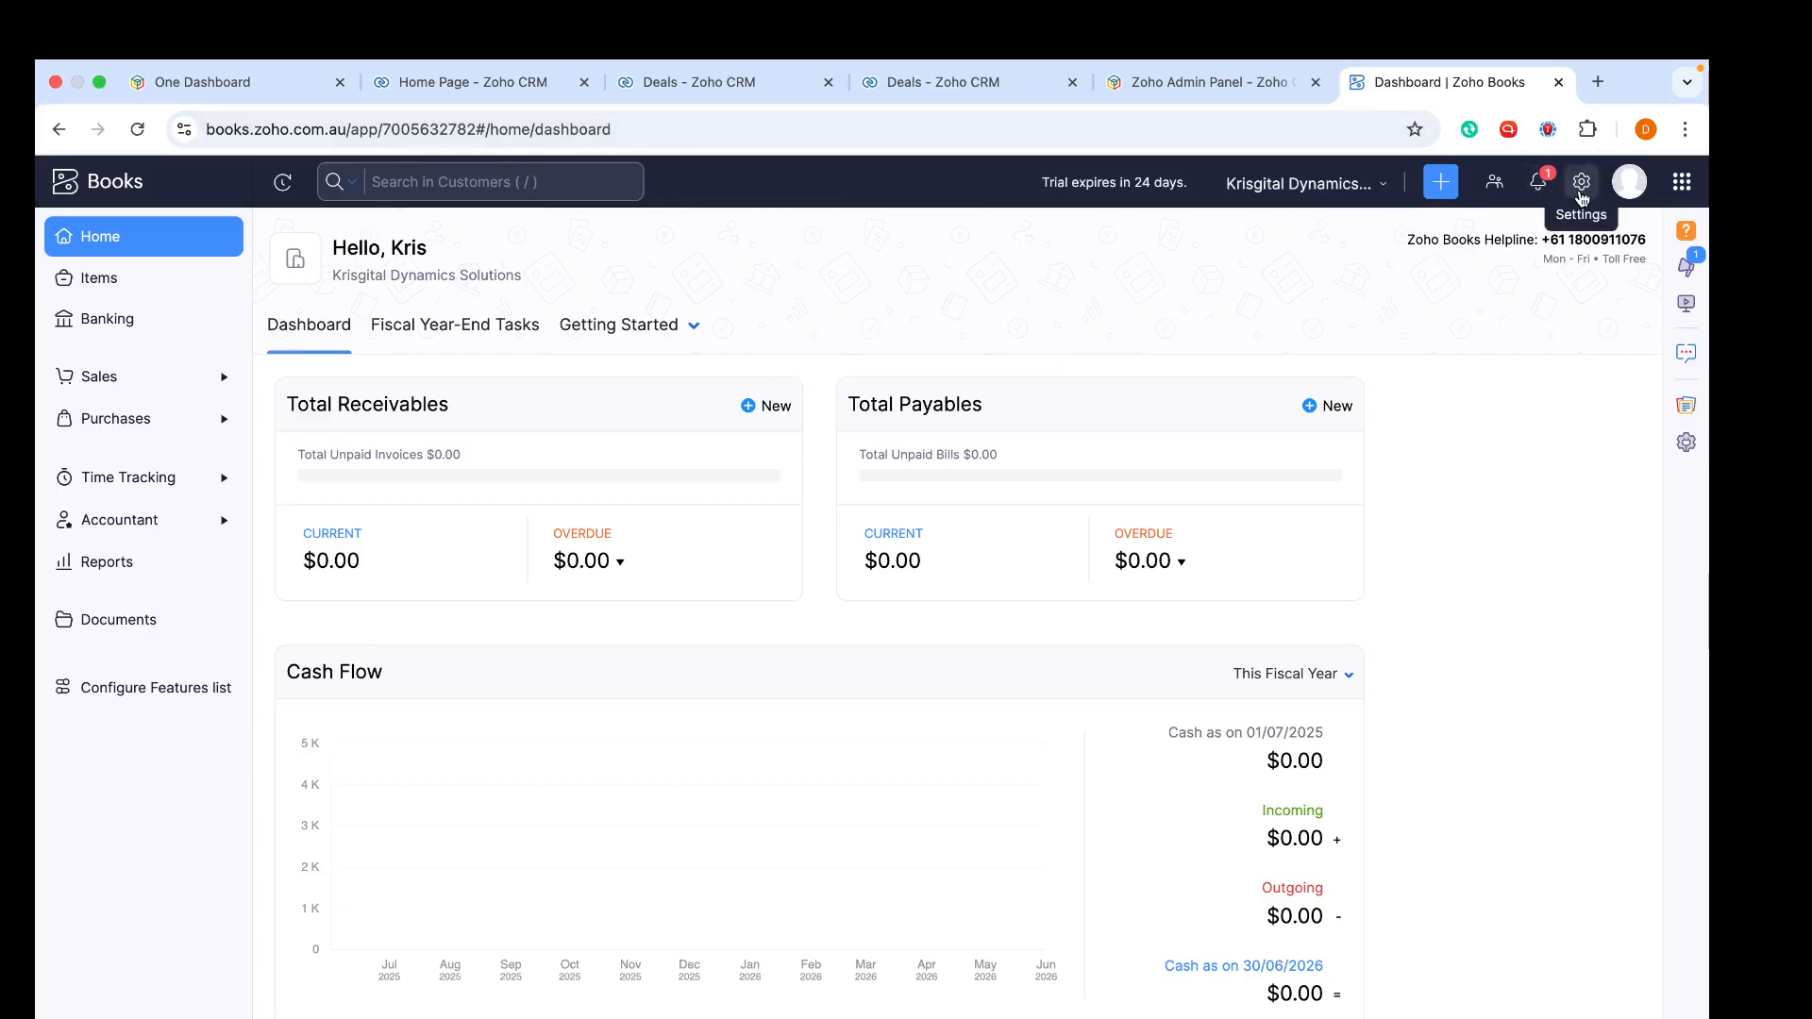
- Open the Standard Template invoice PDF template for editing from the settings
{"action": "left_click", "coordinate": [1580, 183]}
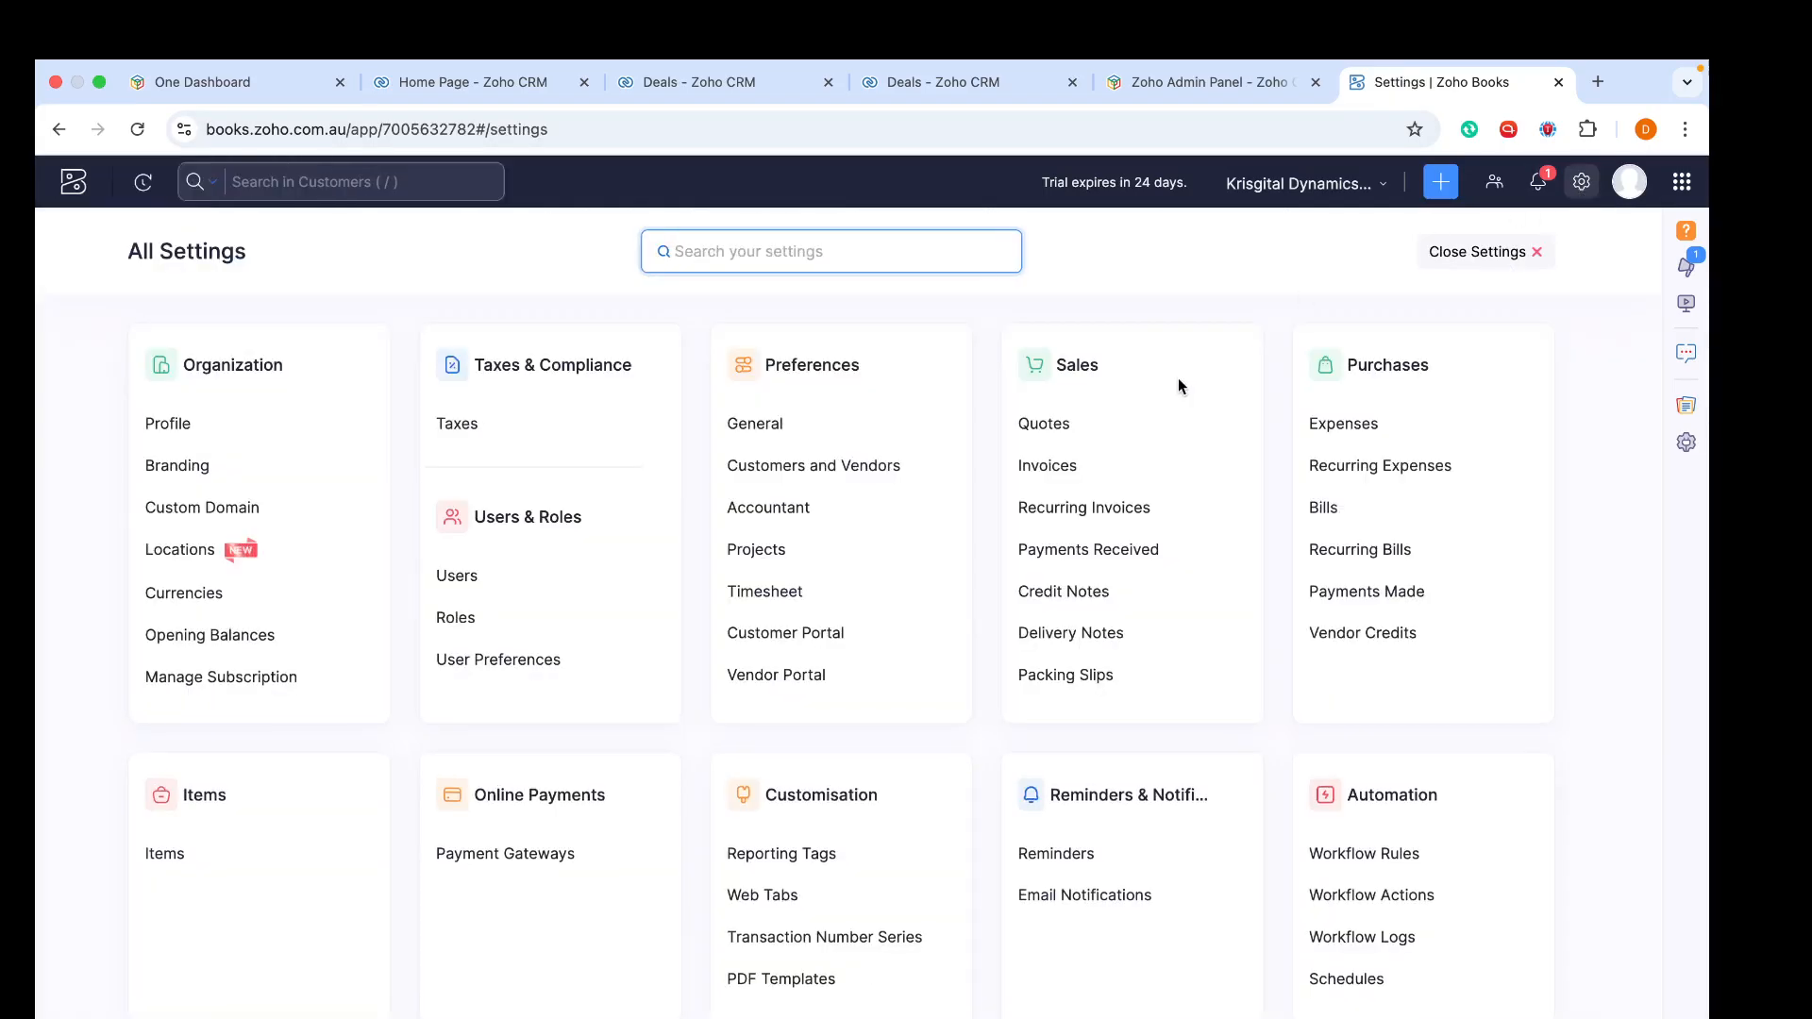
{"action": "scroll", "coordinate": [958, 822], "scroll_direction": "down", "scroll_amount": 2}
{"action": "scroll", "coordinate": [959, 830], "scroll_direction": "down", "scroll_amount": 1}
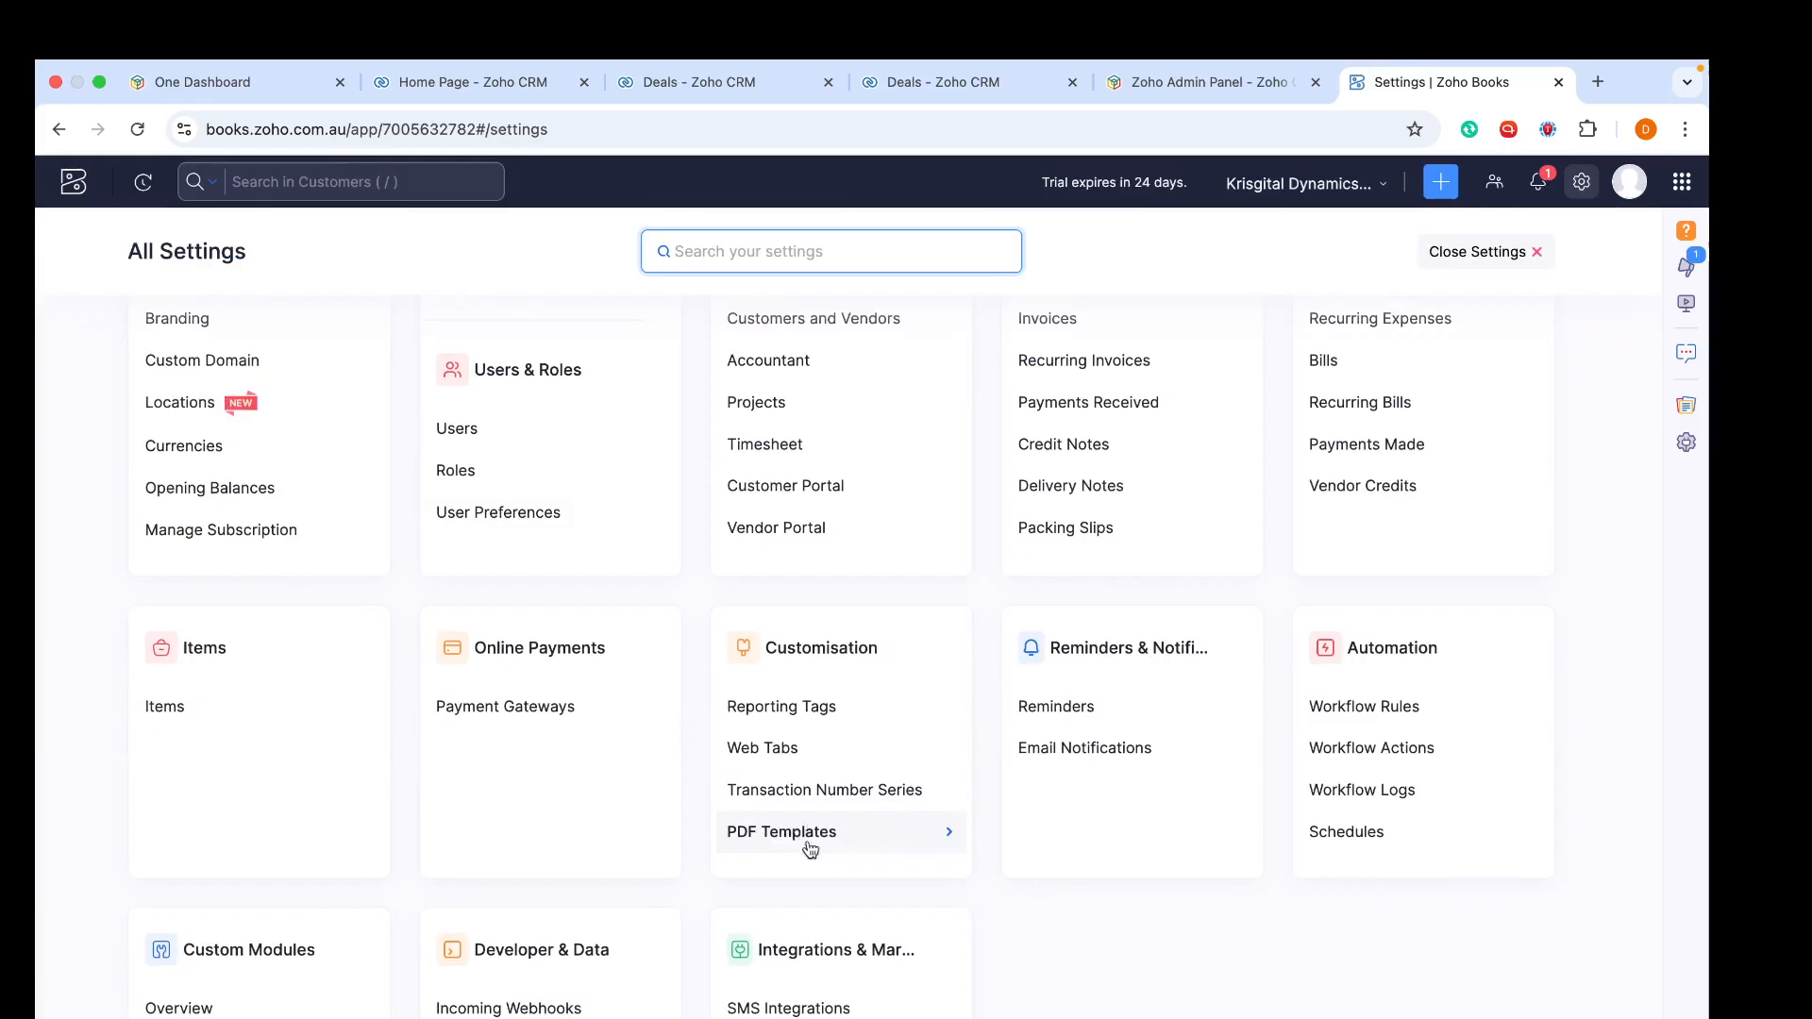
{"action": "left_click", "coordinate": [830, 837]}
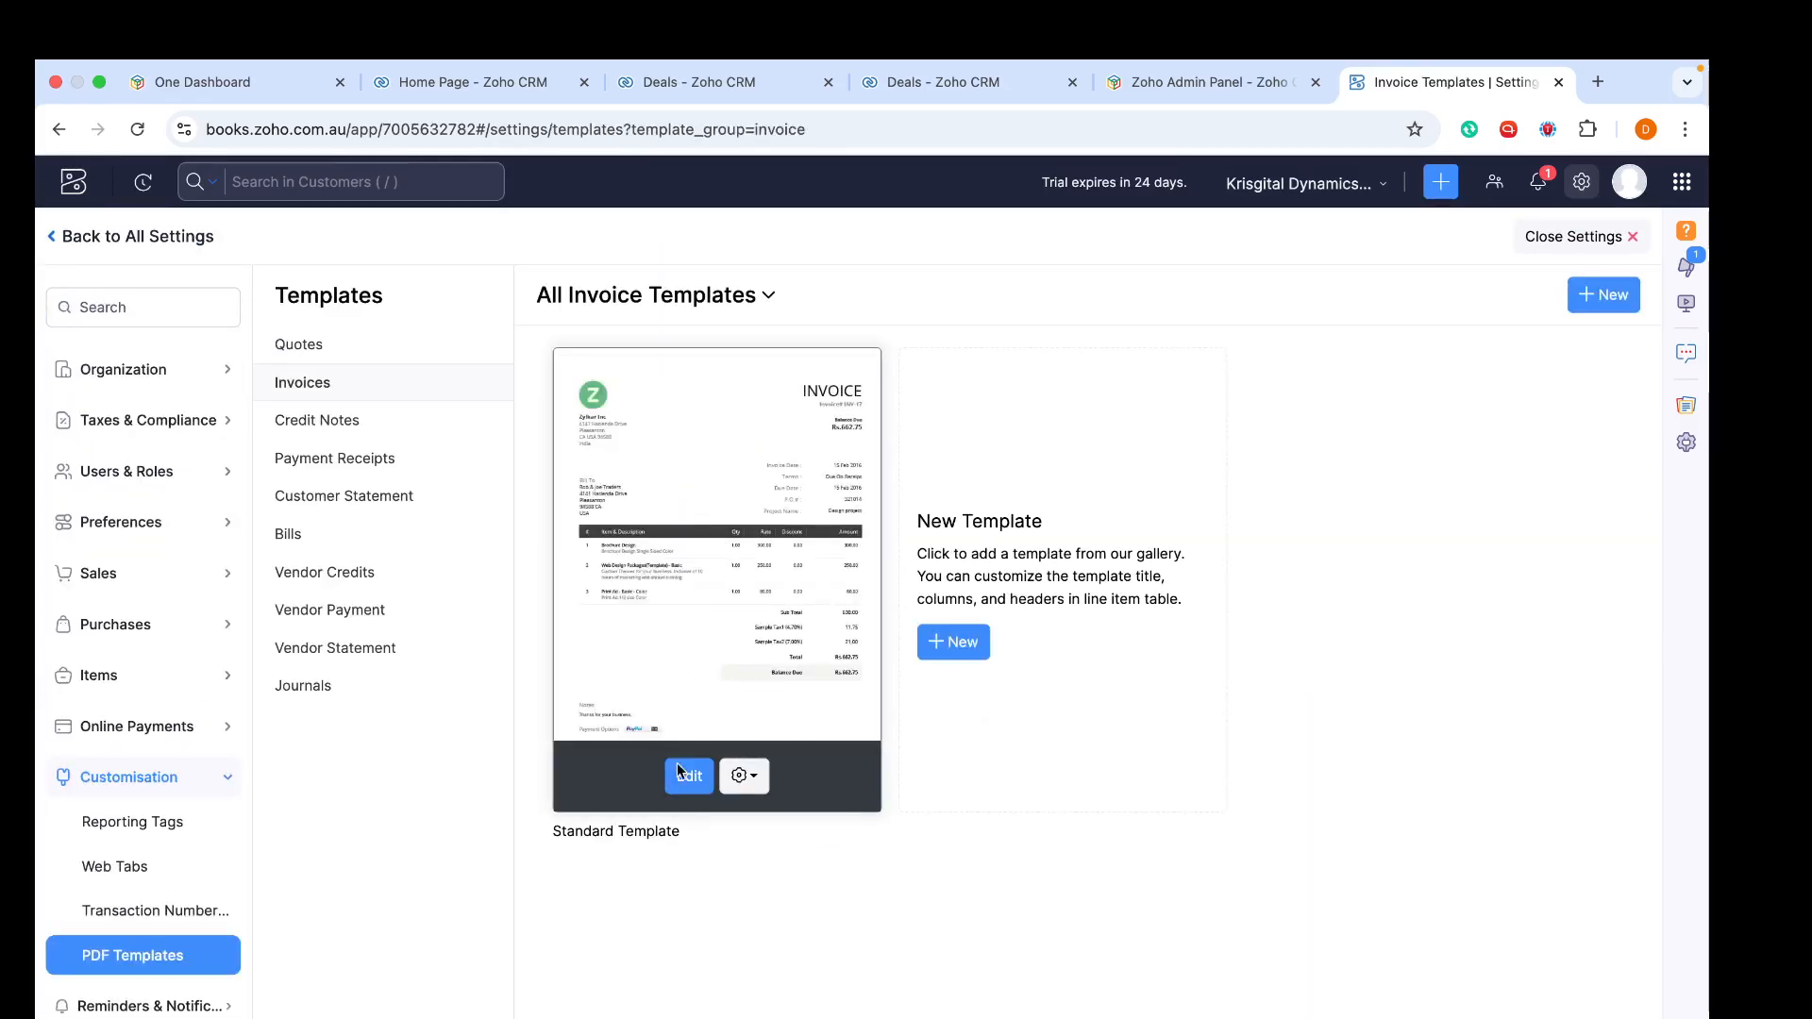
{"action": "left_click", "coordinate": [688, 776]}
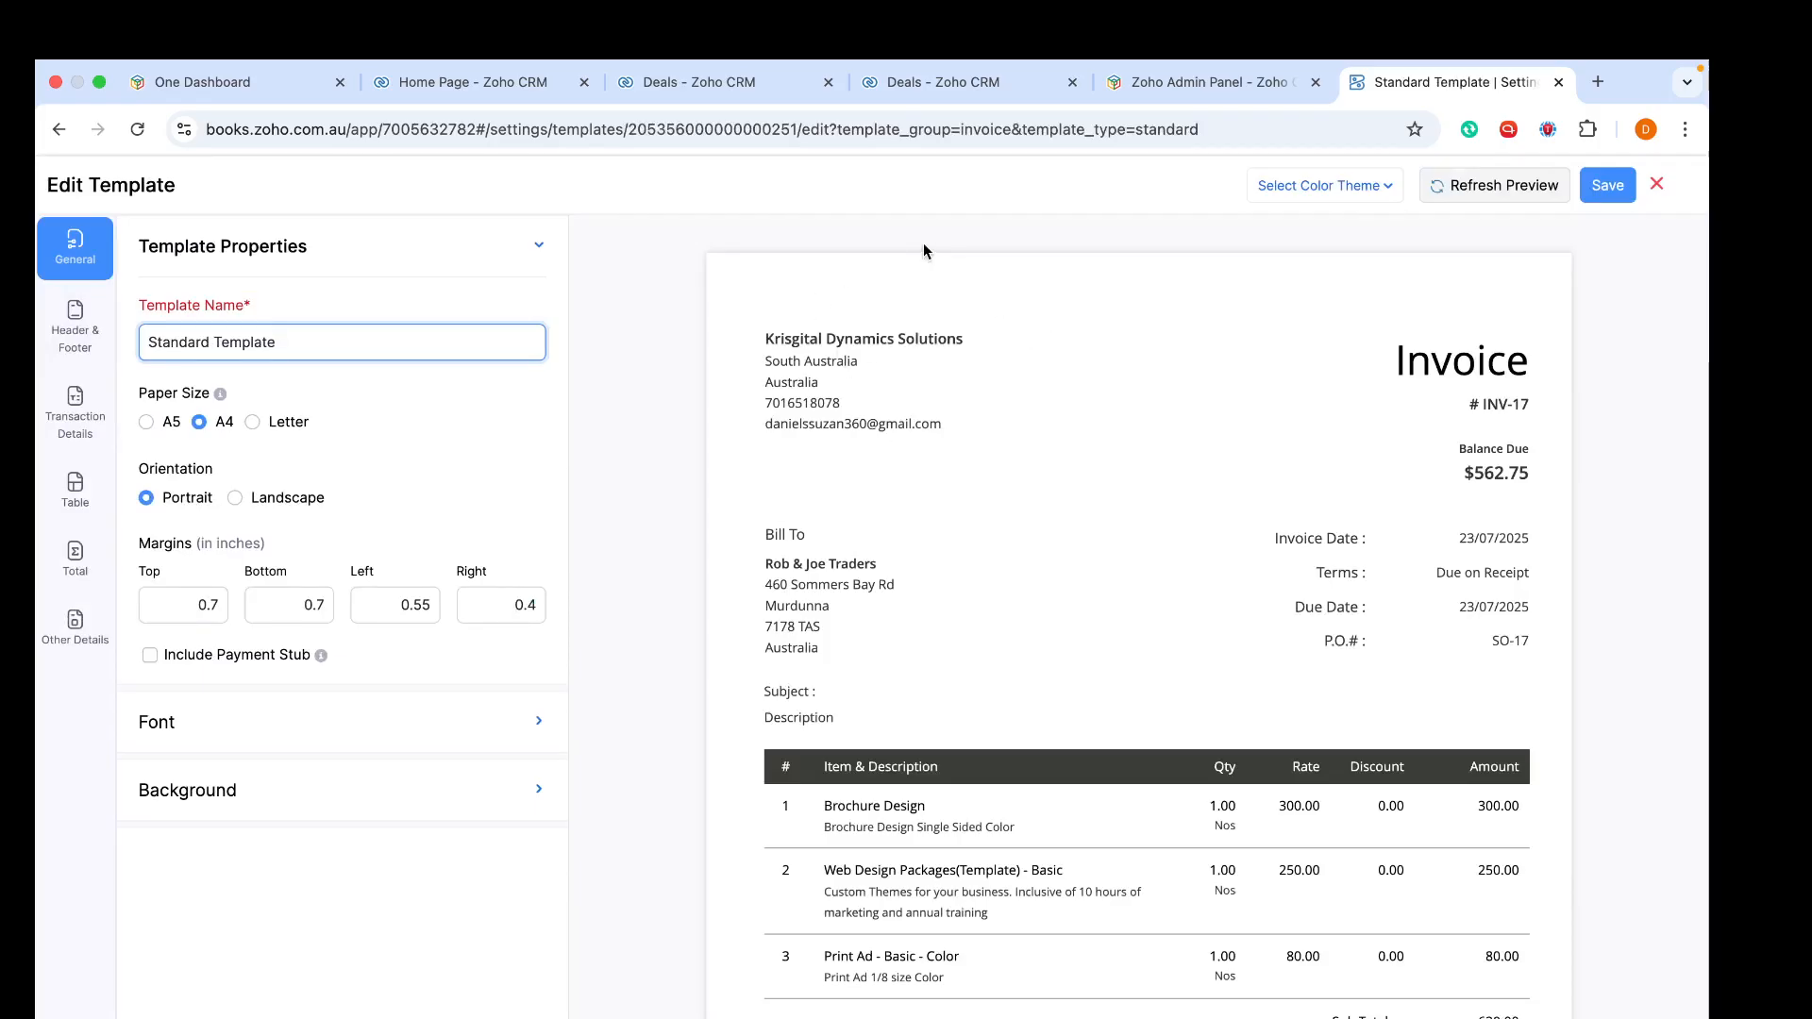
- Upload S.S.SArtboard 10-100.jpg as the organization logo in the template's transaction details
{"action": "left_click", "coordinate": [75, 408]}
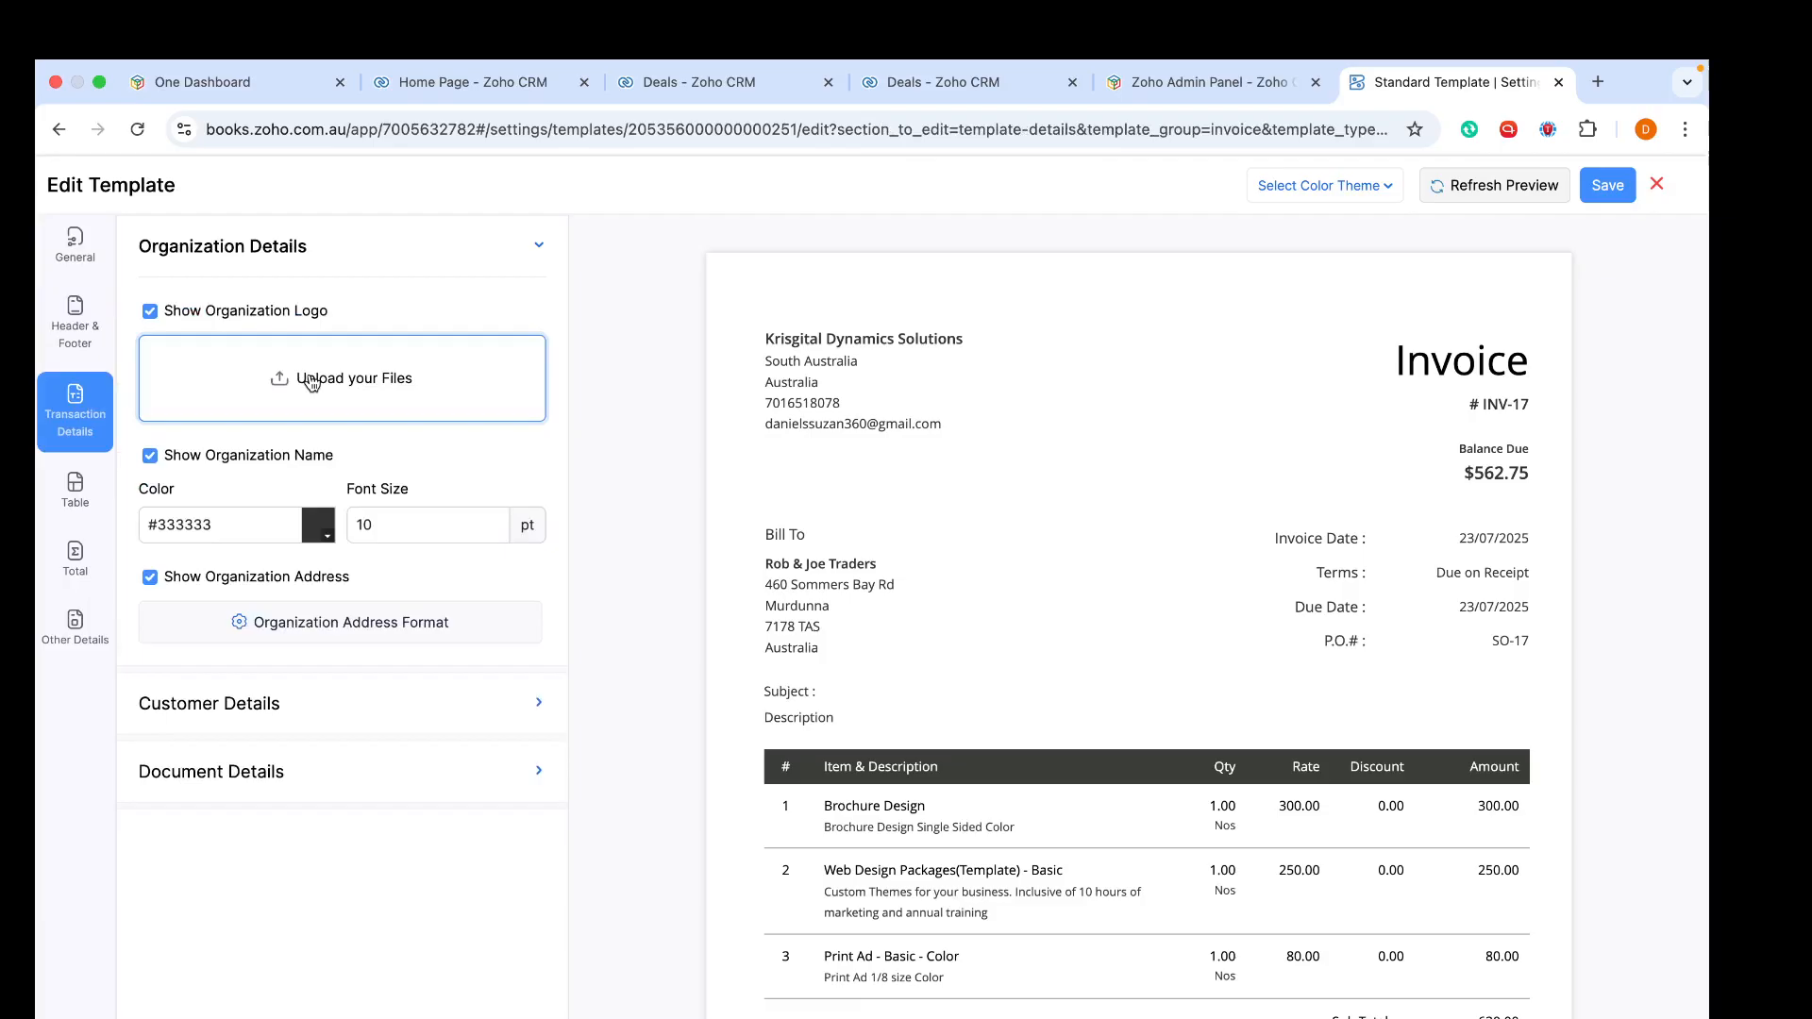
{"action": "left_click", "coordinate": [312, 380]}
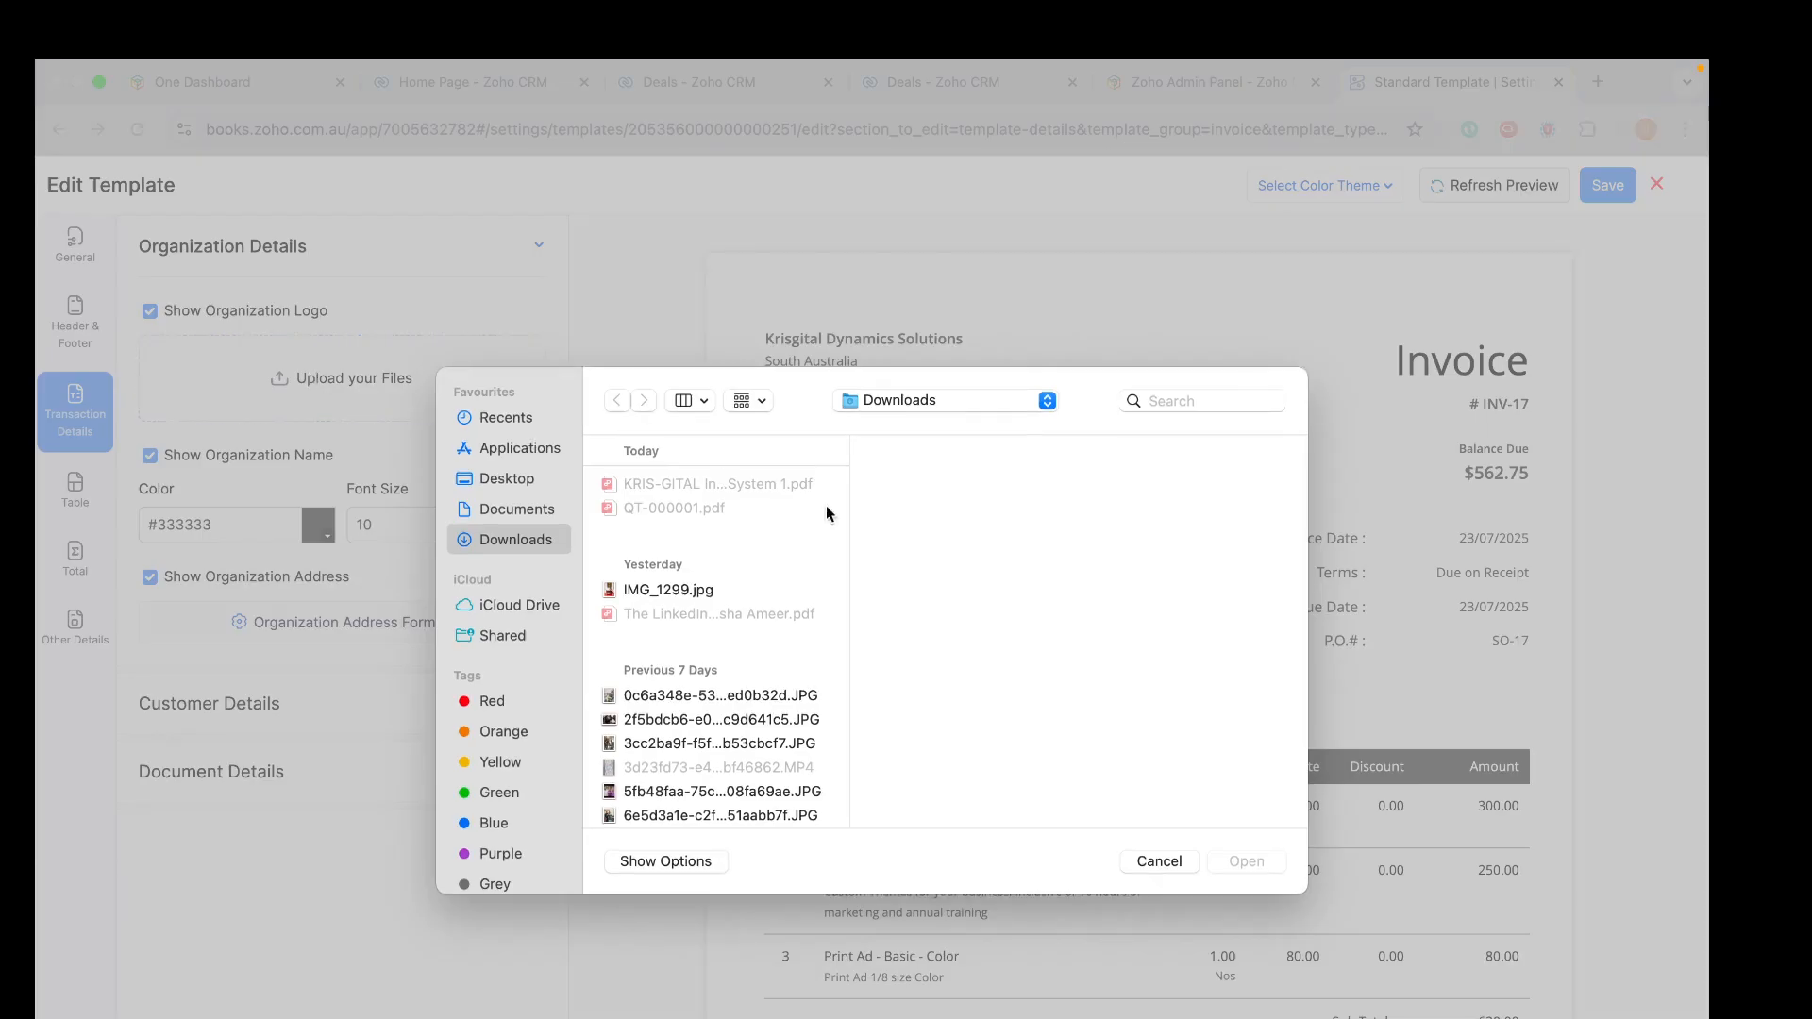
{"action": "left_click", "coordinate": [1160, 398]}
{"action": "type", "text": "krisg"}
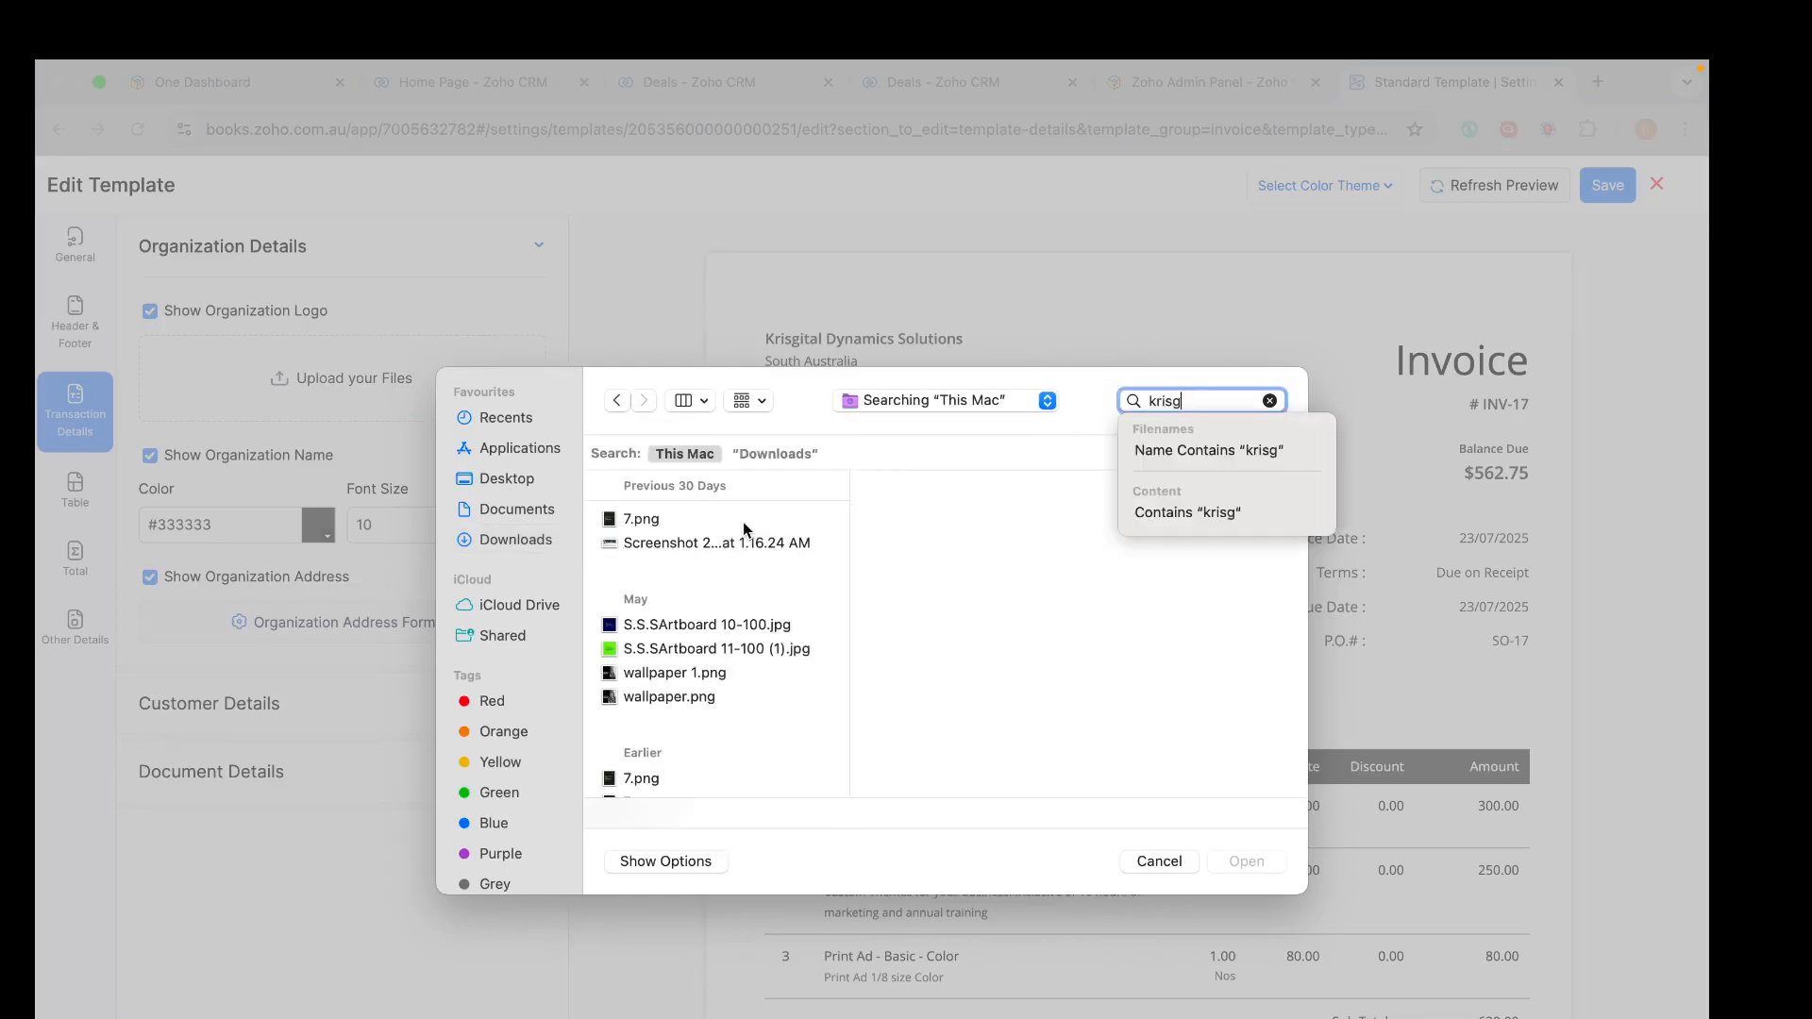
{"action": "left_click", "coordinate": [689, 648]}
{"action": "left_click", "coordinate": [686, 625]}
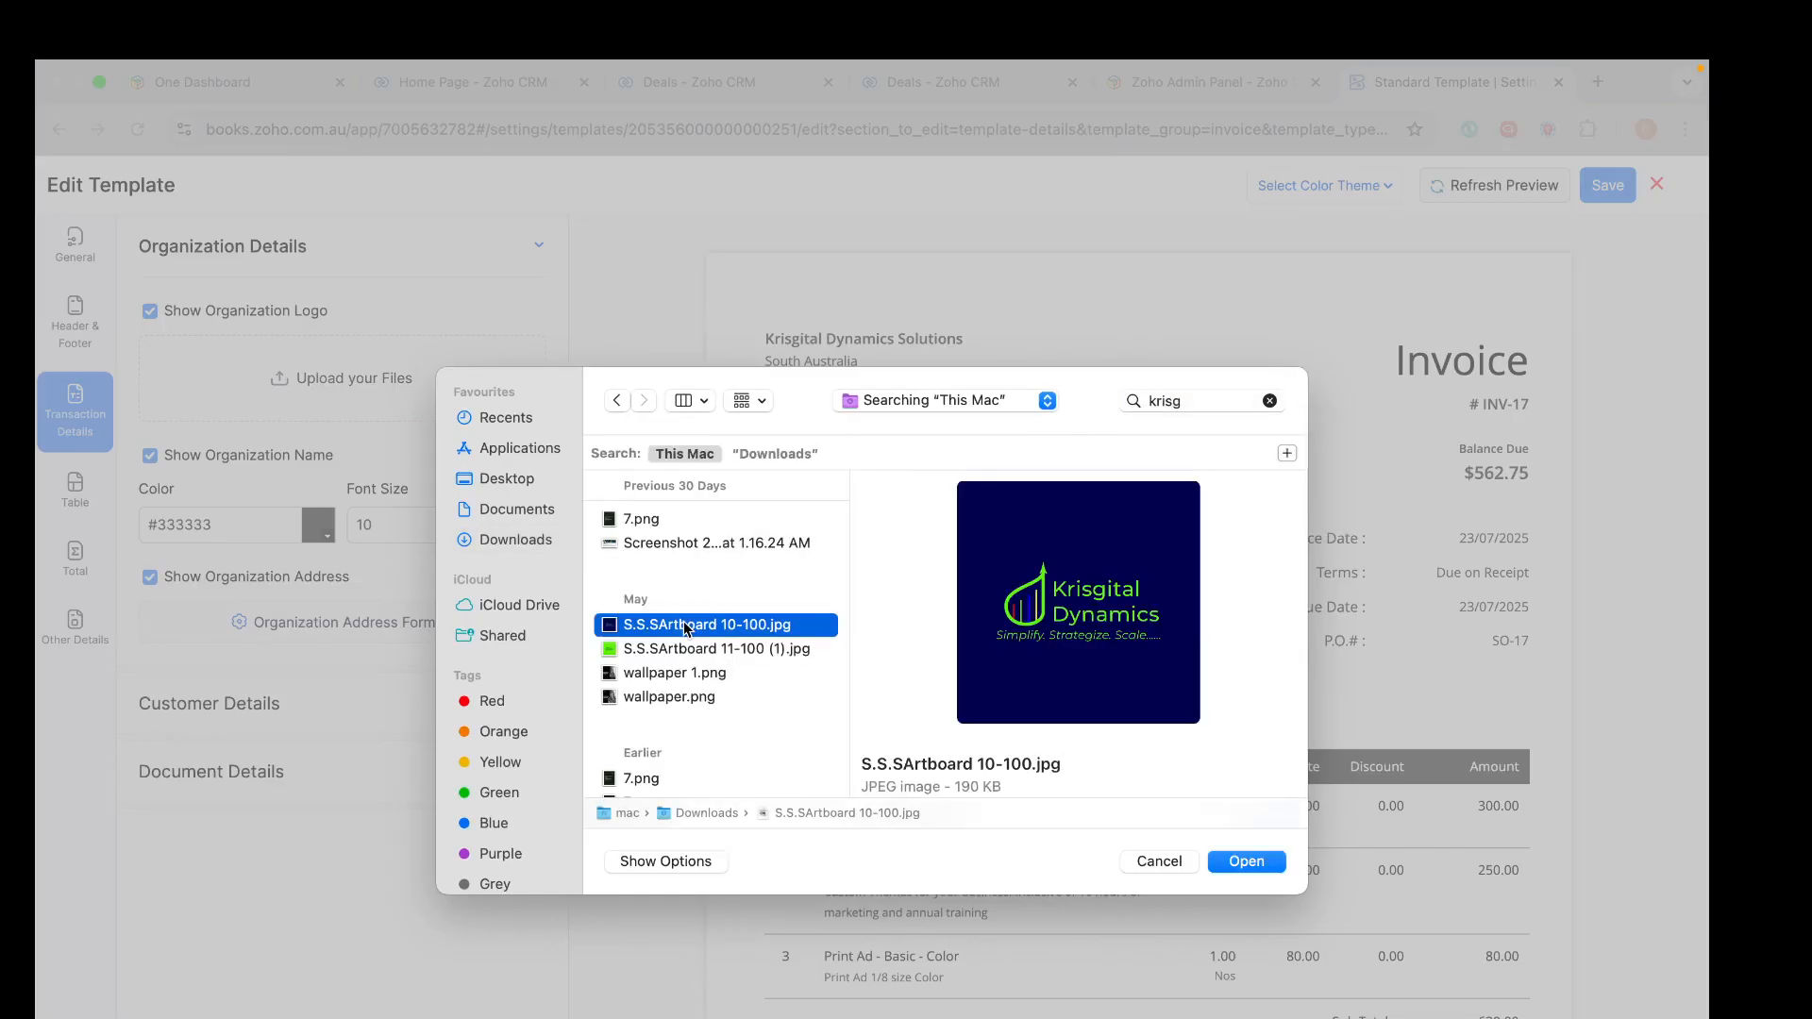
{"action": "left_click", "coordinate": [1247, 862]}
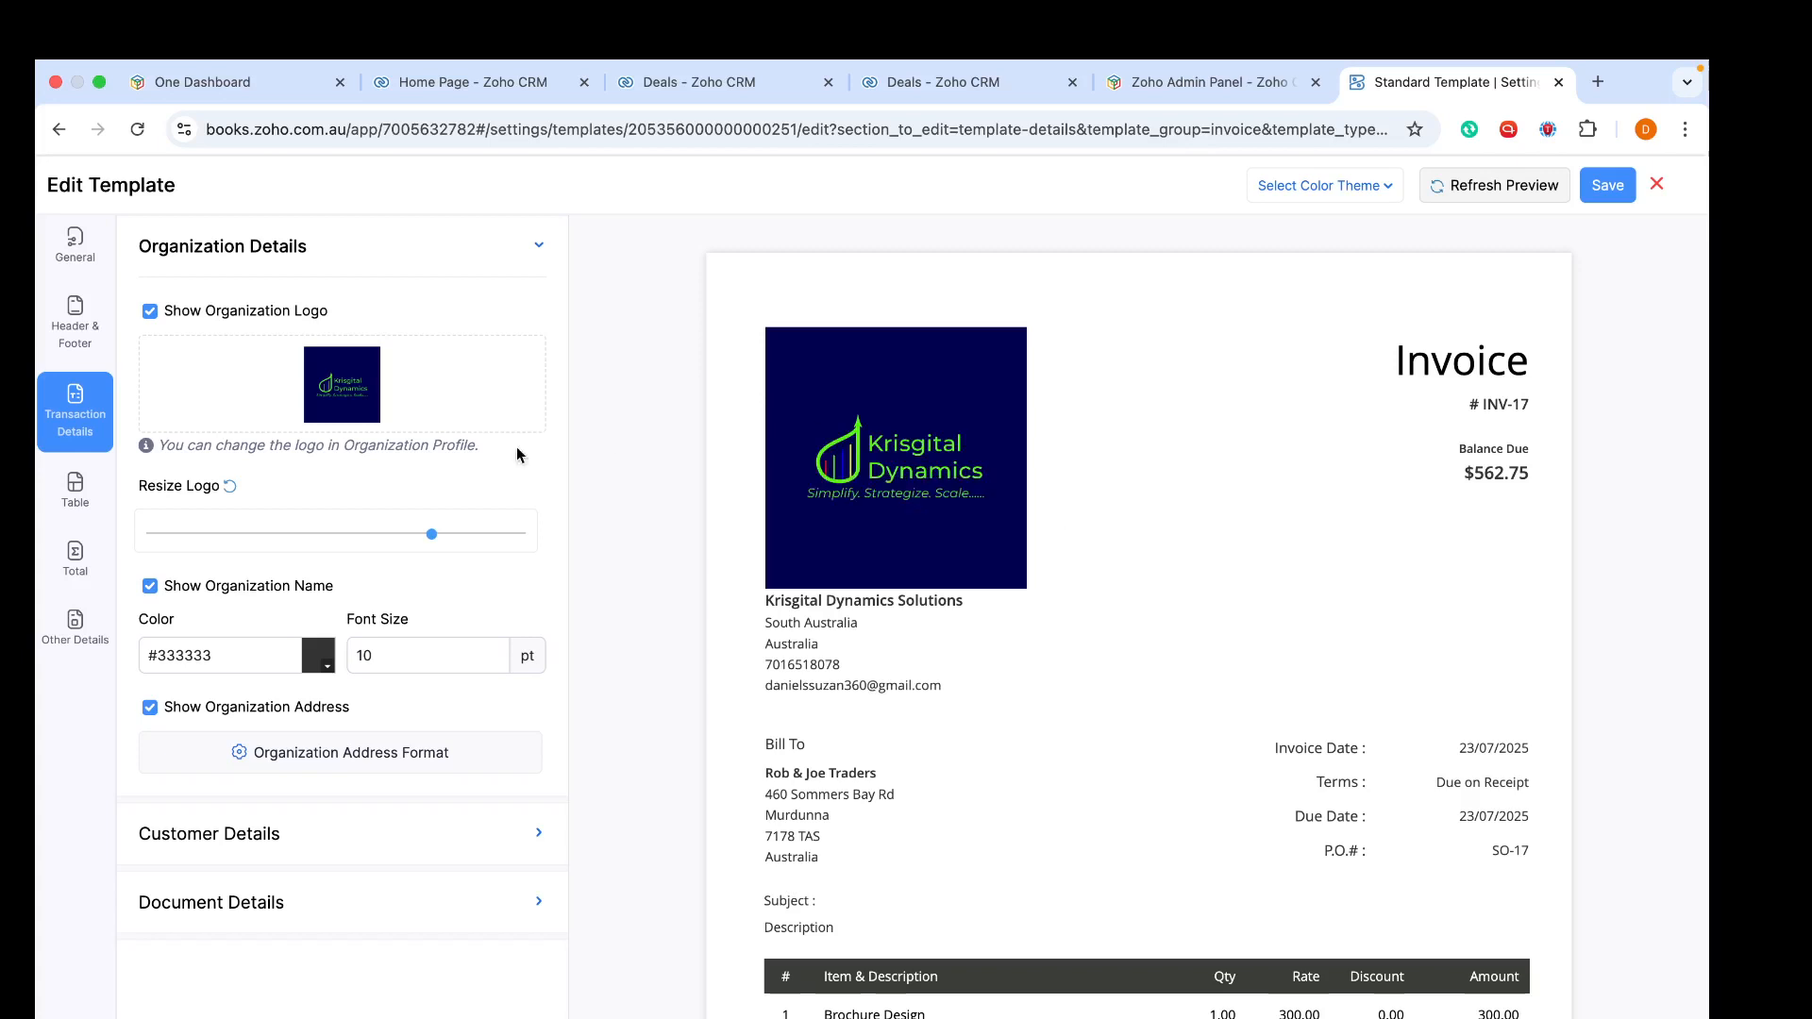
{"action": "left_click", "coordinate": [311, 534]}
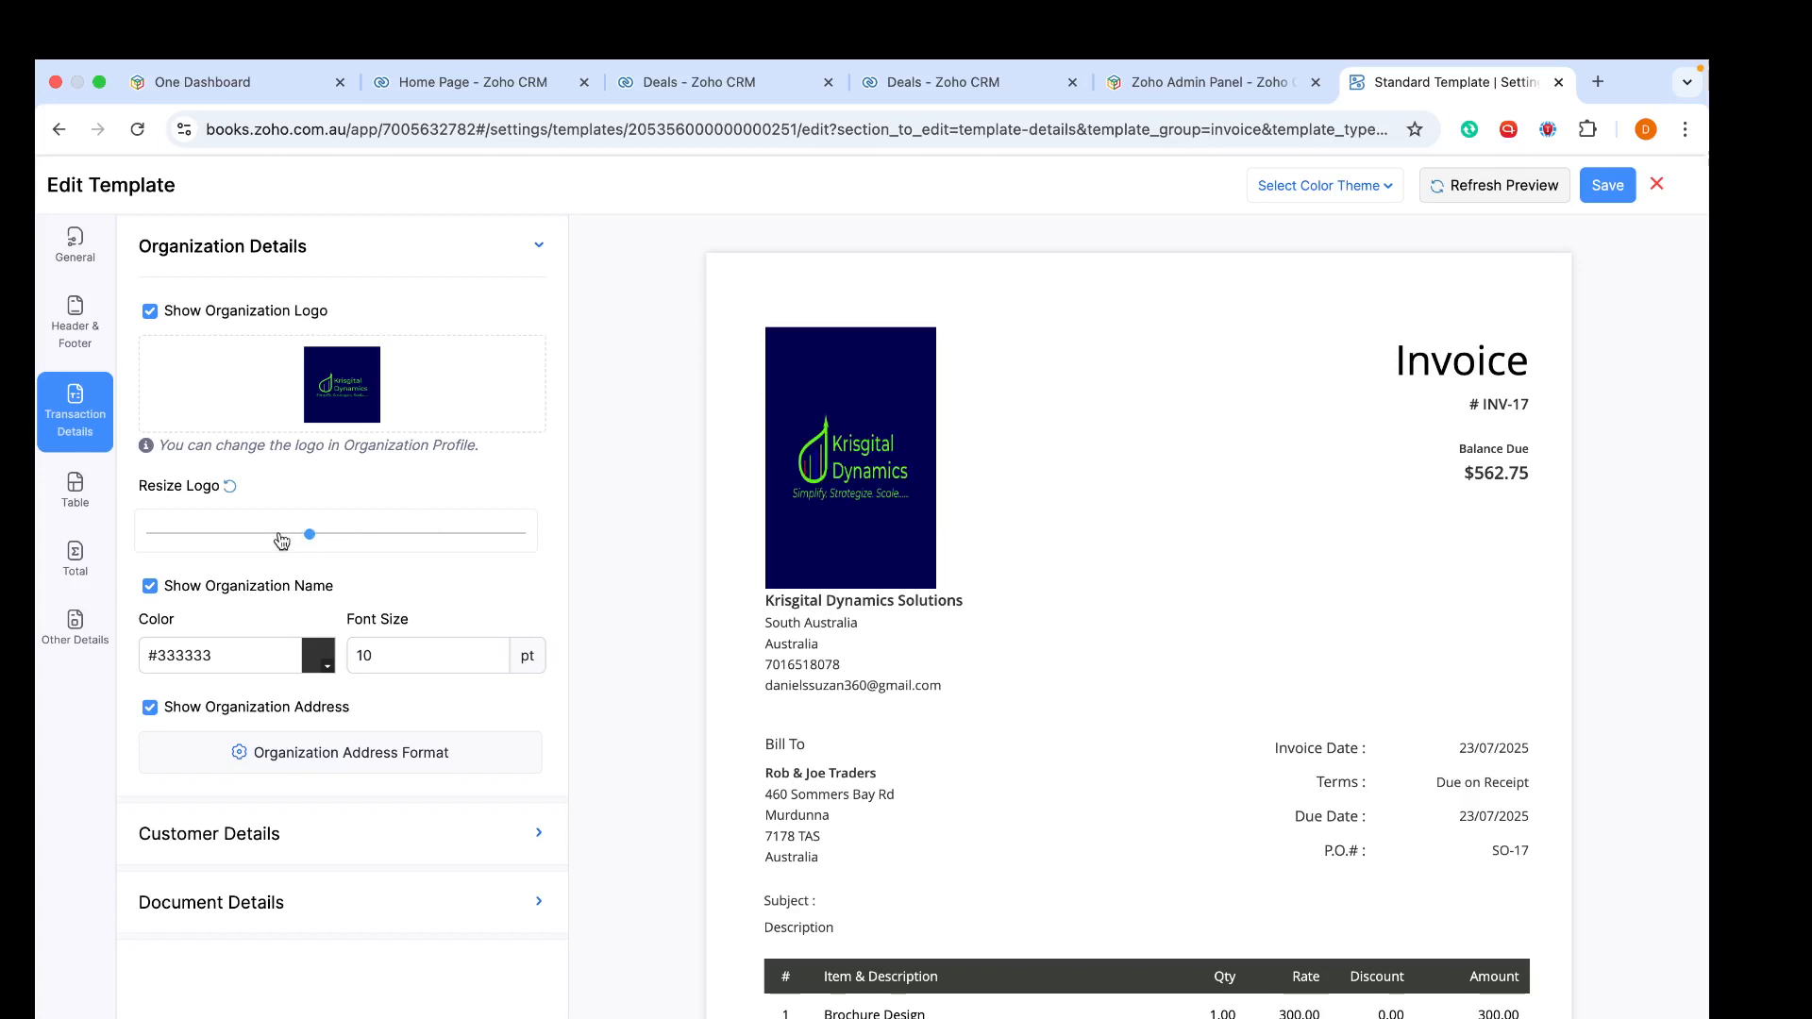
{"action": "left_click", "coordinate": [280, 534]}
{"action": "left_click", "coordinate": [261, 534]}
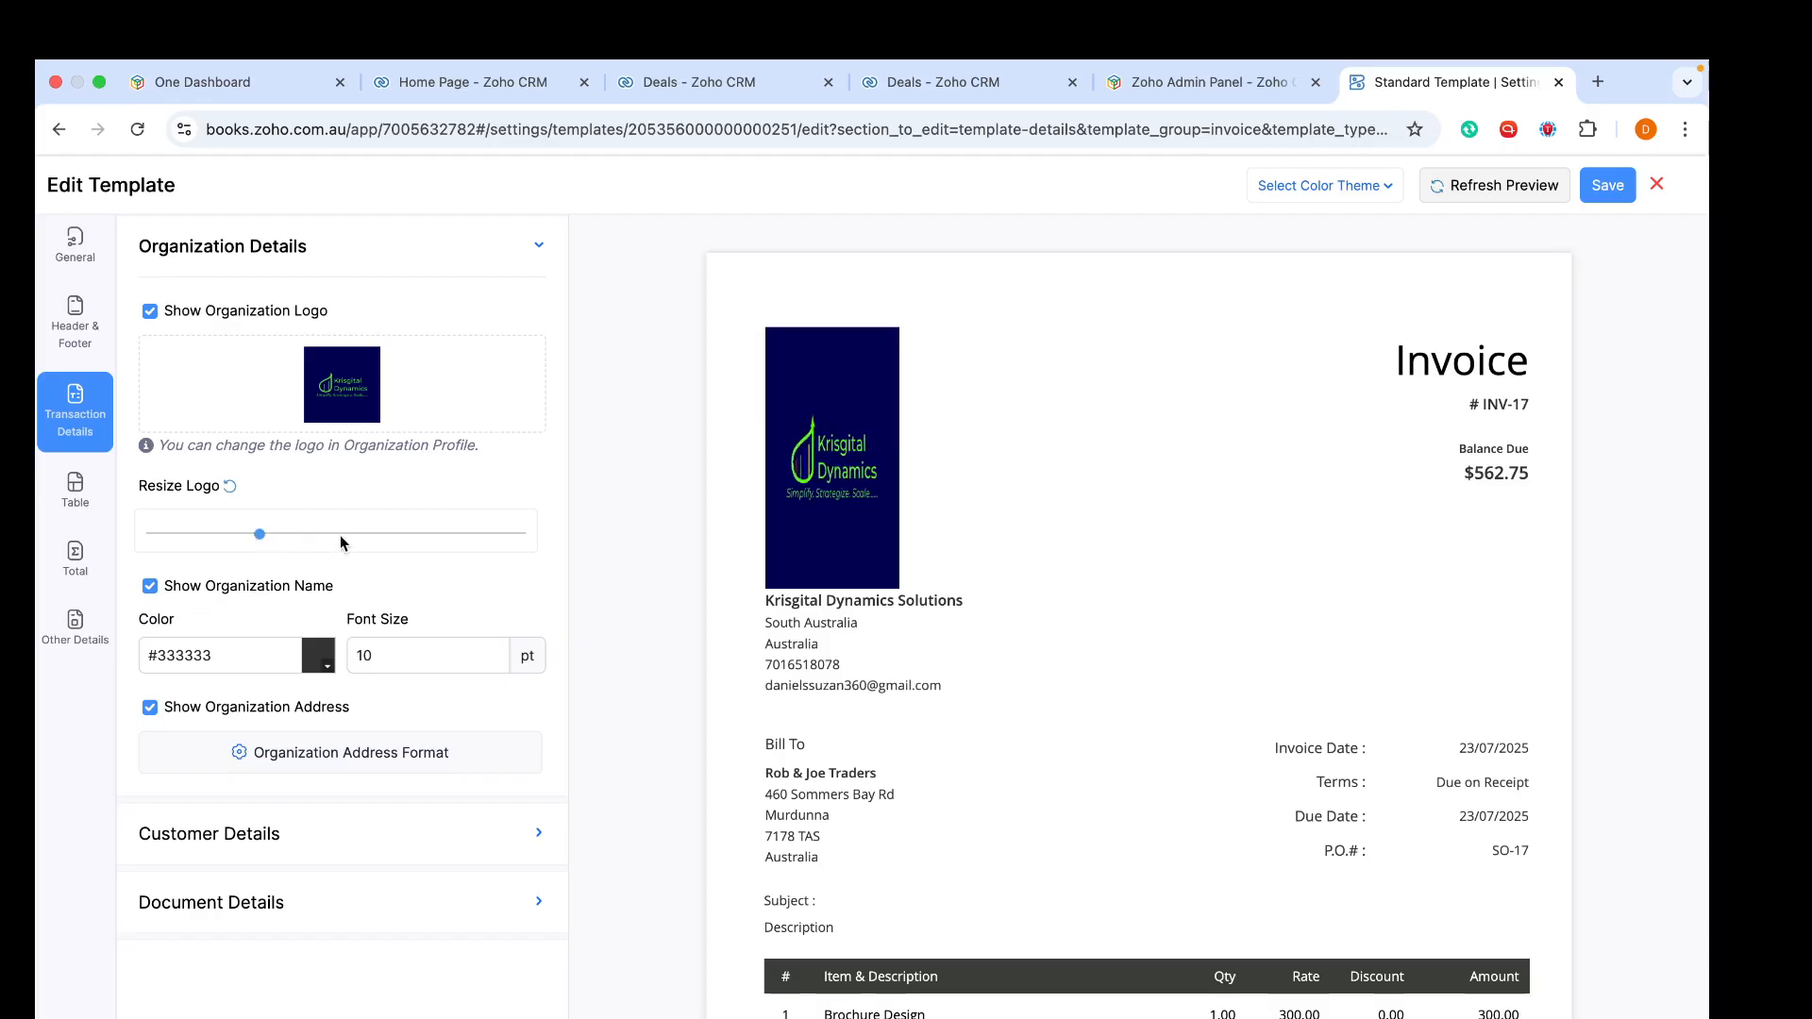
{"action": "left_click", "coordinate": [230, 487]}
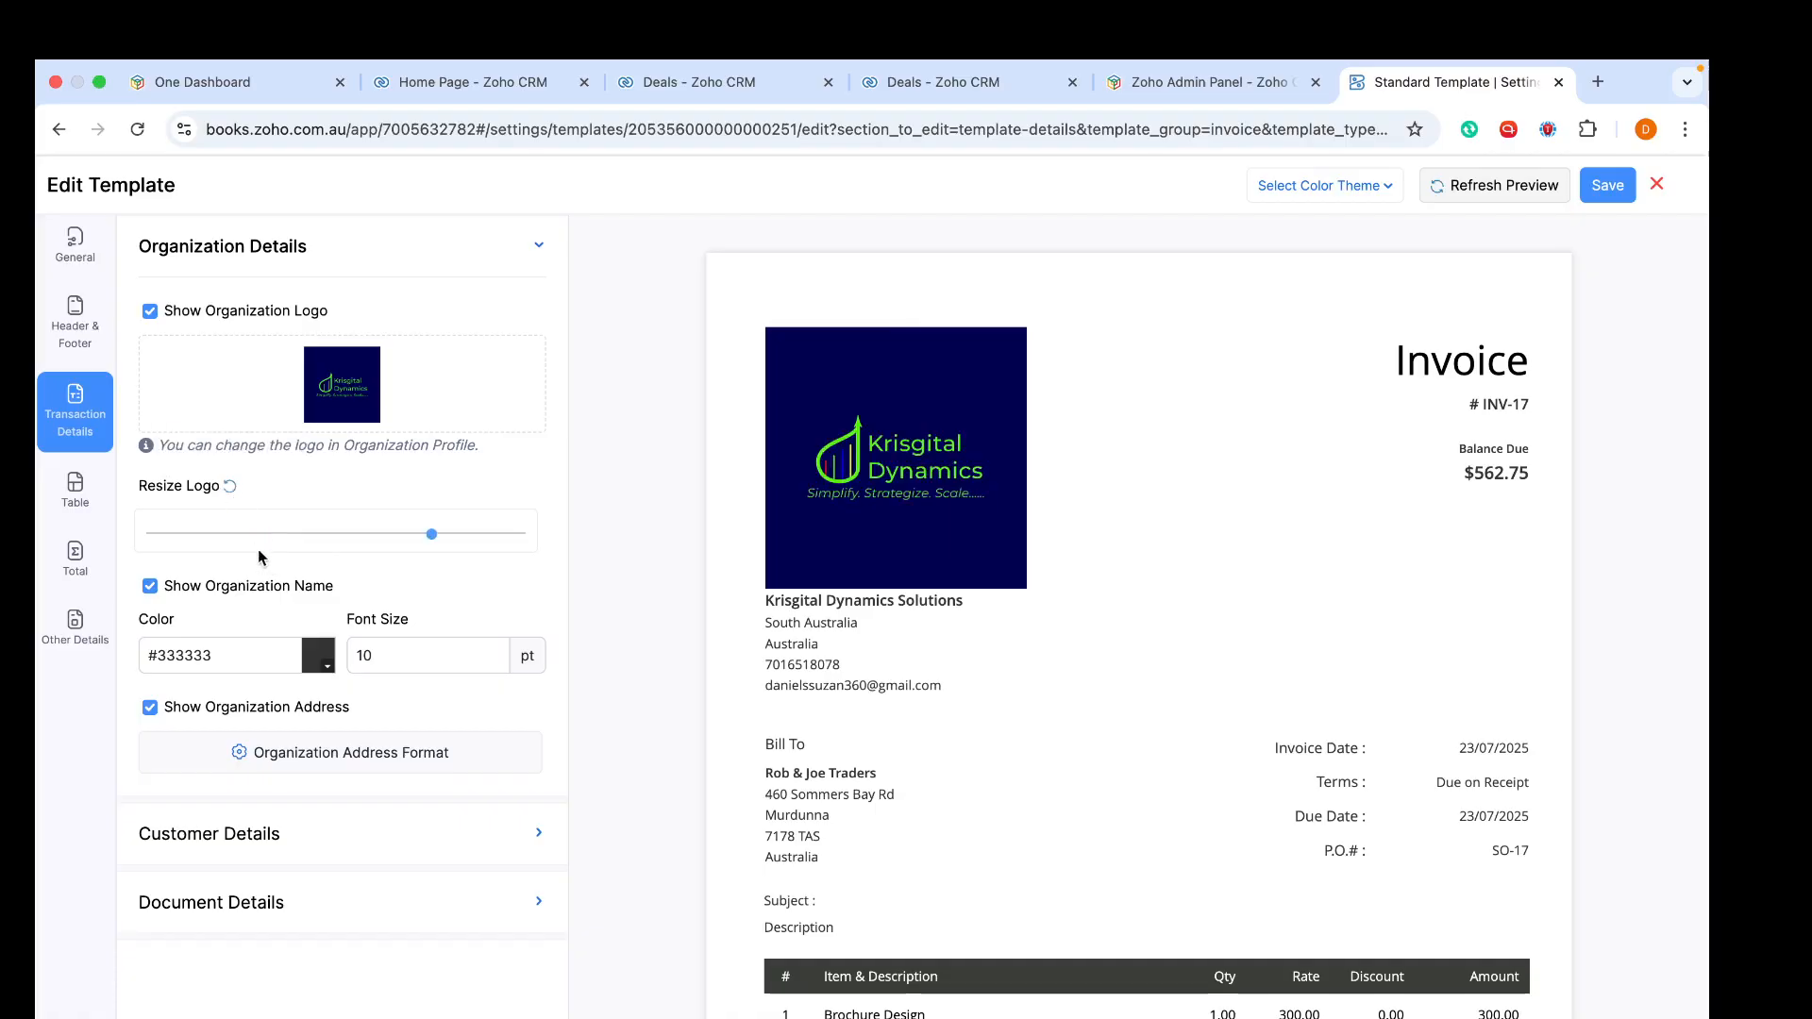
- Shrink the organization logo to a small size with the resize slider
{"action": "left_click", "coordinate": [218, 534]}
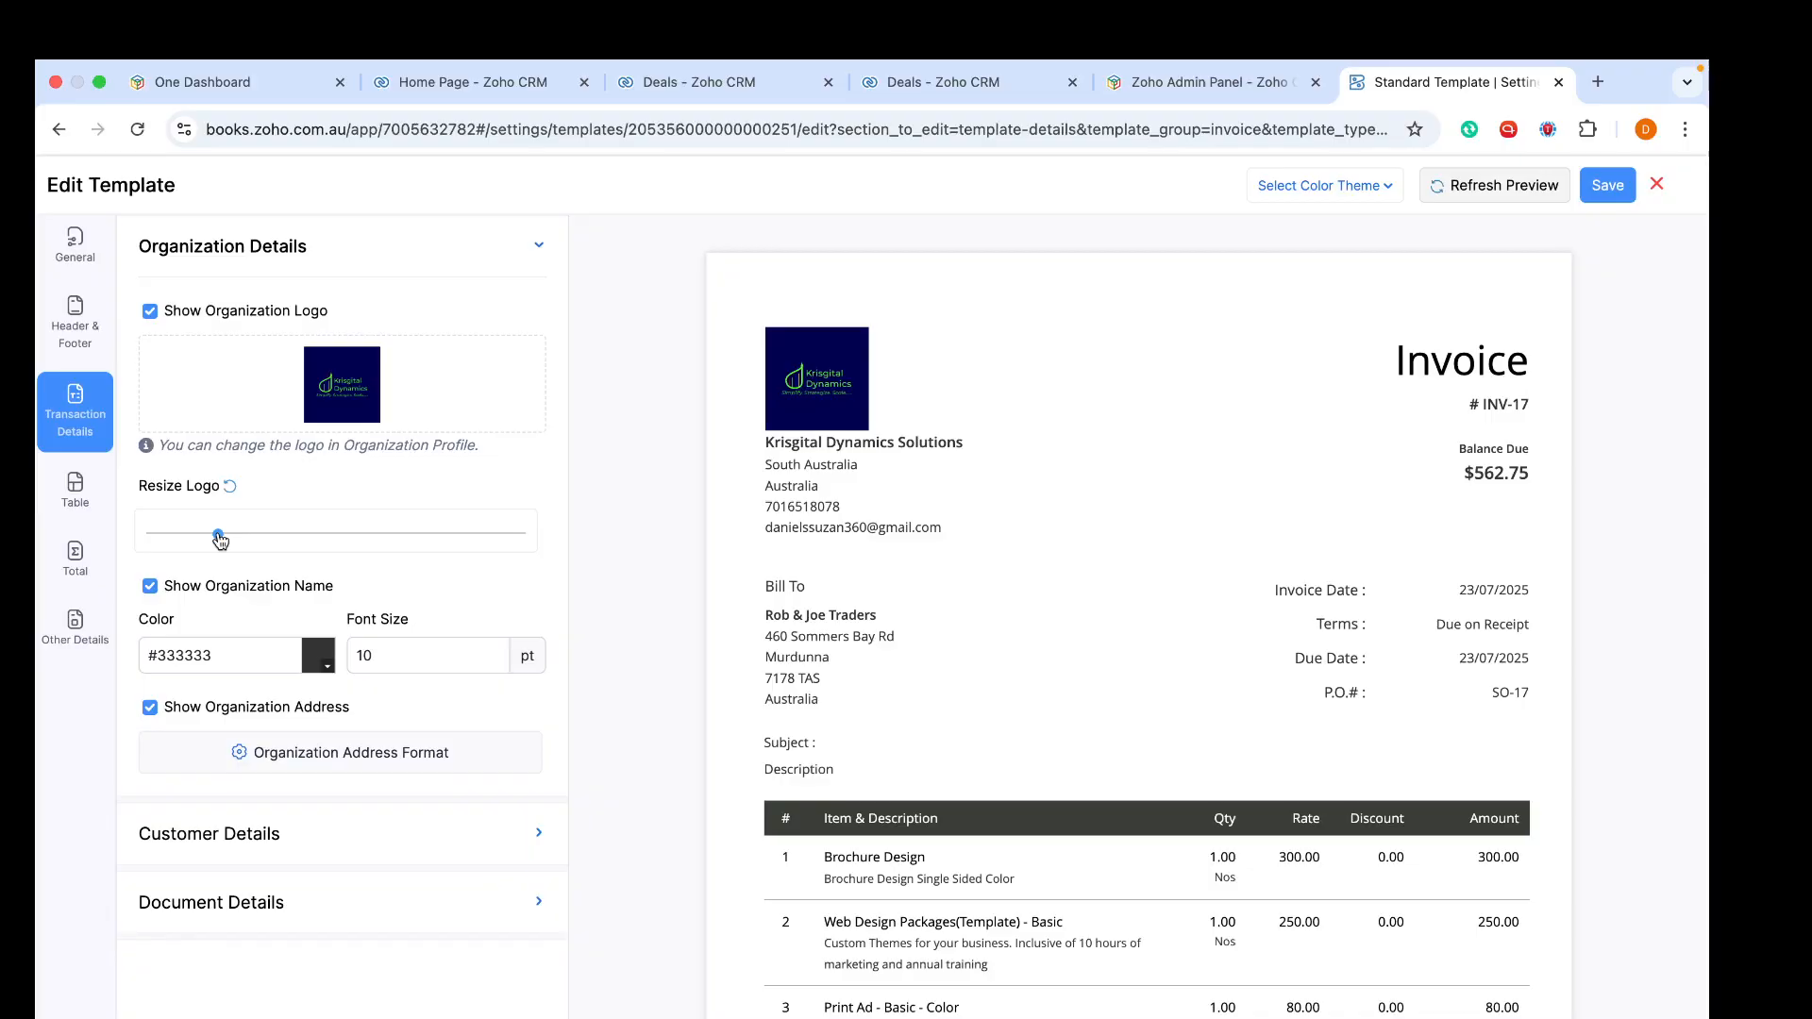
{"action": "left_click_drag", "start_coordinate": [220, 538], "coordinate": [209, 536]}
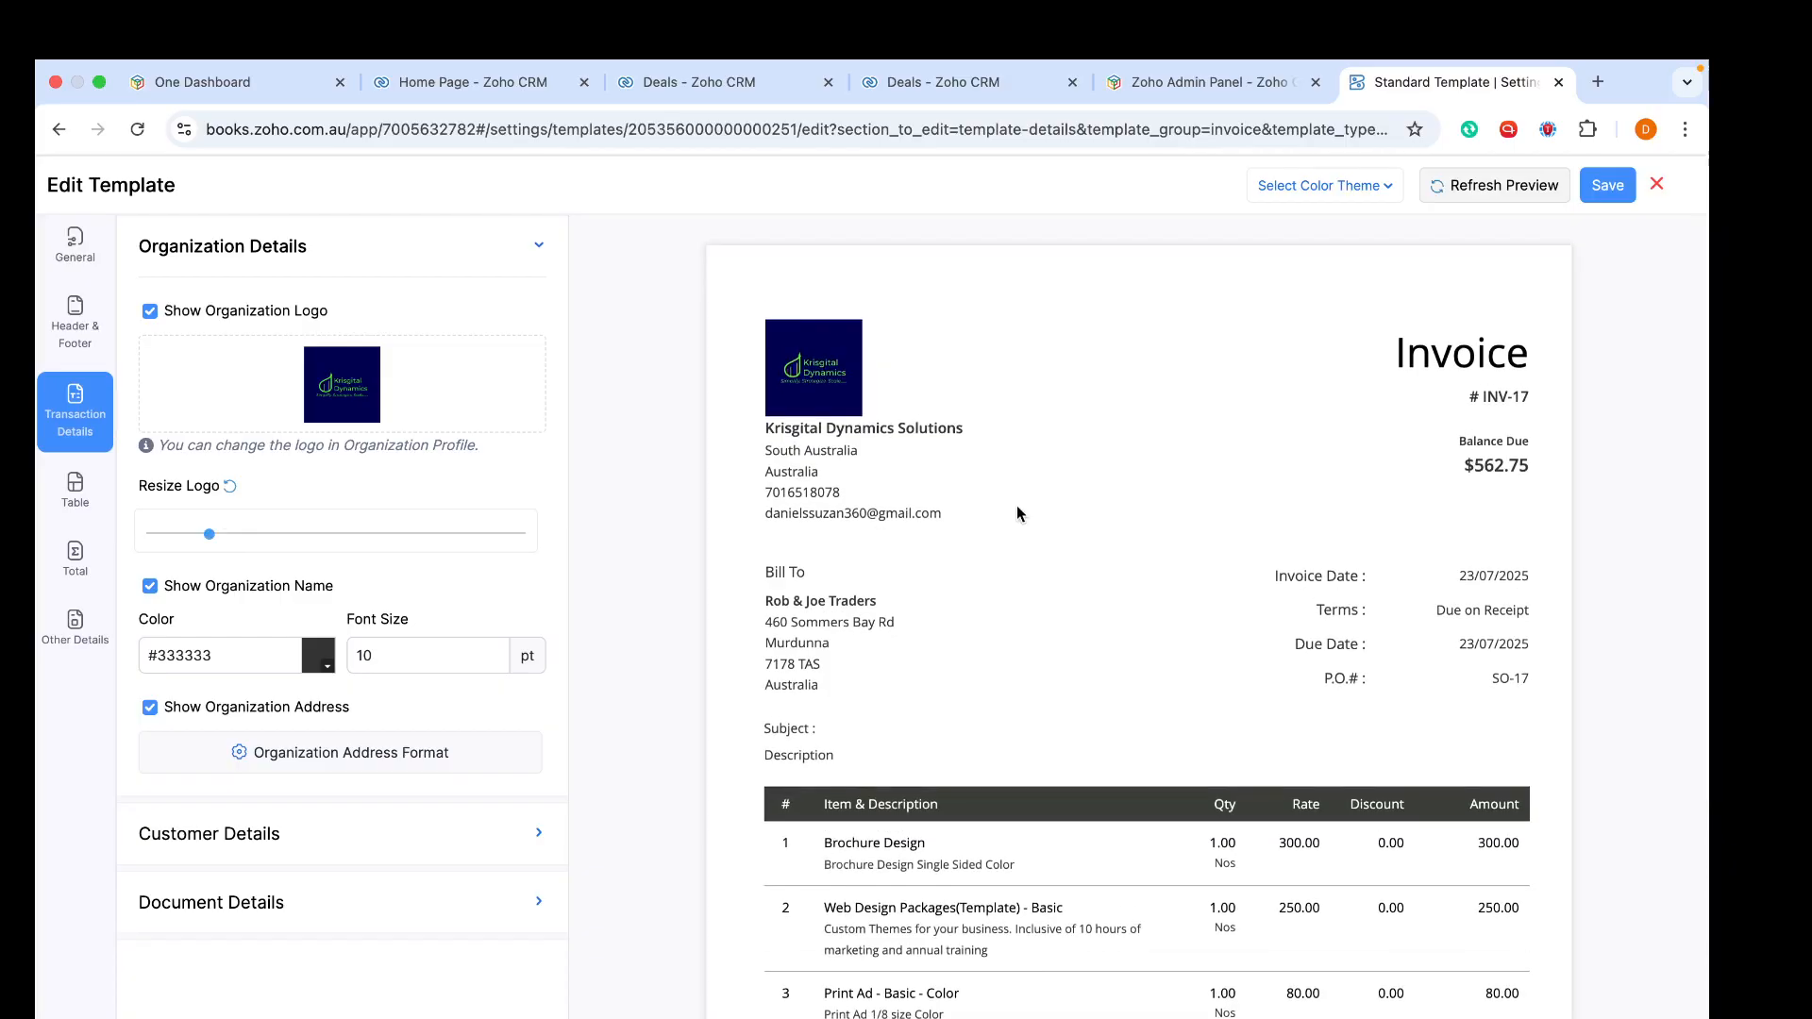
{"action": "scroll", "coordinate": [854, 643], "scroll_direction": "down", "scroll_amount": 2}
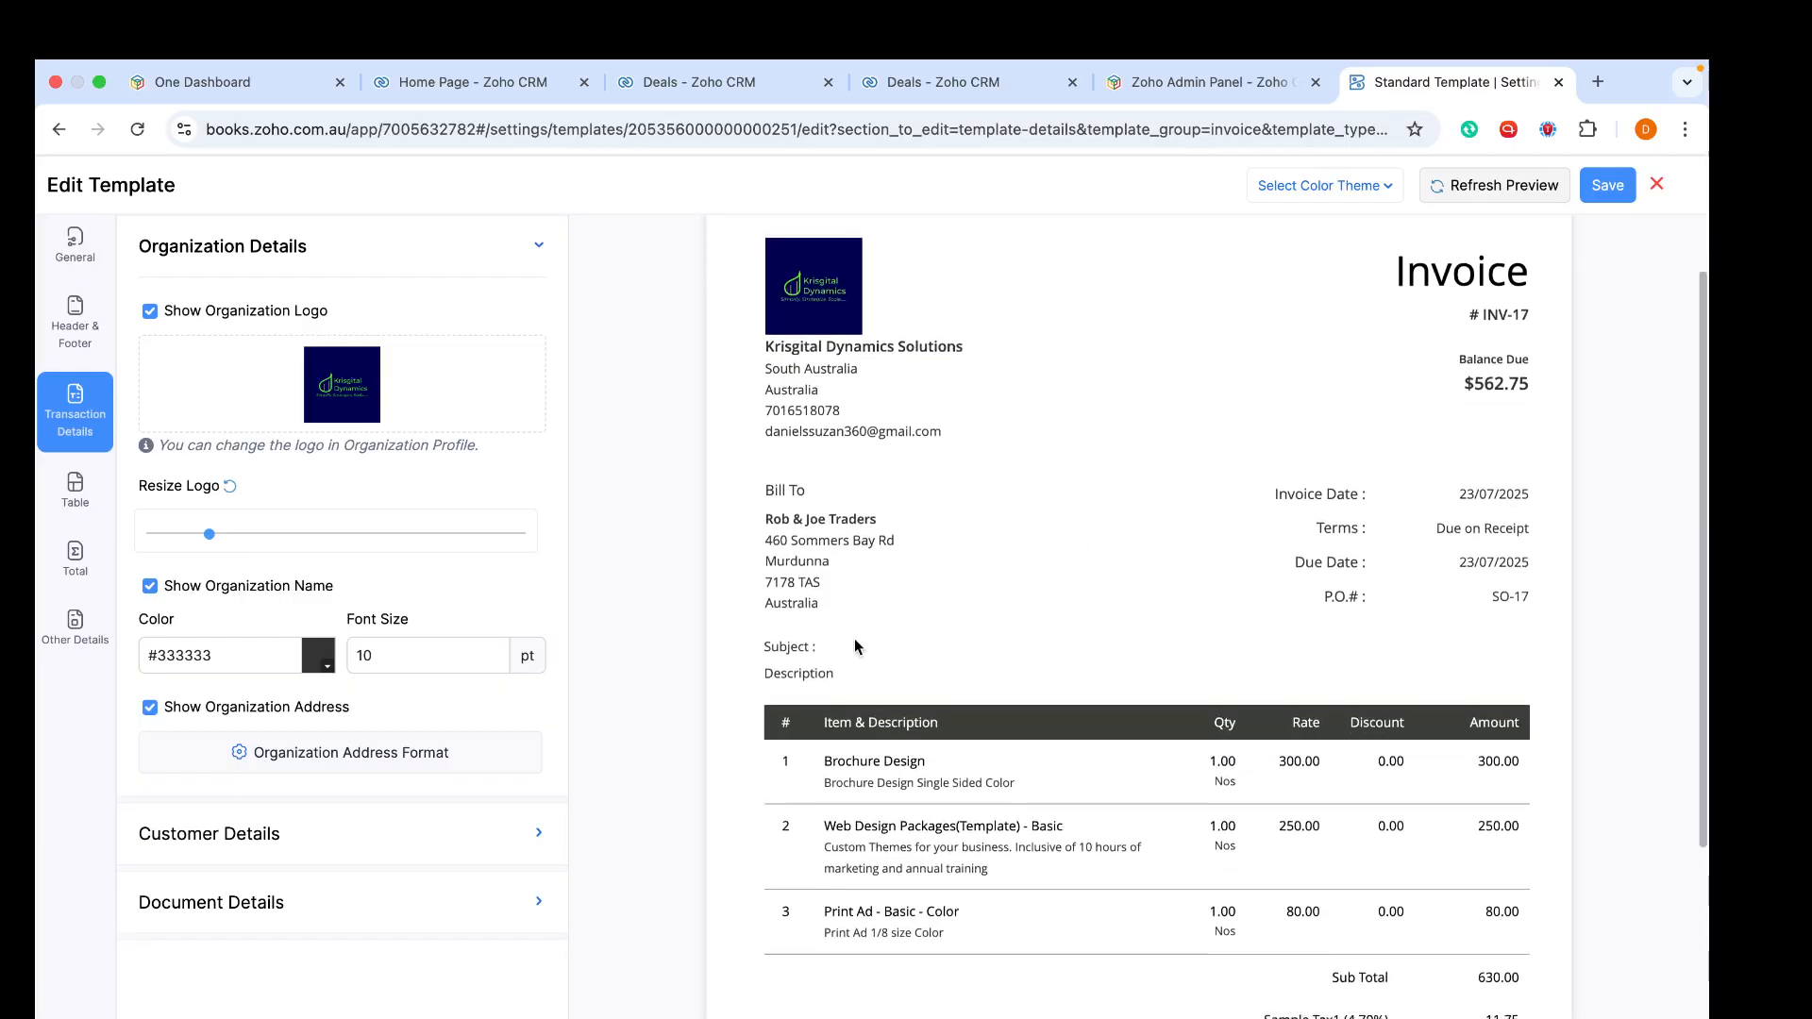
{"action": "scroll", "coordinate": [853, 637], "scroll_direction": "down", "scroll_amount": 2}
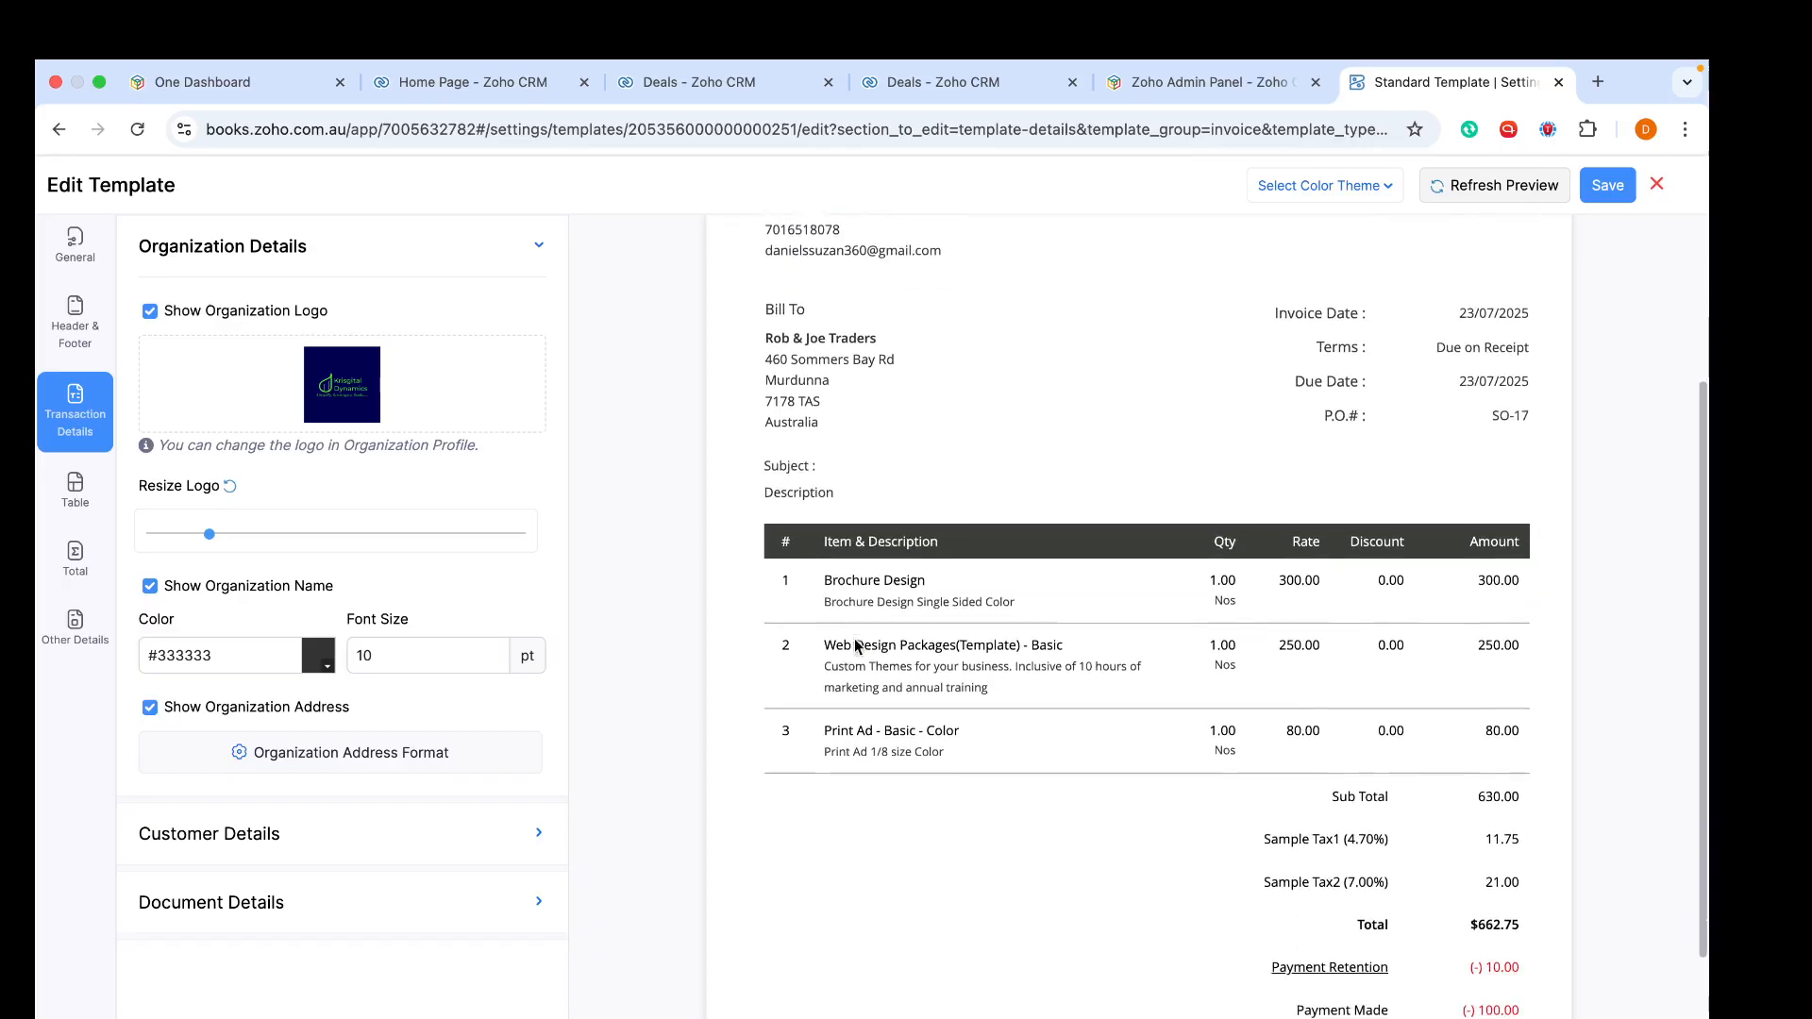
- Rename the line item number column label to No. in the table settings and refresh the preview
{"action": "left_click", "coordinate": [75, 491]}
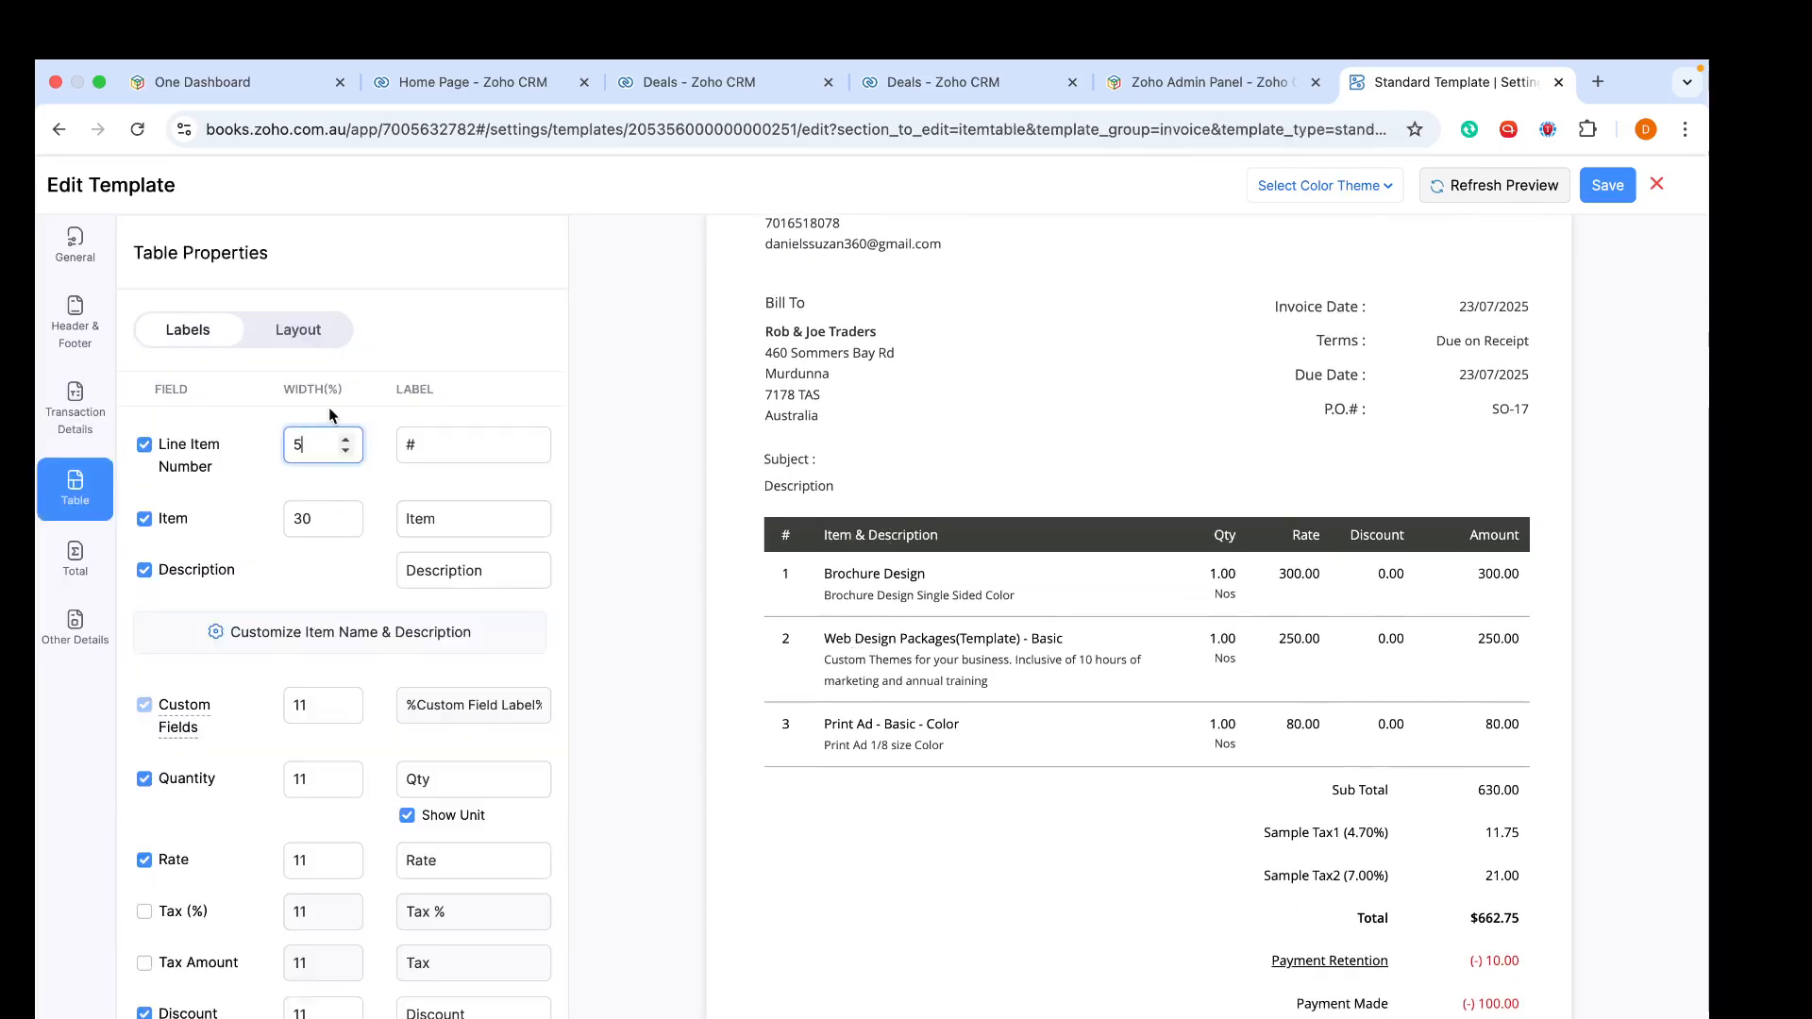
{"action": "left_click", "coordinate": [416, 443]}
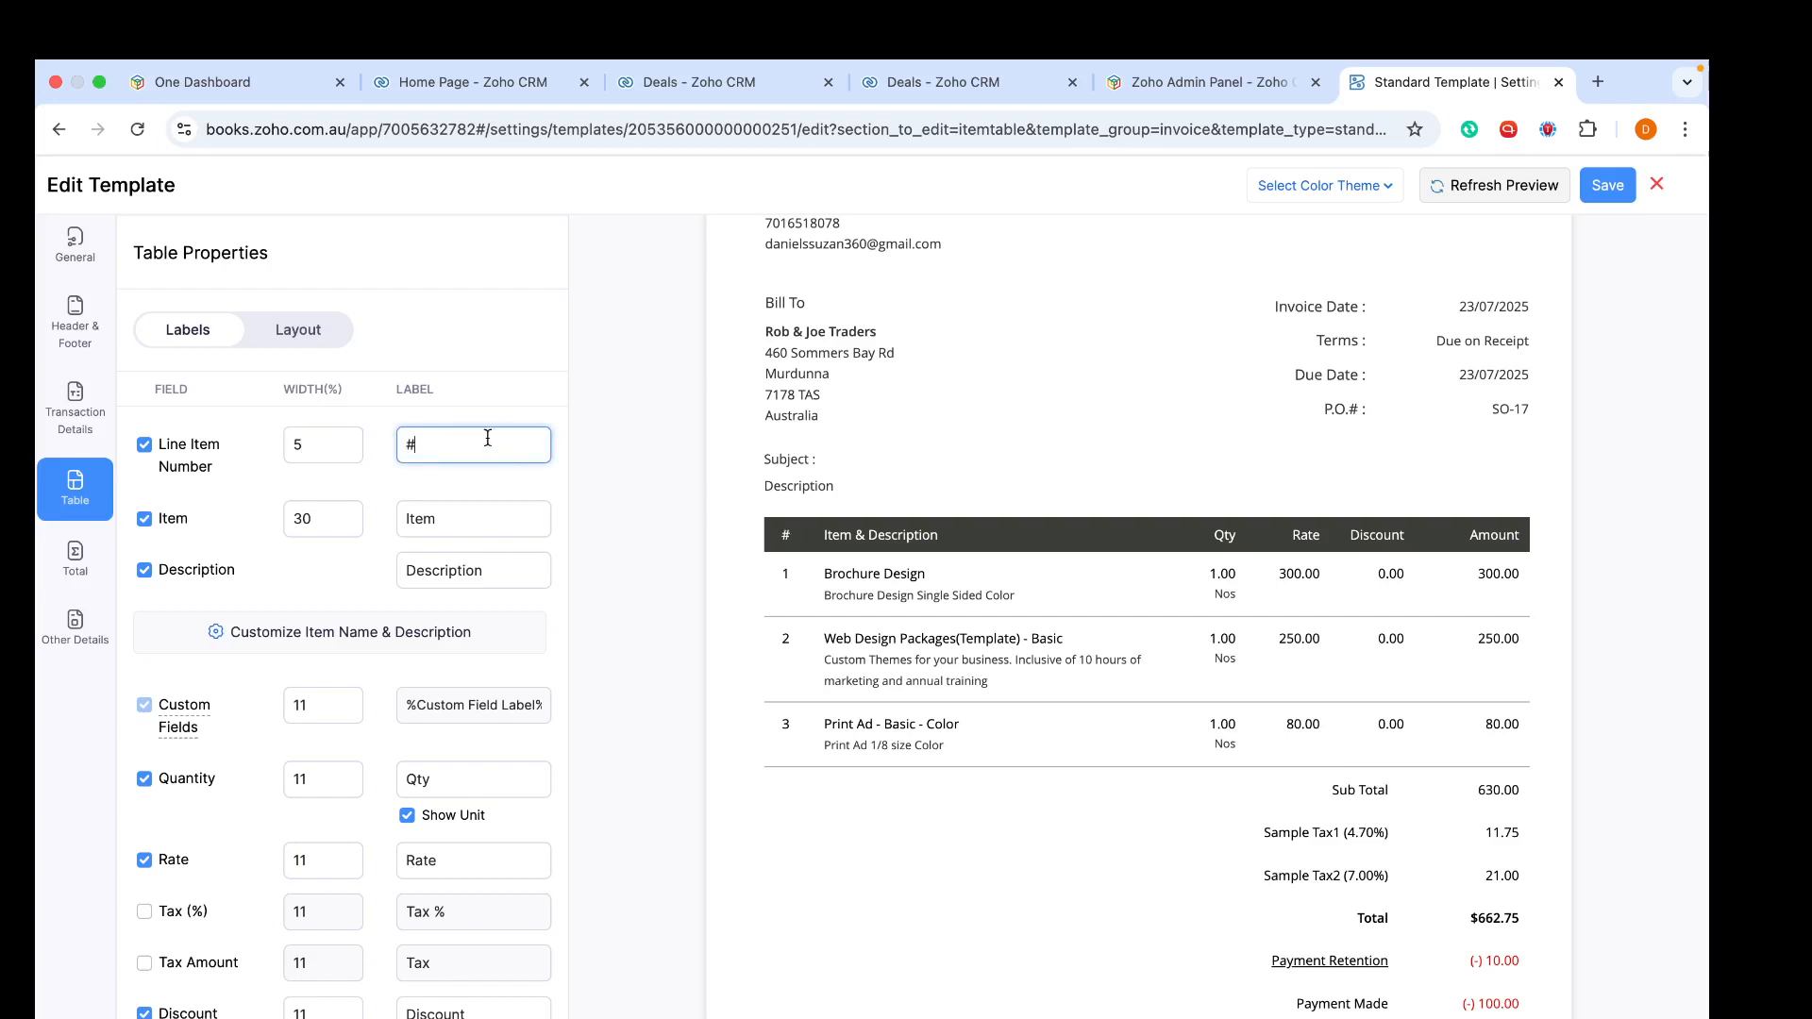
{"action": "key", "text": "BackSpace"}
{"action": "left_click", "coordinate": [517, 478]}
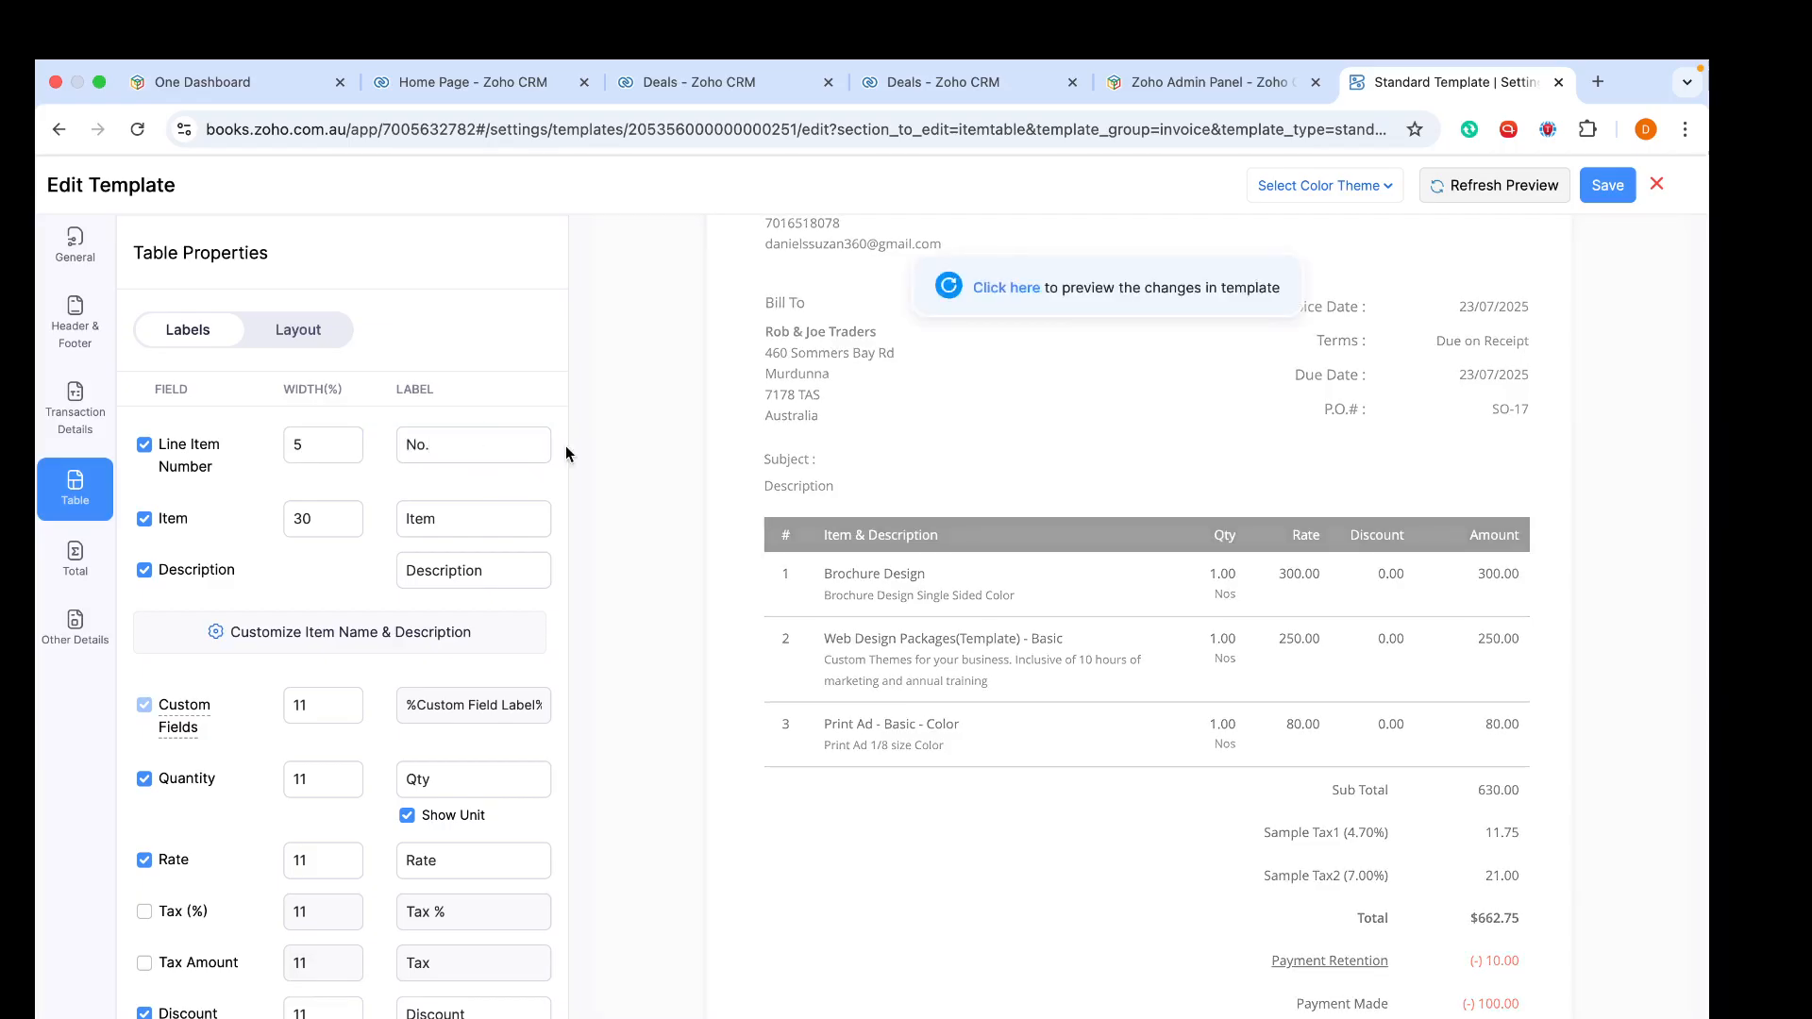
{"action": "left_click", "coordinate": [1005, 287]}
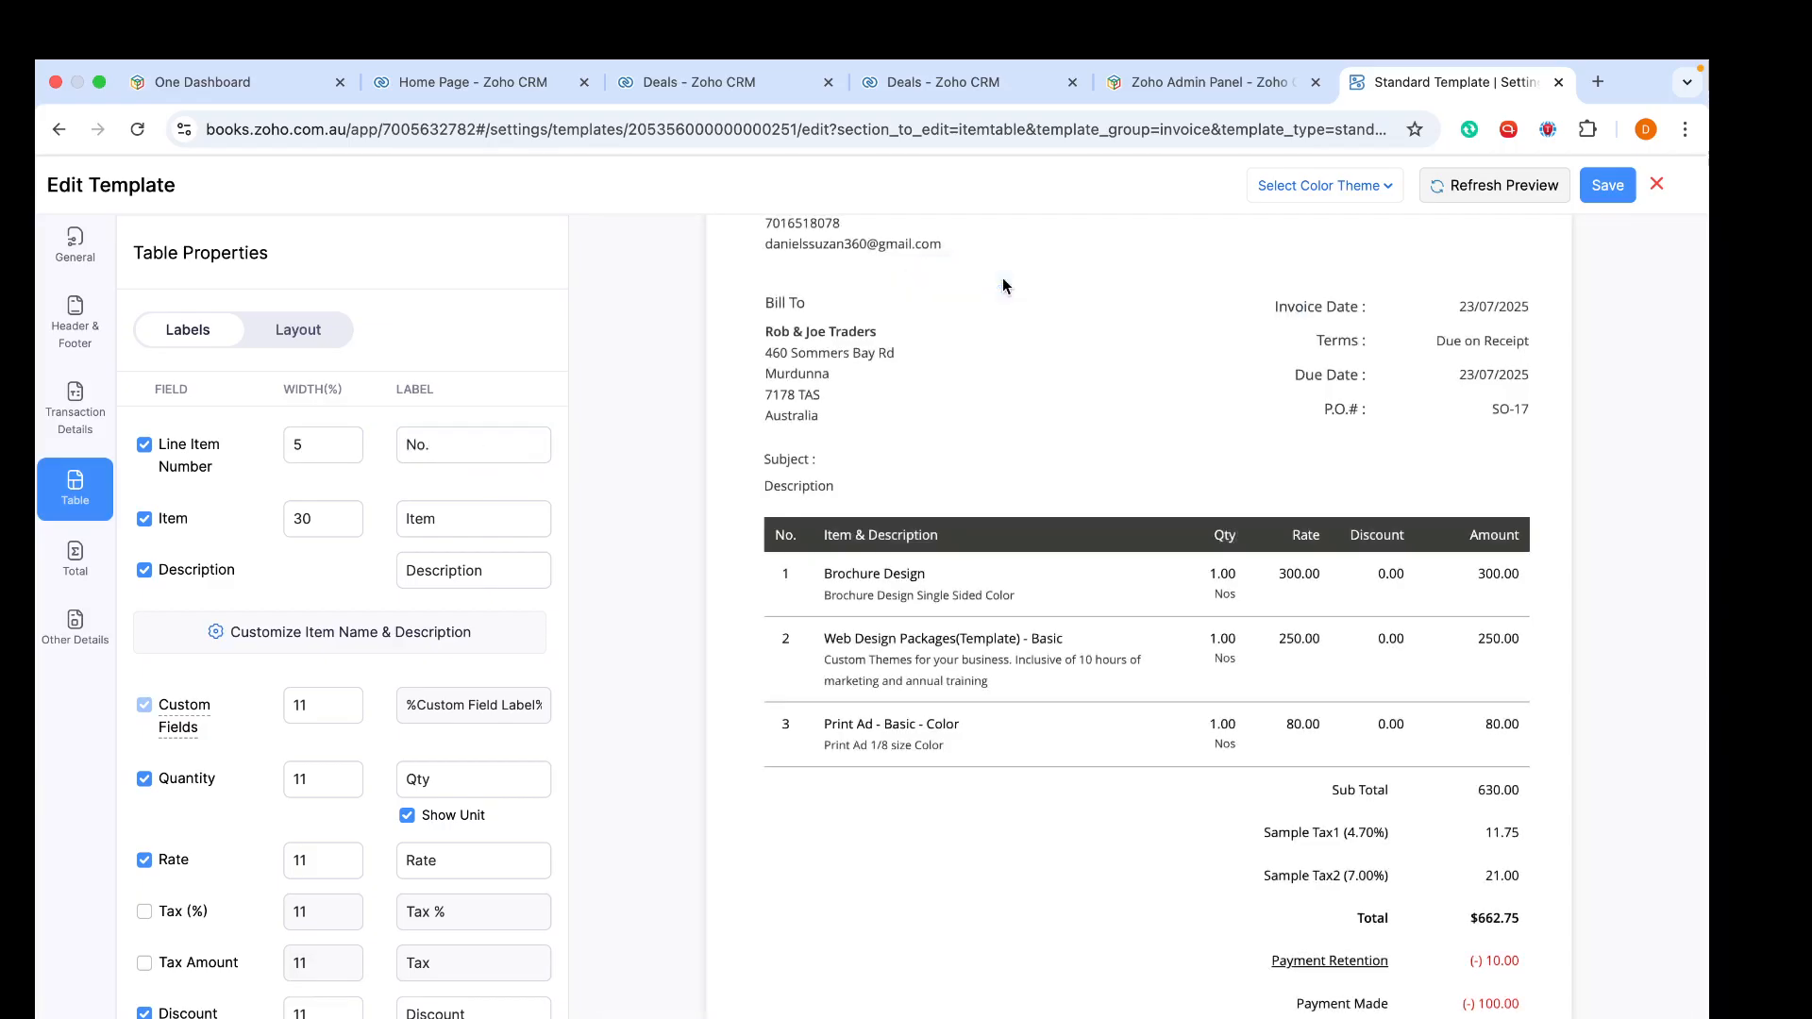
- Rename the item column label to Service and refresh the preview
{"action": "left_click", "coordinate": [470, 510]}
{"action": "left_click_drag", "start_coordinate": [438, 520], "coordinate": [392, 526]}
{"action": "type", "text": "Service"}
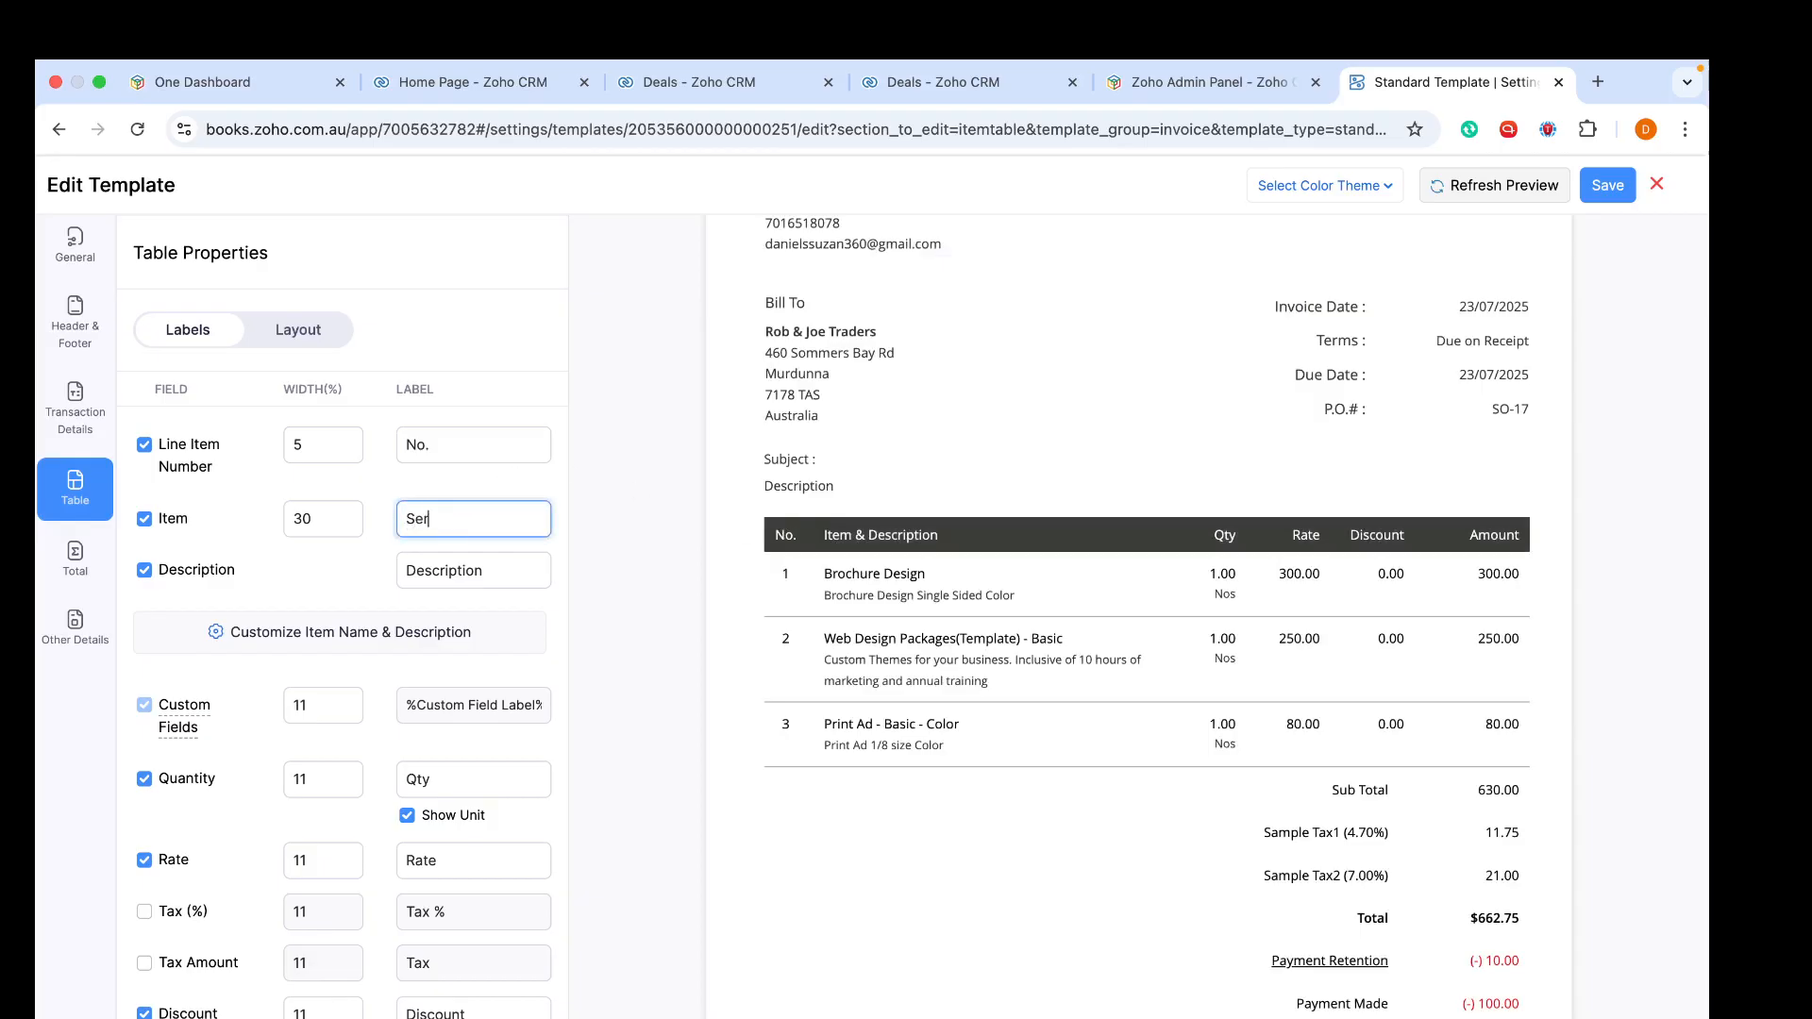
{"action": "left_click", "coordinate": [558, 534]}
{"action": "left_click", "coordinate": [1005, 287]}
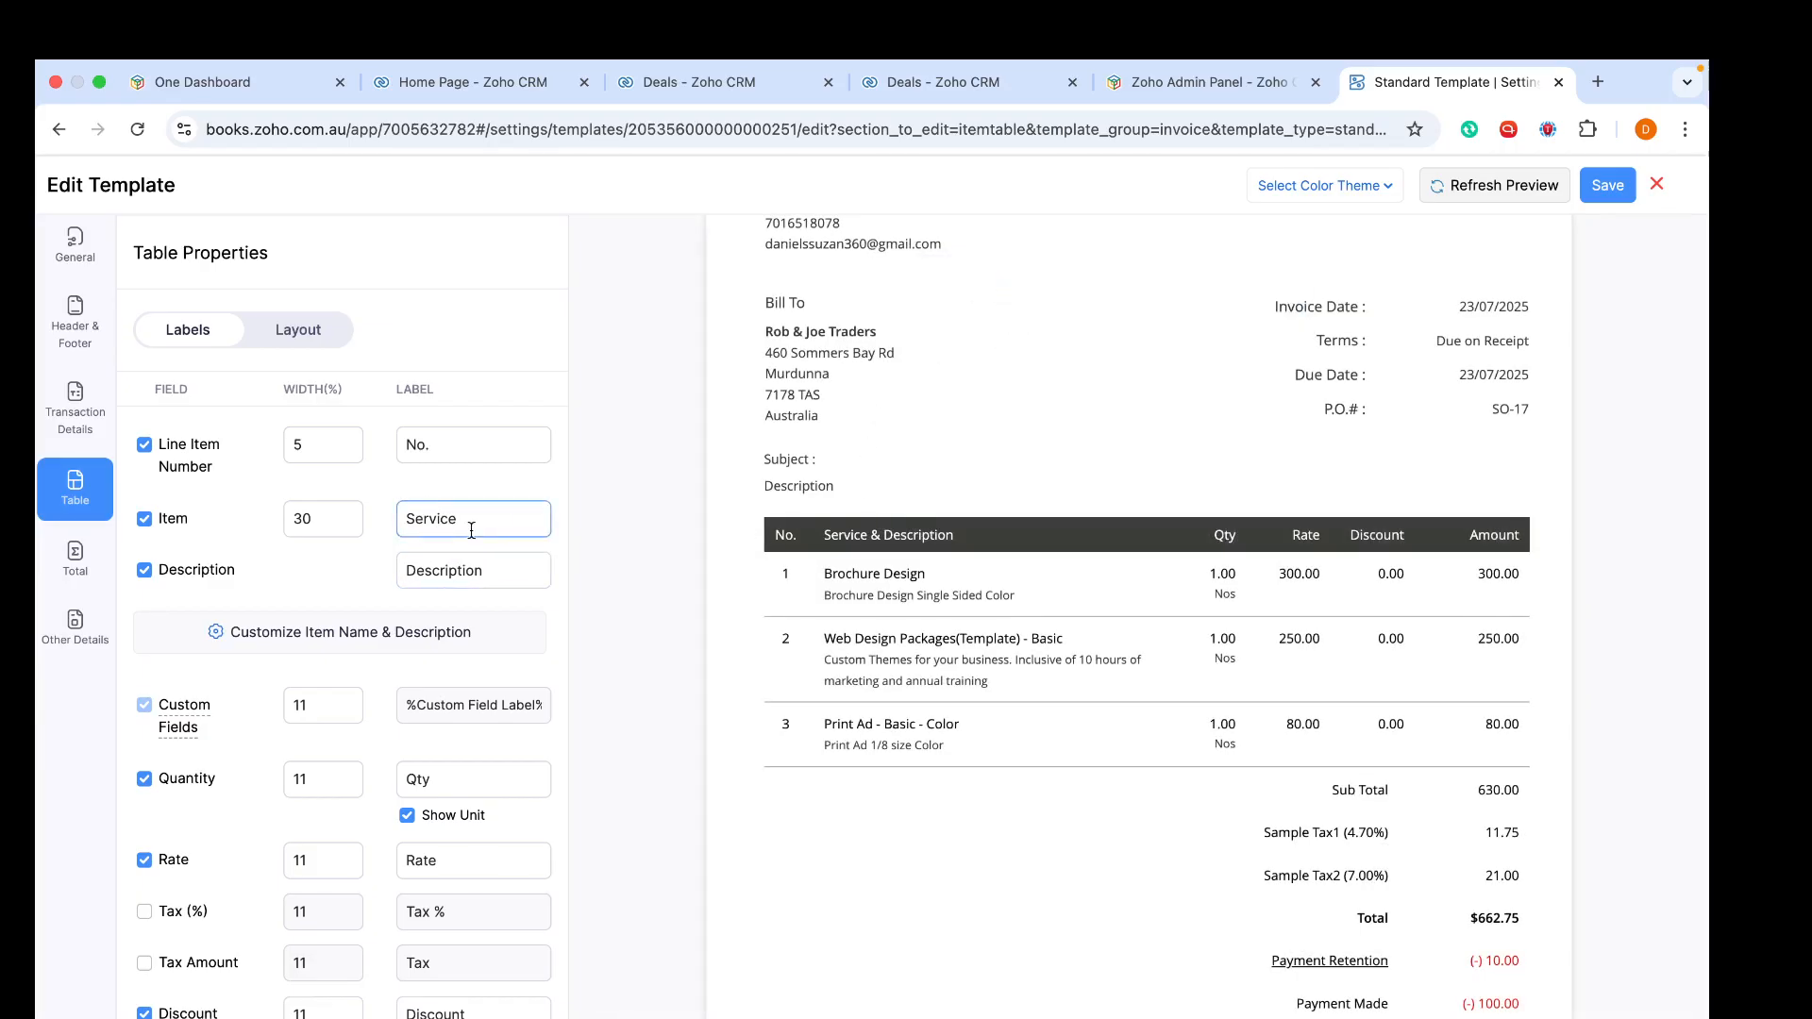
- Turn off Show Unit for the quantity column and refresh the preview
{"action": "left_click", "coordinate": [486, 579]}
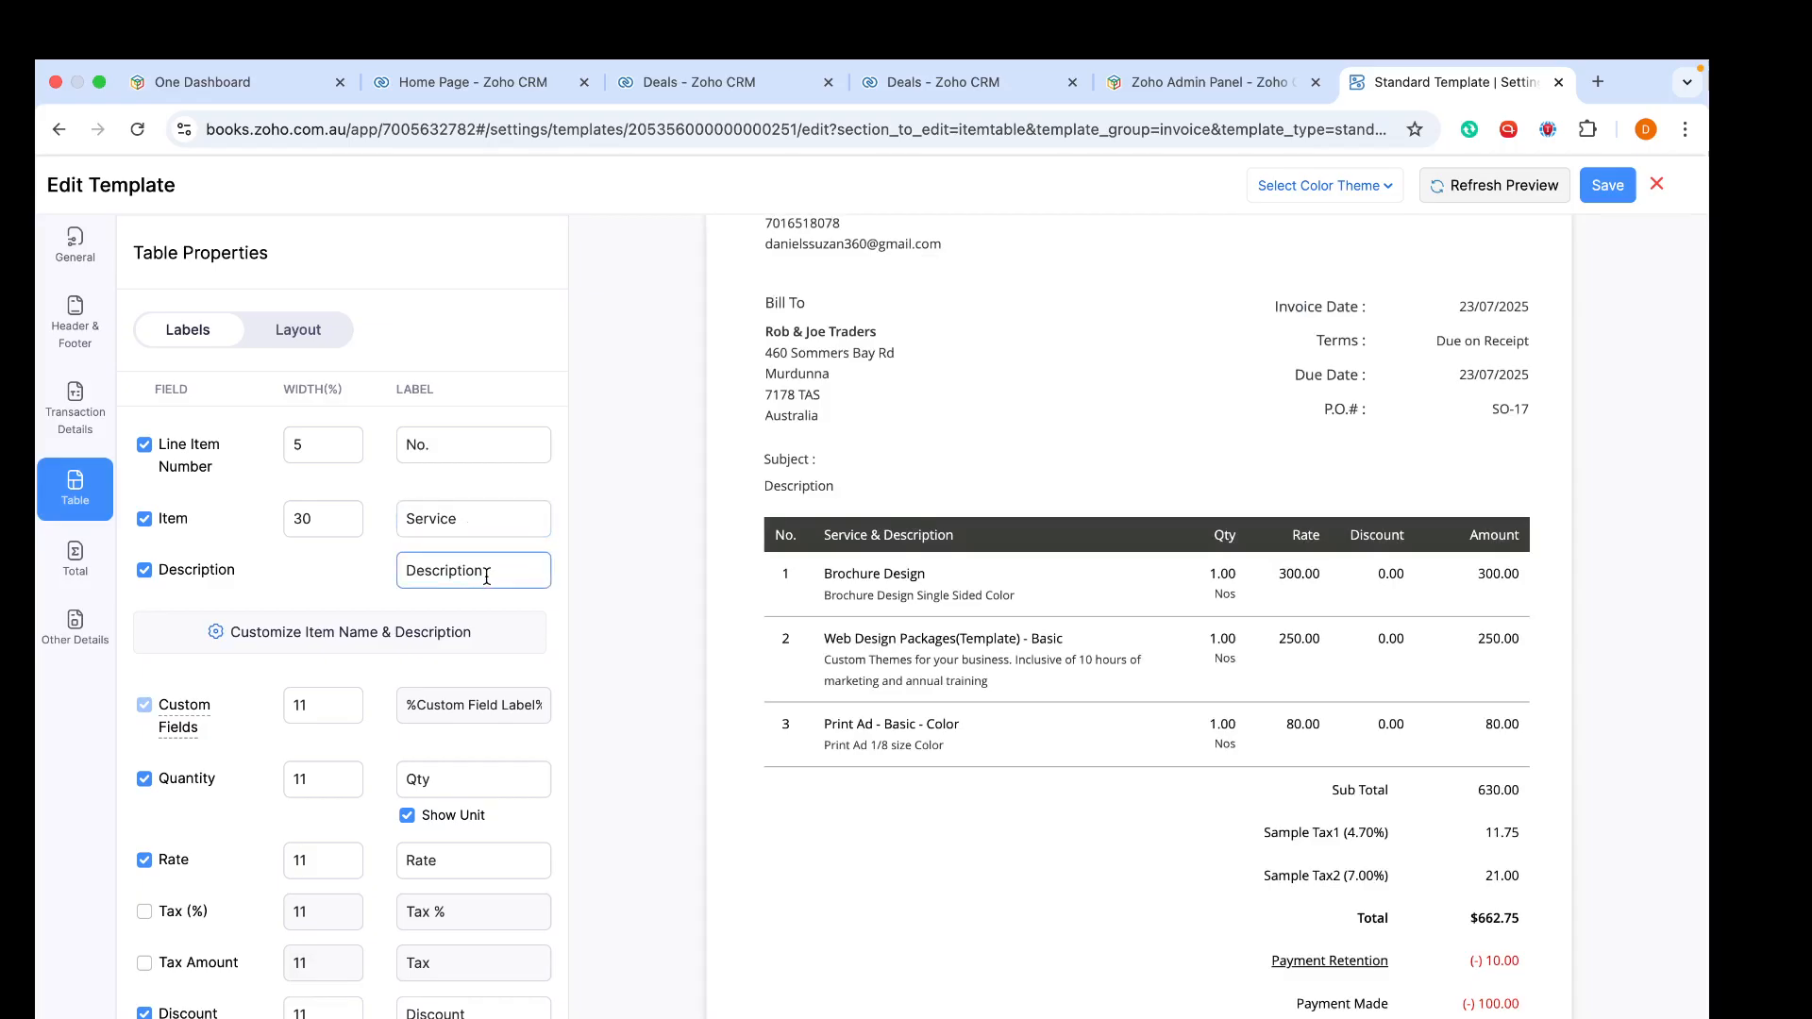
{"action": "scroll", "coordinate": [462, 604], "scroll_direction": "down", "scroll_amount": 2}
{"action": "left_click", "coordinate": [446, 666]}
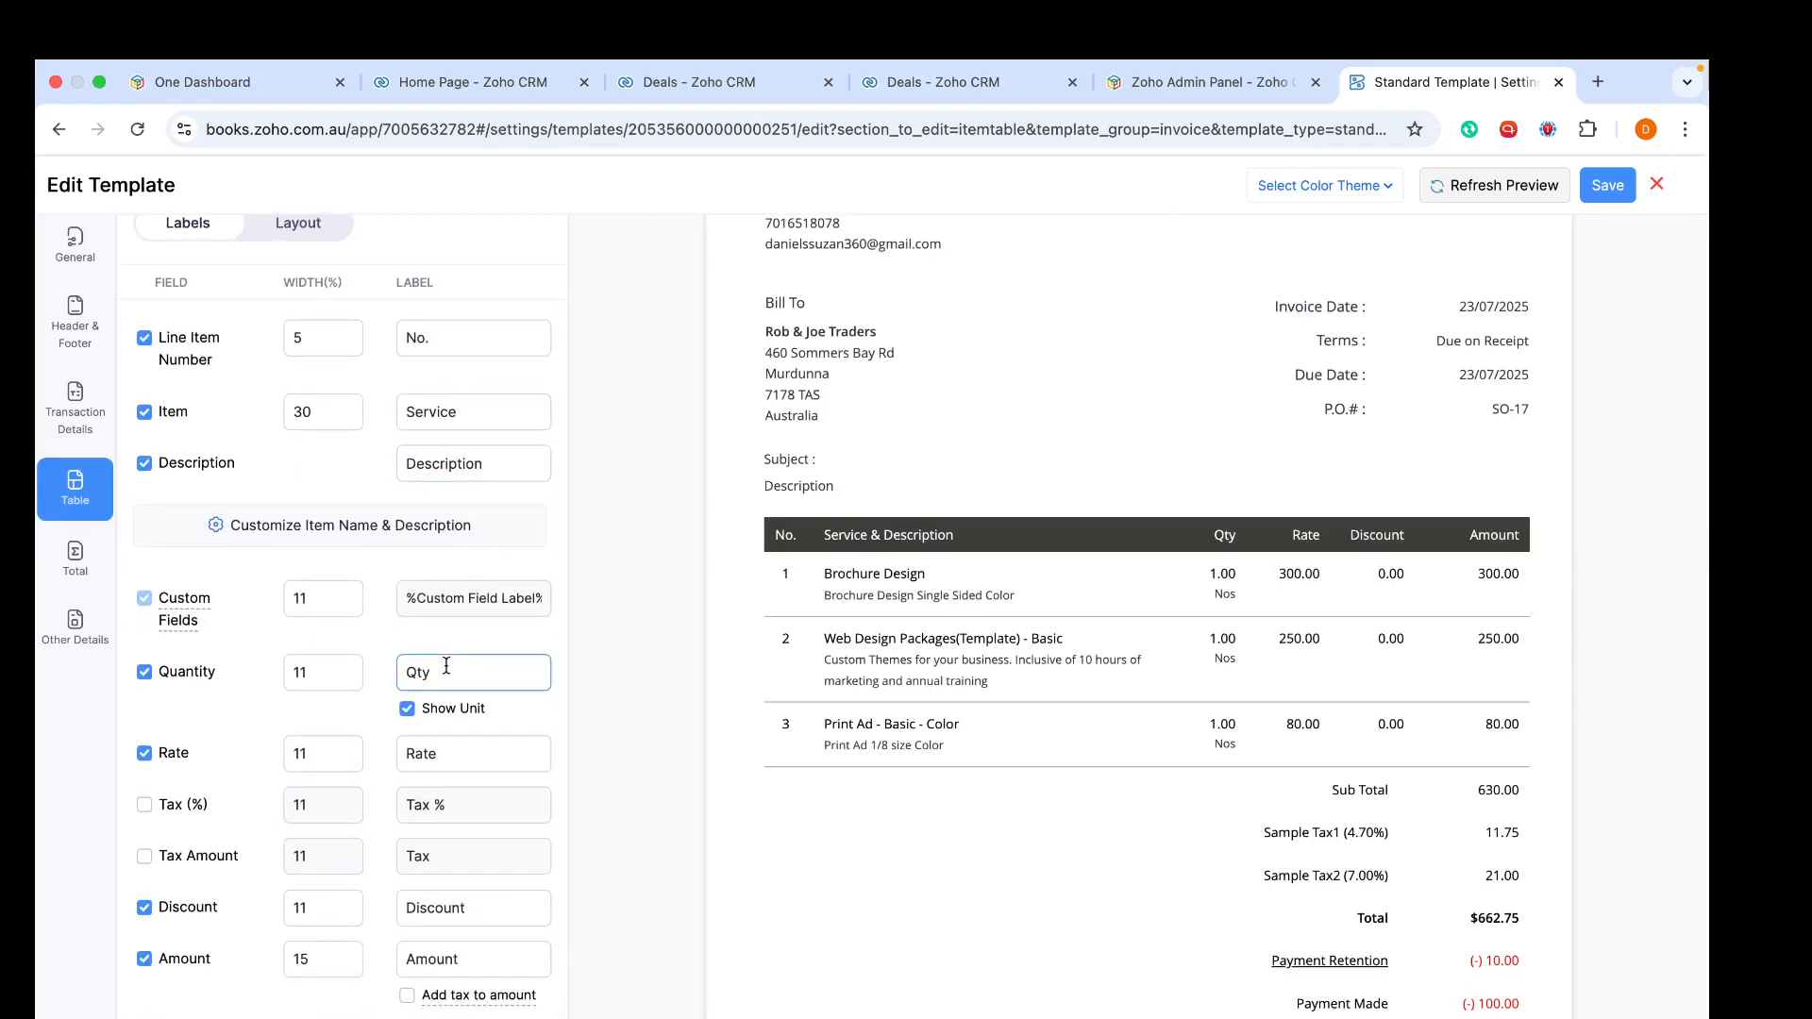
{"action": "scroll", "coordinate": [442, 660], "scroll_direction": "down", "scroll_amount": 1}
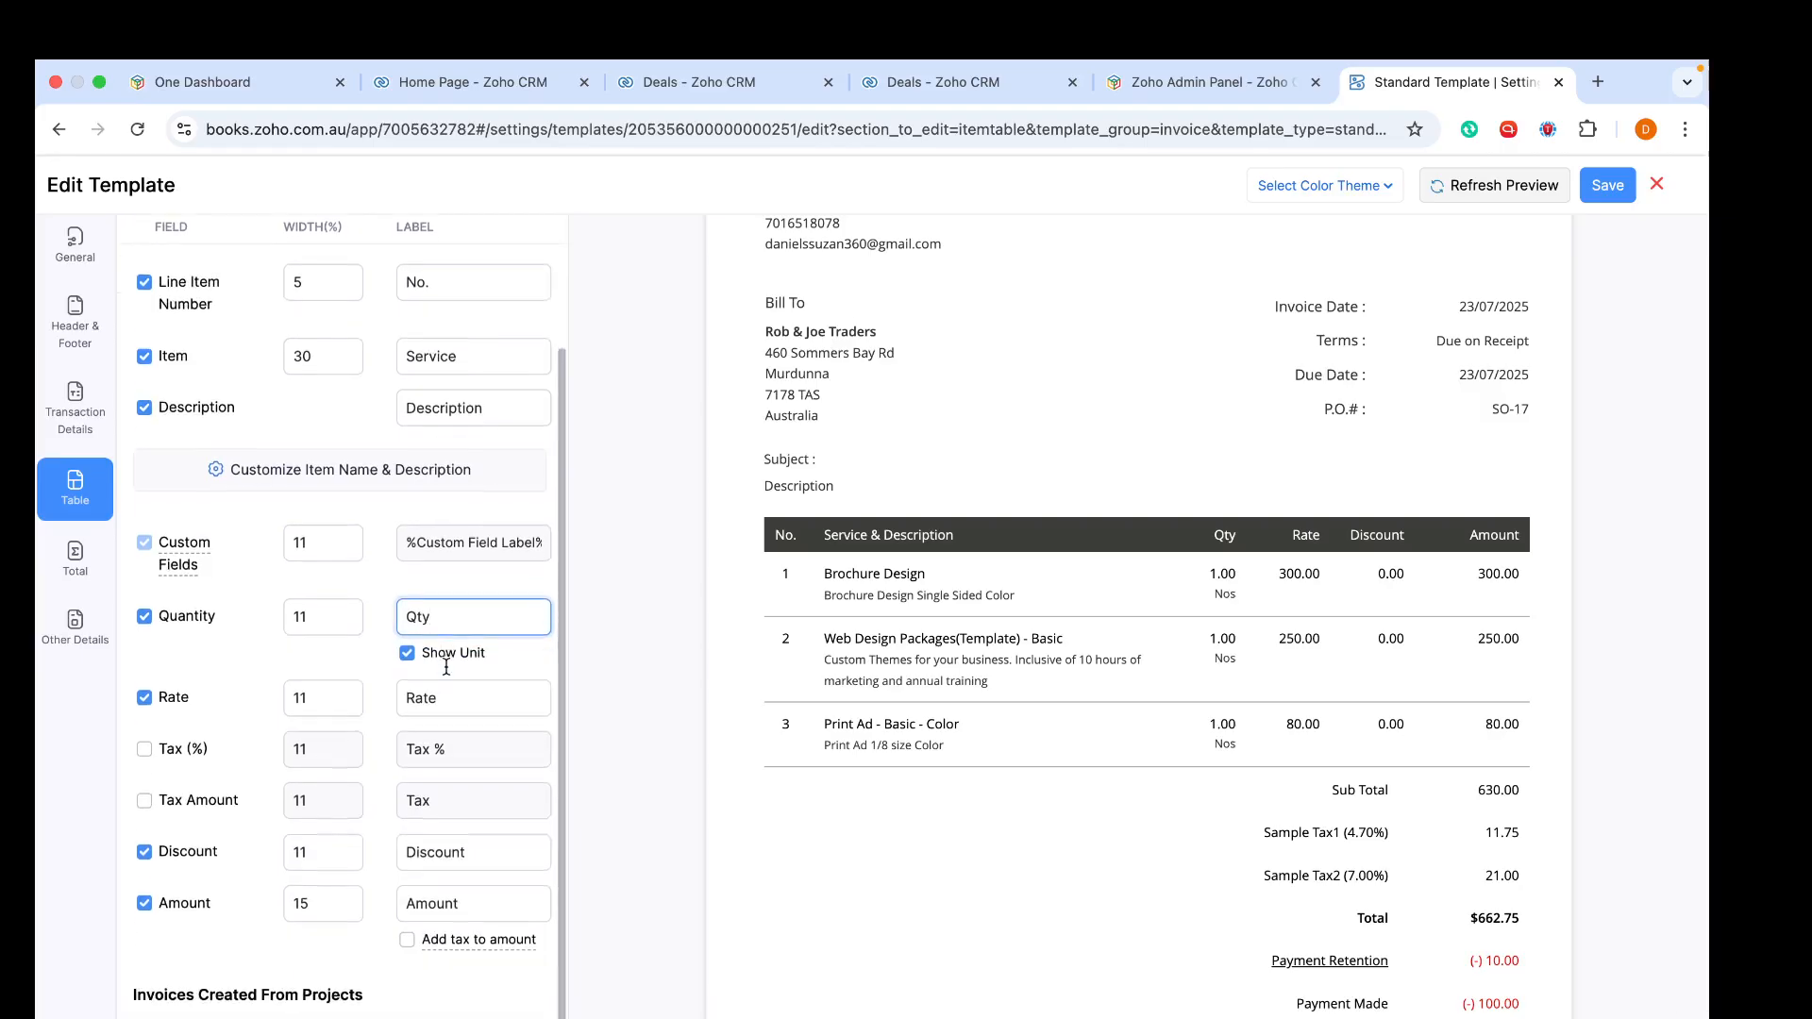
{"action": "left_click", "coordinate": [406, 631]}
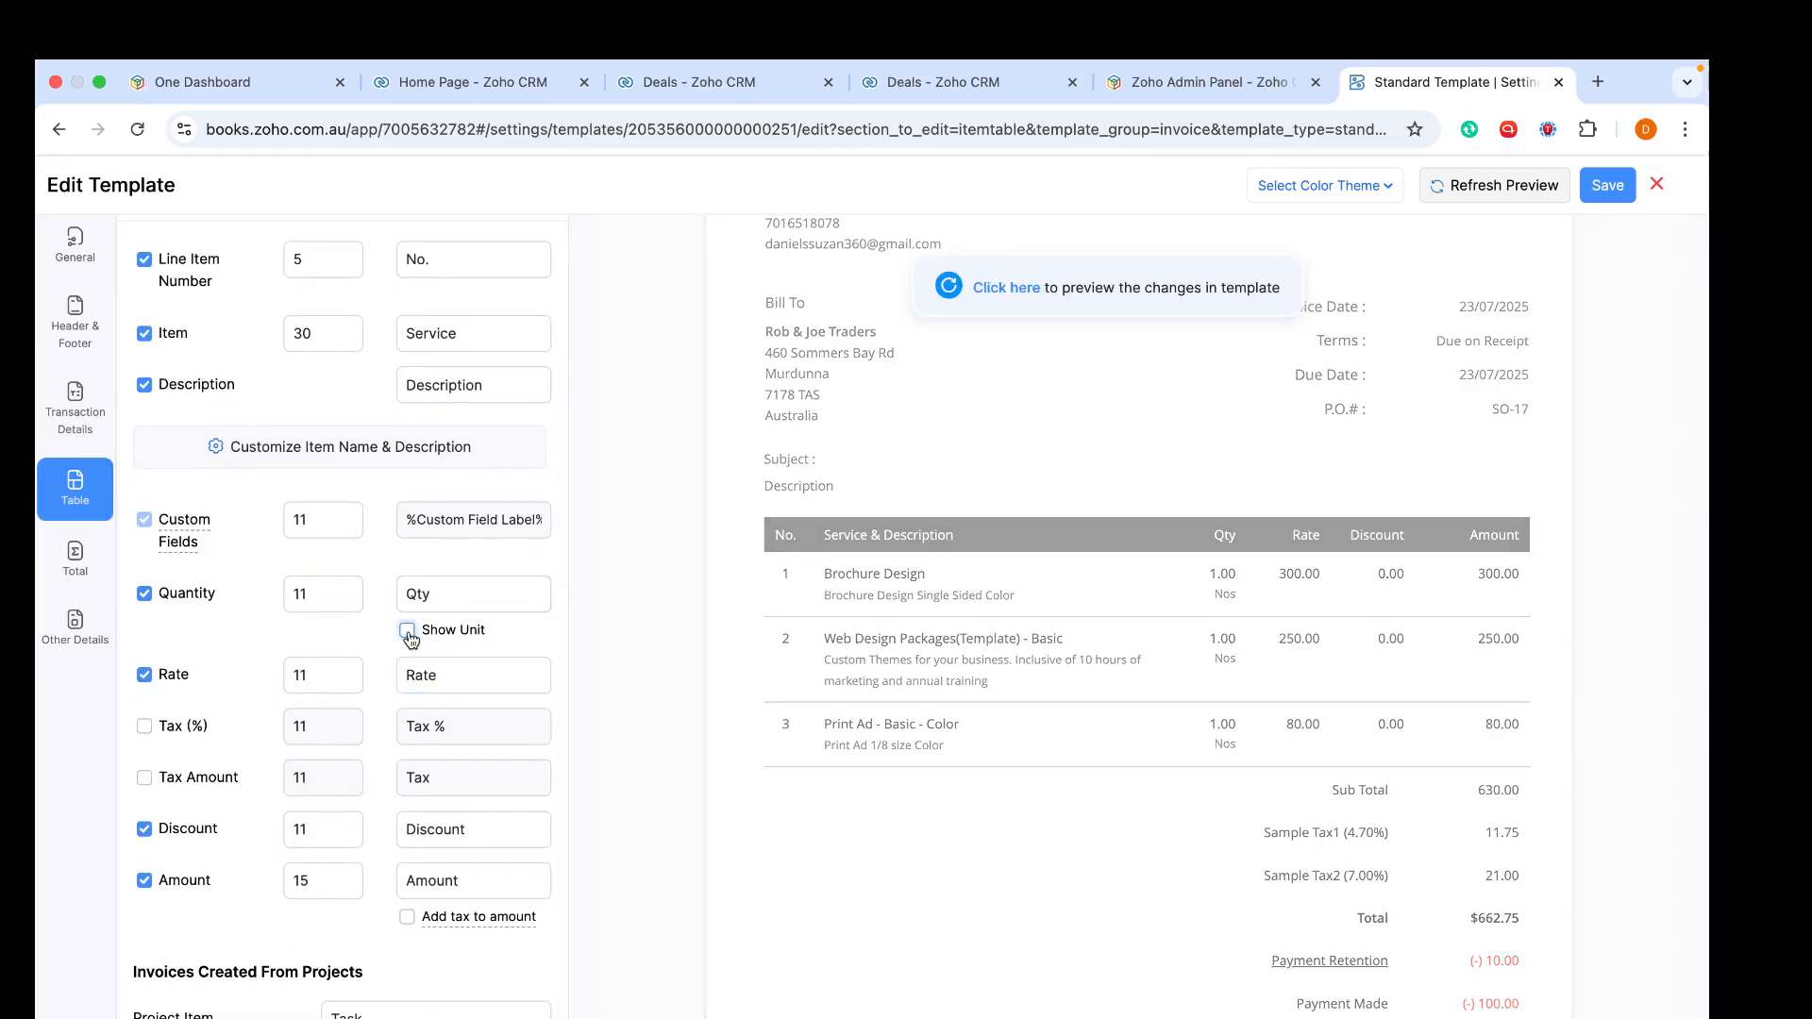
{"action": "left_click", "coordinate": [1014, 290]}
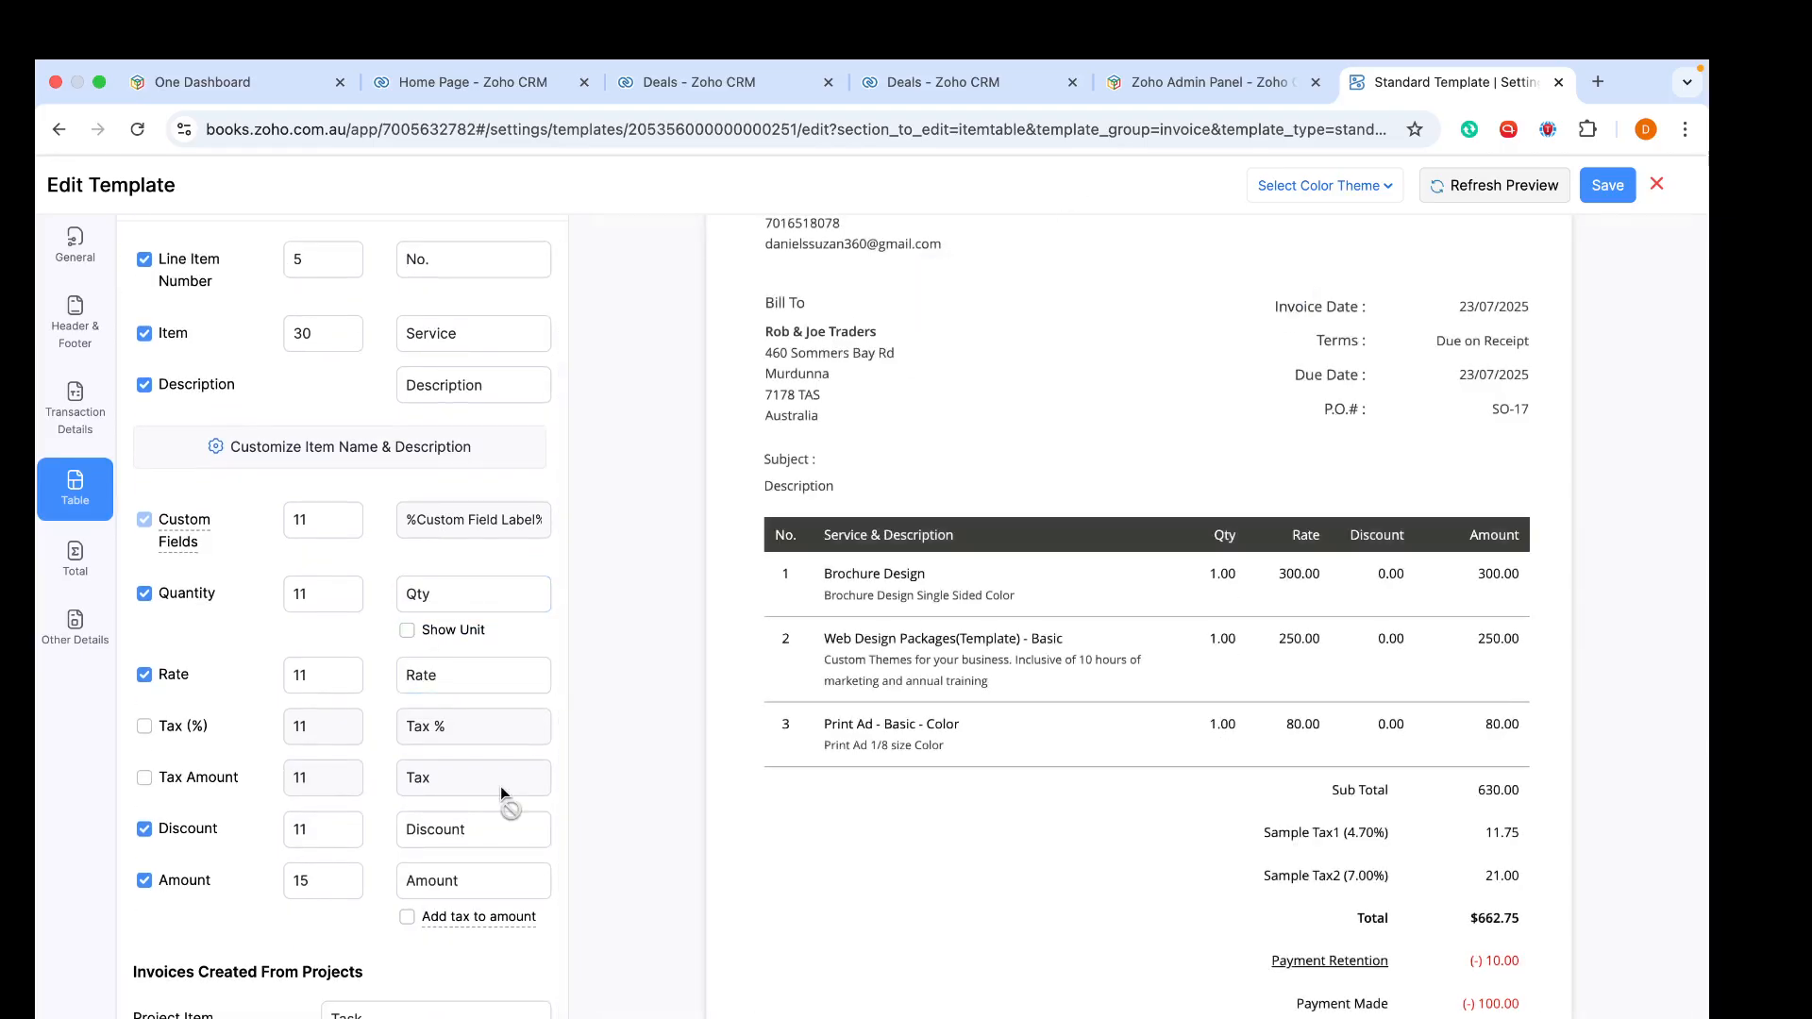
- Hide the Quantity and Discount columns from the item table and refresh the preview
{"action": "scroll", "coordinate": [500, 785], "scroll_direction": "down", "scroll_amount": 1}
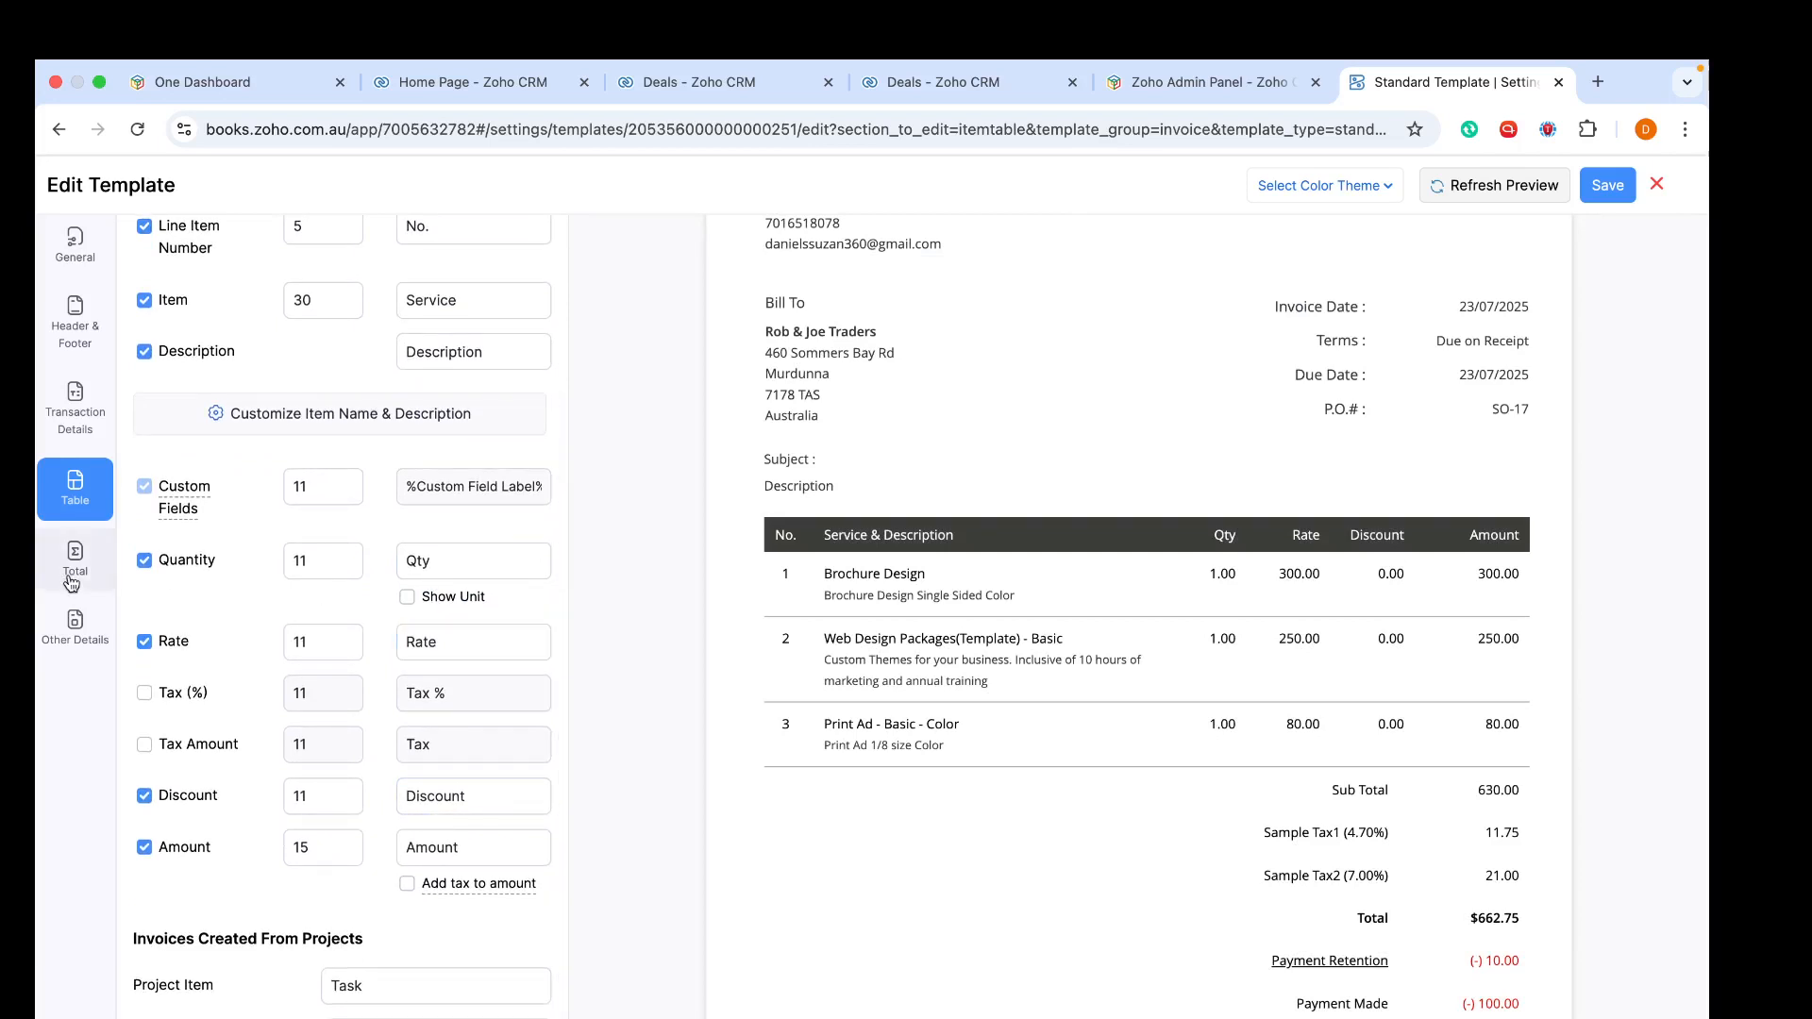
{"action": "left_click", "coordinate": [145, 560]}
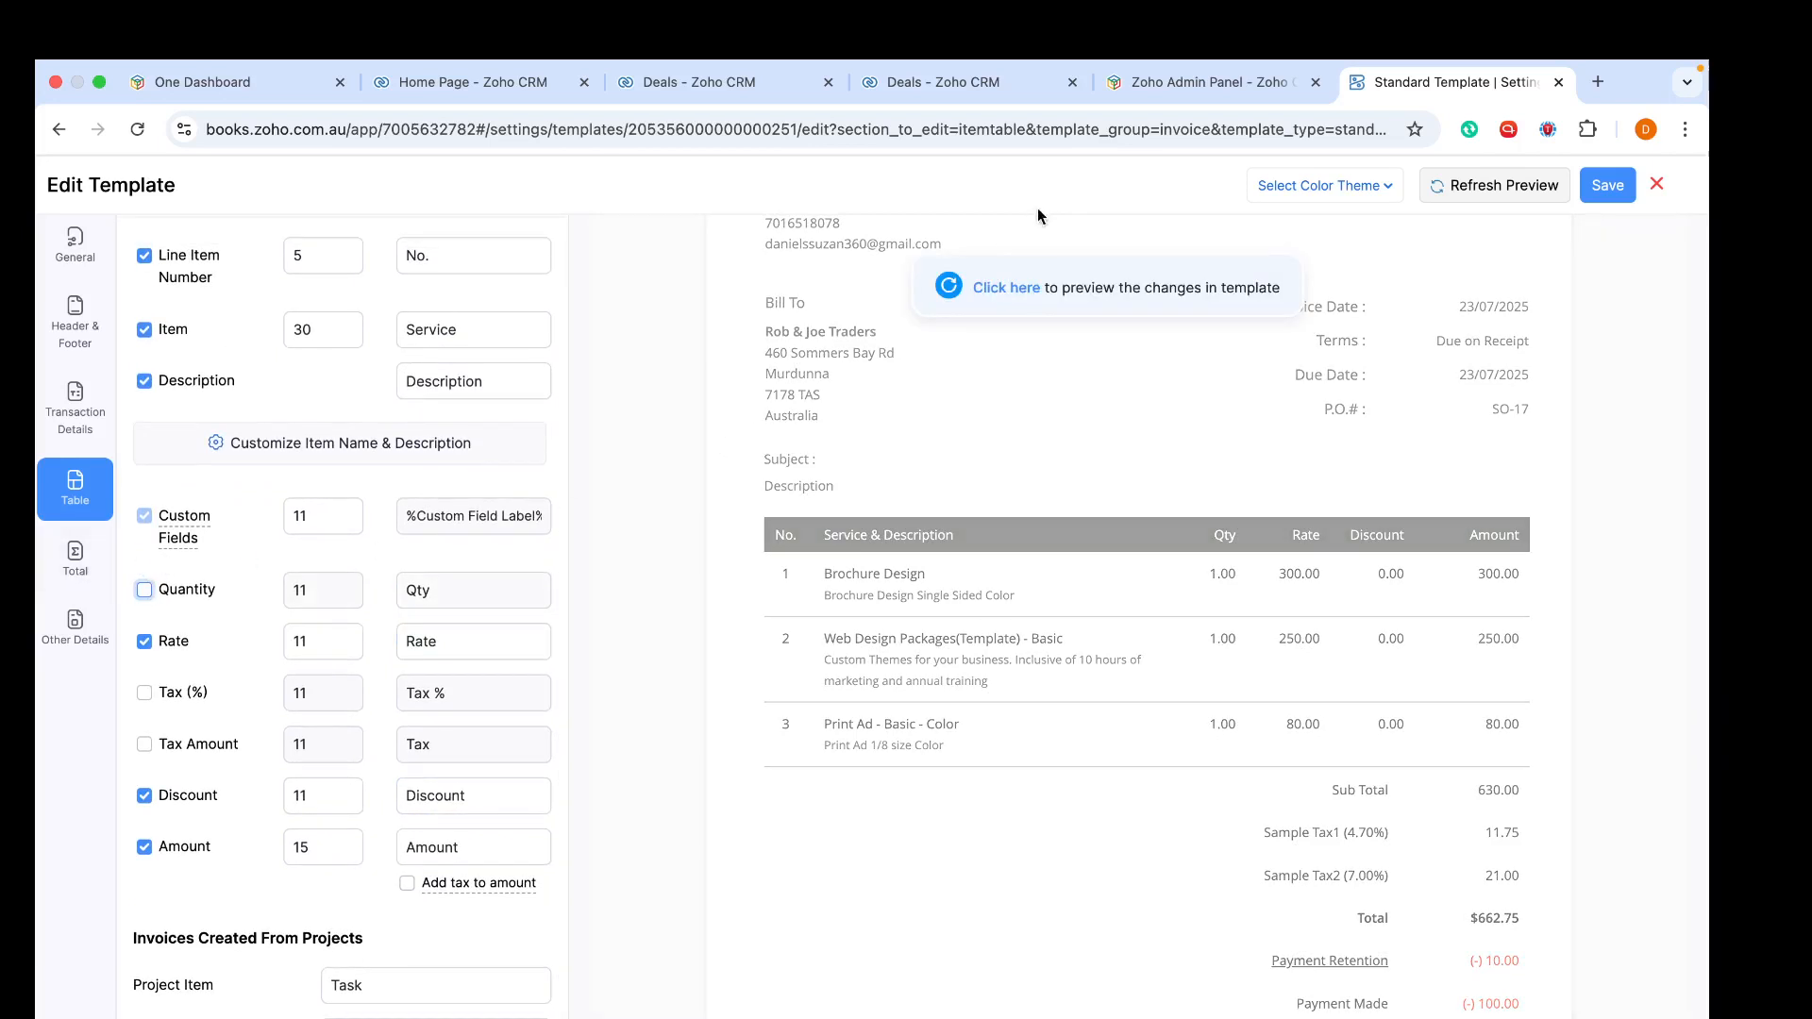
{"action": "left_click", "coordinate": [997, 287]}
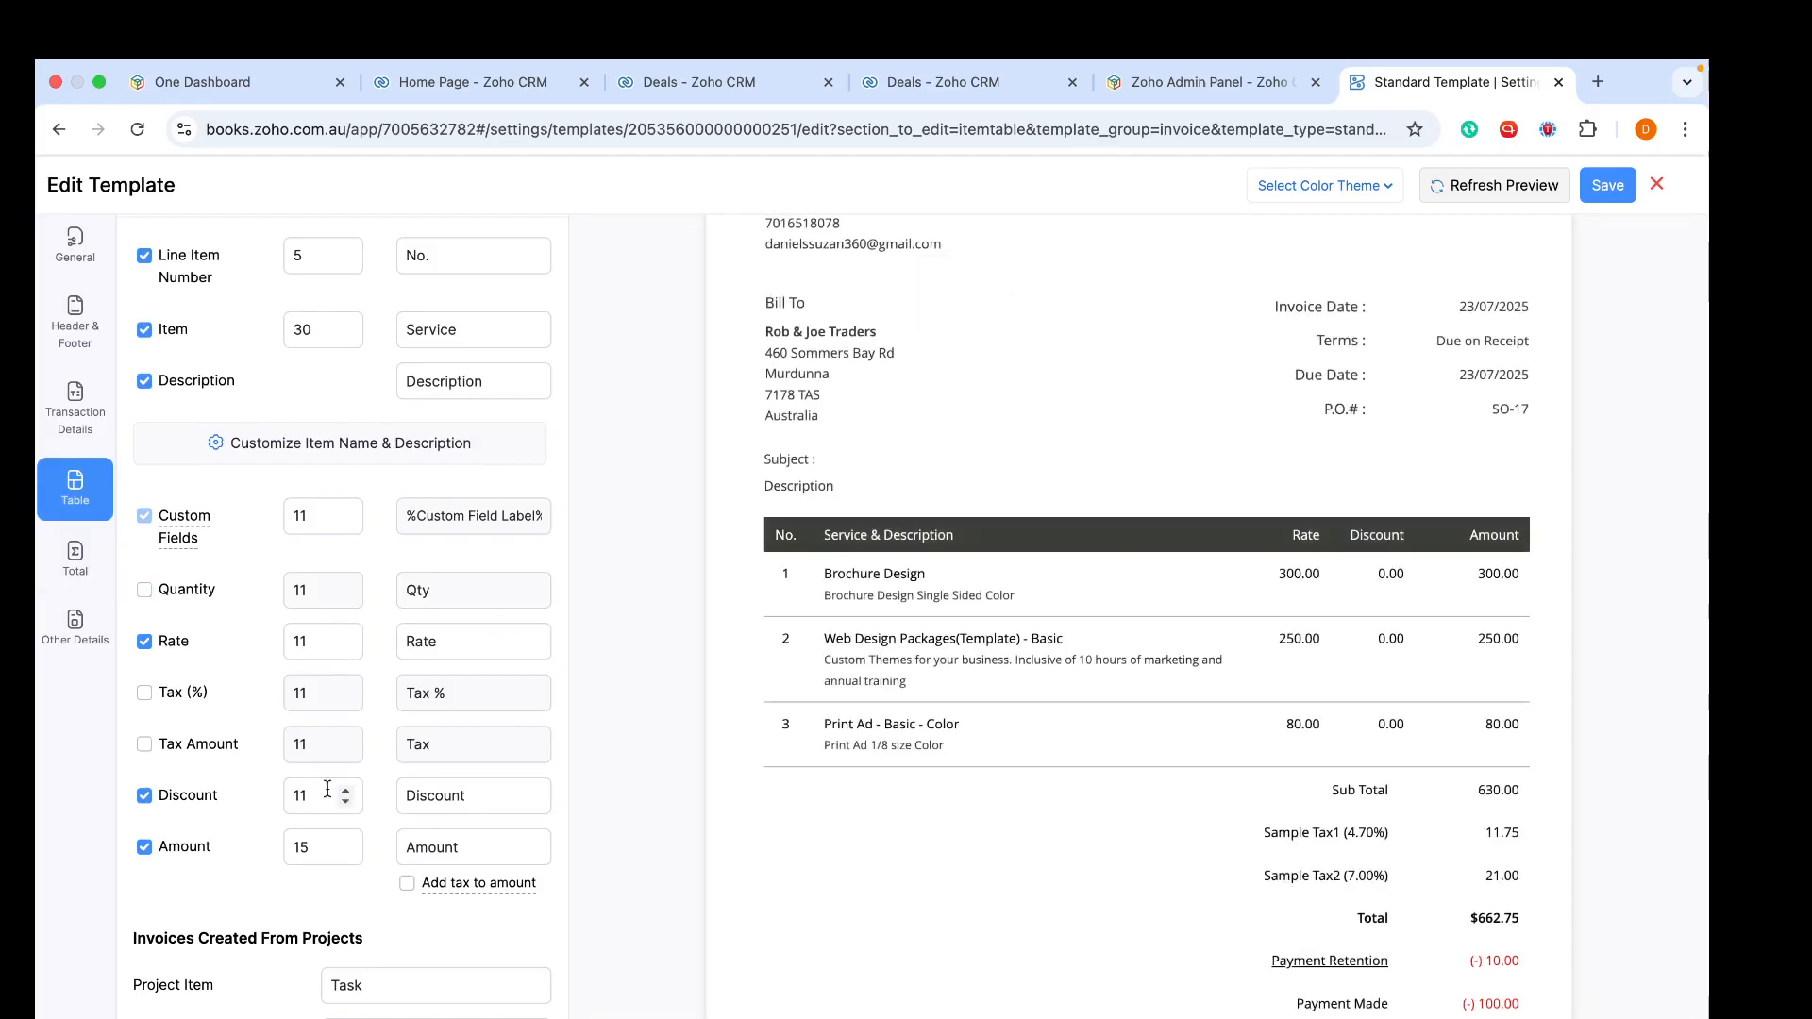
{"action": "left_click", "coordinate": [144, 798]}
{"action": "left_click", "coordinate": [988, 298]}
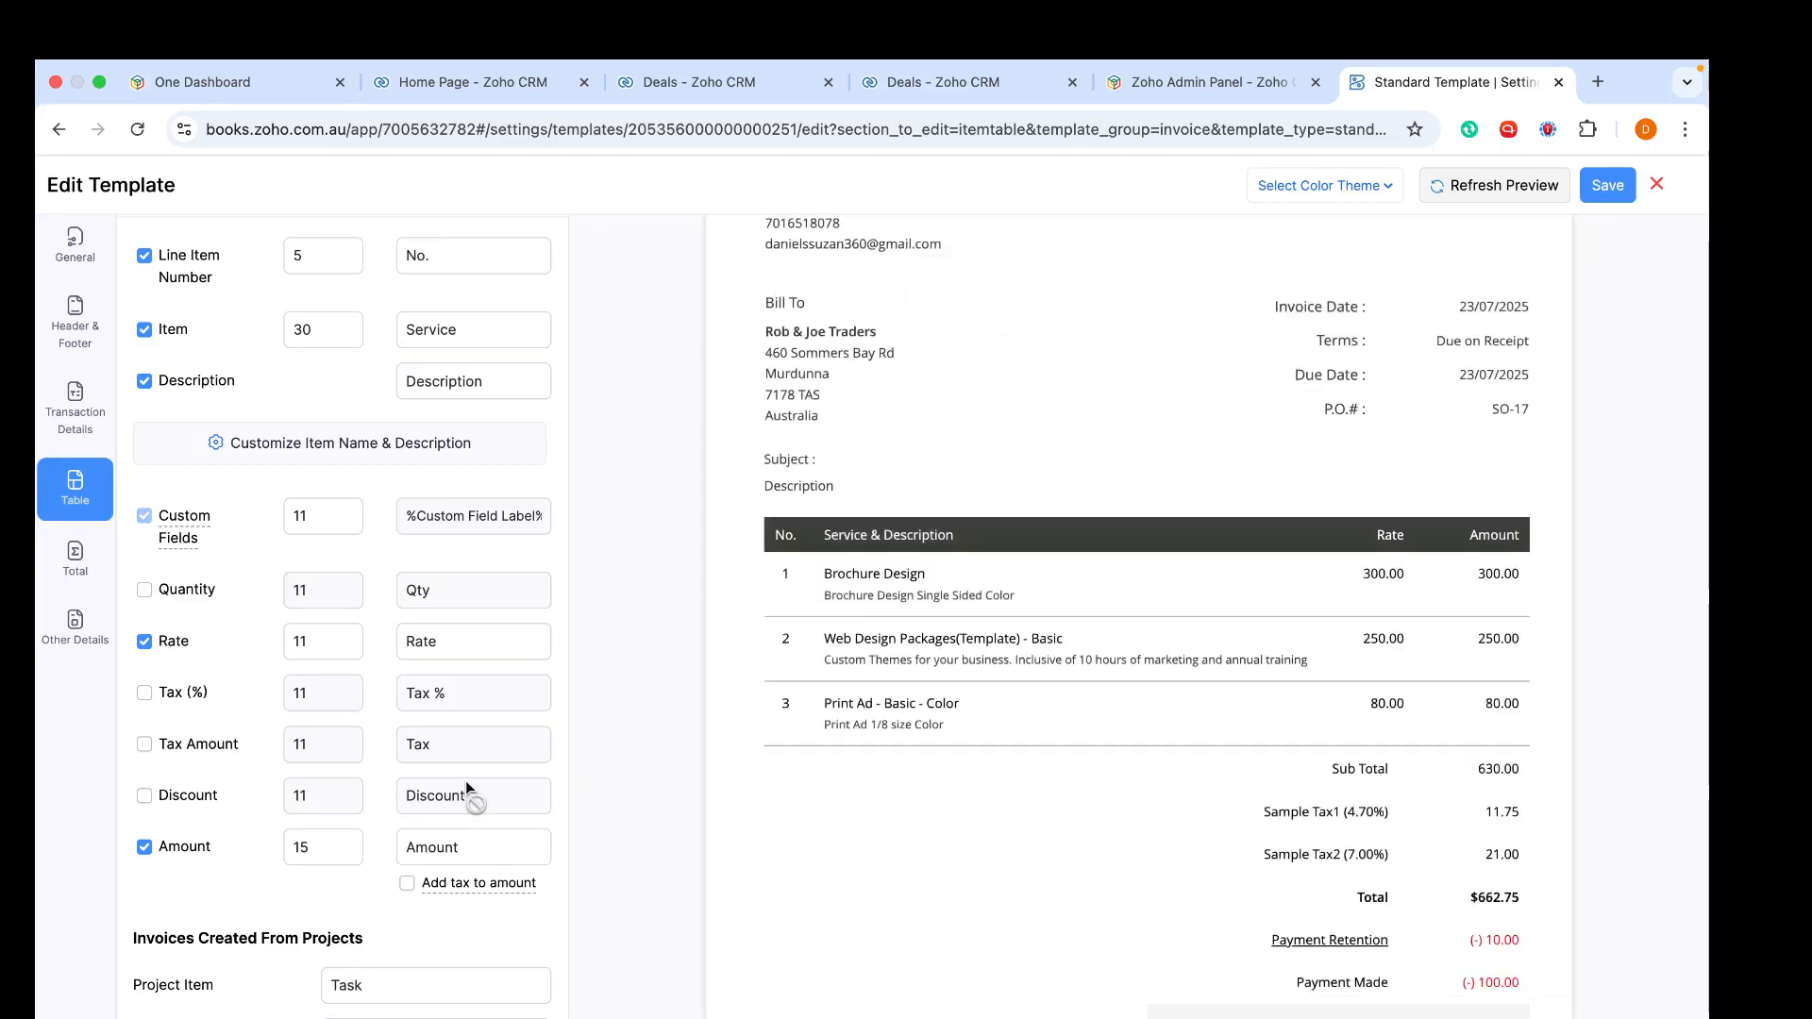
- Open the template's Total section settings
{"action": "left_click", "coordinate": [445, 984]}
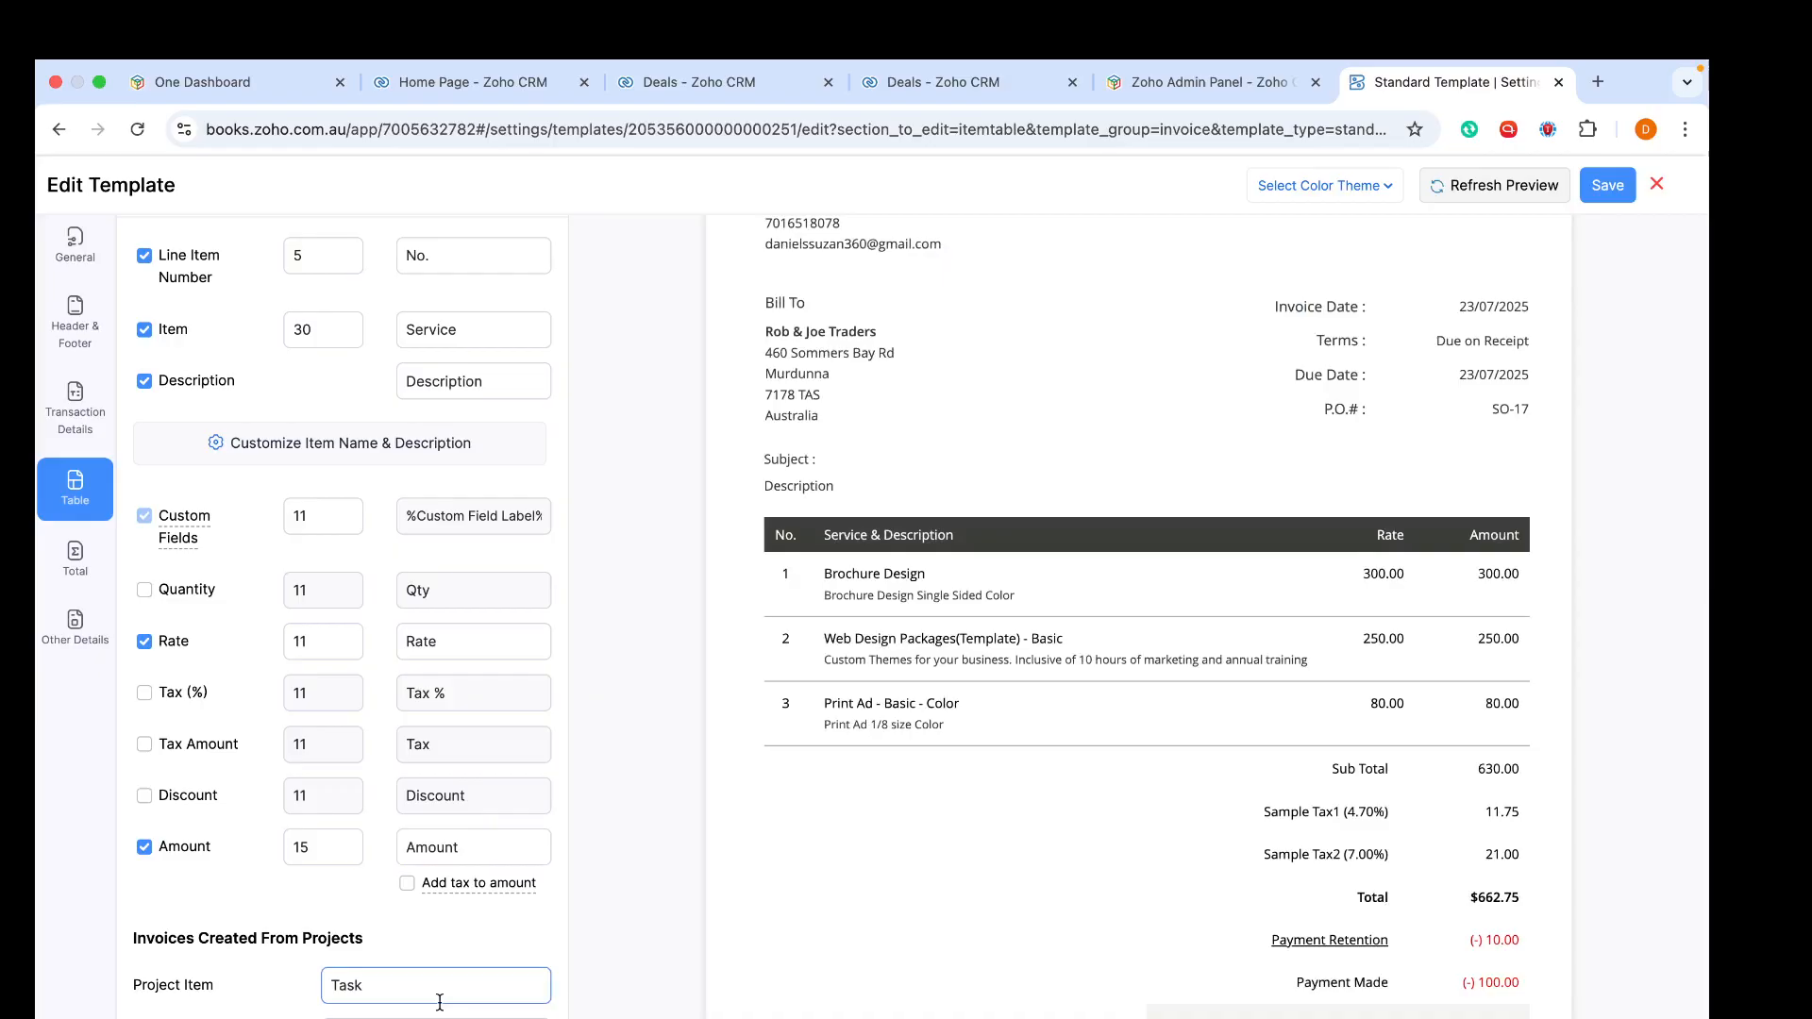
{"action": "left_click", "coordinate": [497, 909]}
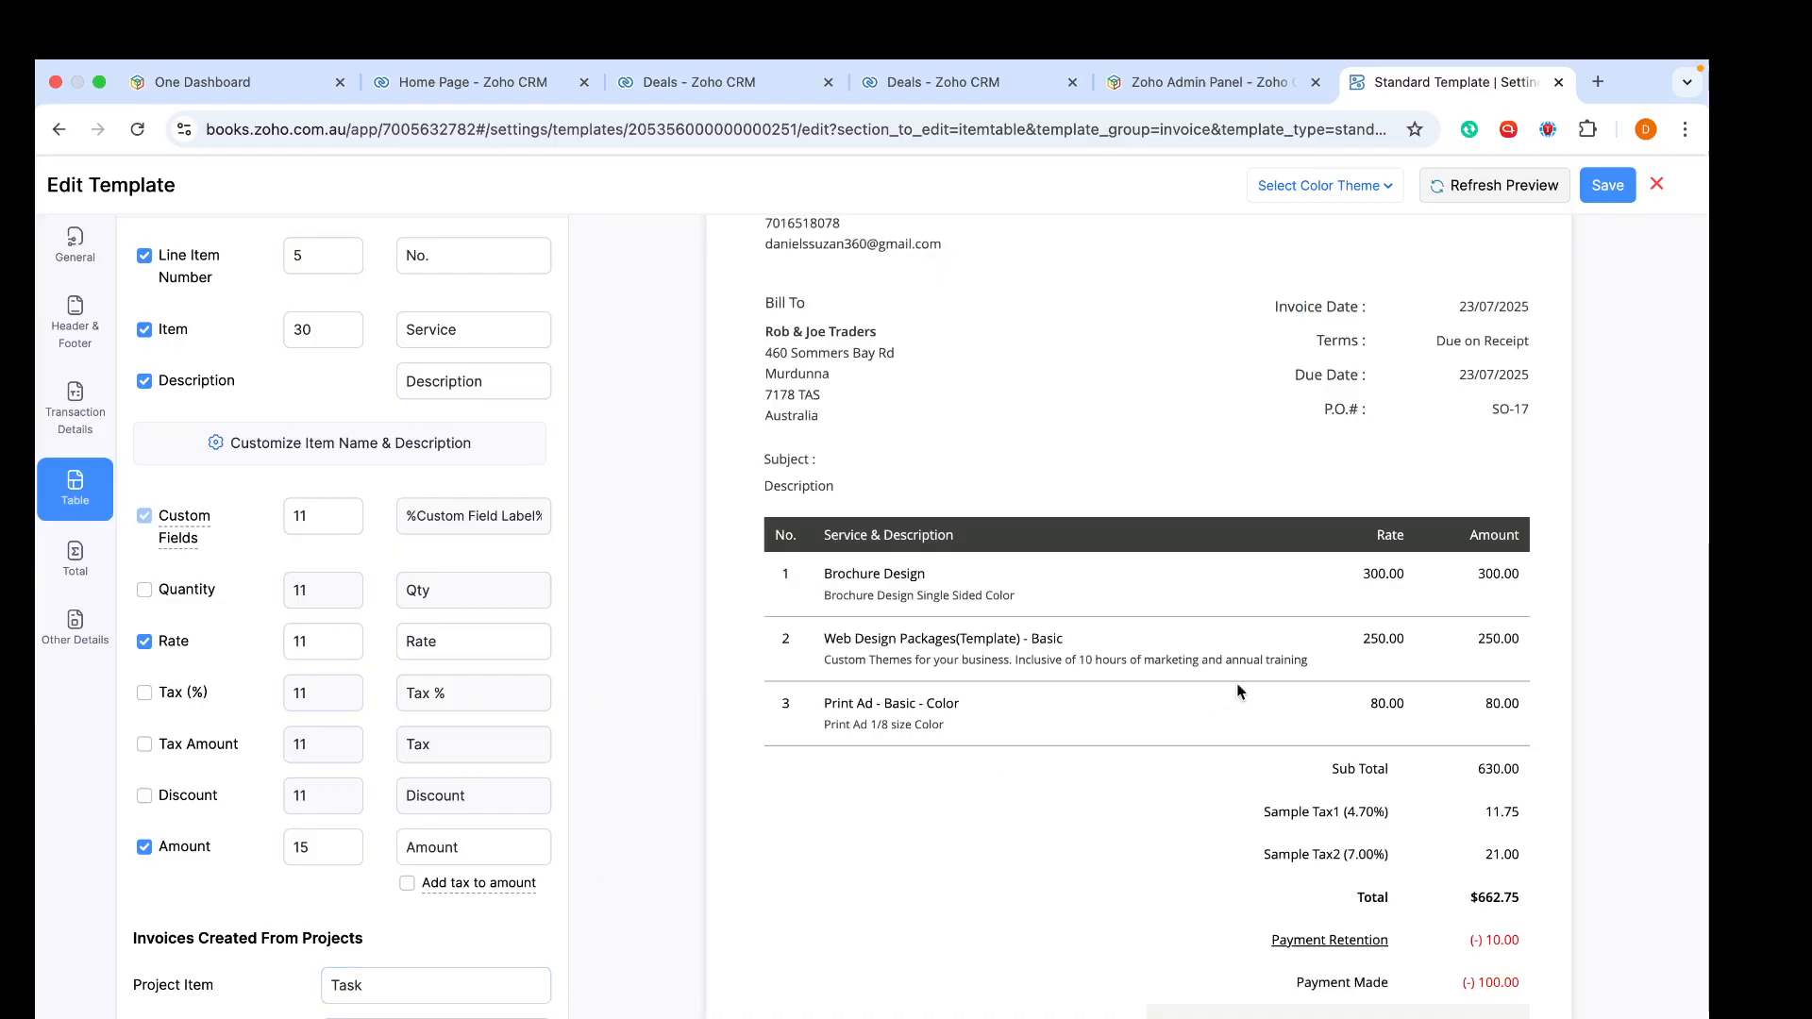
{"action": "scroll", "coordinate": [1236, 689], "scroll_direction": "down", "scroll_amount": 3}
{"action": "scroll", "coordinate": [1239, 690], "scroll_direction": "down", "scroll_amount": 2}
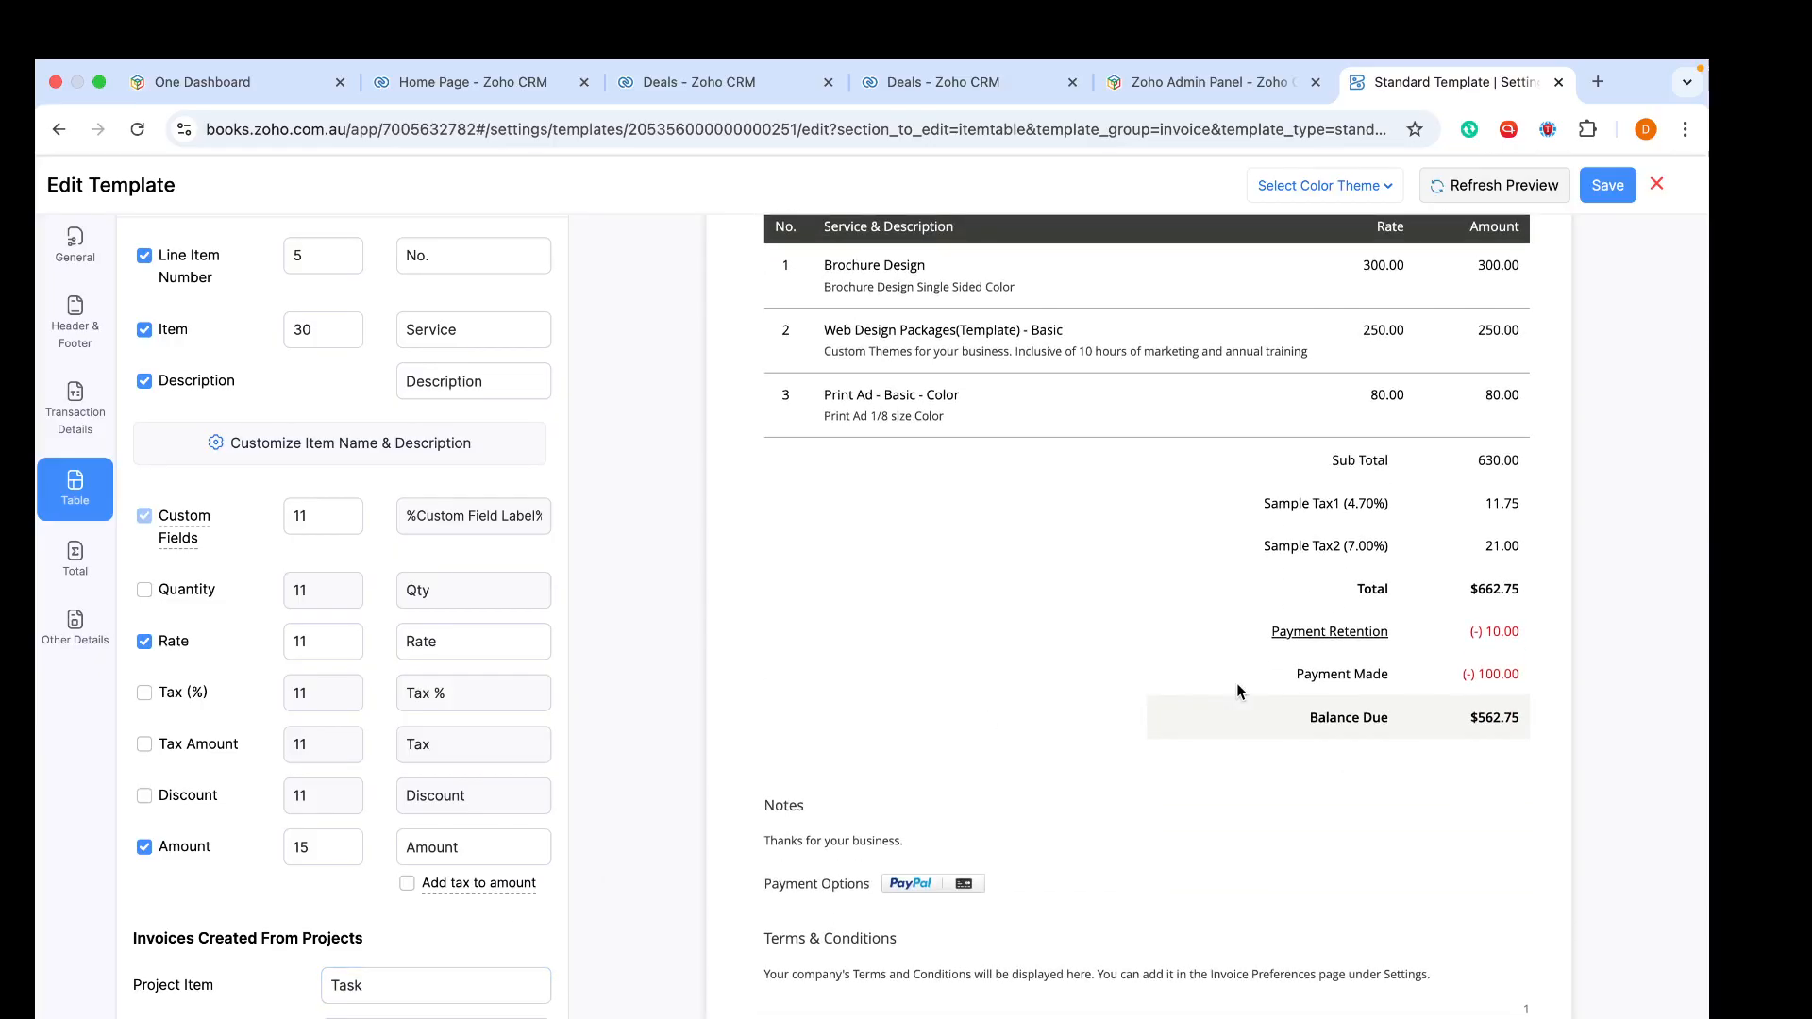
{"action": "scroll", "coordinate": [1239, 690], "scroll_direction": "down", "scroll_amount": 1}
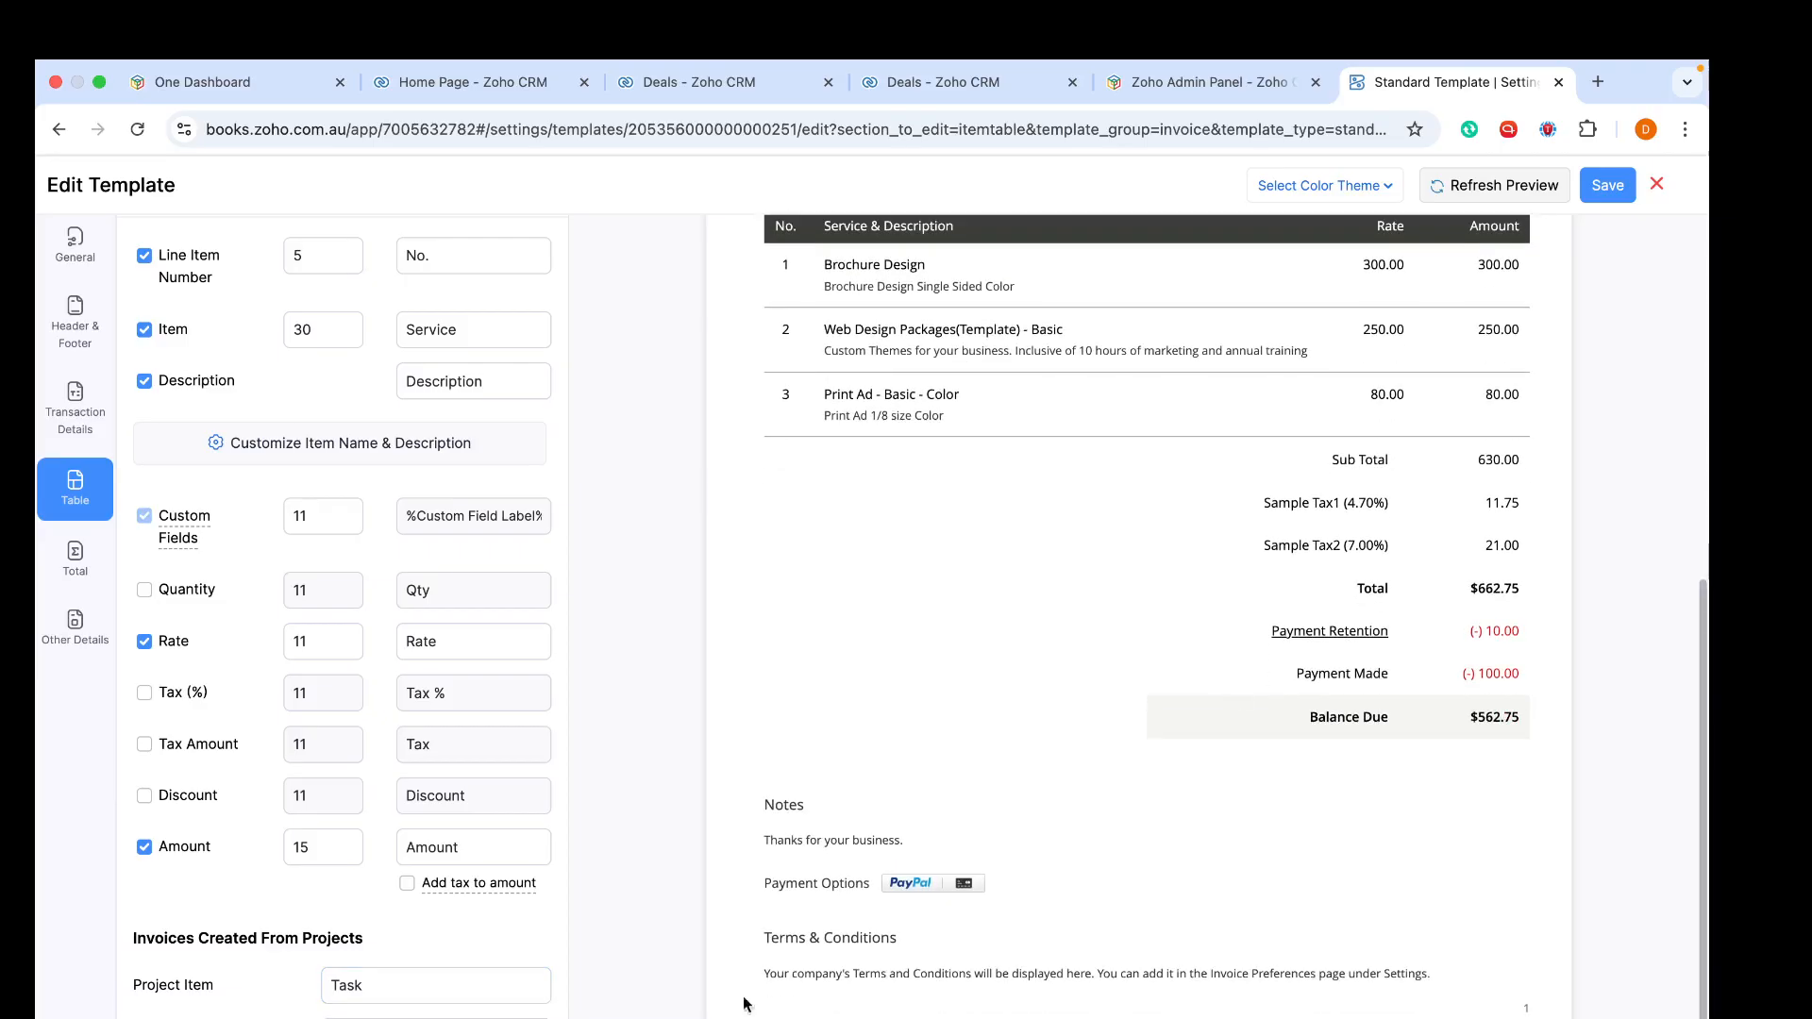
{"action": "left_click", "coordinate": [81, 571]}
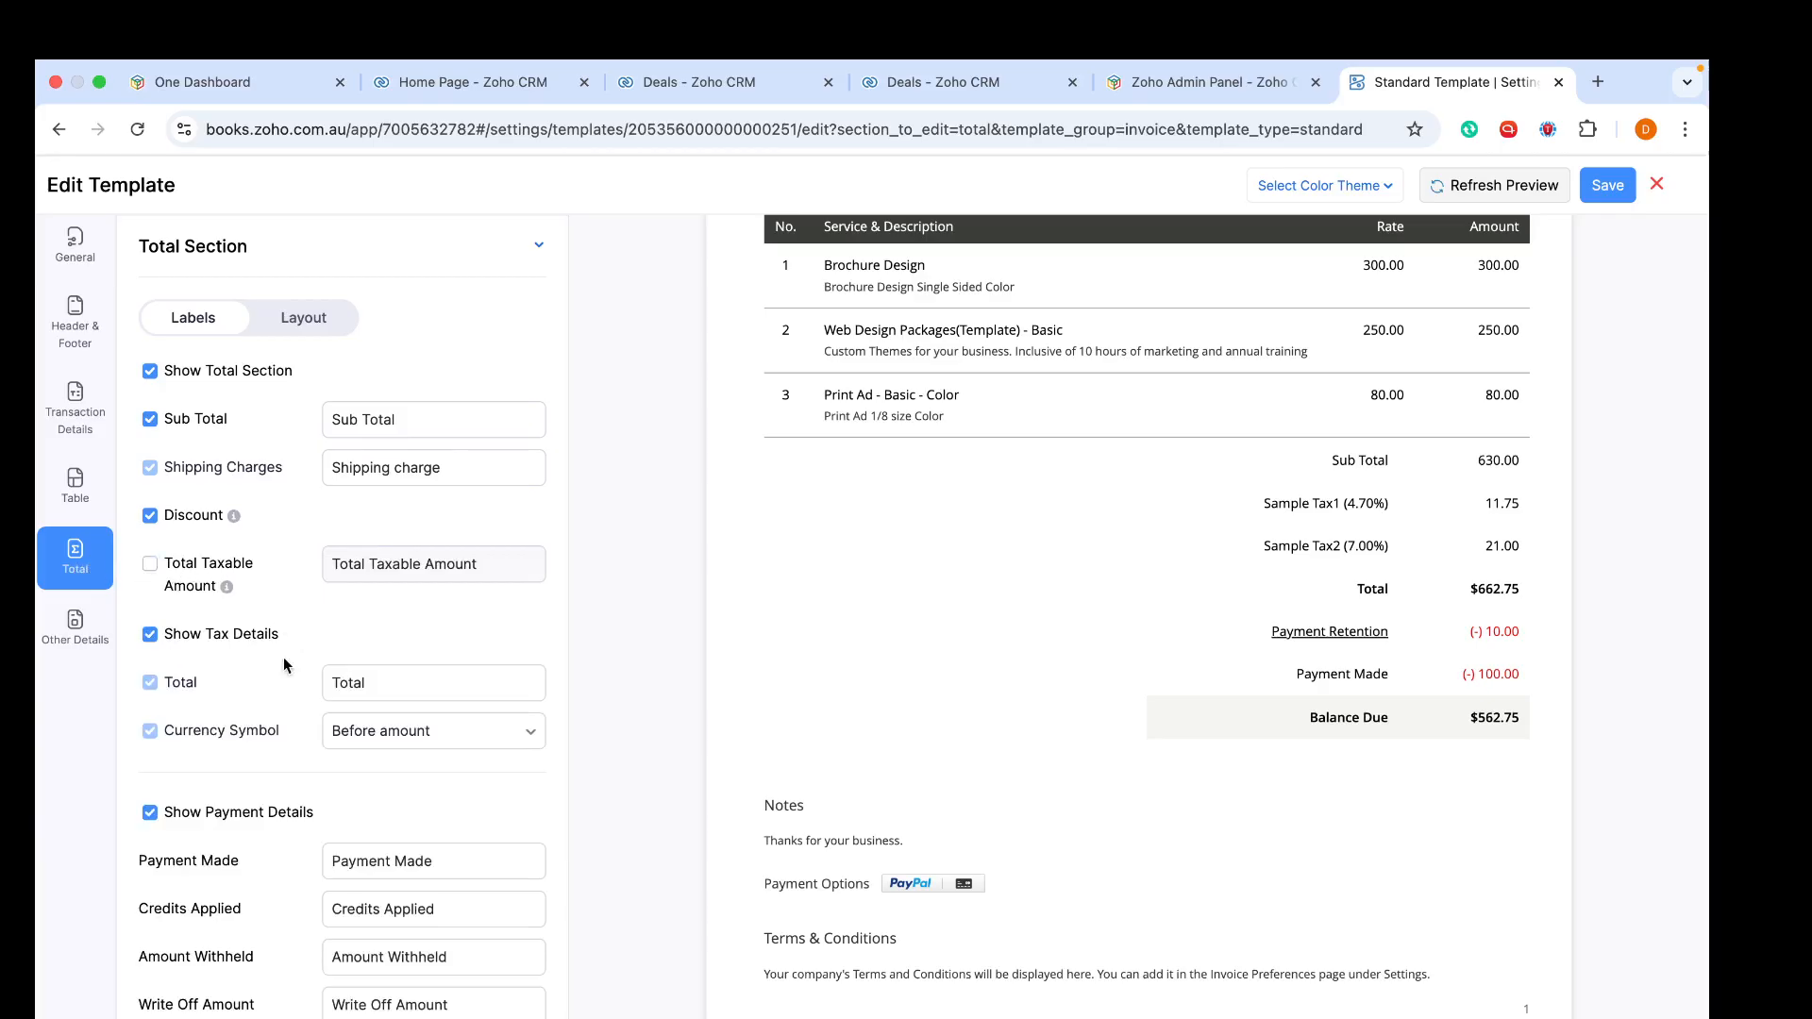
- Turn off Discount and Show Tax Details in the template's Total section
{"action": "scroll", "coordinate": [283, 657], "scroll_direction": "down", "scroll_amount": 3}
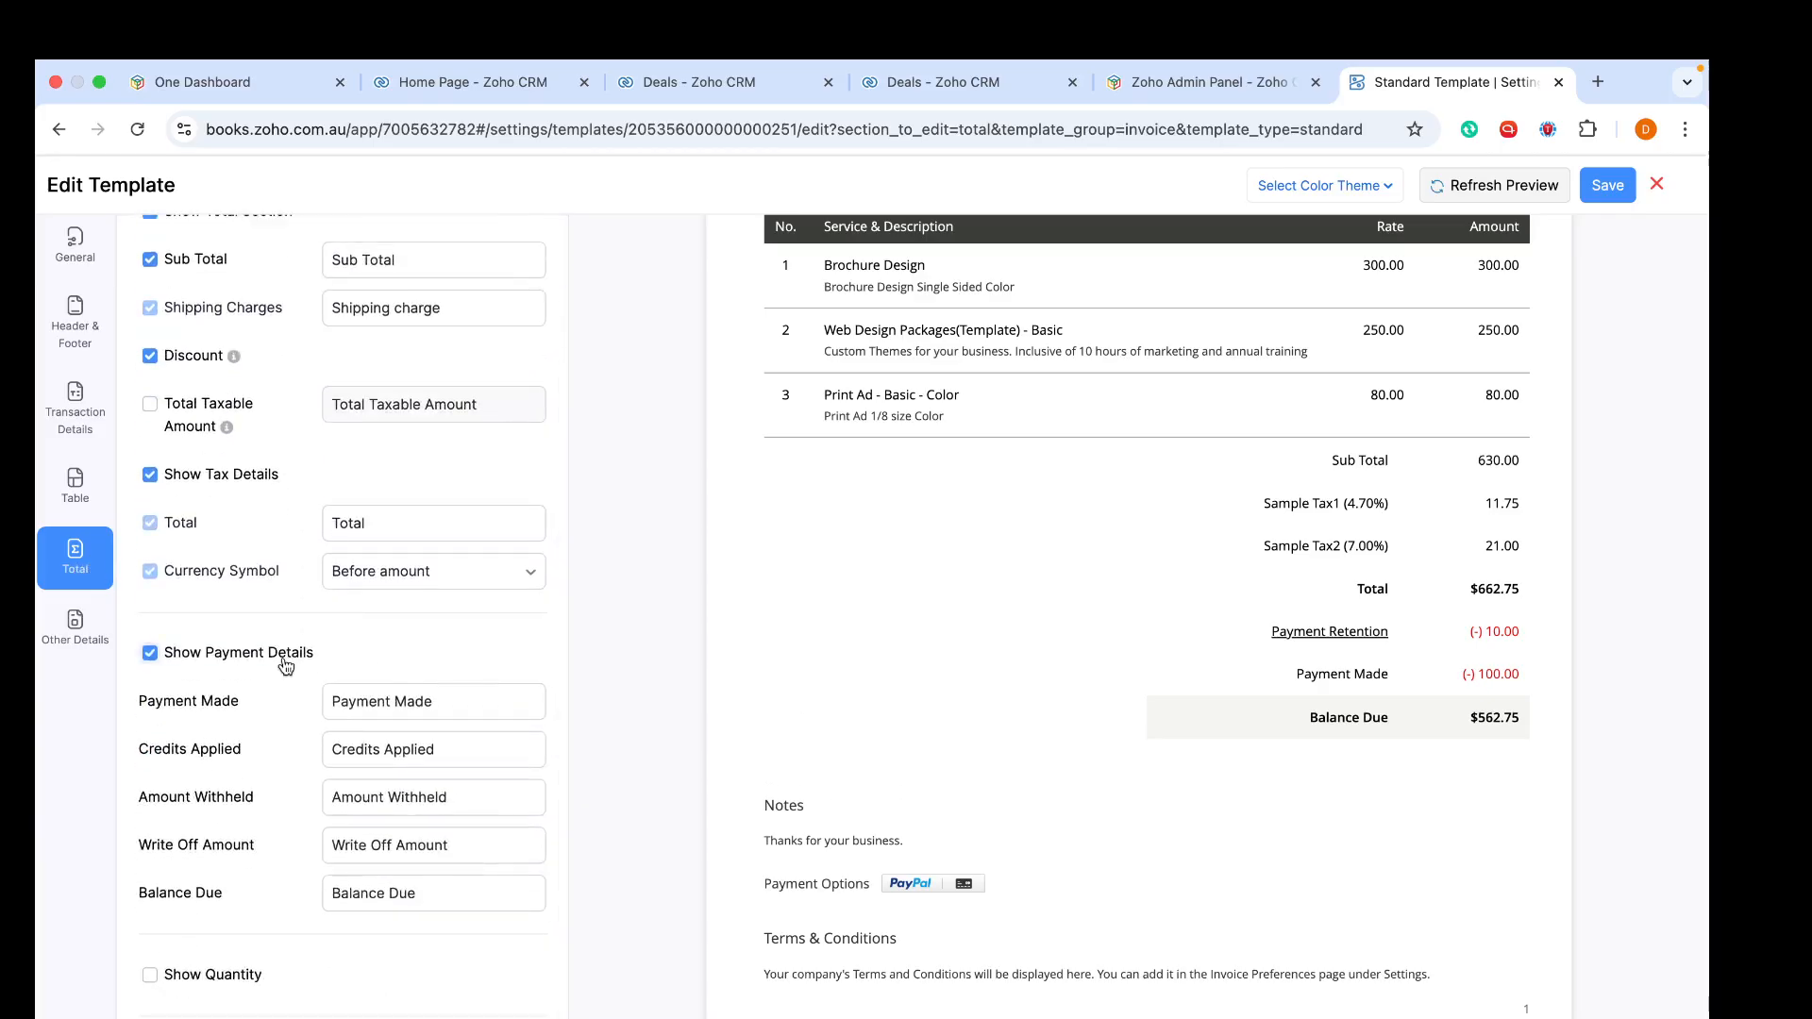
{"action": "scroll", "coordinate": [285, 666], "scroll_direction": "up", "scroll_amount": 2}
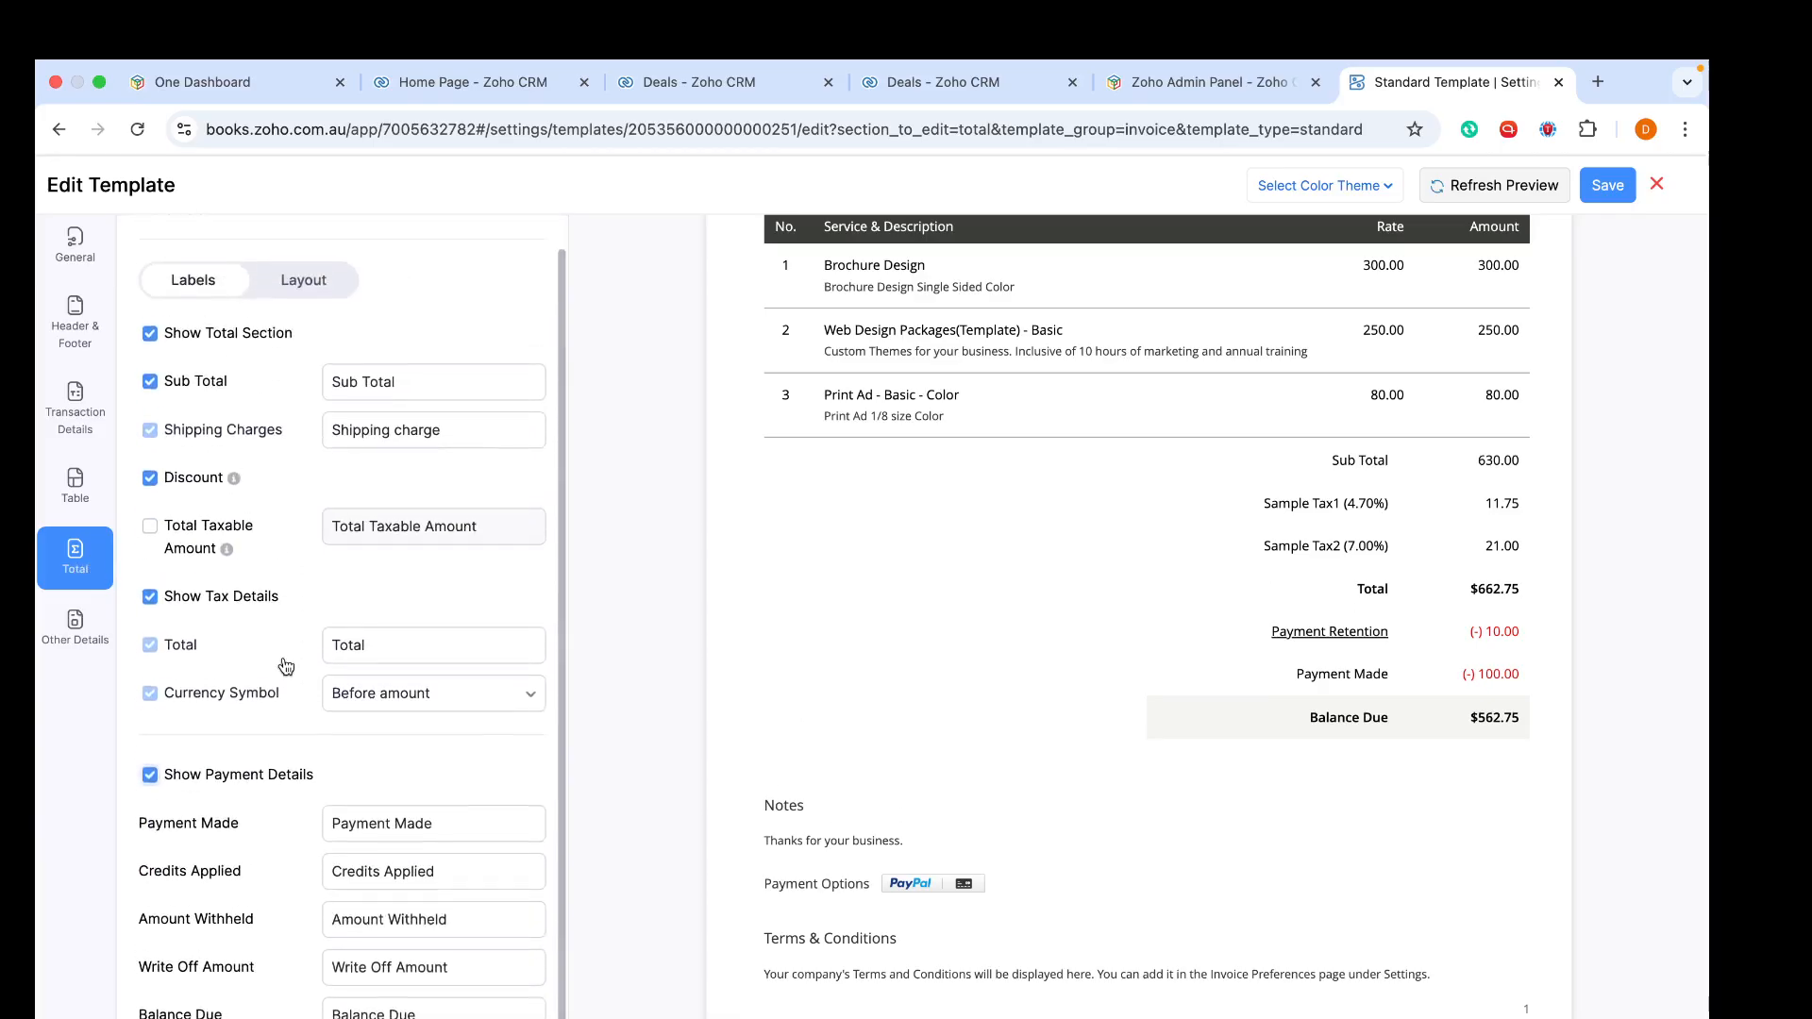
{"action": "scroll", "coordinate": [285, 665], "scroll_direction": "up", "scroll_amount": 1}
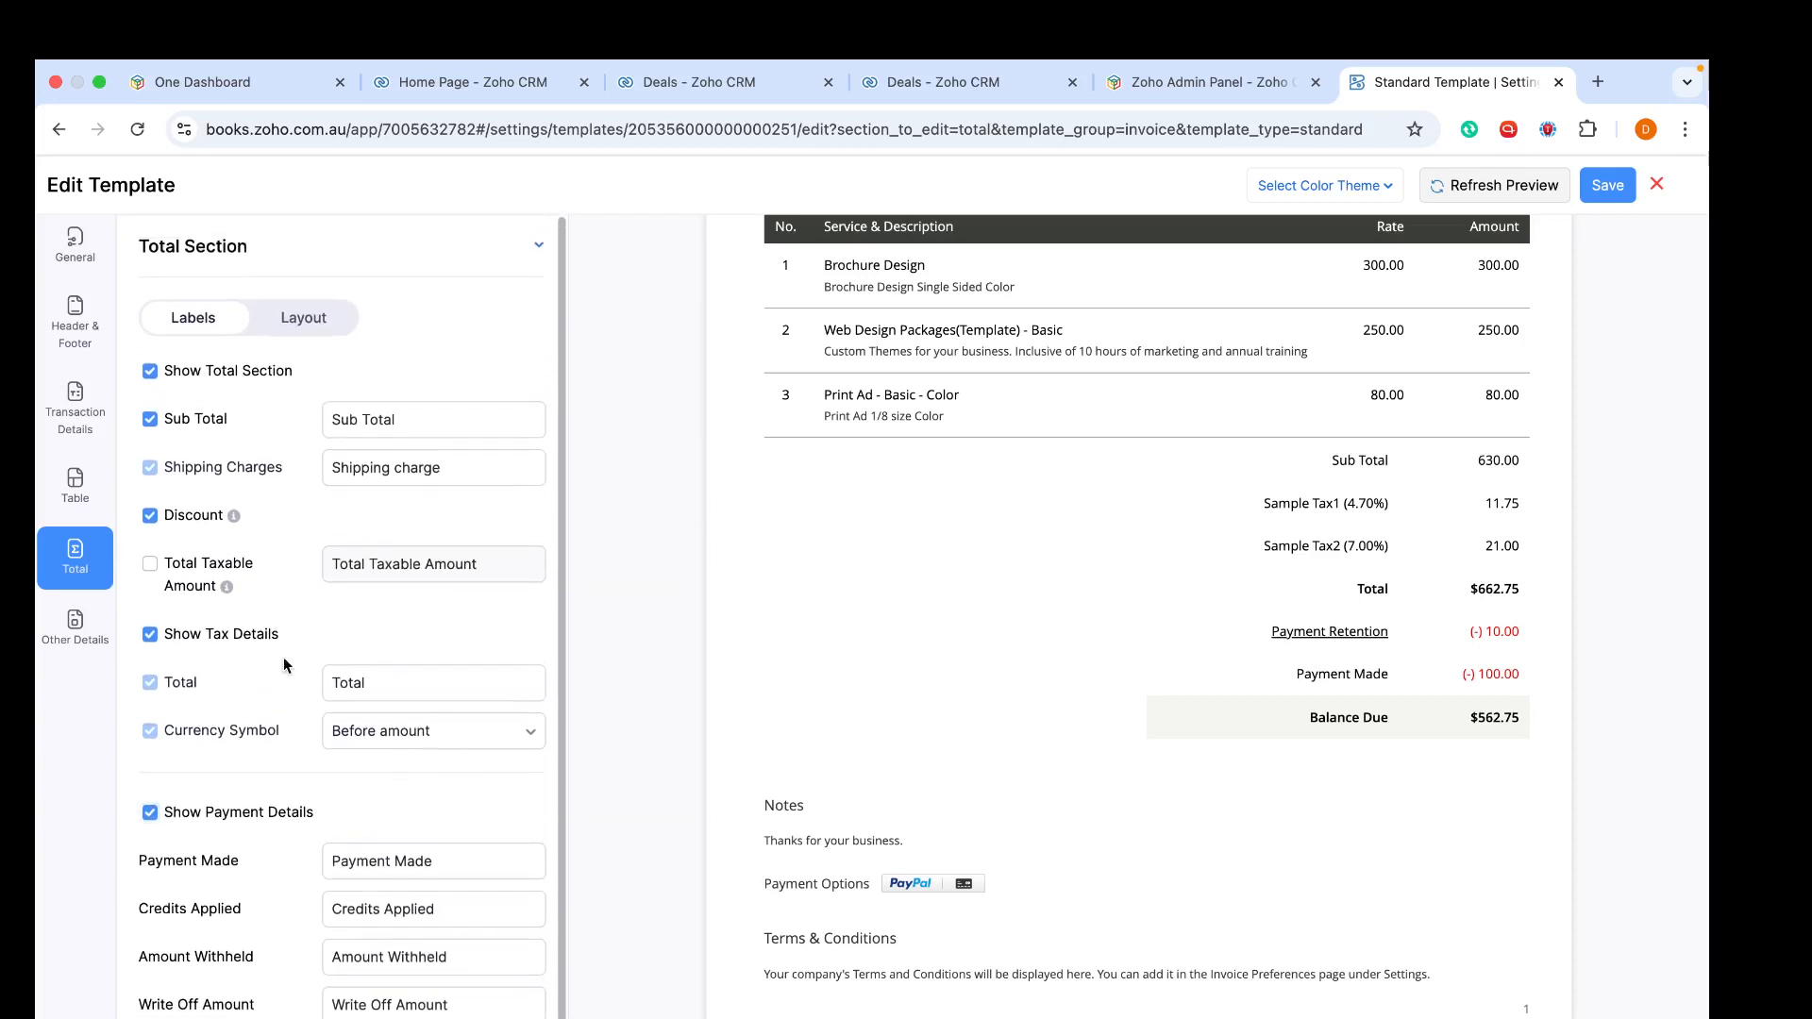
{"action": "left_click", "coordinate": [150, 516]}
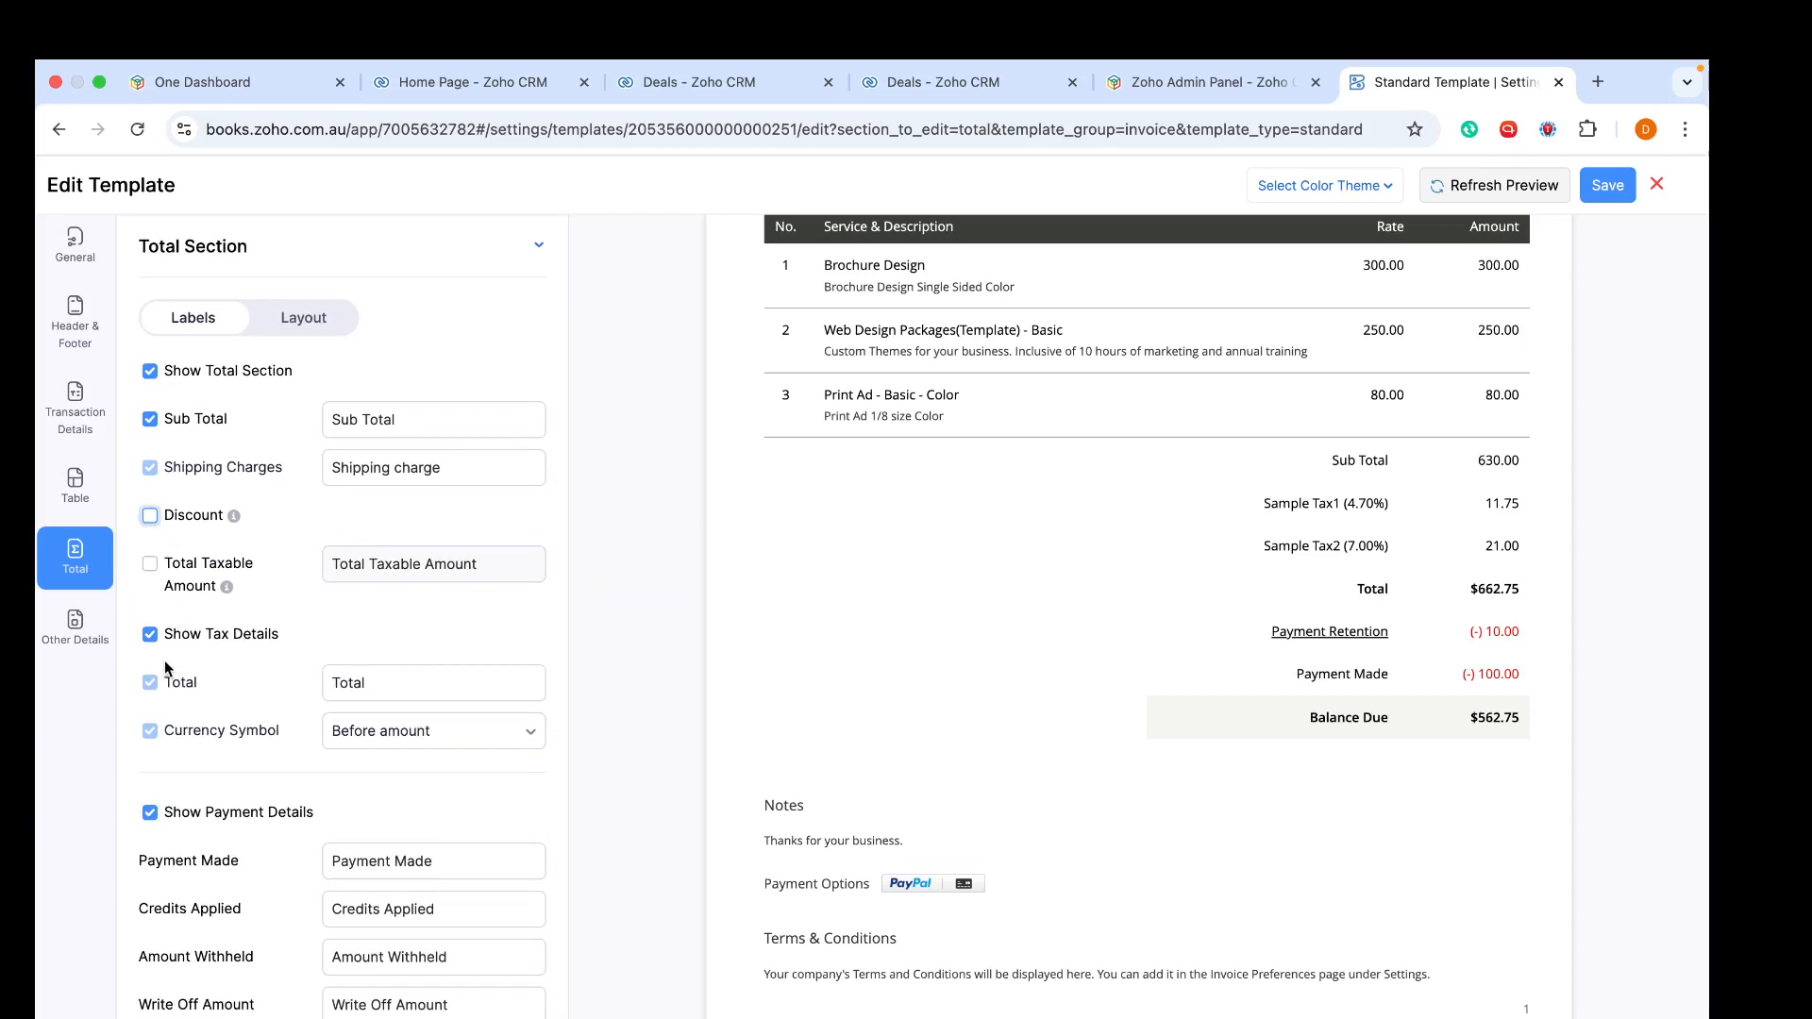
{"action": "left_click", "coordinate": [150, 635]}
{"action": "scroll", "coordinate": [150, 638], "scroll_direction": "down", "scroll_amount": 3}
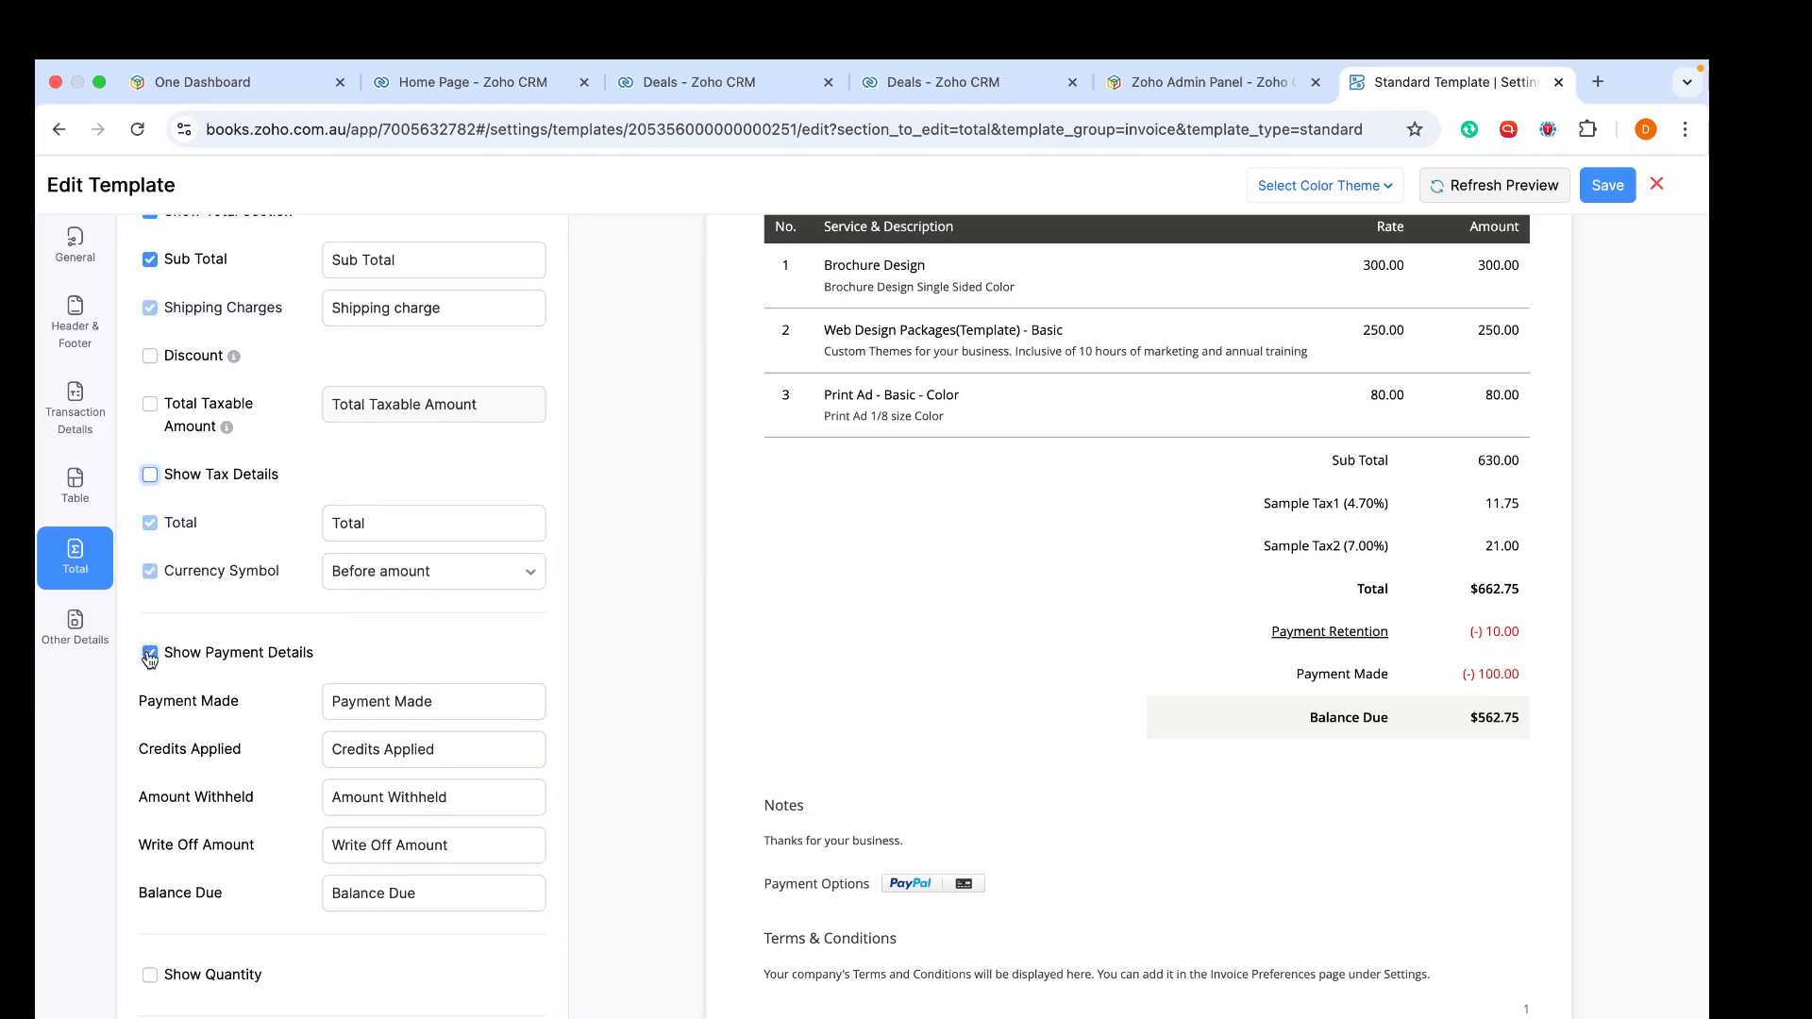
{"action": "left_click", "coordinate": [149, 411]}
{"action": "left_click", "coordinate": [156, 408]}
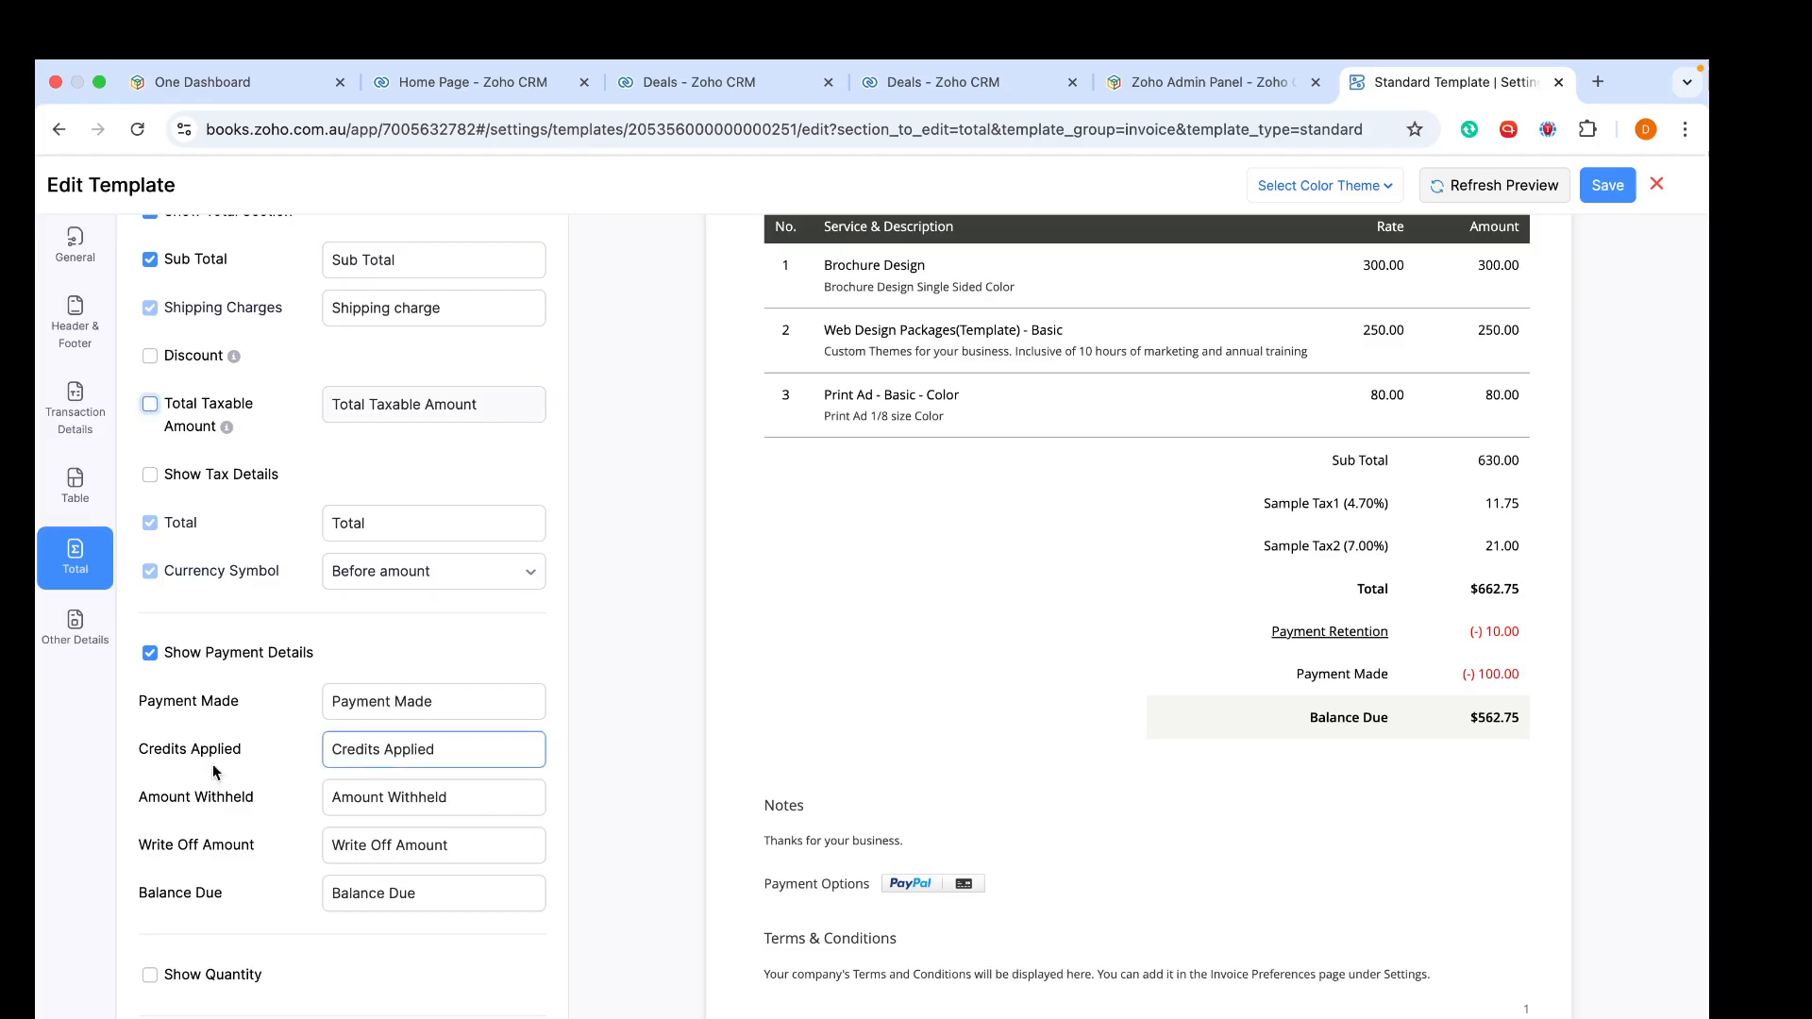
- Save the edited invoice template
{"action": "scroll", "coordinate": [249, 716], "scroll_direction": "up", "scroll_amount": 4}
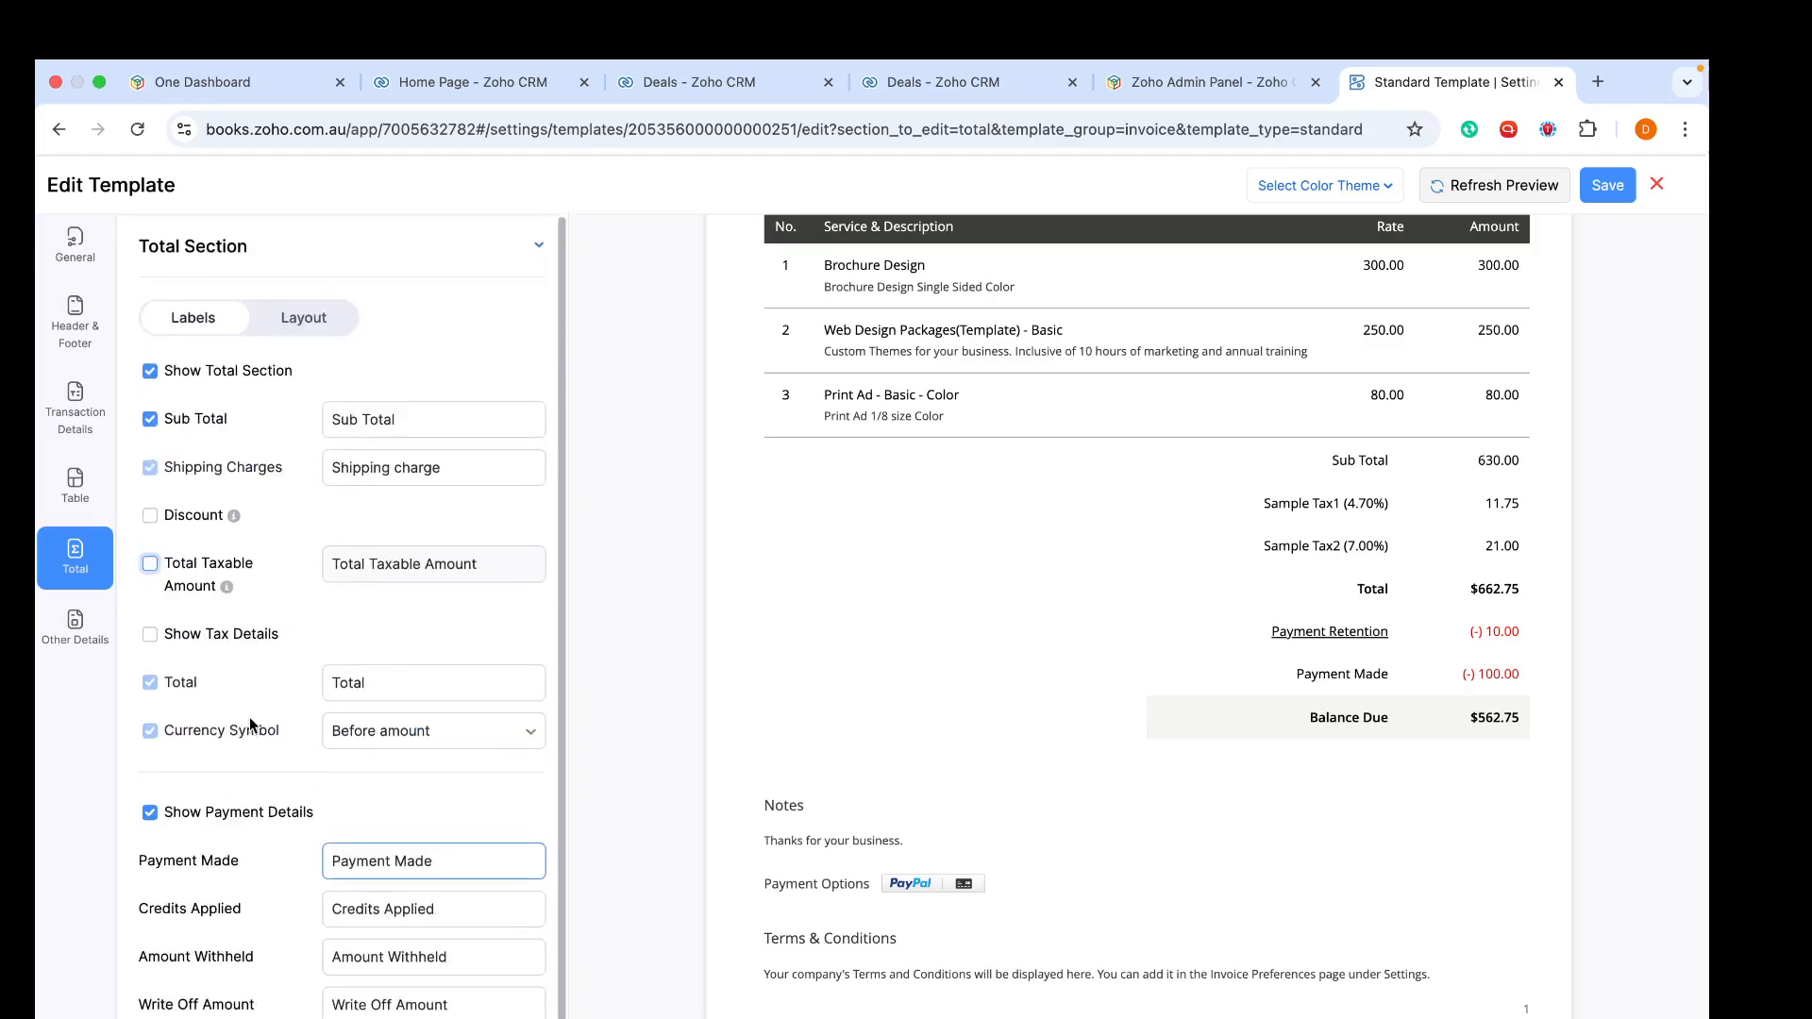
{"action": "scroll", "coordinate": [775, 280], "scroll_direction": "up", "scroll_amount": 6}
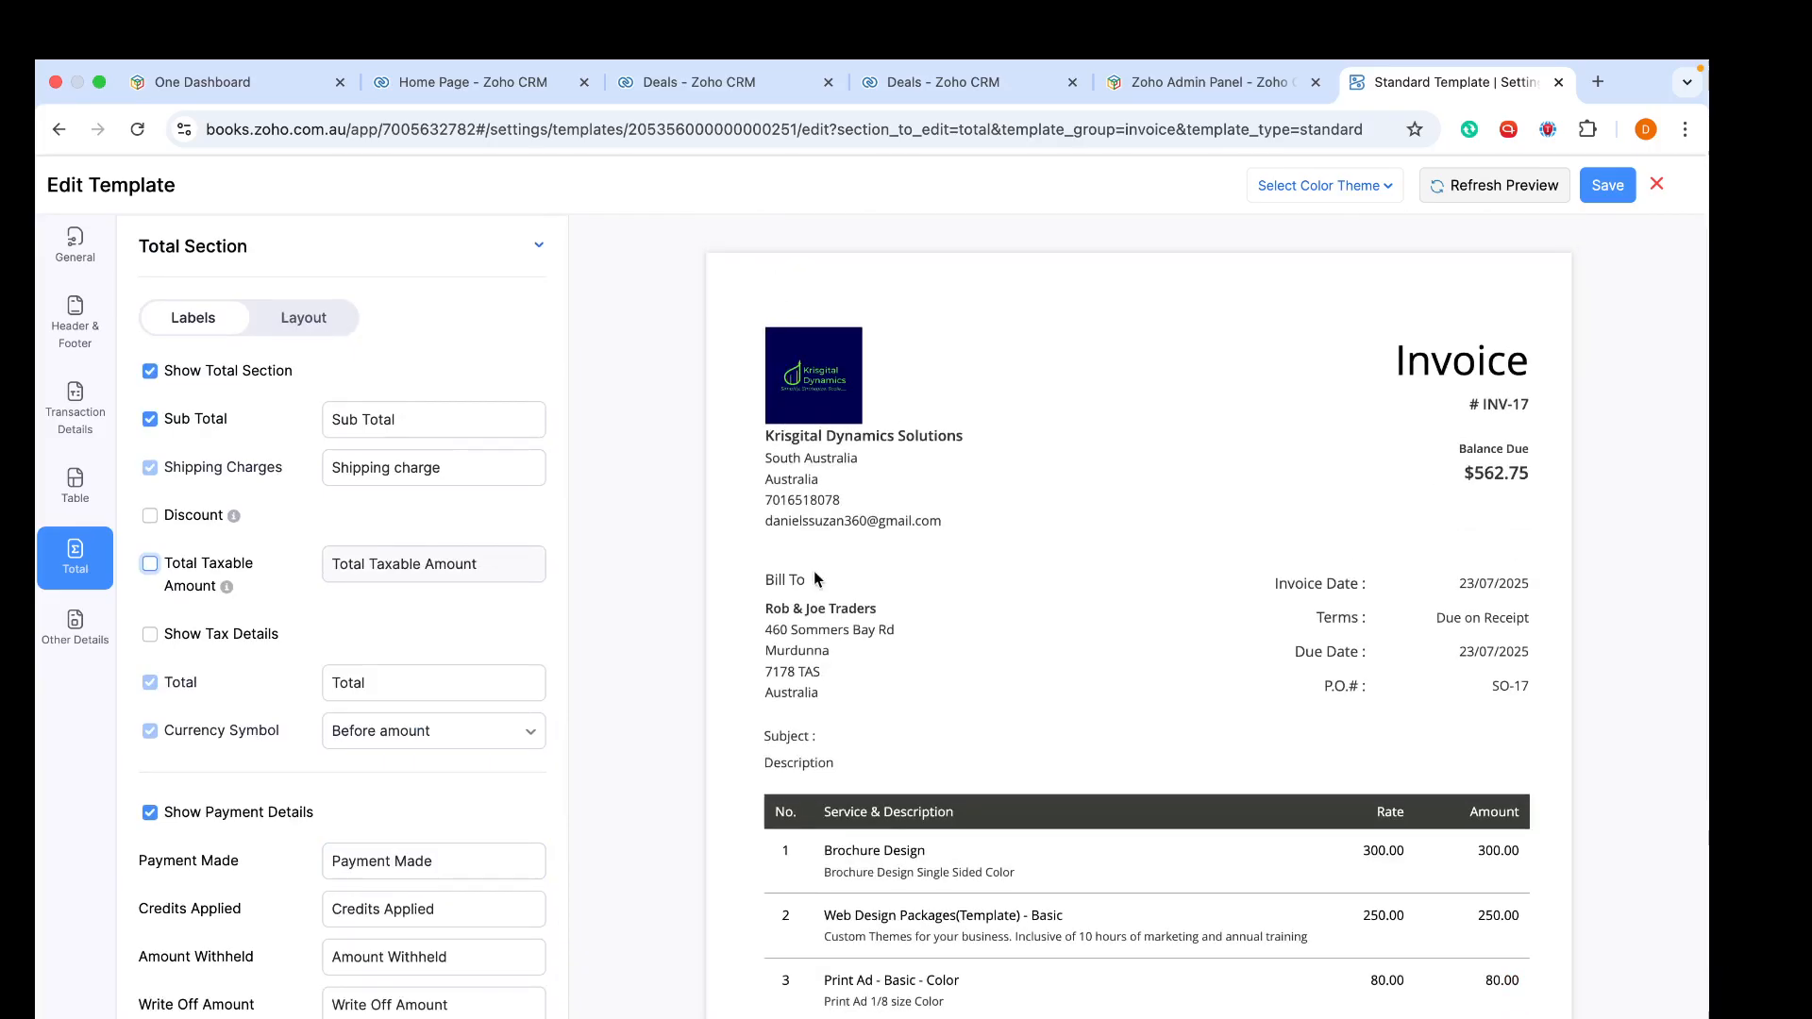
{"action": "left_click", "coordinate": [95, 387]}
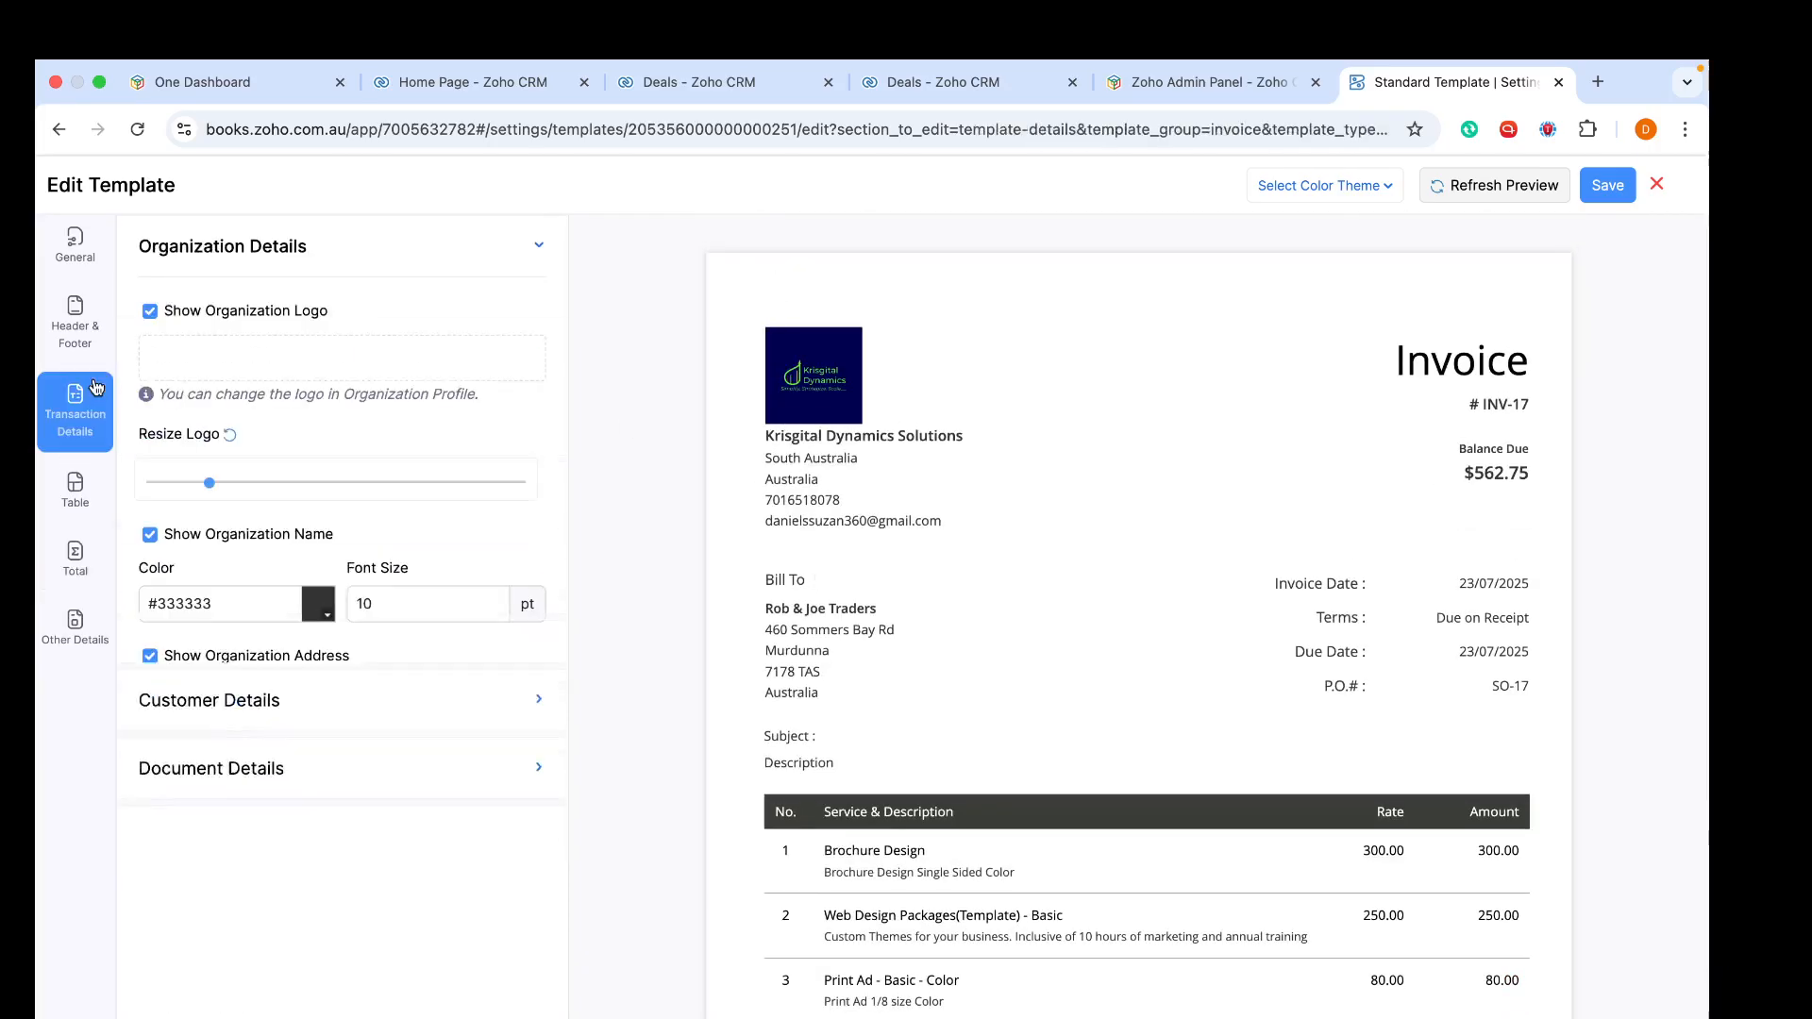
{"action": "left_click", "coordinate": [1624, 183]}
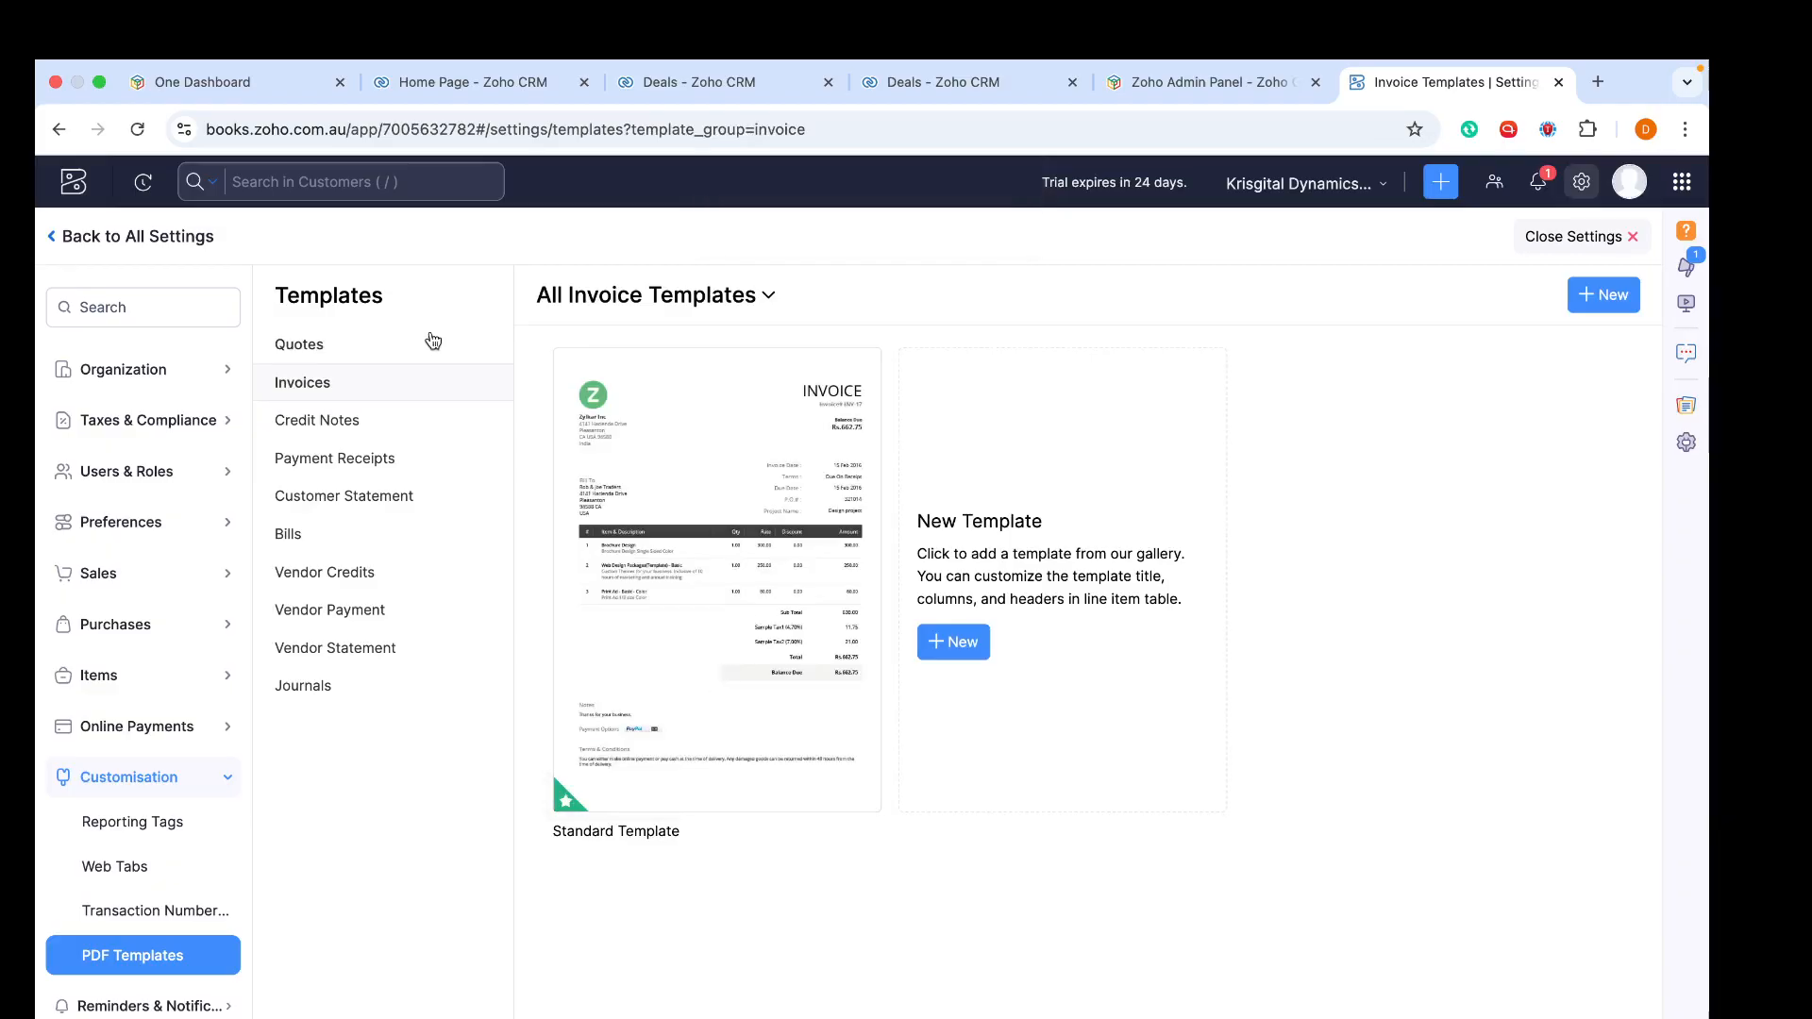
- Start a new item custom field labelled Size with the Text Box (Single Line) data type
{"action": "left_click", "coordinate": [127, 681]}
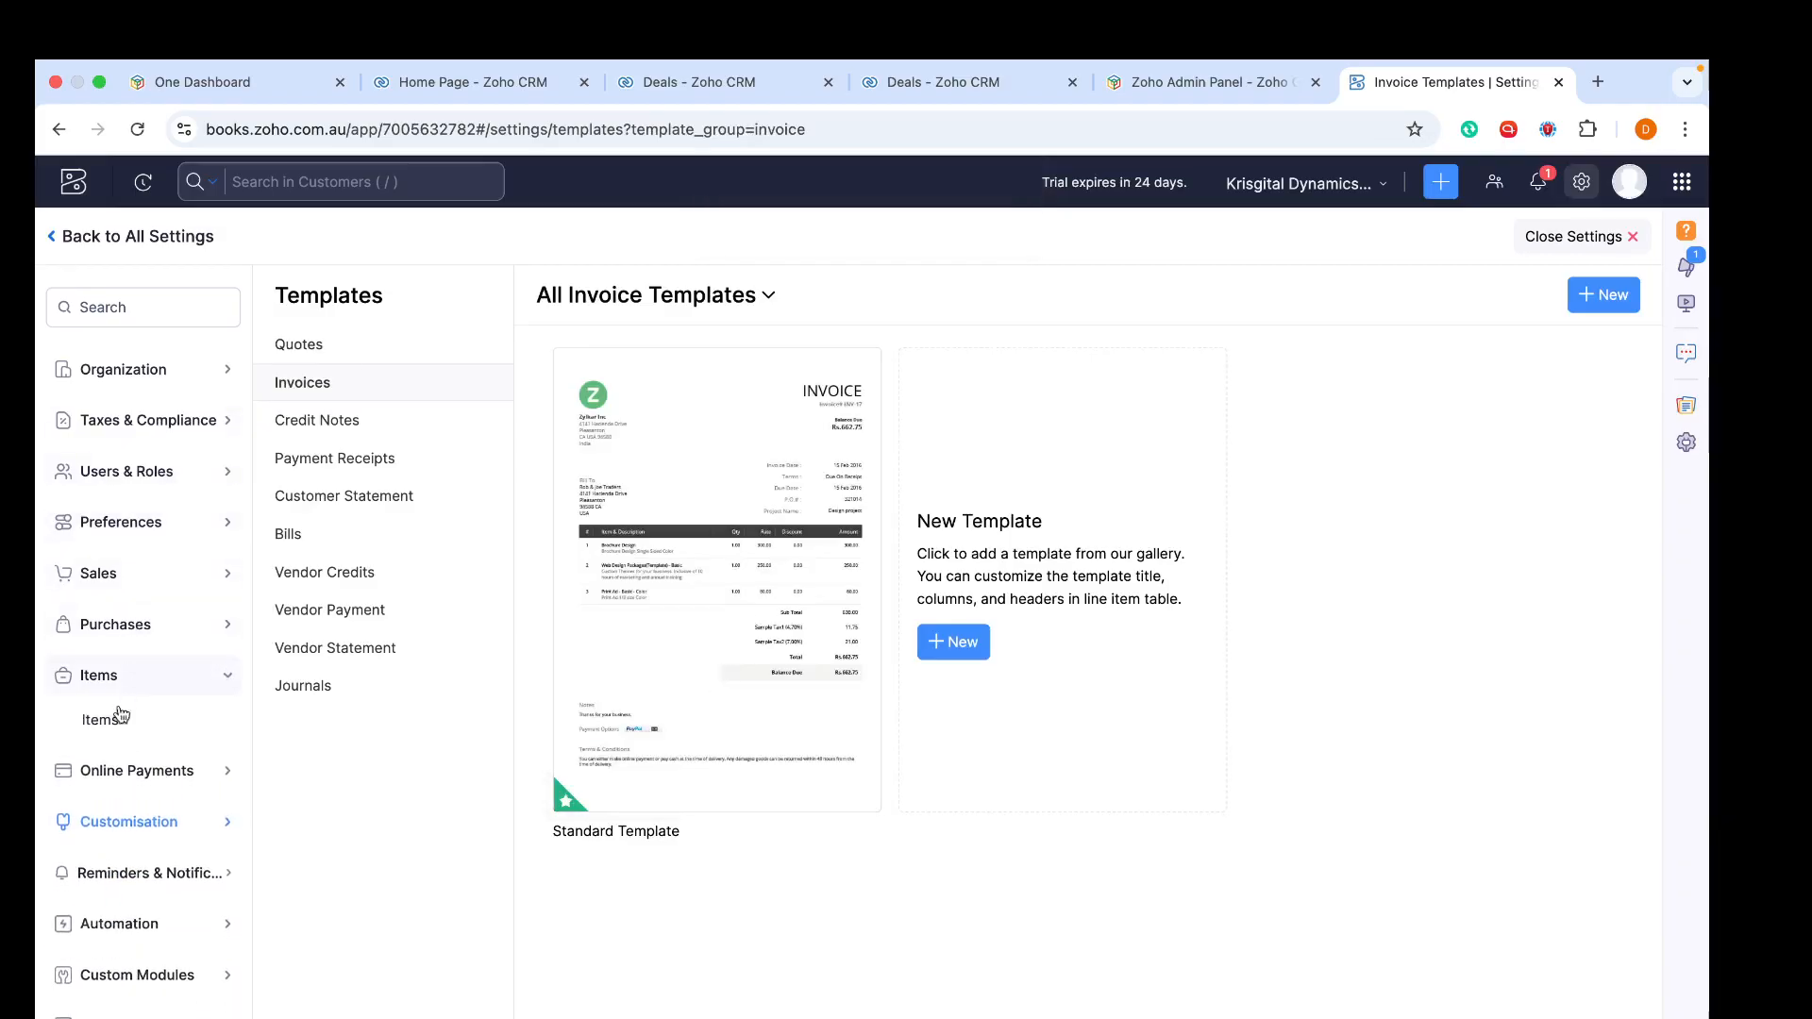
{"action": "left_click", "coordinate": [121, 717]}
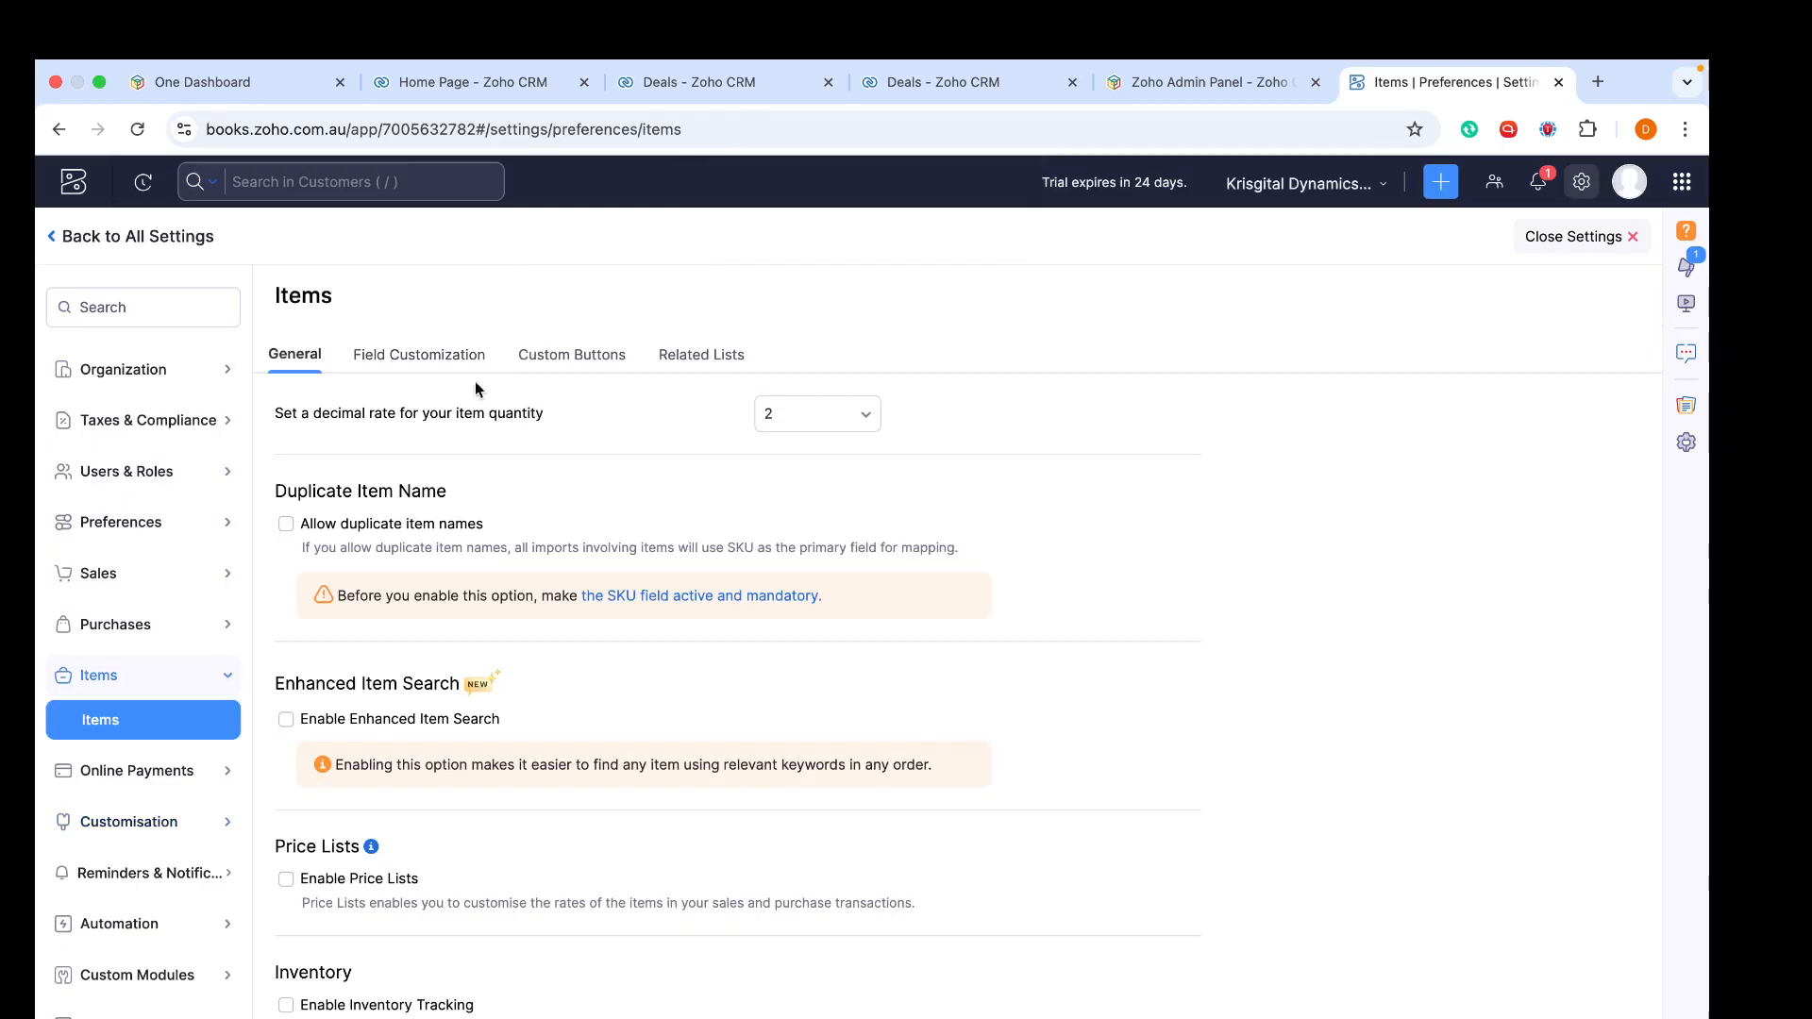
{"action": "left_click", "coordinate": [455, 356]}
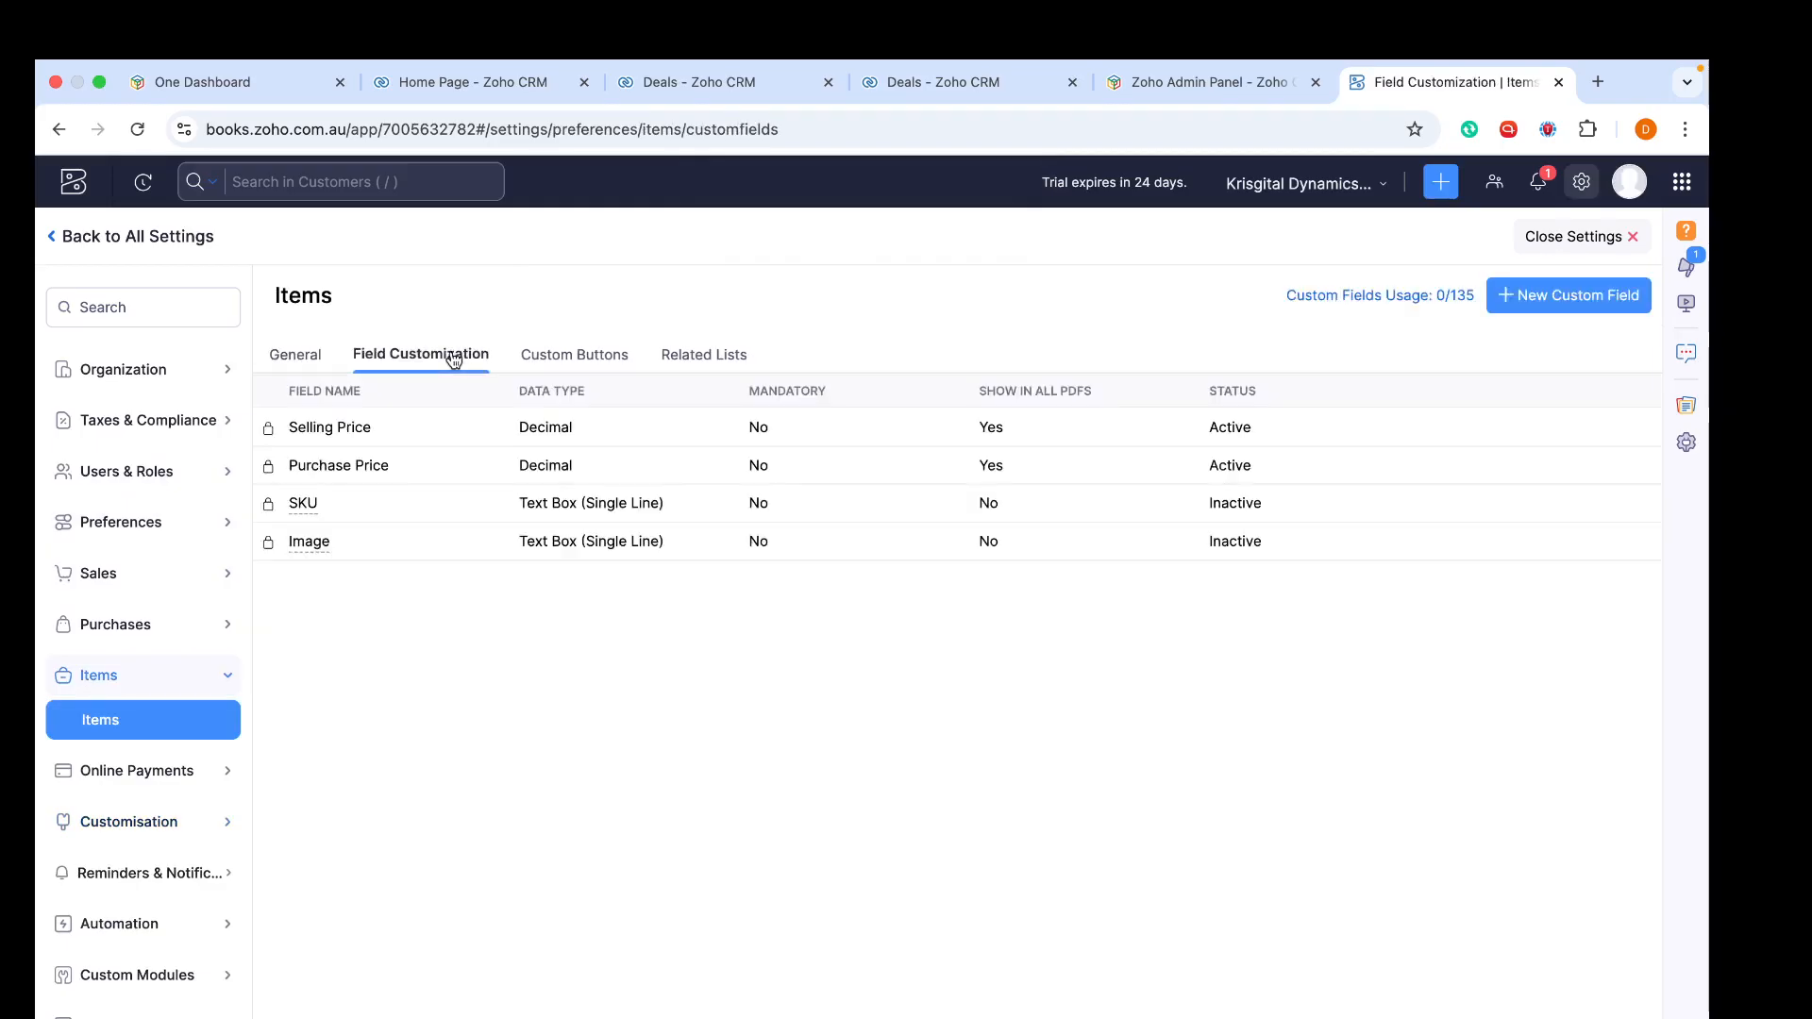
{"action": "left_click", "coordinate": [1568, 295]}
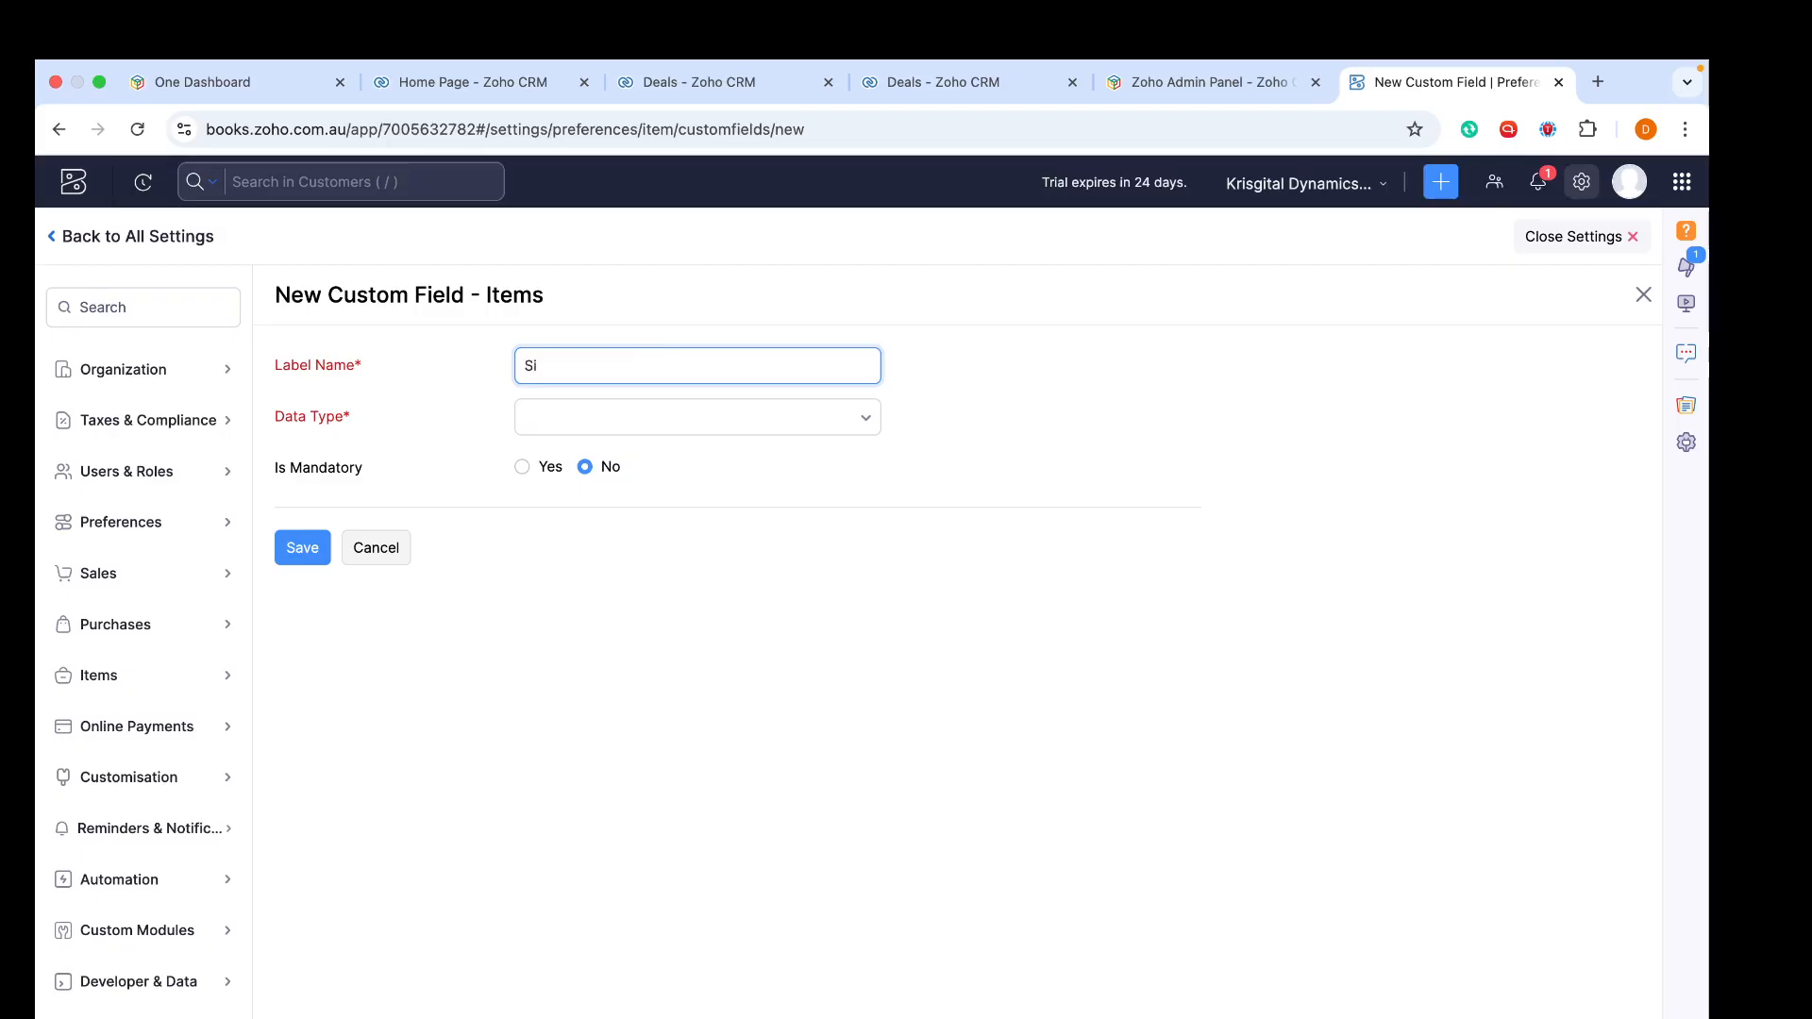
{"action": "left_click", "coordinate": [667, 414]}
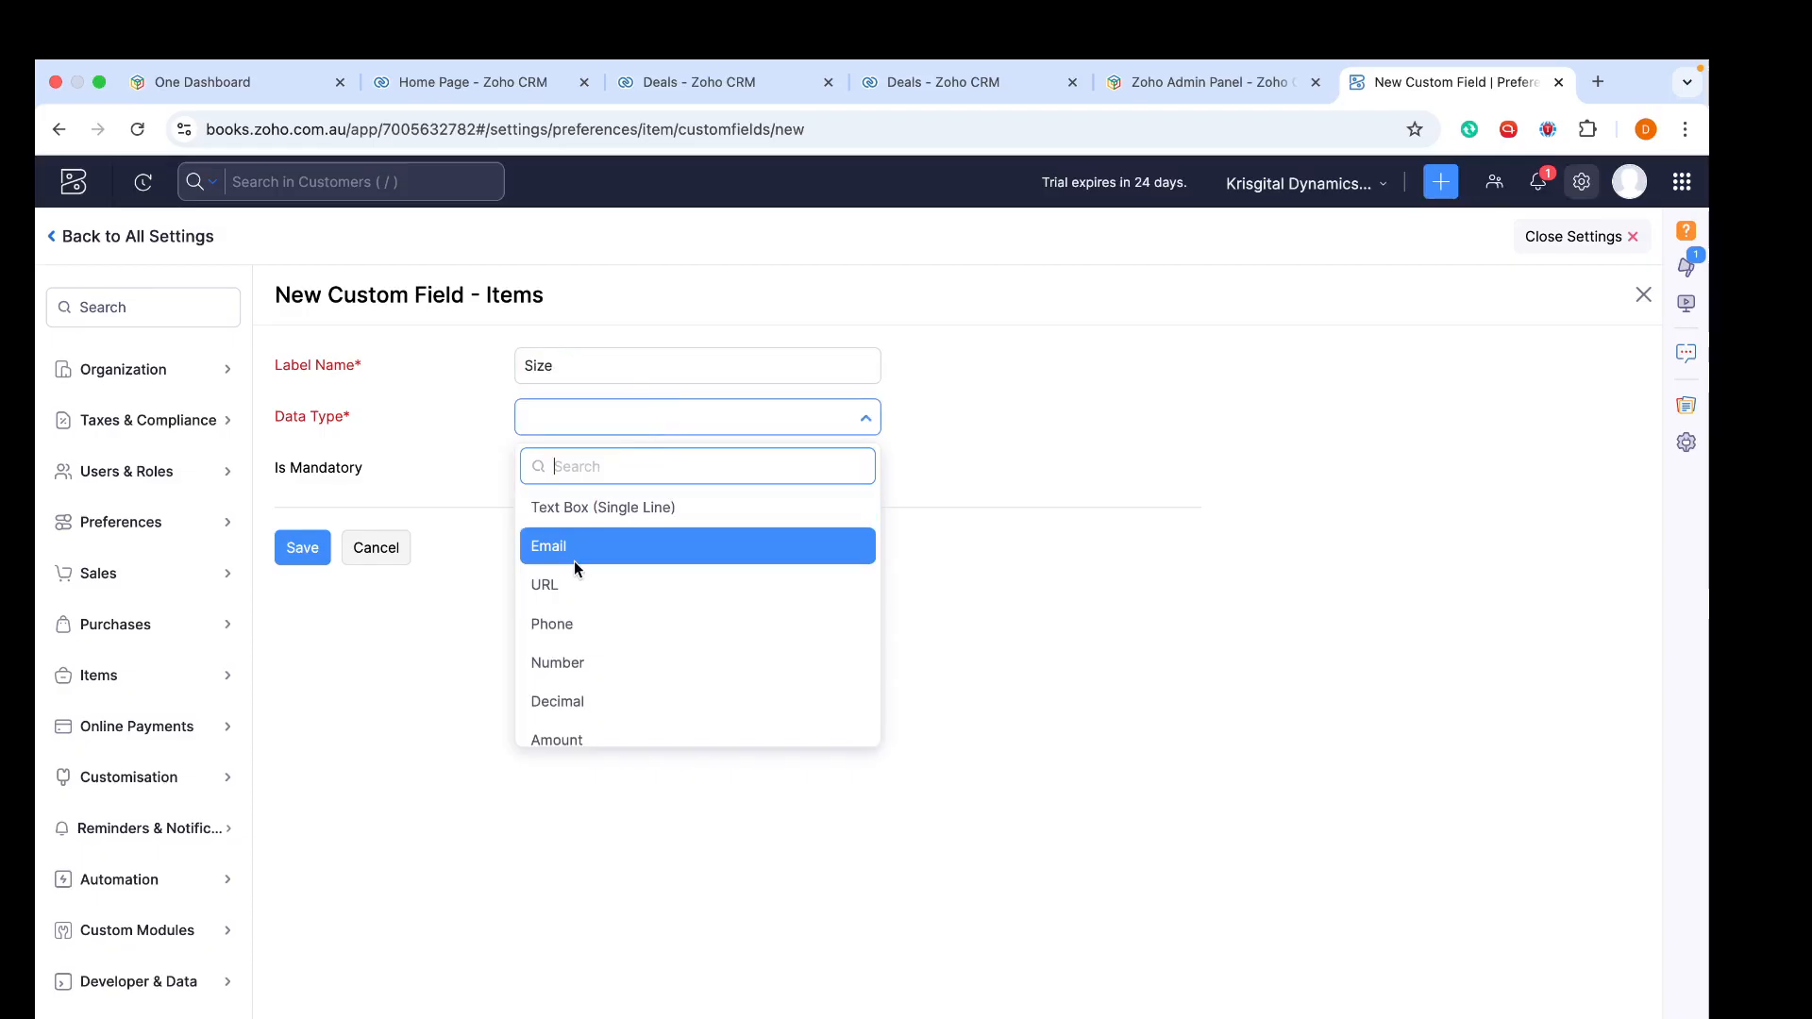
{"action": "left_click", "coordinate": [587, 509]}
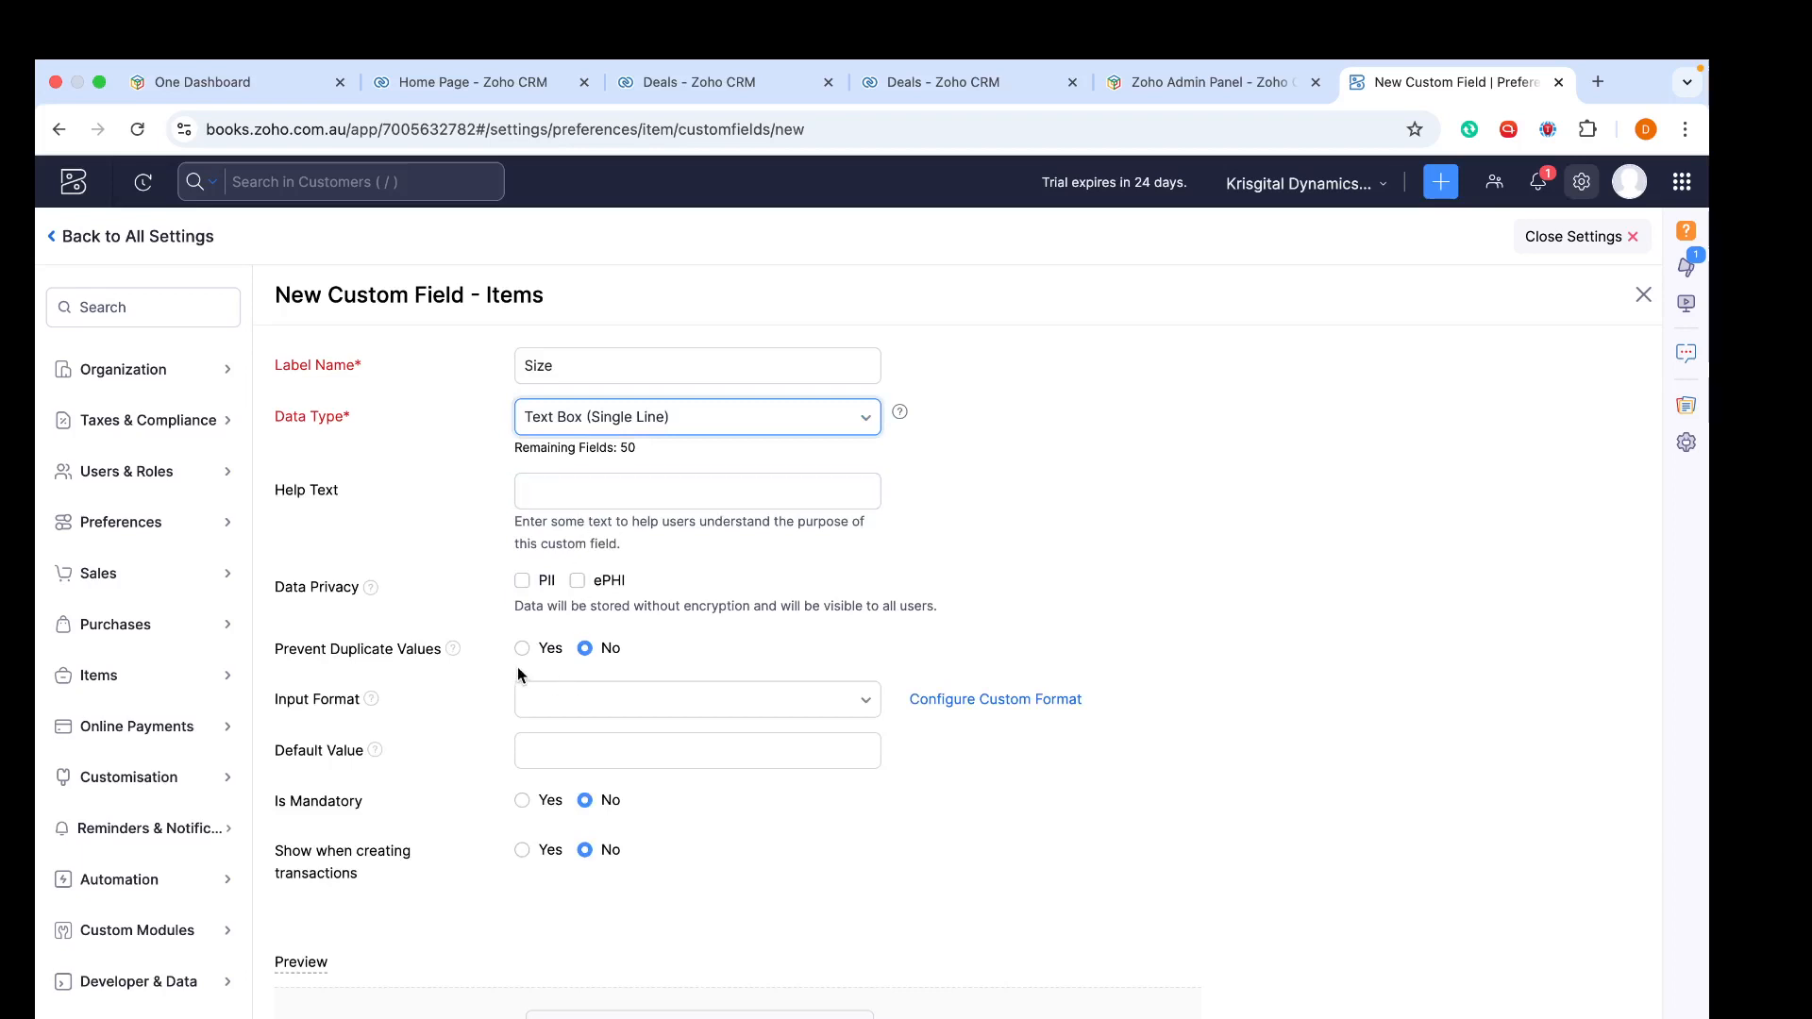
- Make the Size field mandatory and show it when creating transactions
{"action": "scroll", "coordinate": [484, 743], "scroll_direction": "down", "scroll_amount": 2}
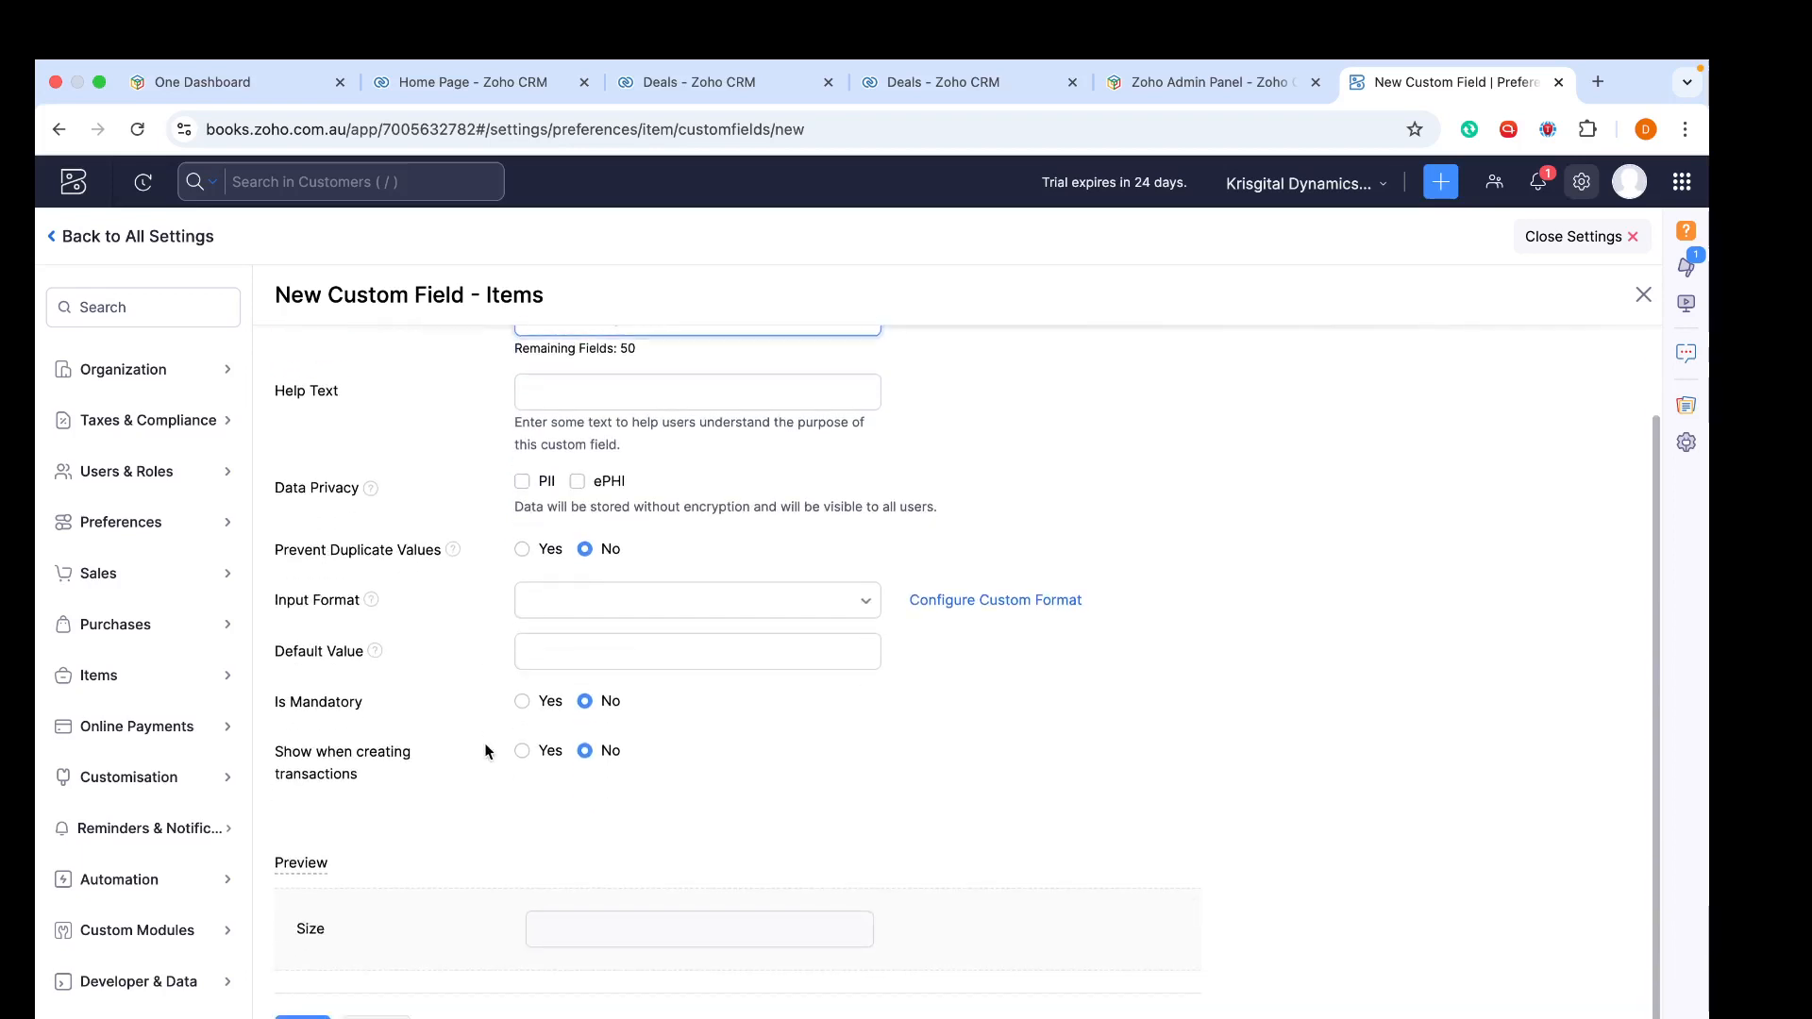
{"action": "left_click", "coordinate": [523, 704]}
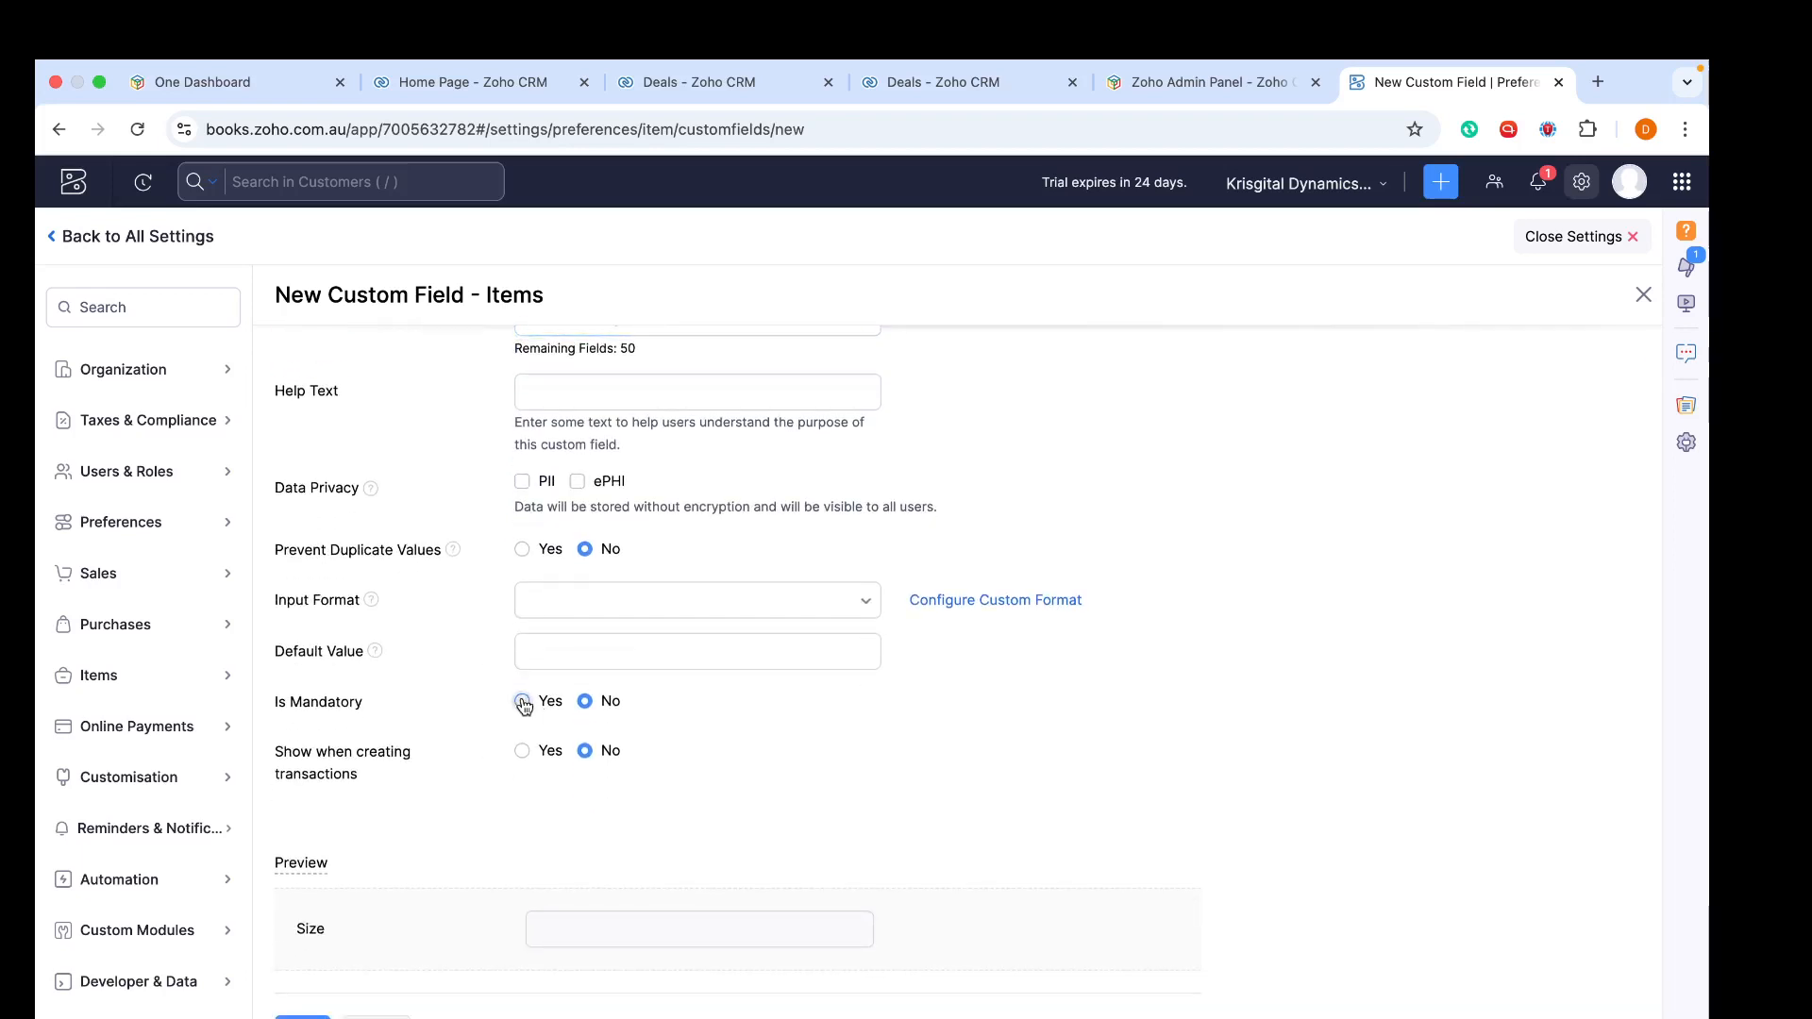
{"action": "left_click", "coordinate": [522, 752]}
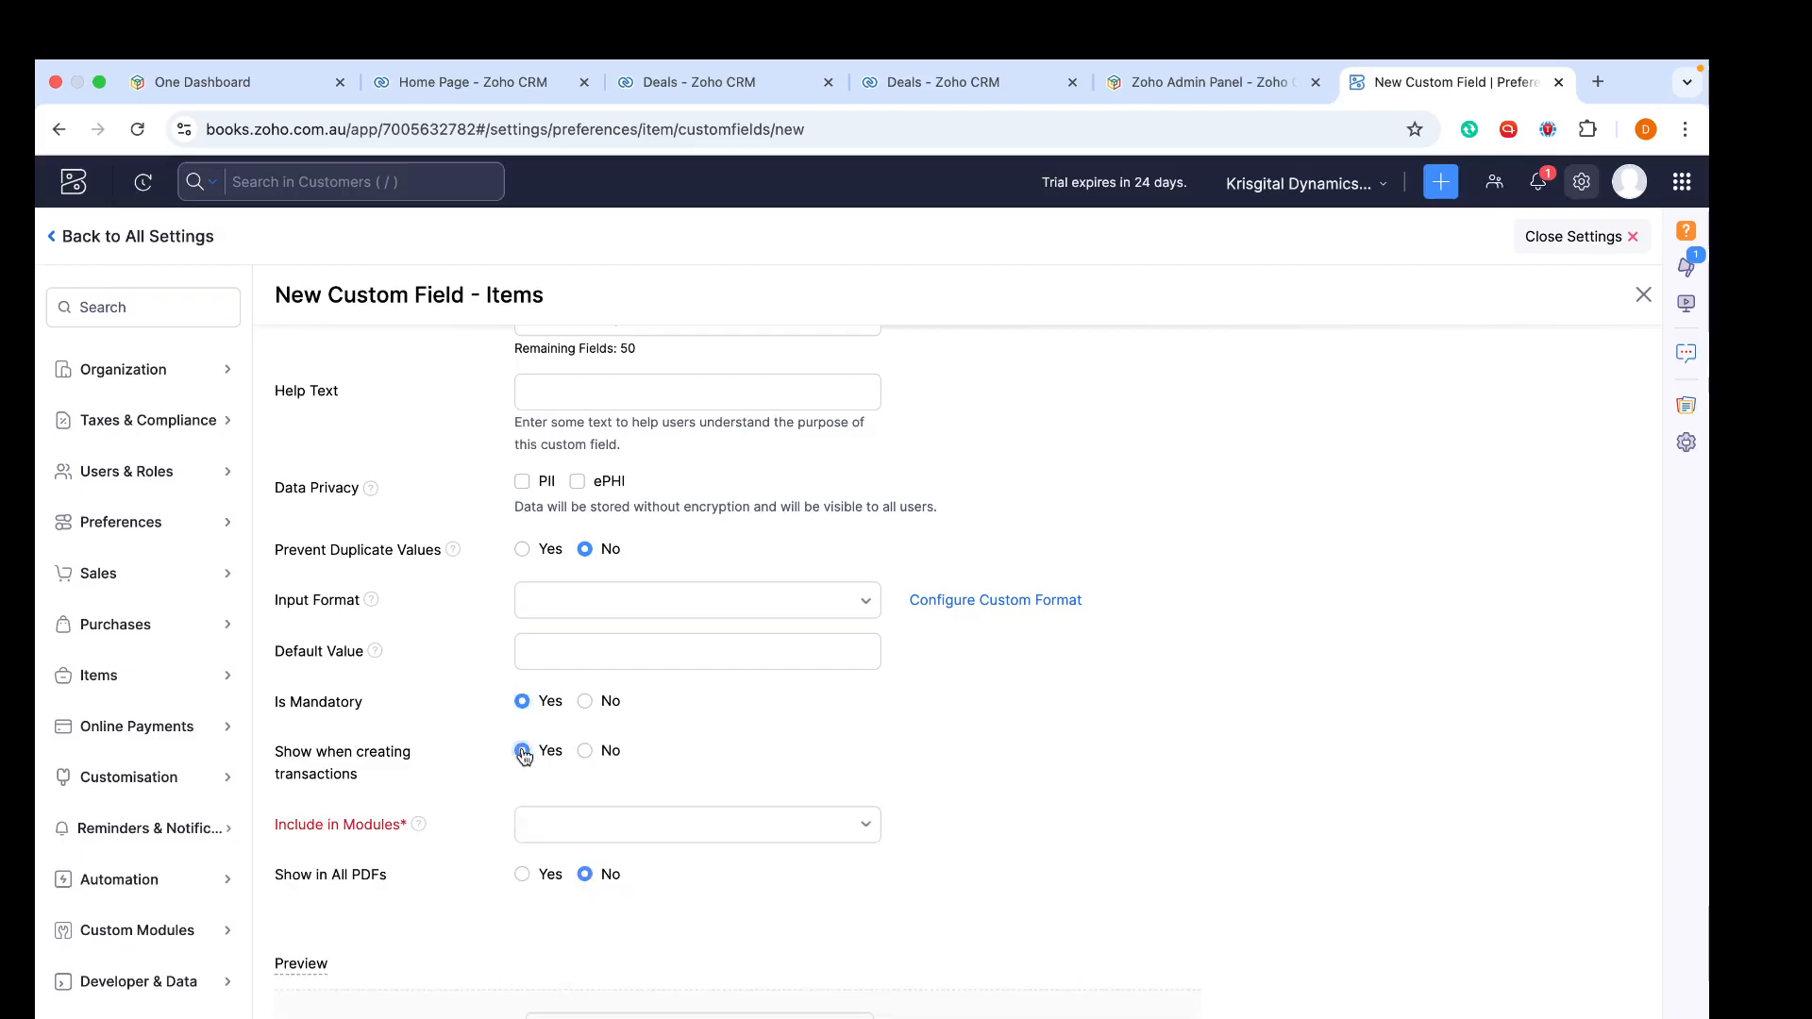
- Include the Size field in the Invoice, Quote and Credit Note modules, show it in all PDFs, and create it
{"action": "left_click", "coordinate": [649, 825]}
{"action": "scroll", "coordinate": [651, 836], "scroll_direction": "down", "scroll_amount": 2}
{"action": "left_click", "coordinate": [651, 830]}
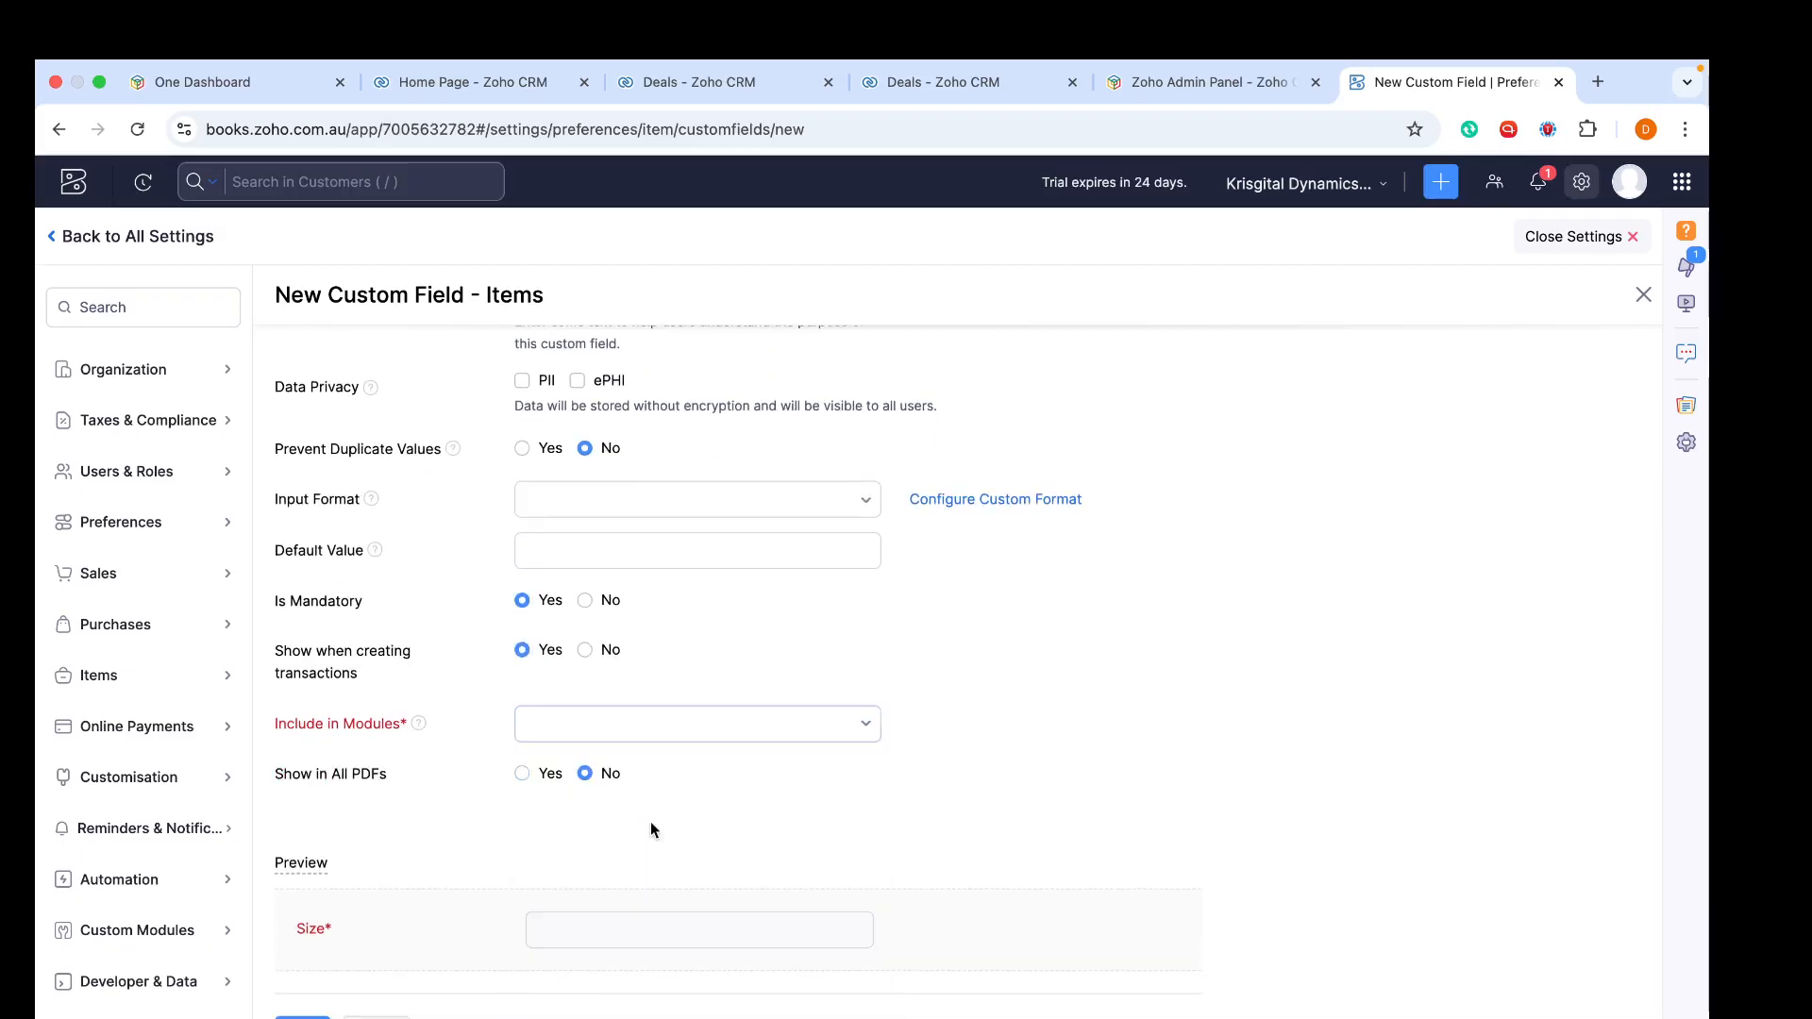
{"action": "left_click", "coordinate": [650, 747]}
{"action": "left_click", "coordinate": [620, 842]}
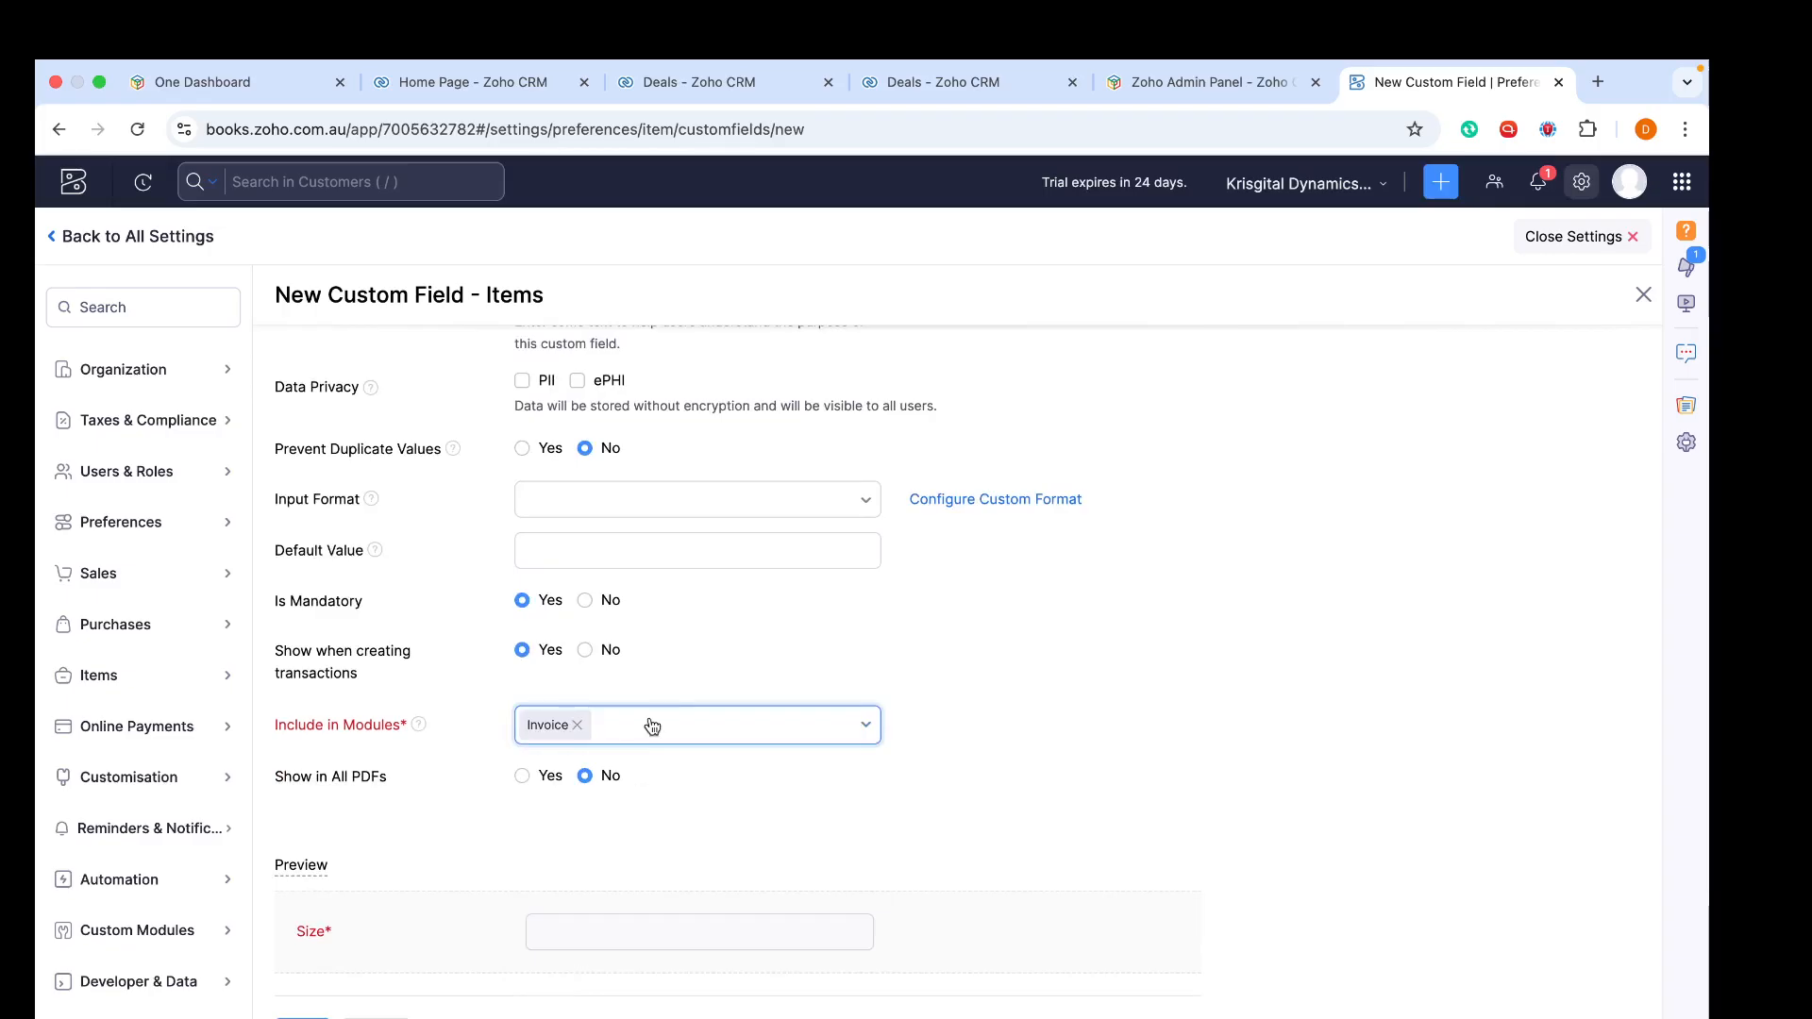
{"action": "left_click", "coordinate": [651, 725]}
{"action": "type", "text": "q"}
{"action": "left_click", "coordinate": [625, 847]}
{"action": "left_click", "coordinate": [719, 732]}
{"action": "type", "text": "cr"}
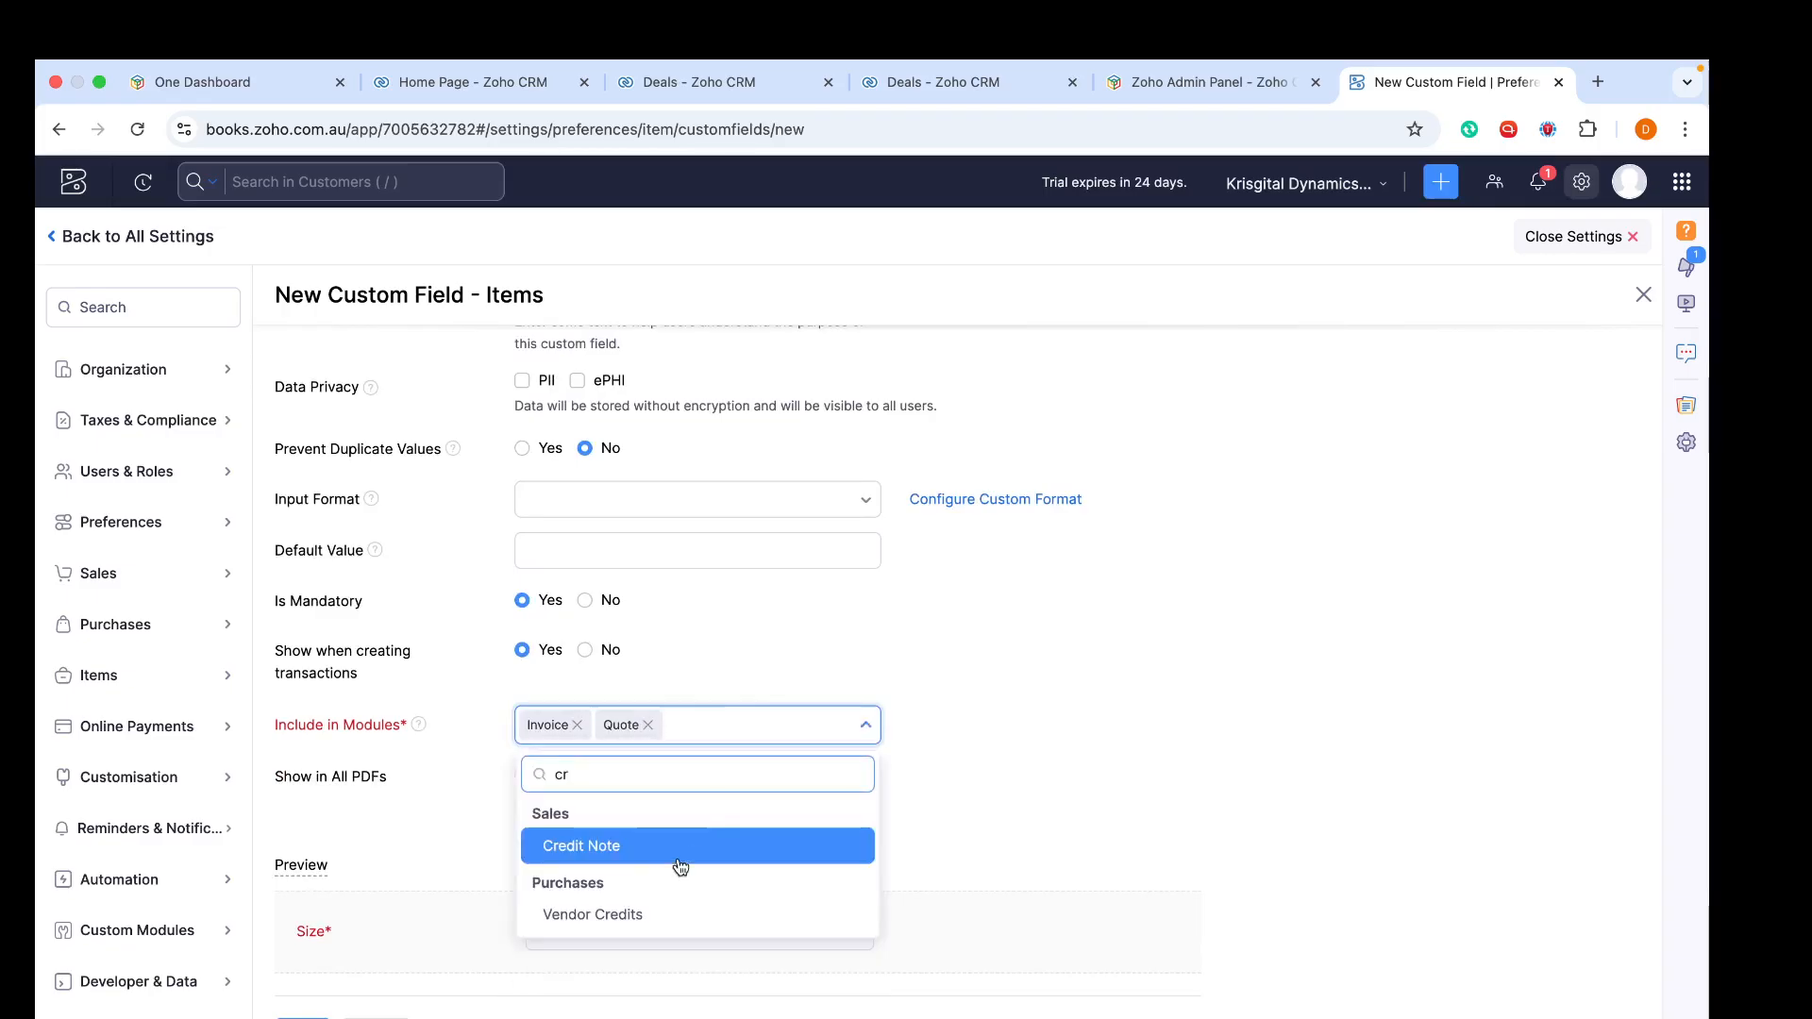
{"action": "left_click", "coordinate": [677, 846]}
{"action": "left_click", "coordinate": [1007, 661]}
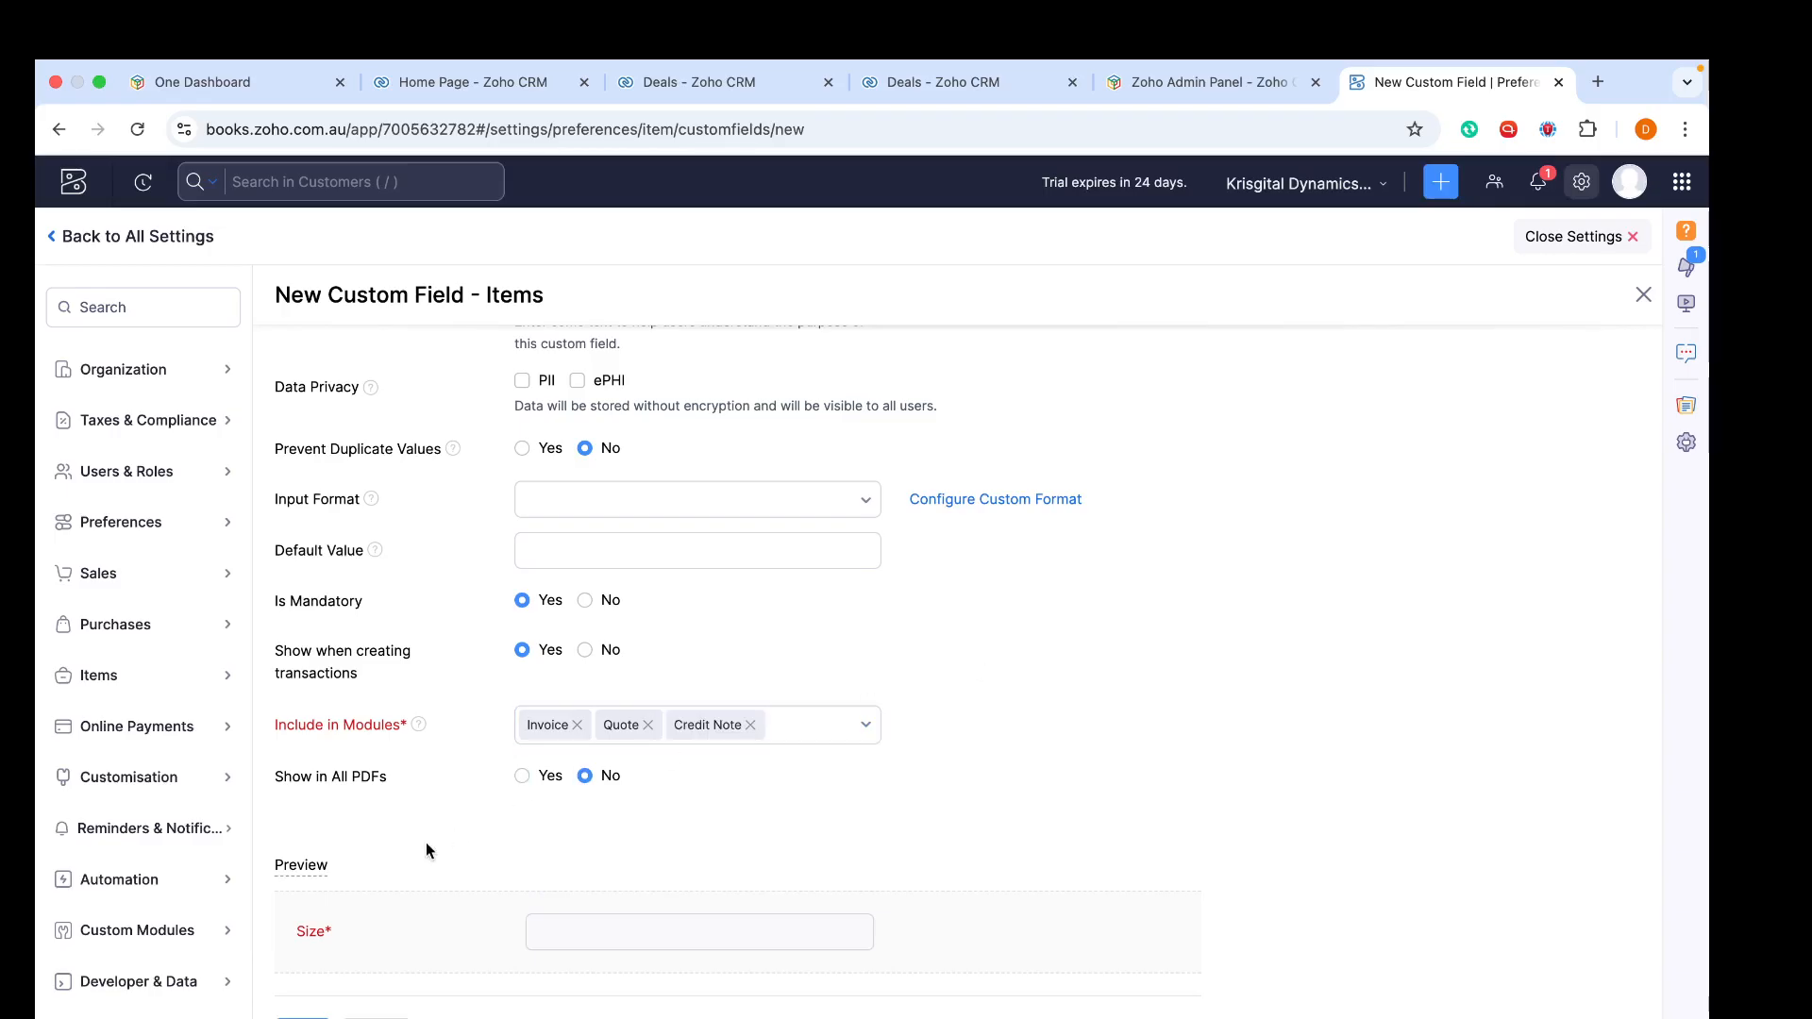
{"action": "left_click", "coordinate": [520, 775]}
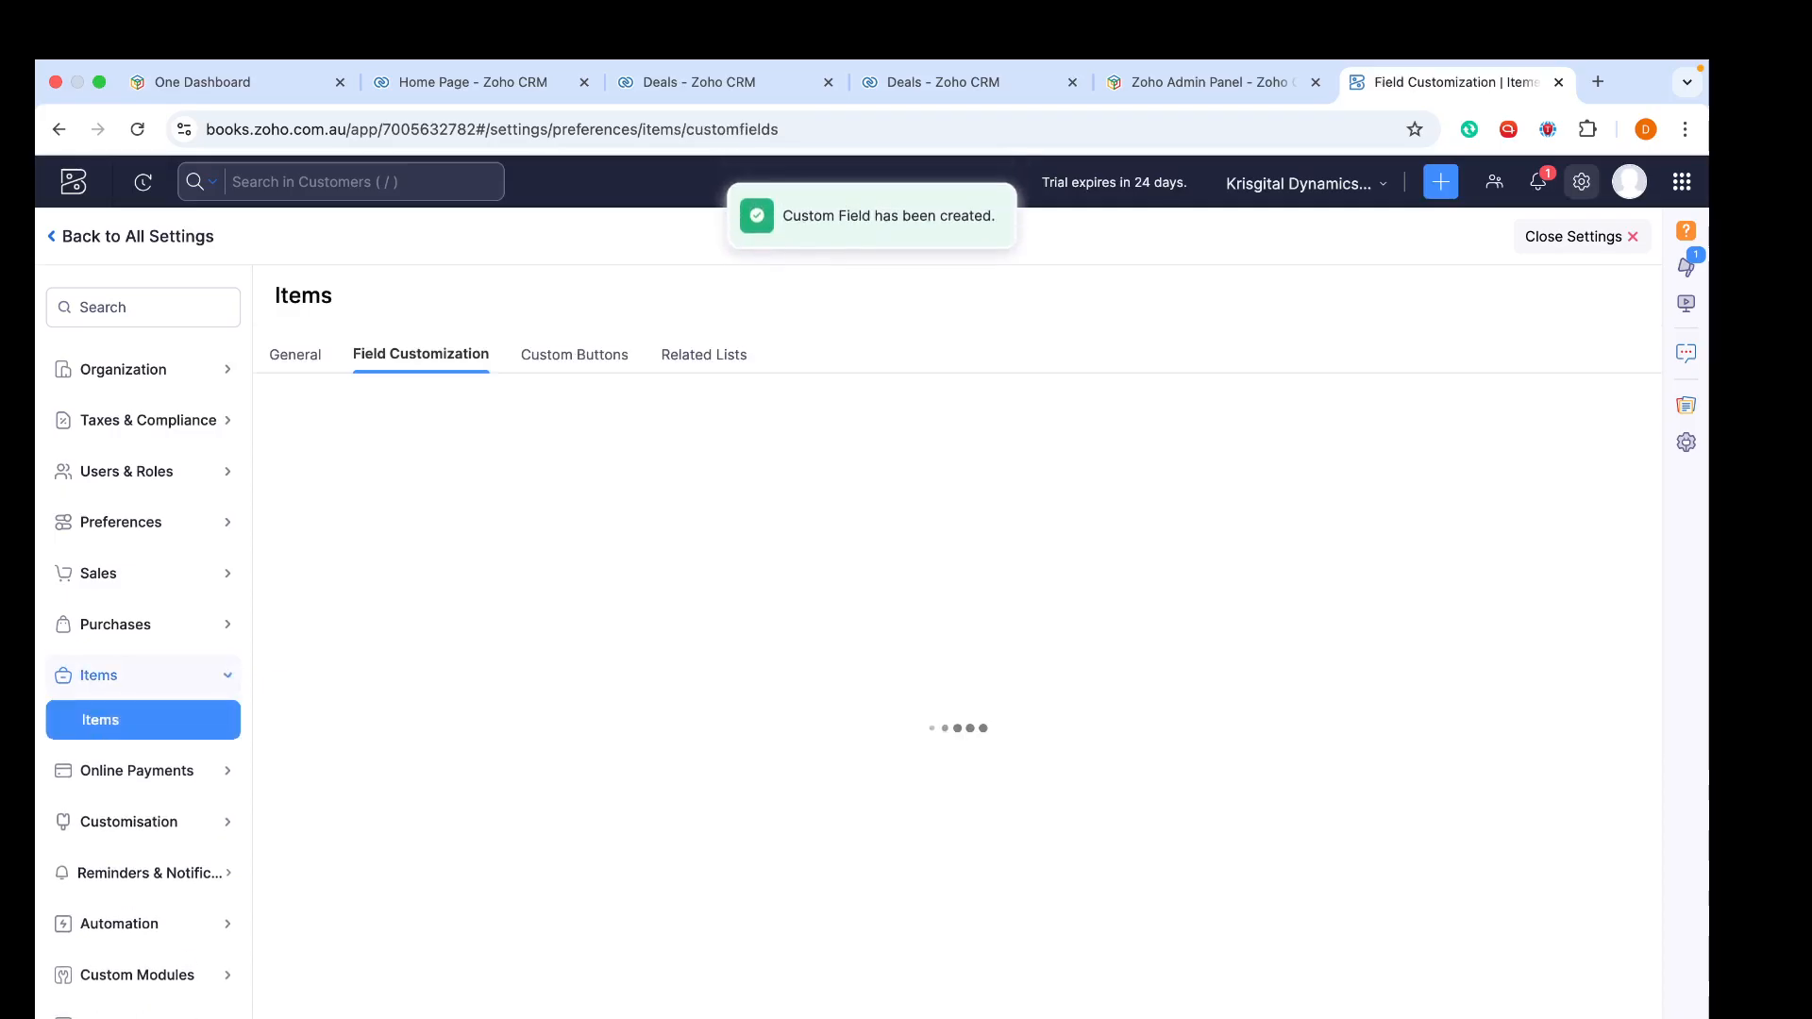
- Open the Standard invoice PDF template and save it again
{"action": "left_click", "coordinate": [129, 822]}
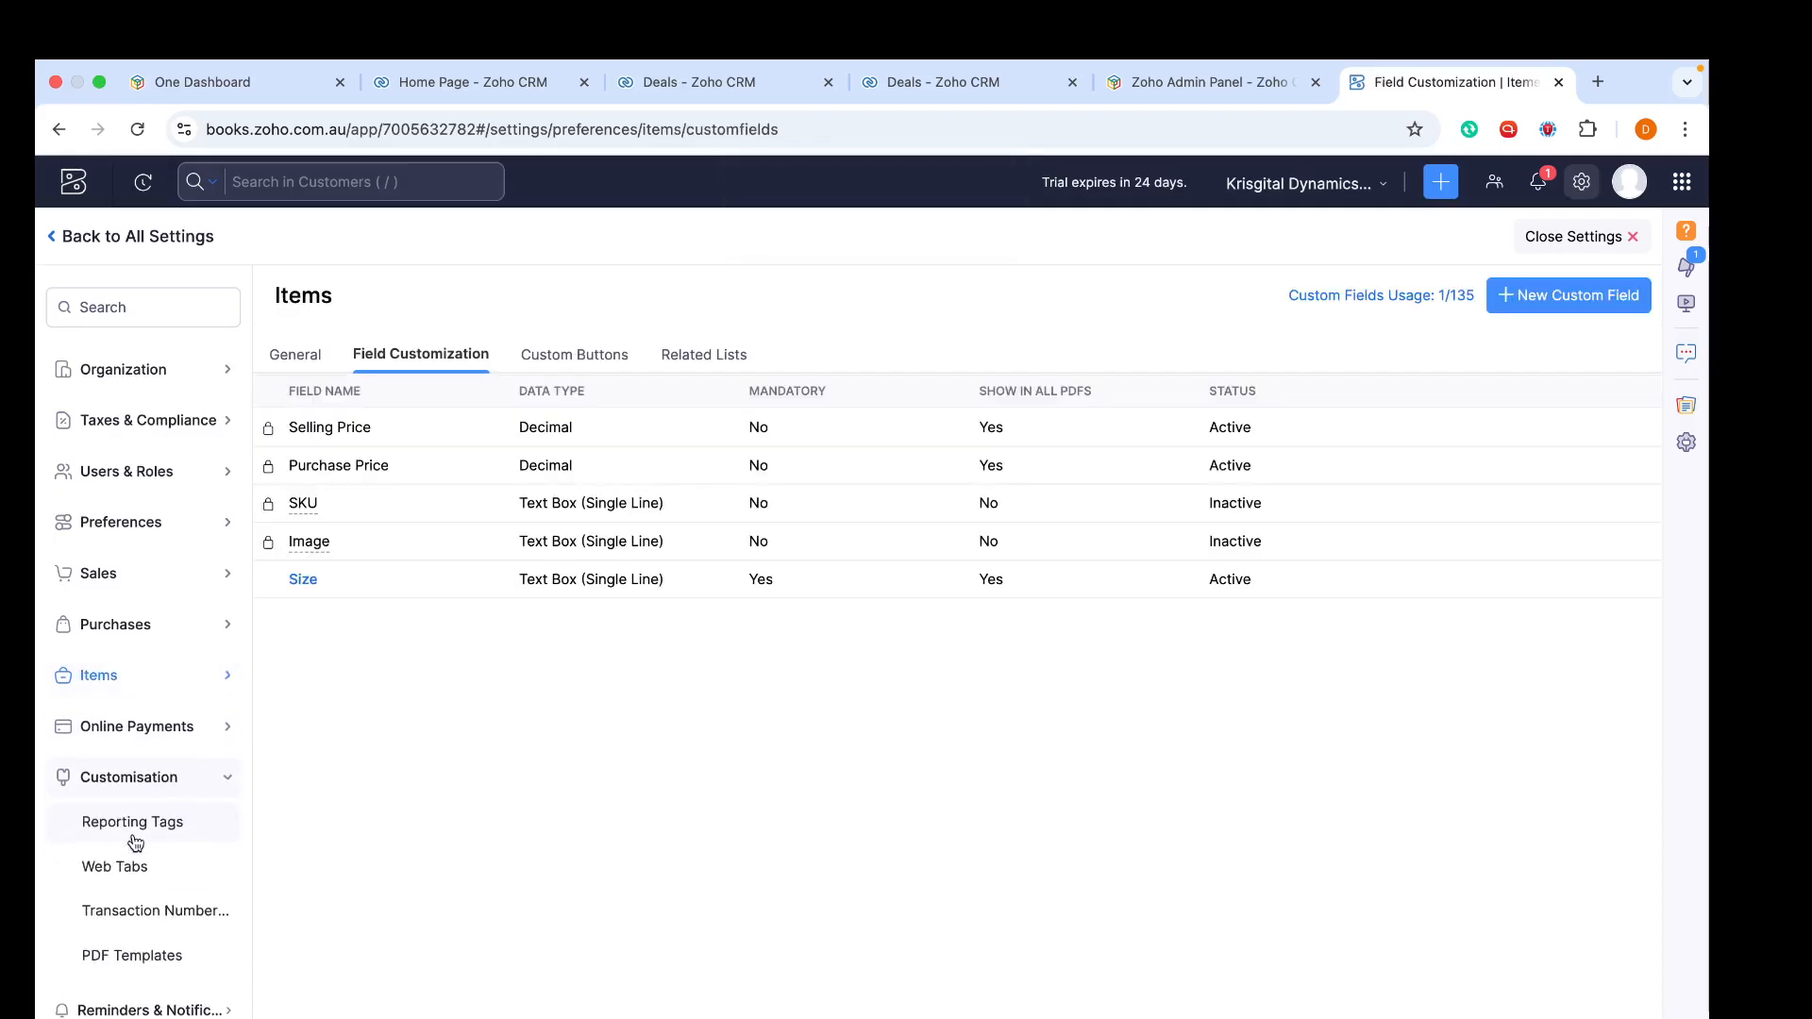
{"action": "left_click", "coordinate": [122, 955]}
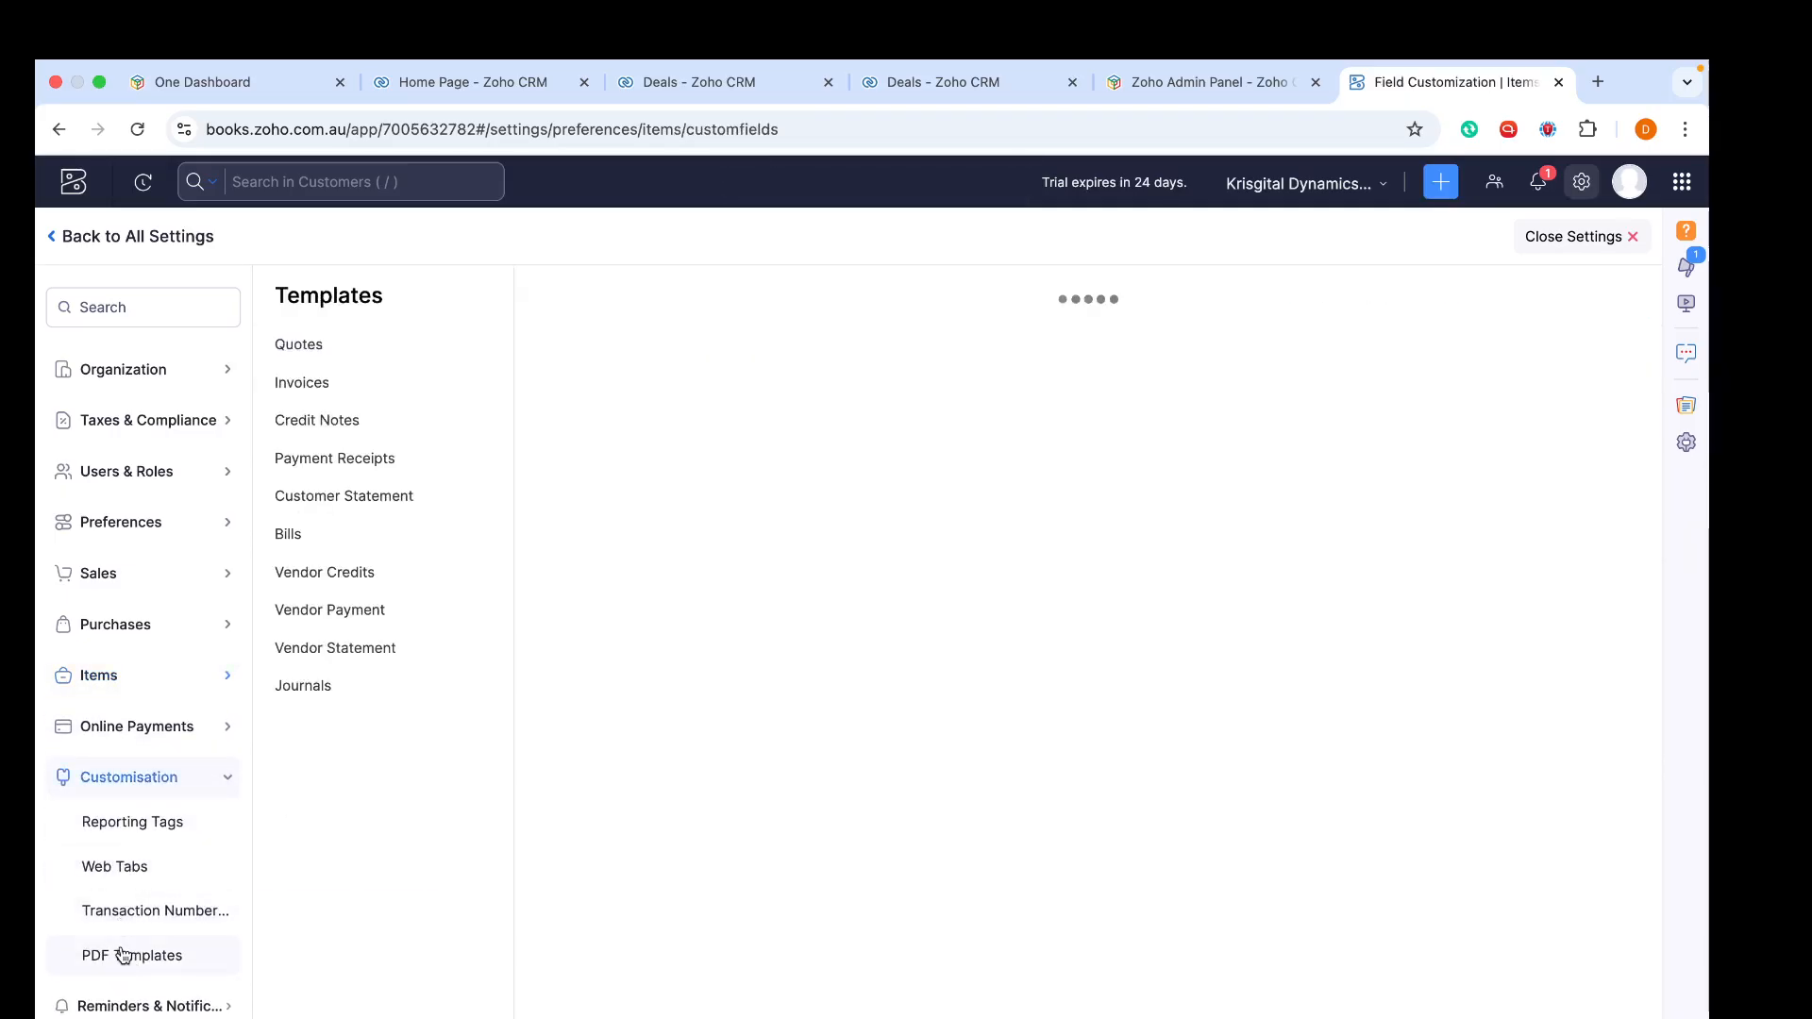
{"action": "left_click", "coordinate": [689, 776]}
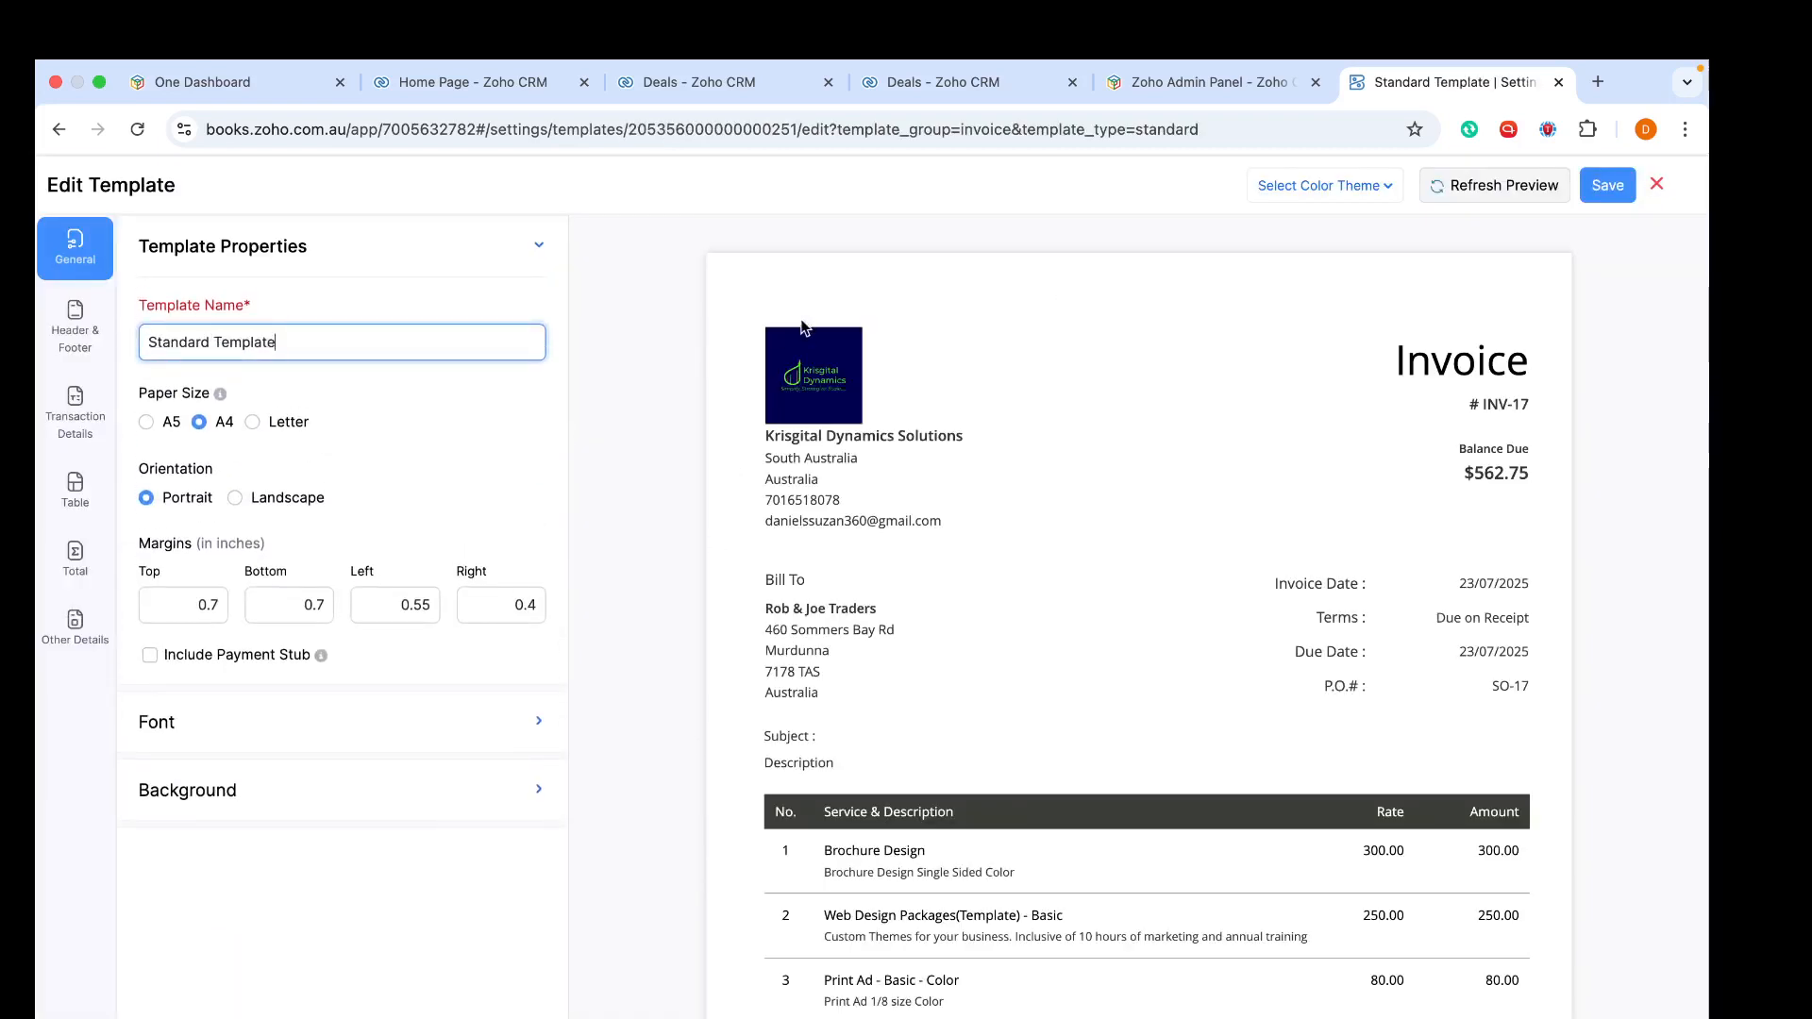
{"action": "left_click", "coordinate": [1614, 186]}
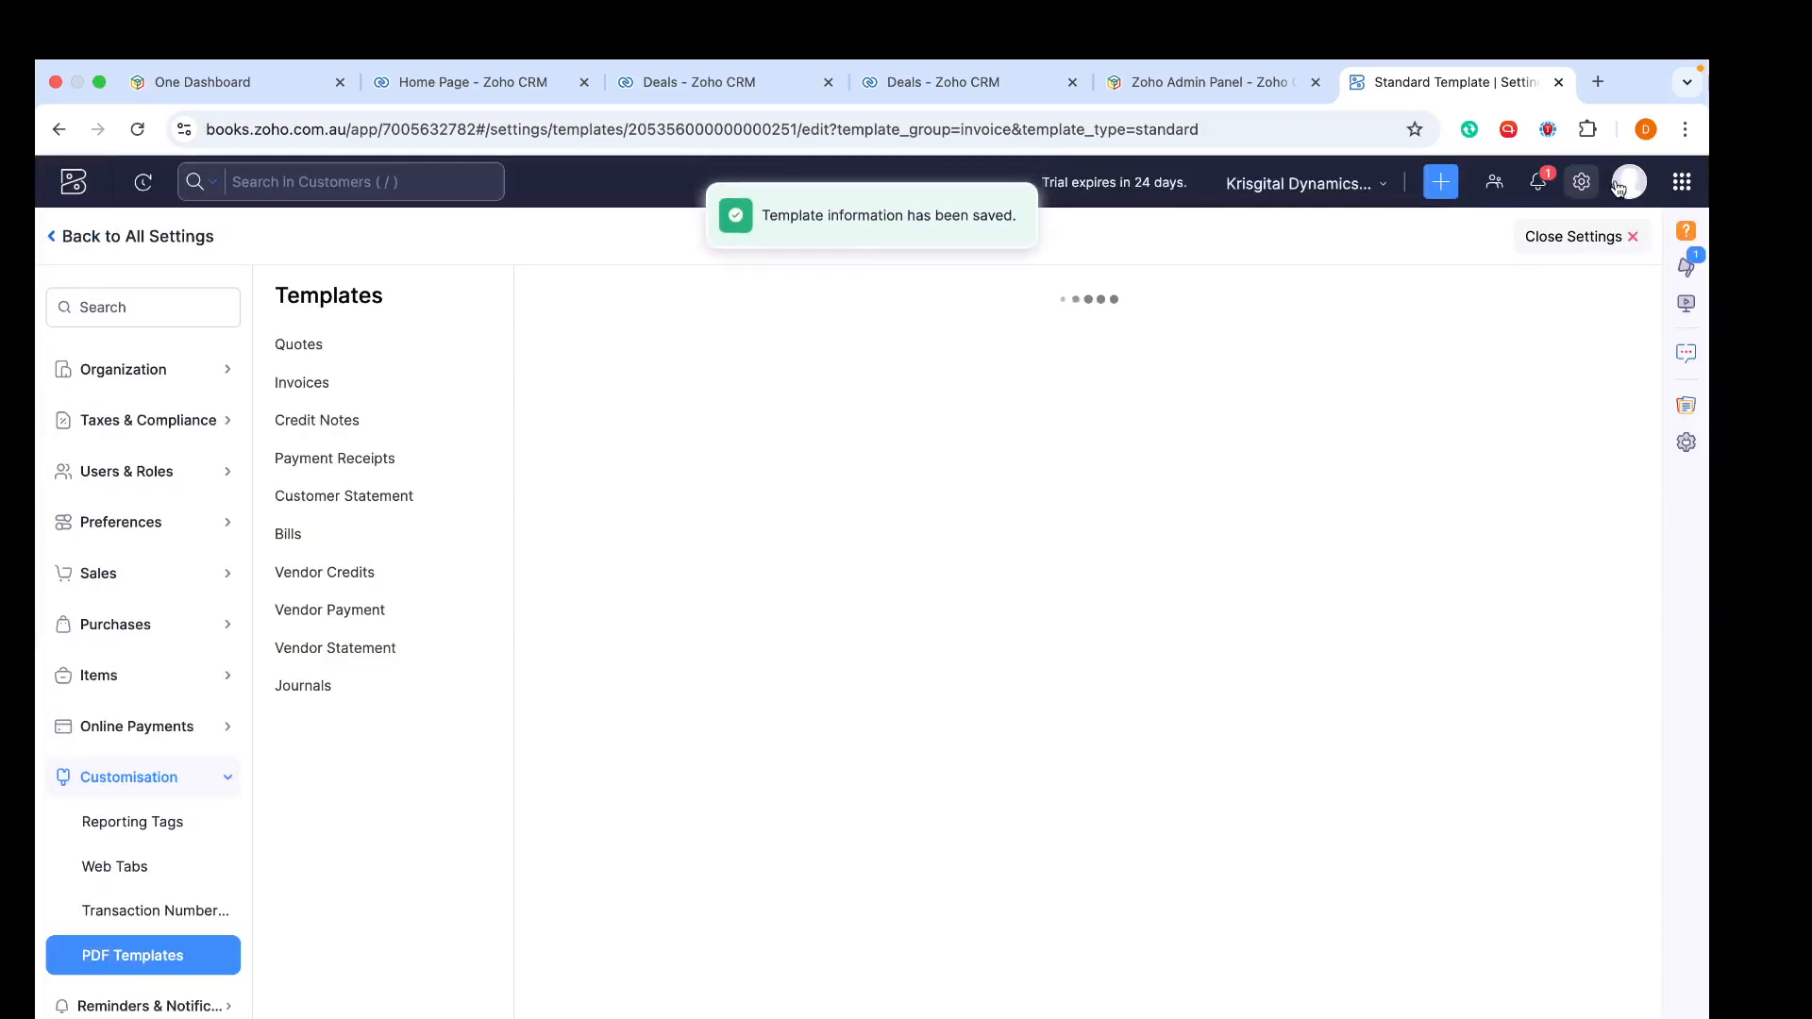
- Leave settings and start a new invoice from the Invoices list
{"action": "left_click", "coordinate": [1571, 237]}
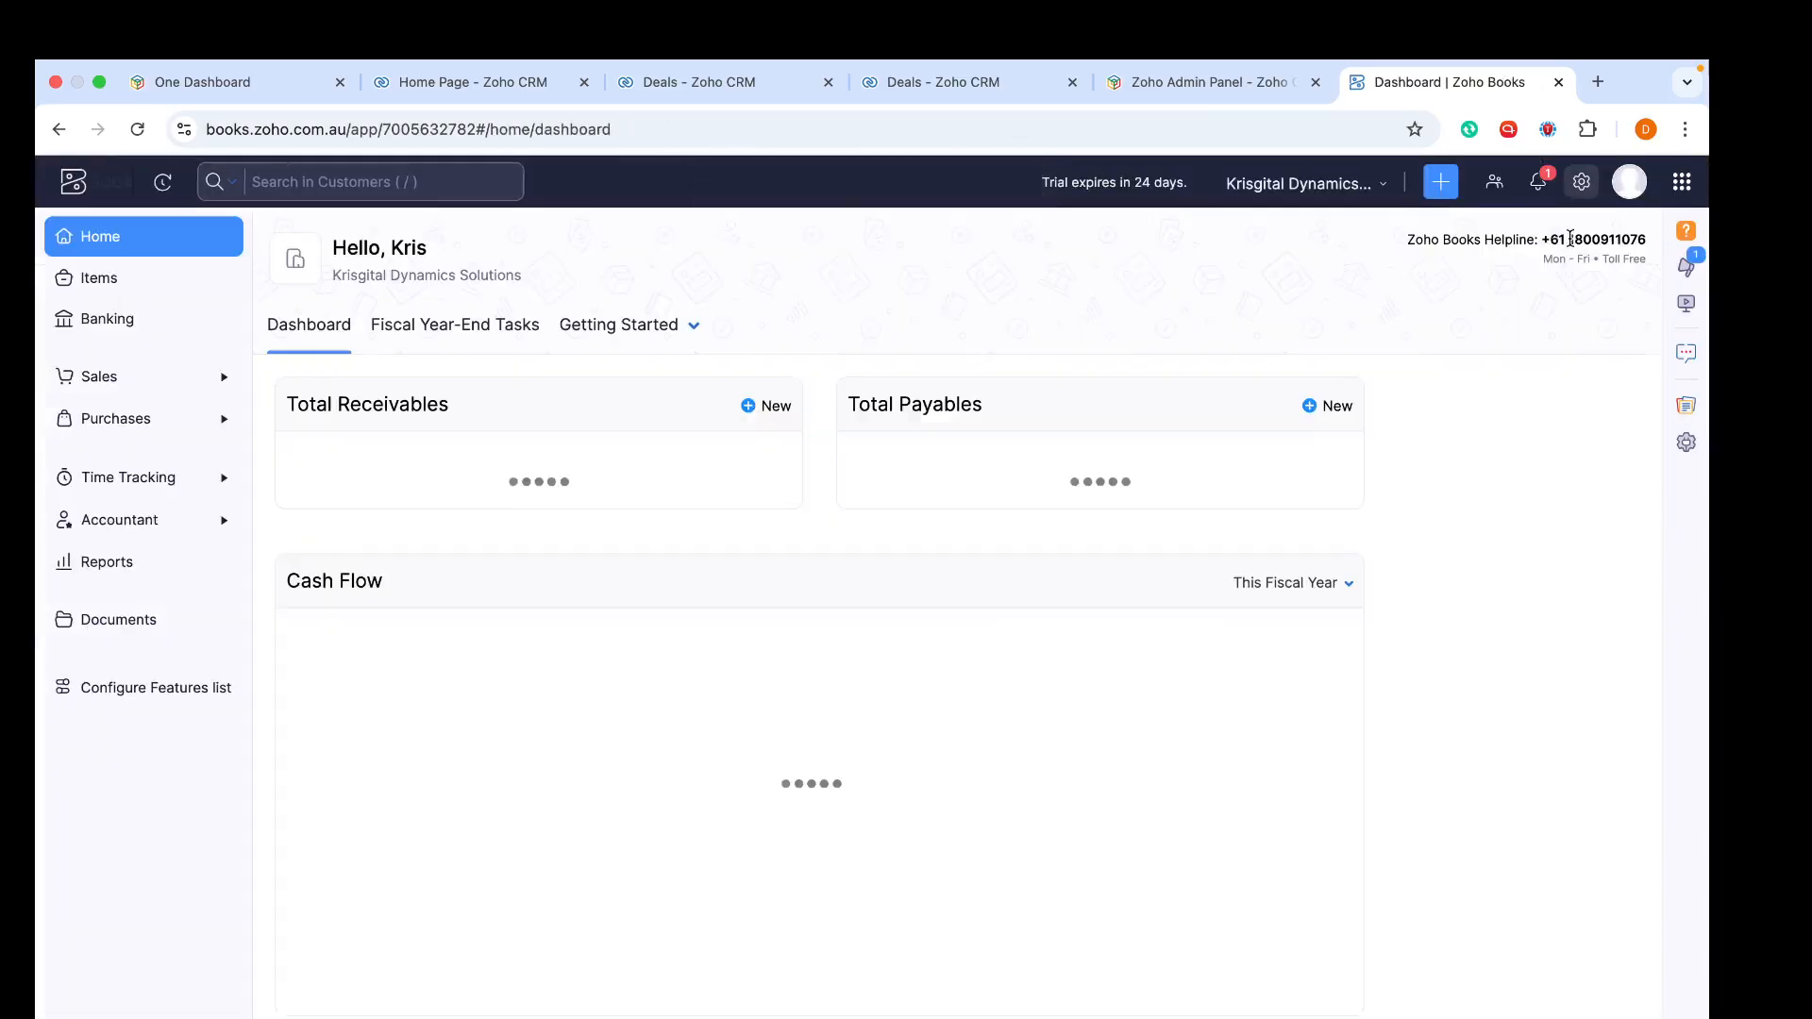
{"action": "left_click", "coordinate": [151, 377]}
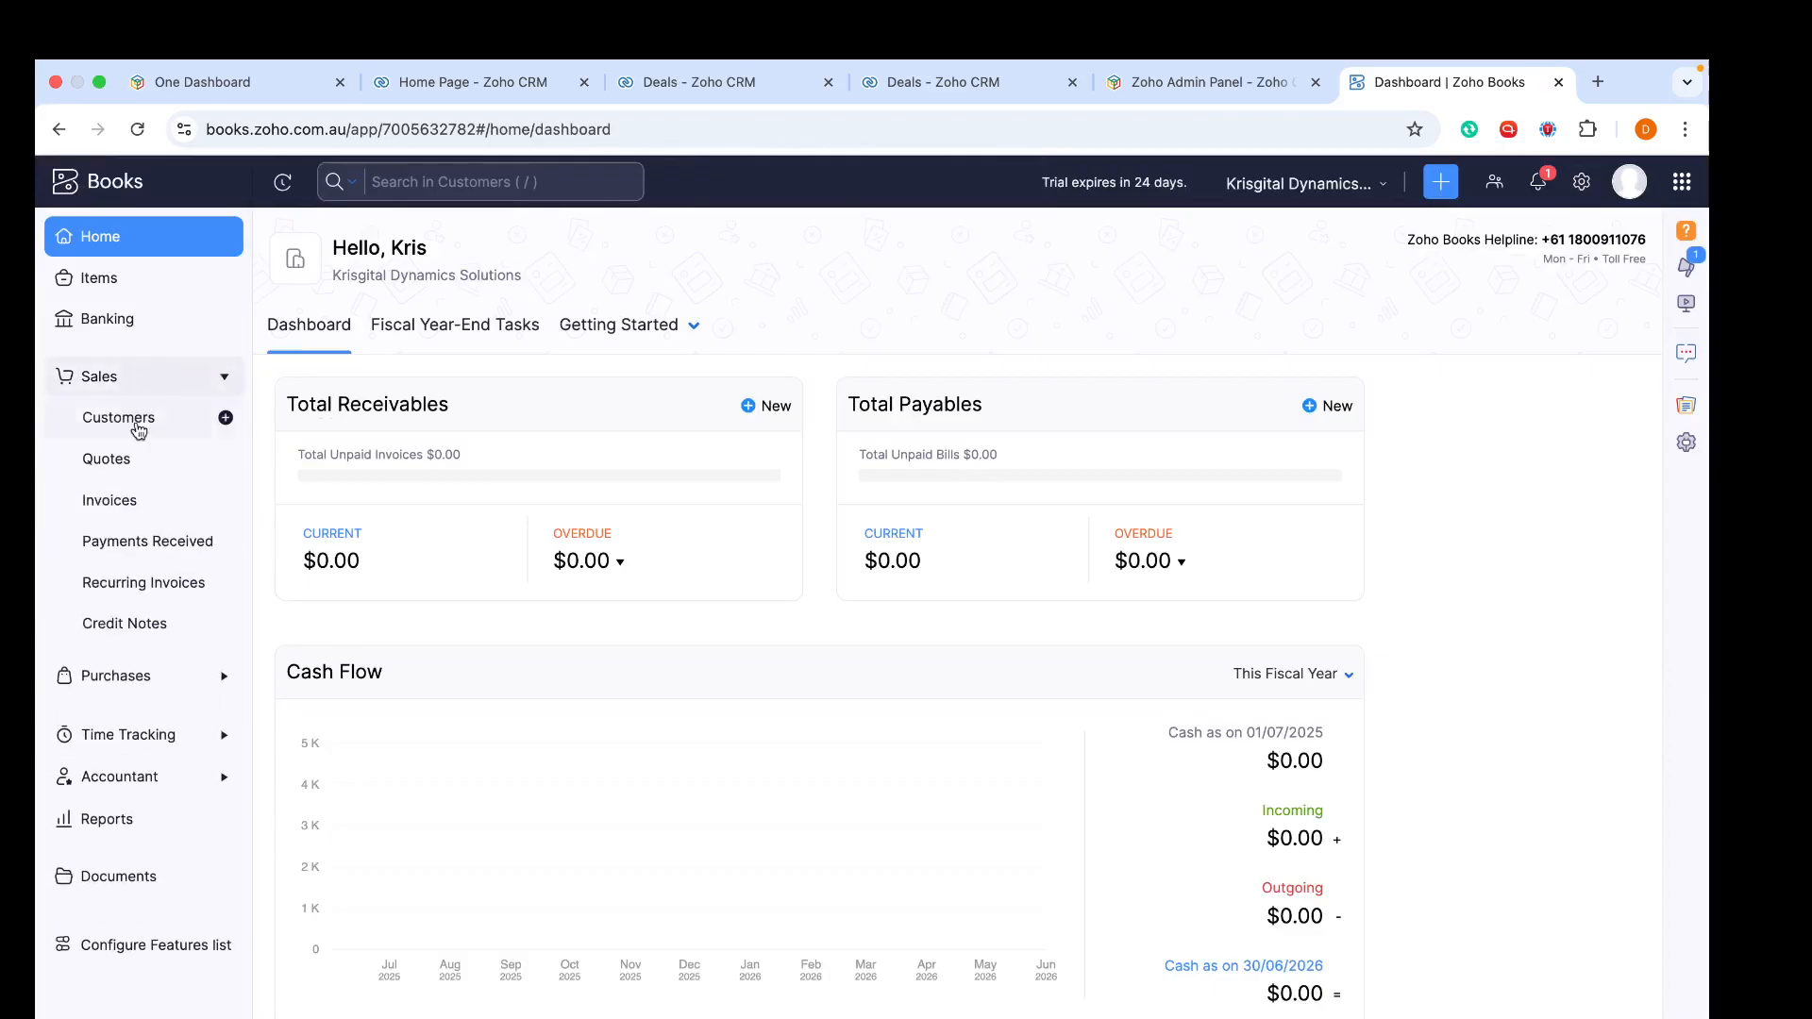
{"action": "left_click", "coordinate": [138, 519]}
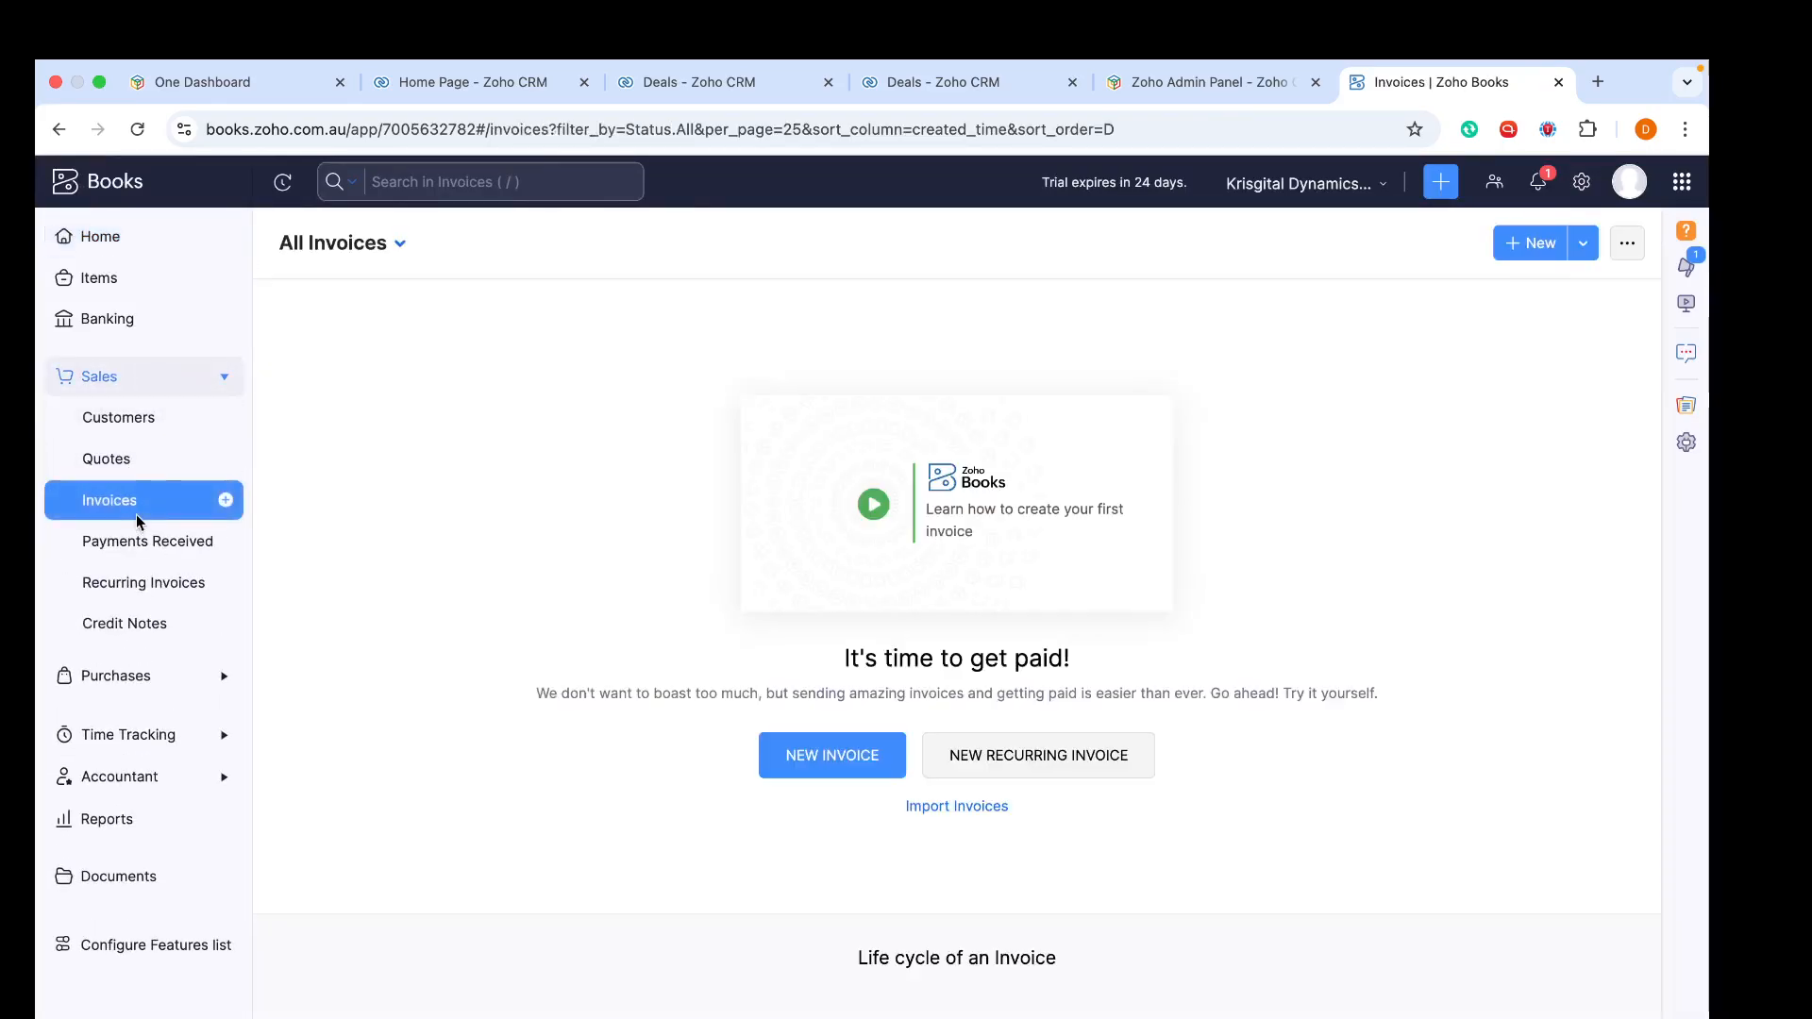
{"action": "left_click", "coordinate": [804, 766]}
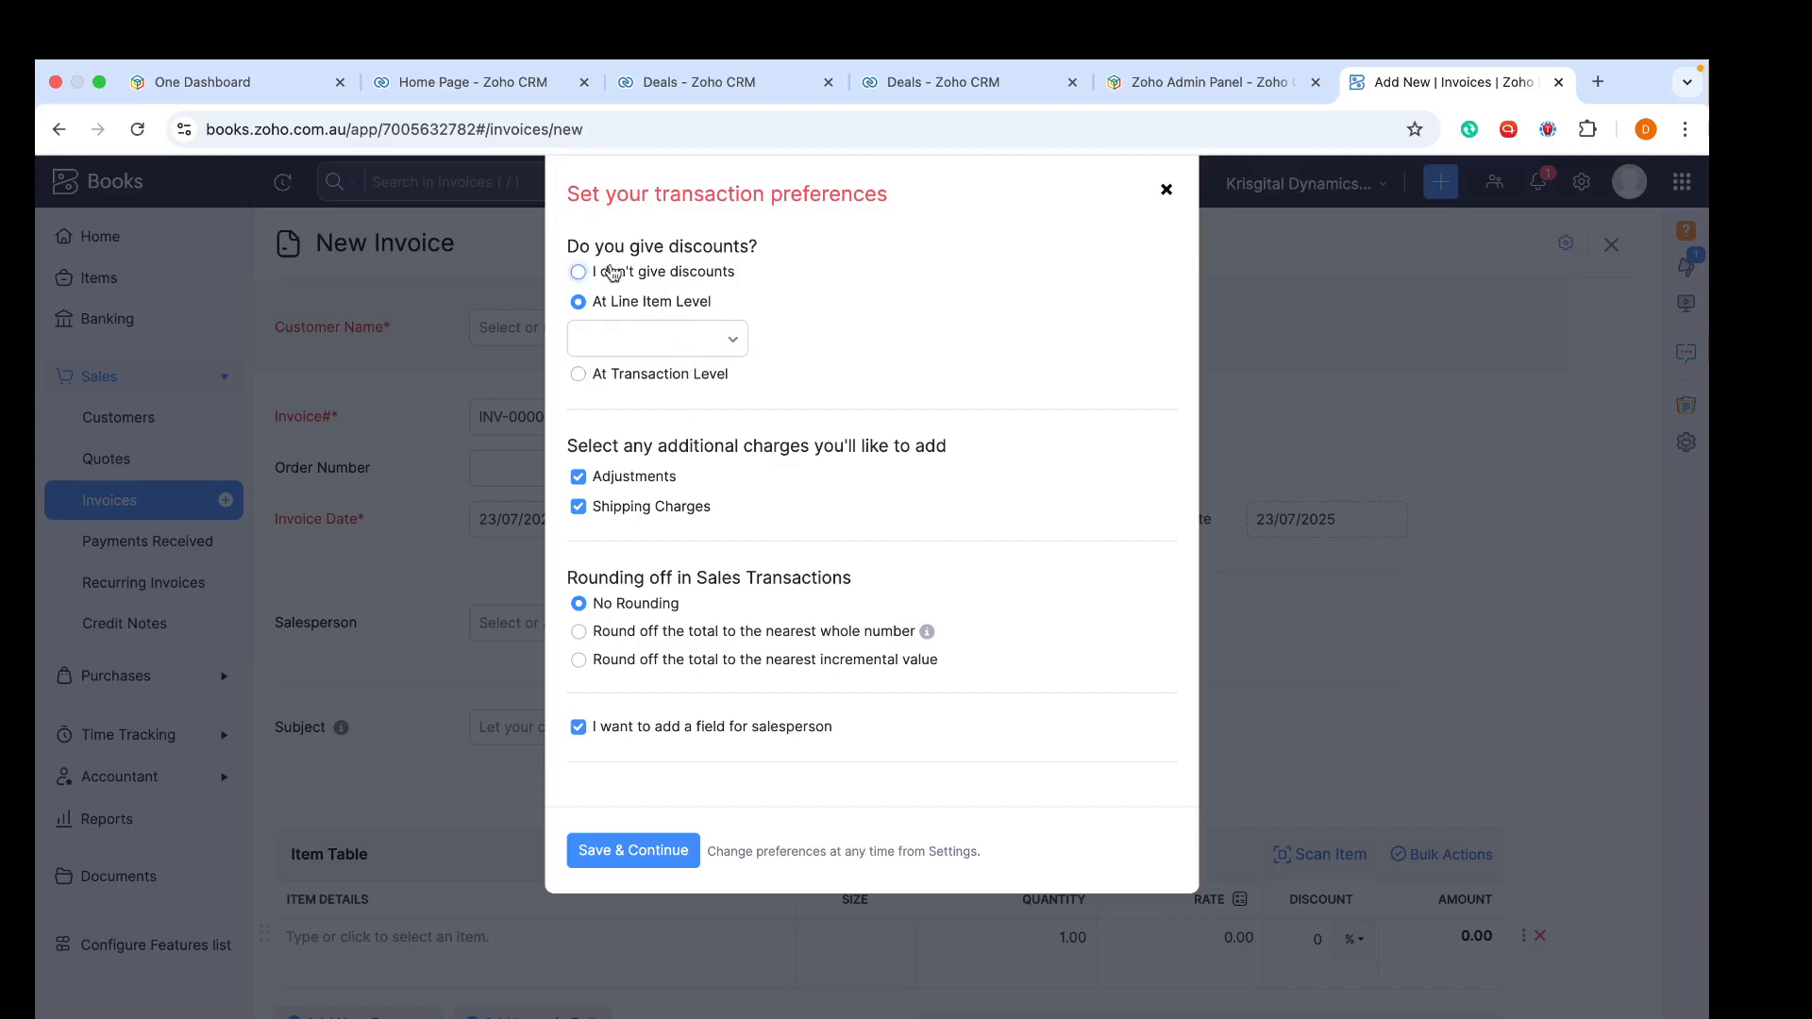
- Set transaction preferences to no discounts, no adjustments, no shipping charges and no salesperson field, and continue
{"action": "left_click", "coordinate": [578, 274]}
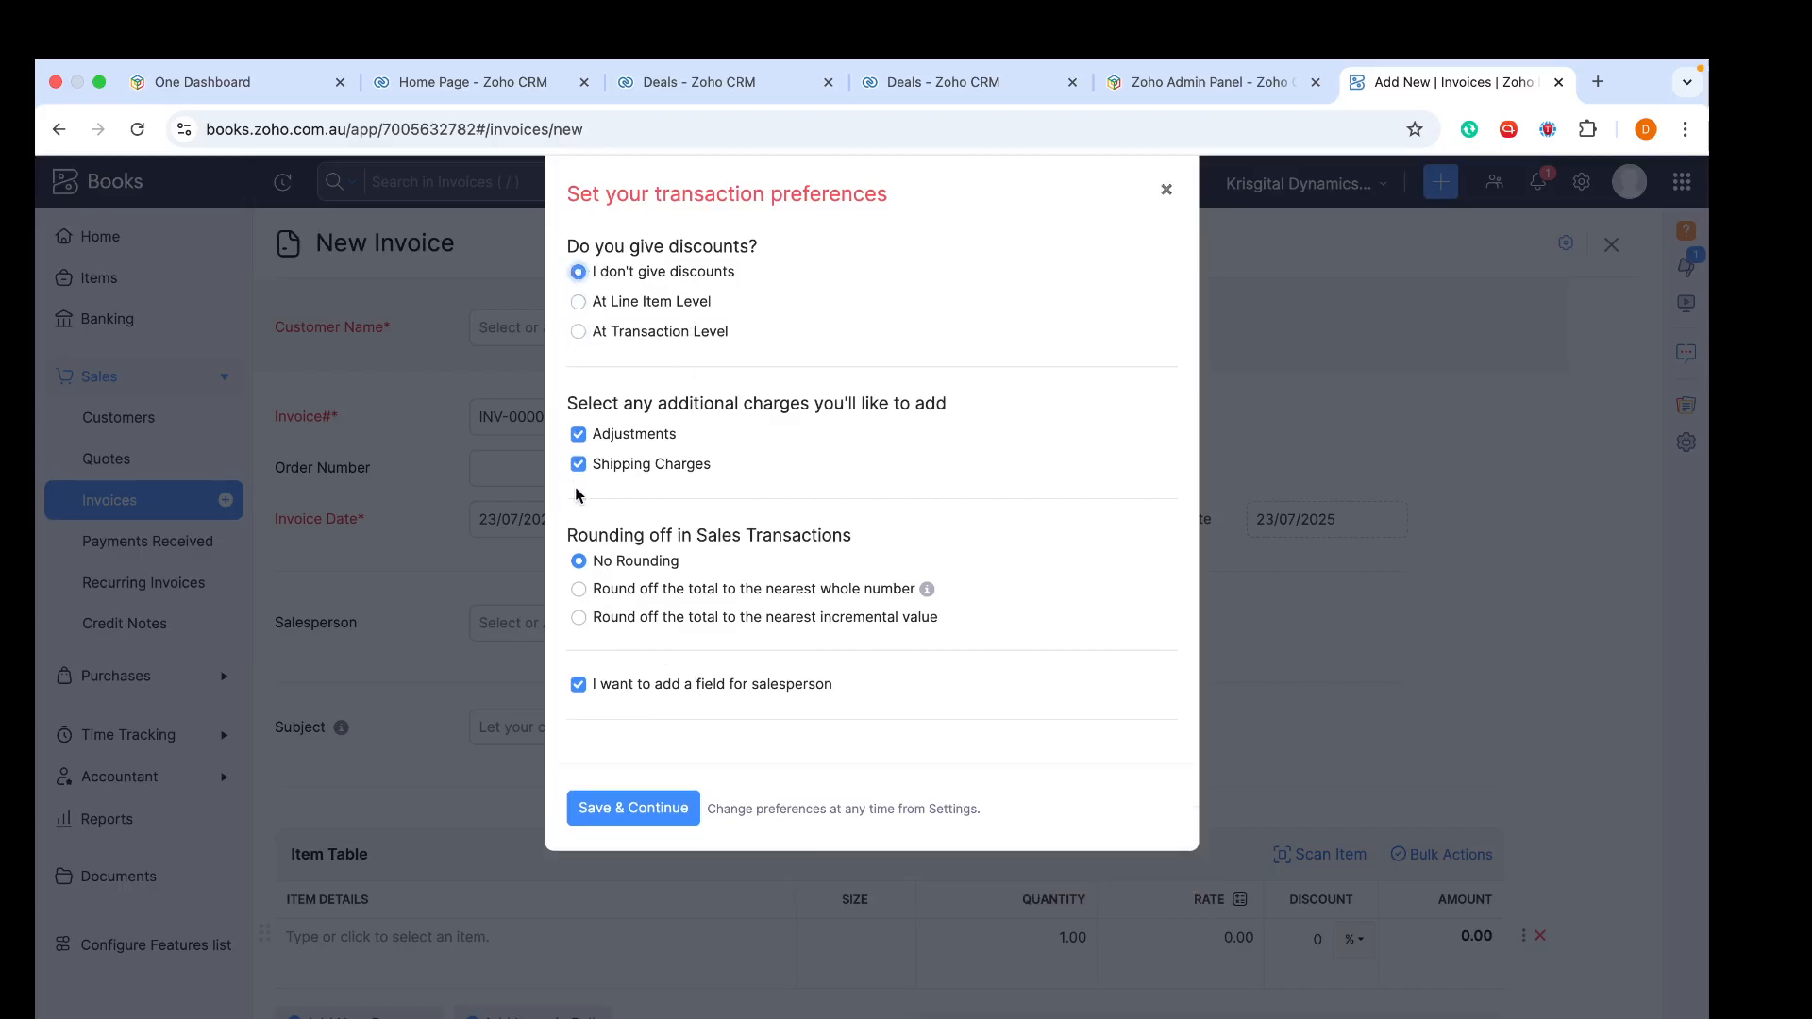
{"action": "left_click", "coordinate": [577, 434]}
{"action": "left_click", "coordinate": [578, 465]}
{"action": "left_click", "coordinate": [579, 685]}
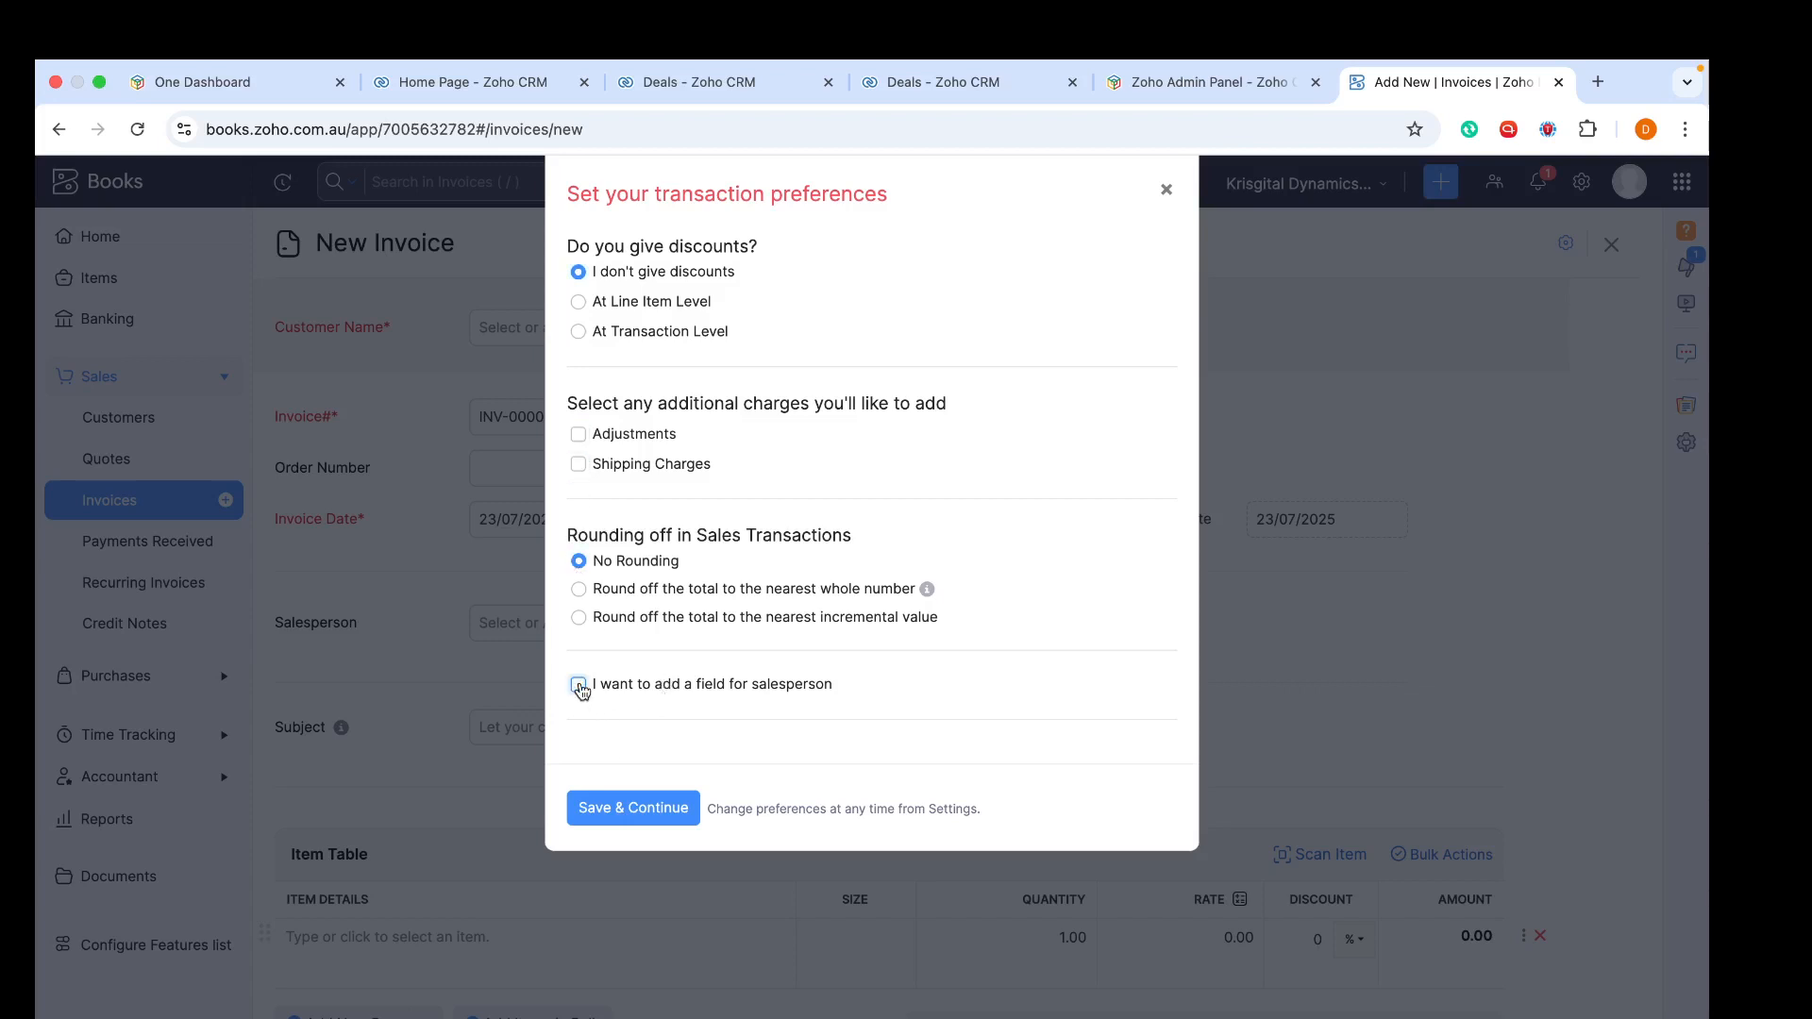
{"action": "left_click", "coordinate": [611, 817]}
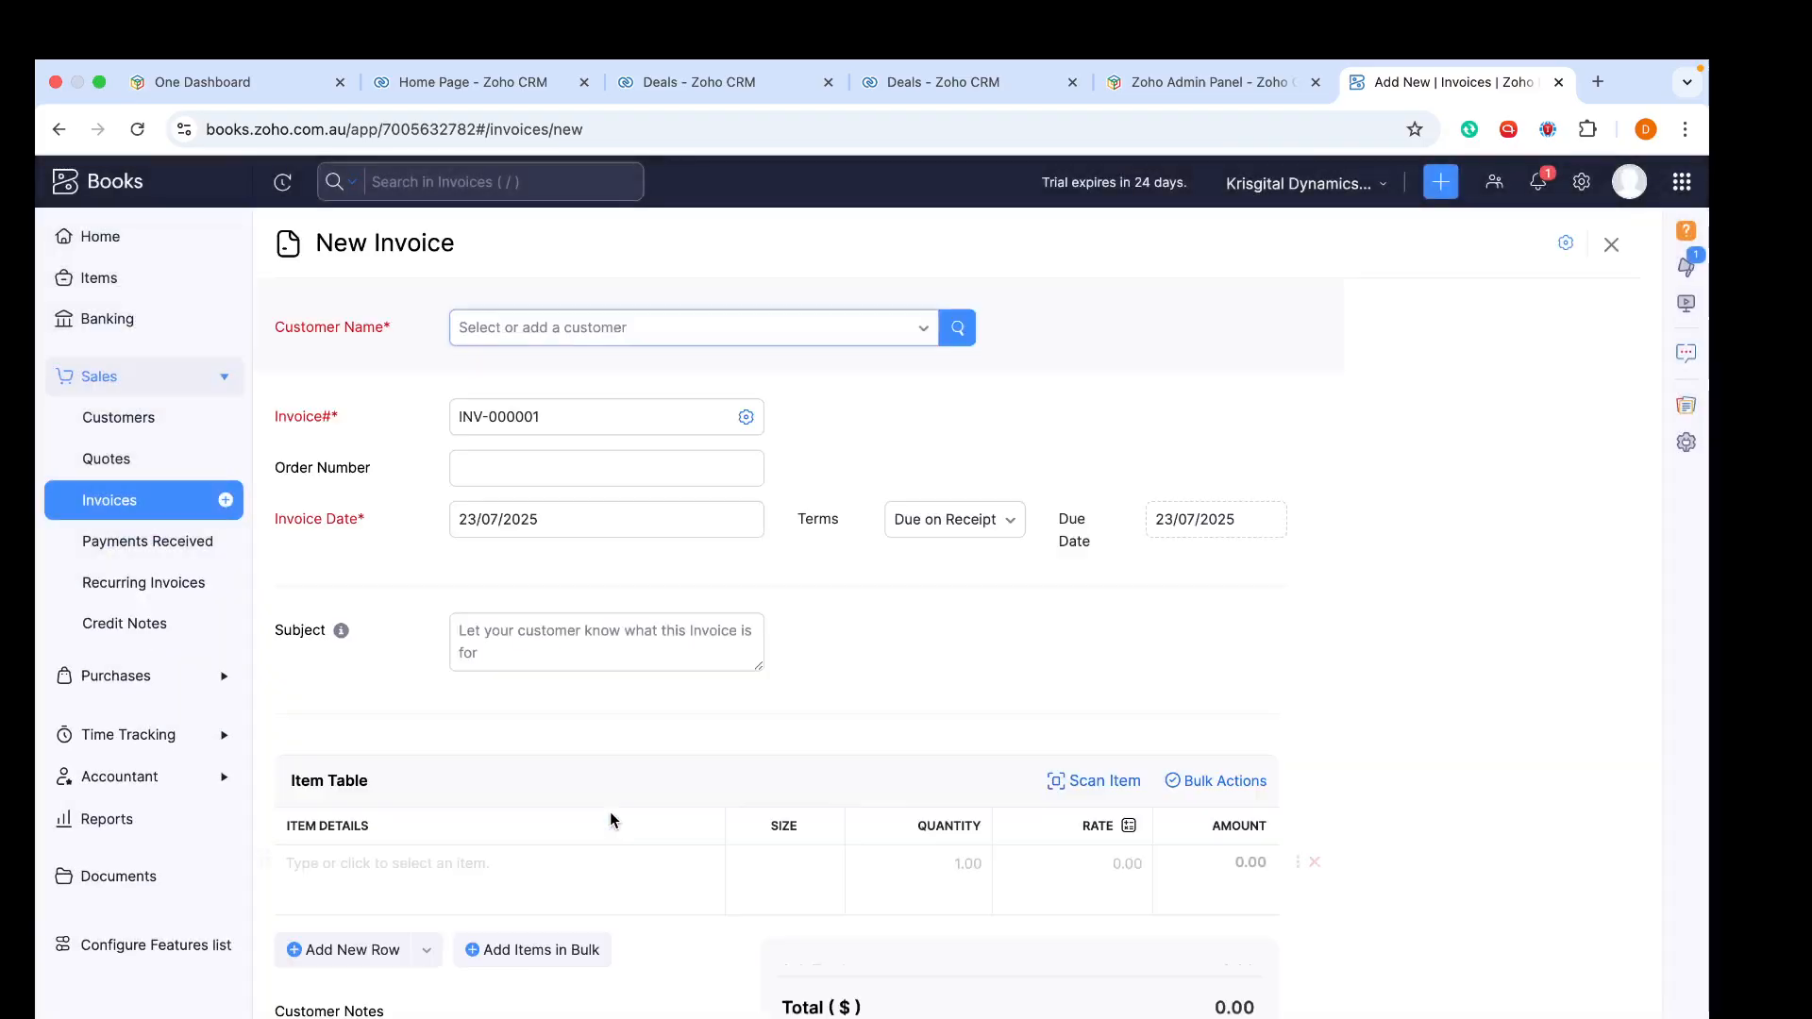
{"action": "scroll", "coordinate": [659, 604], "scroll_direction": "down", "scroll_amount": 3}
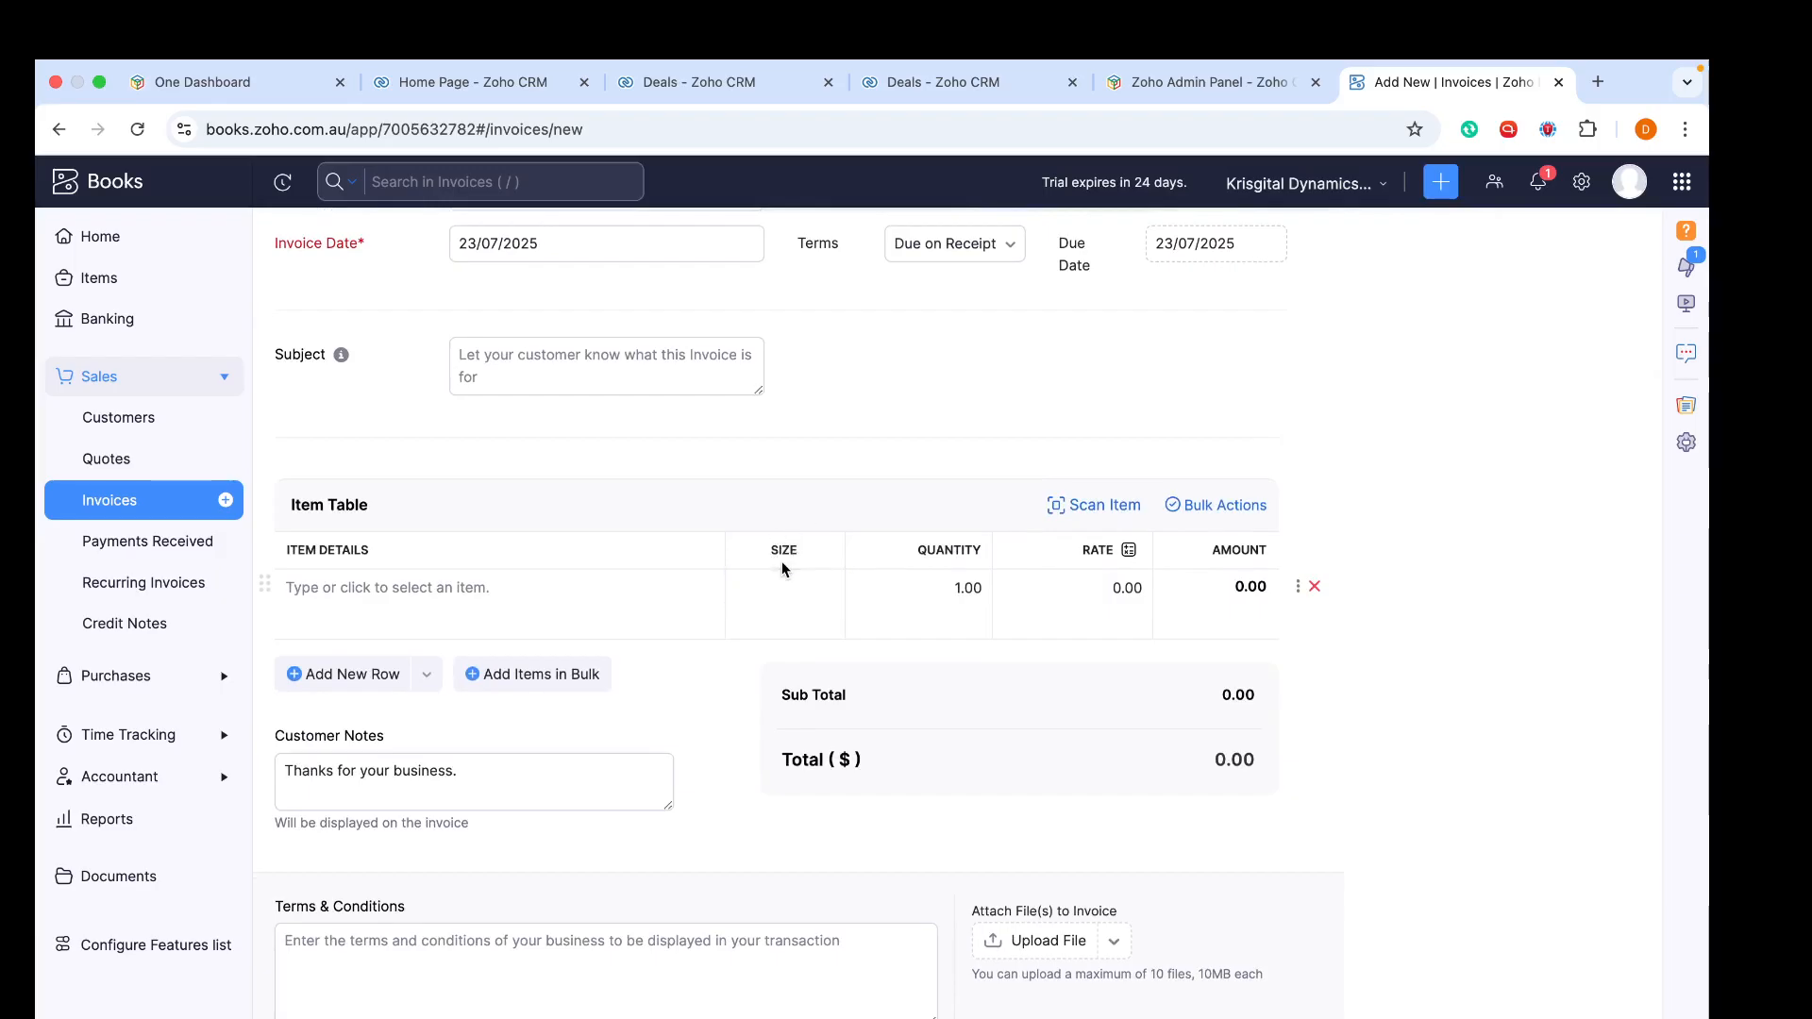
- Add Test Product to the invoice's item table with its Size set to Large
{"action": "scroll", "coordinate": [781, 568], "scroll_direction": "up", "scroll_amount": 1}
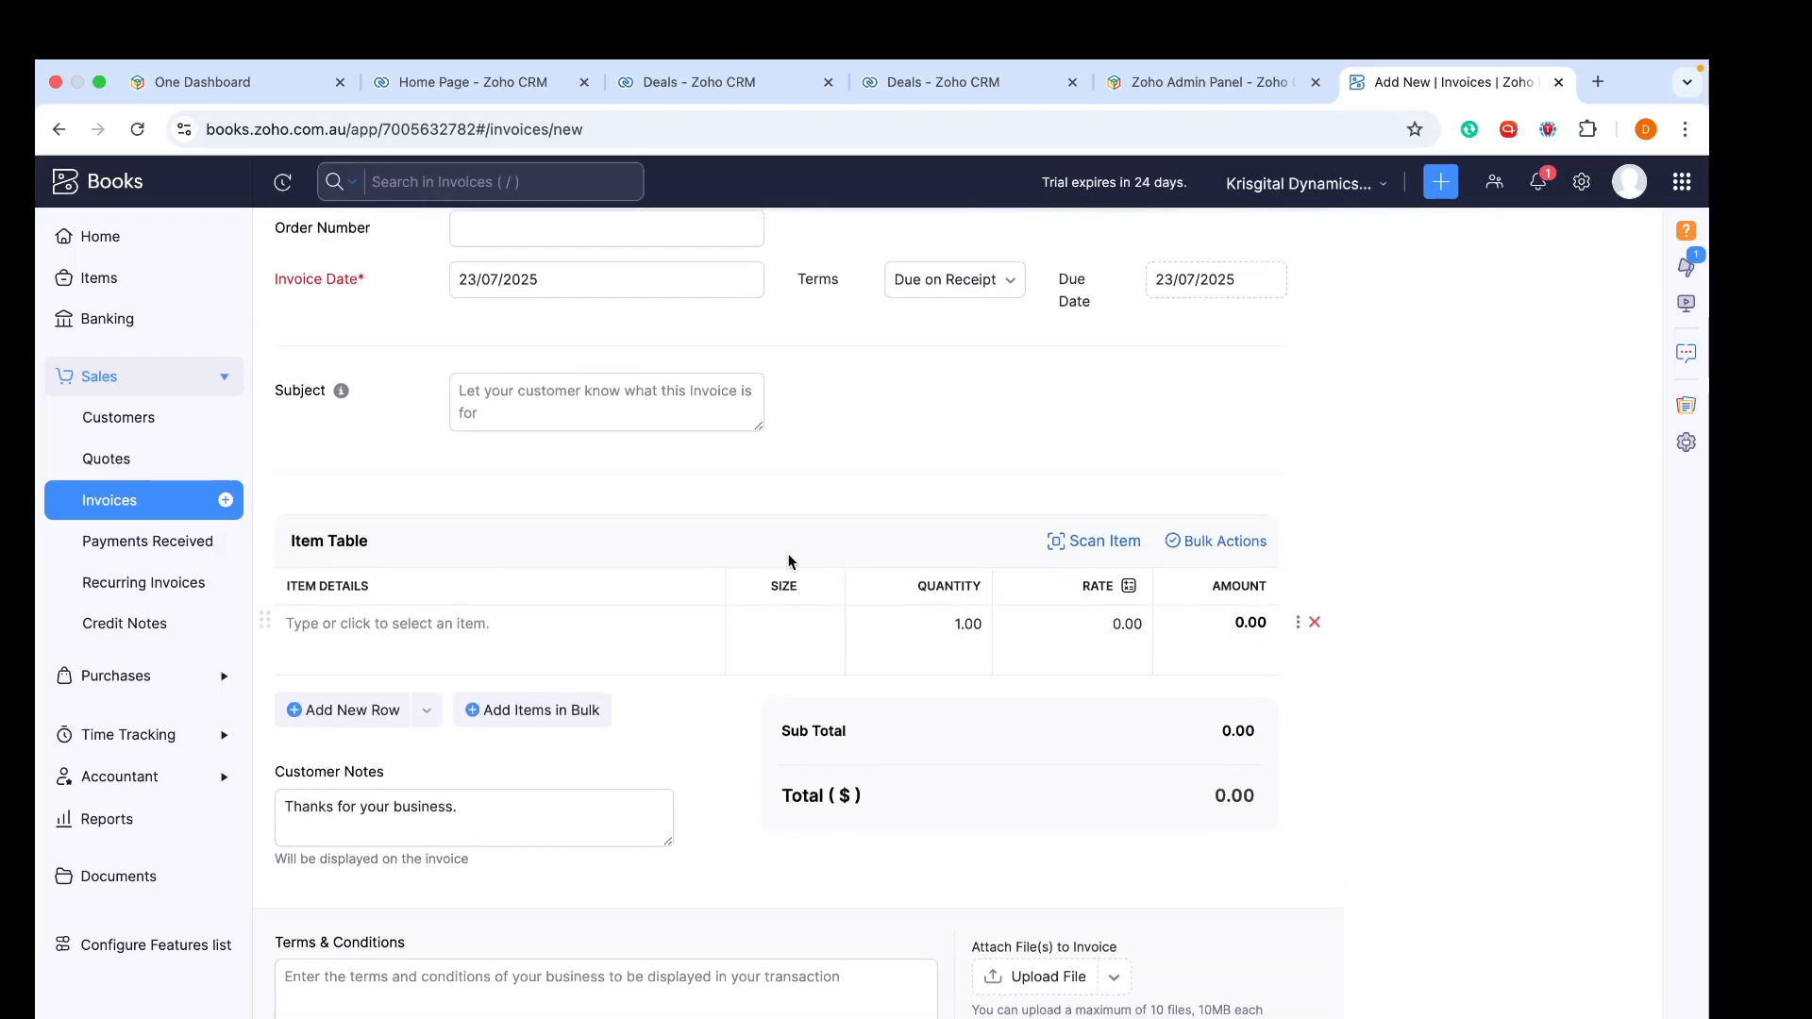
{"action": "left_click", "coordinate": [535, 627]}
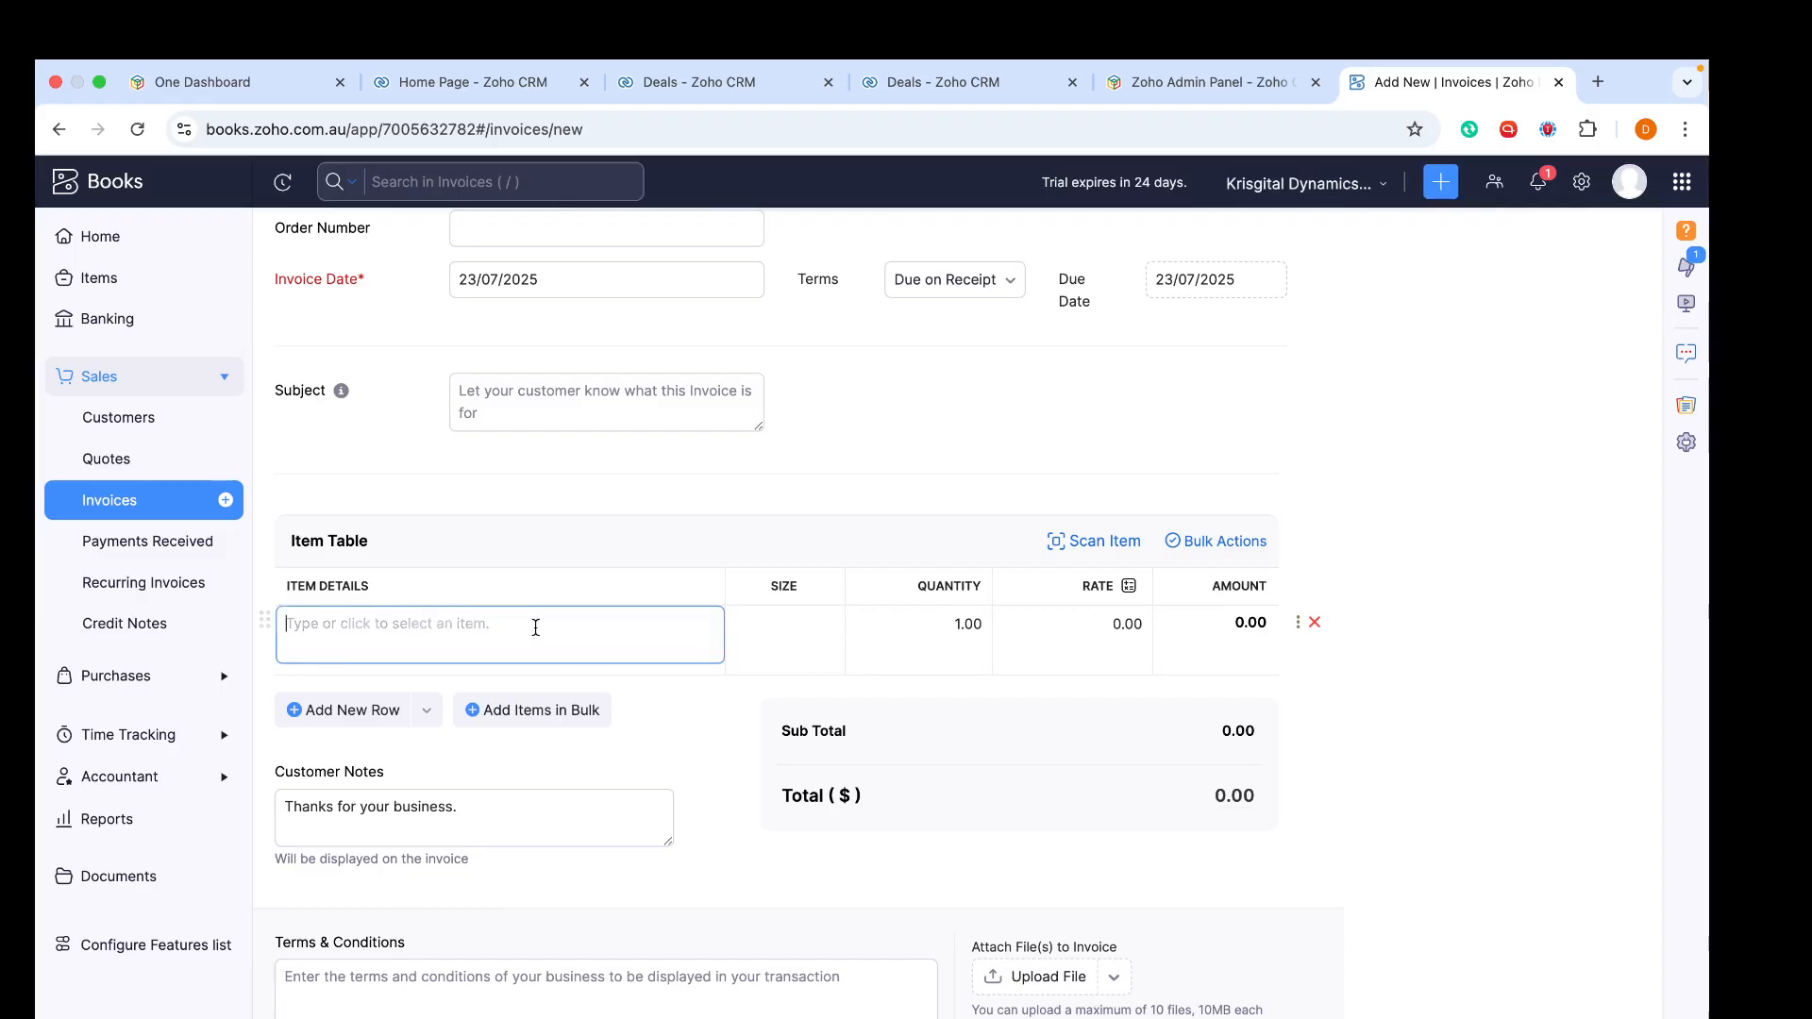
{"action": "left_click", "coordinate": [489, 708]}
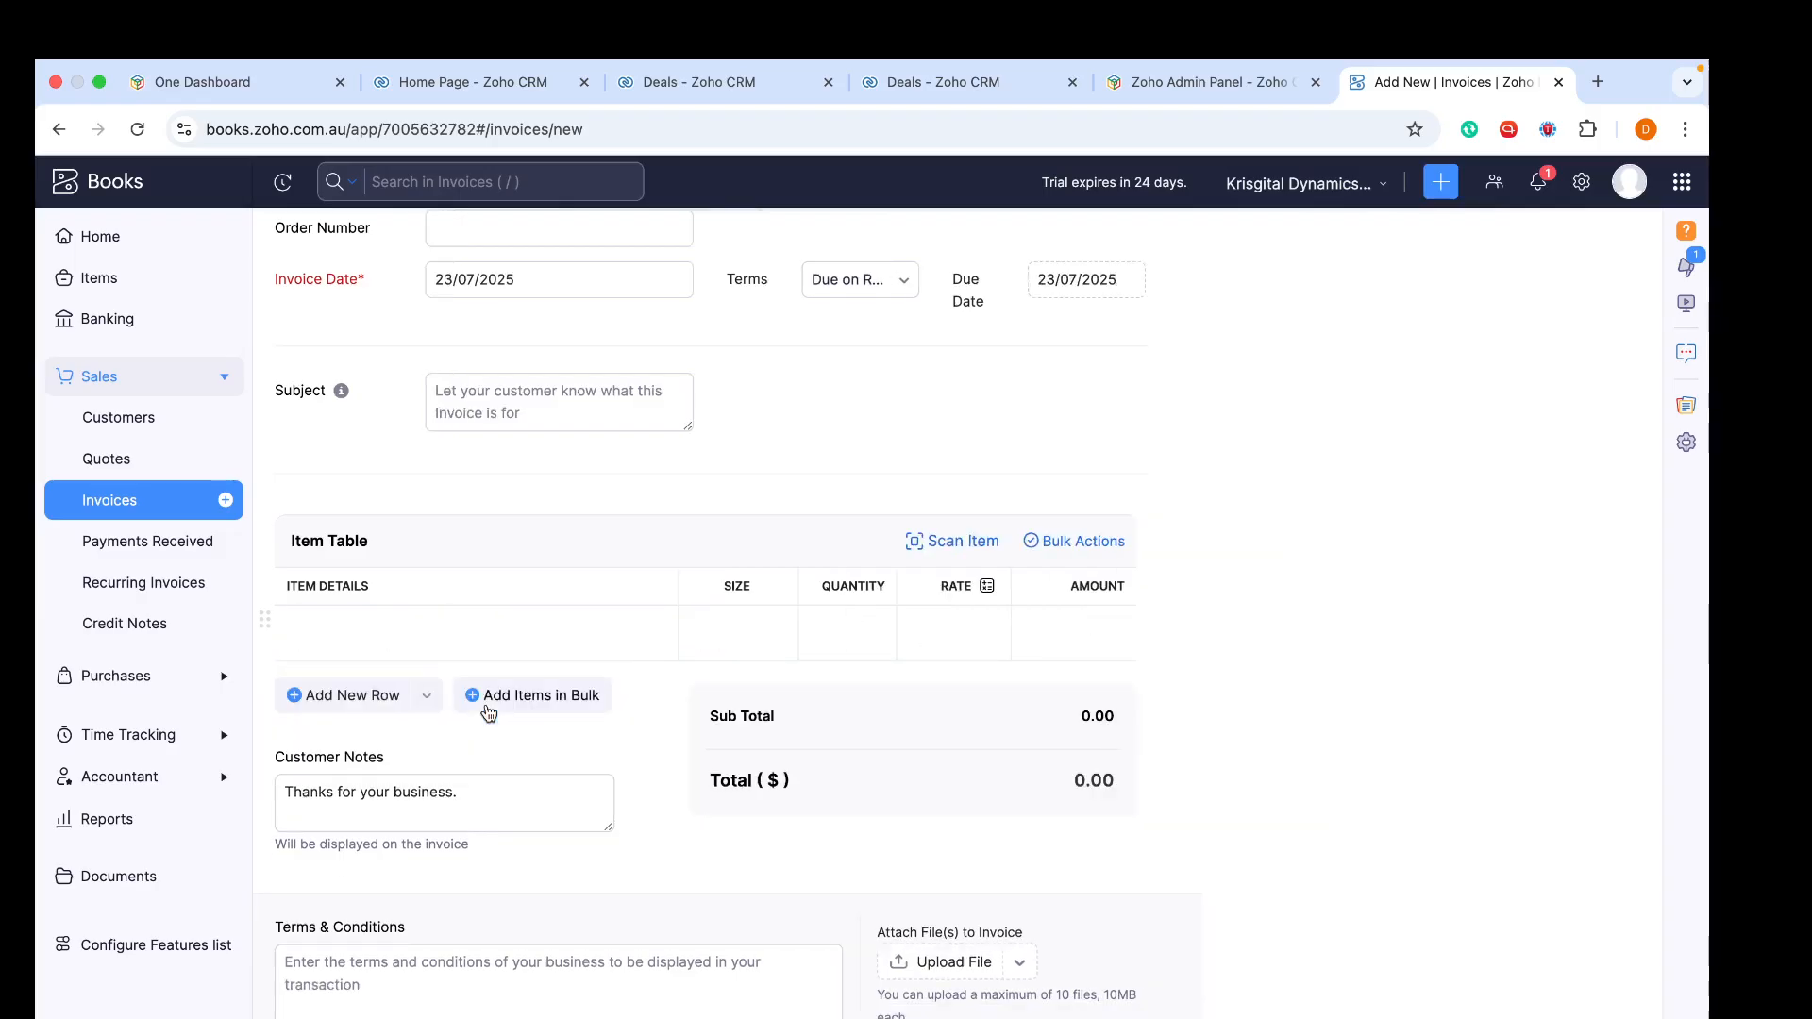
{"action": "left_click", "coordinate": [780, 623]}
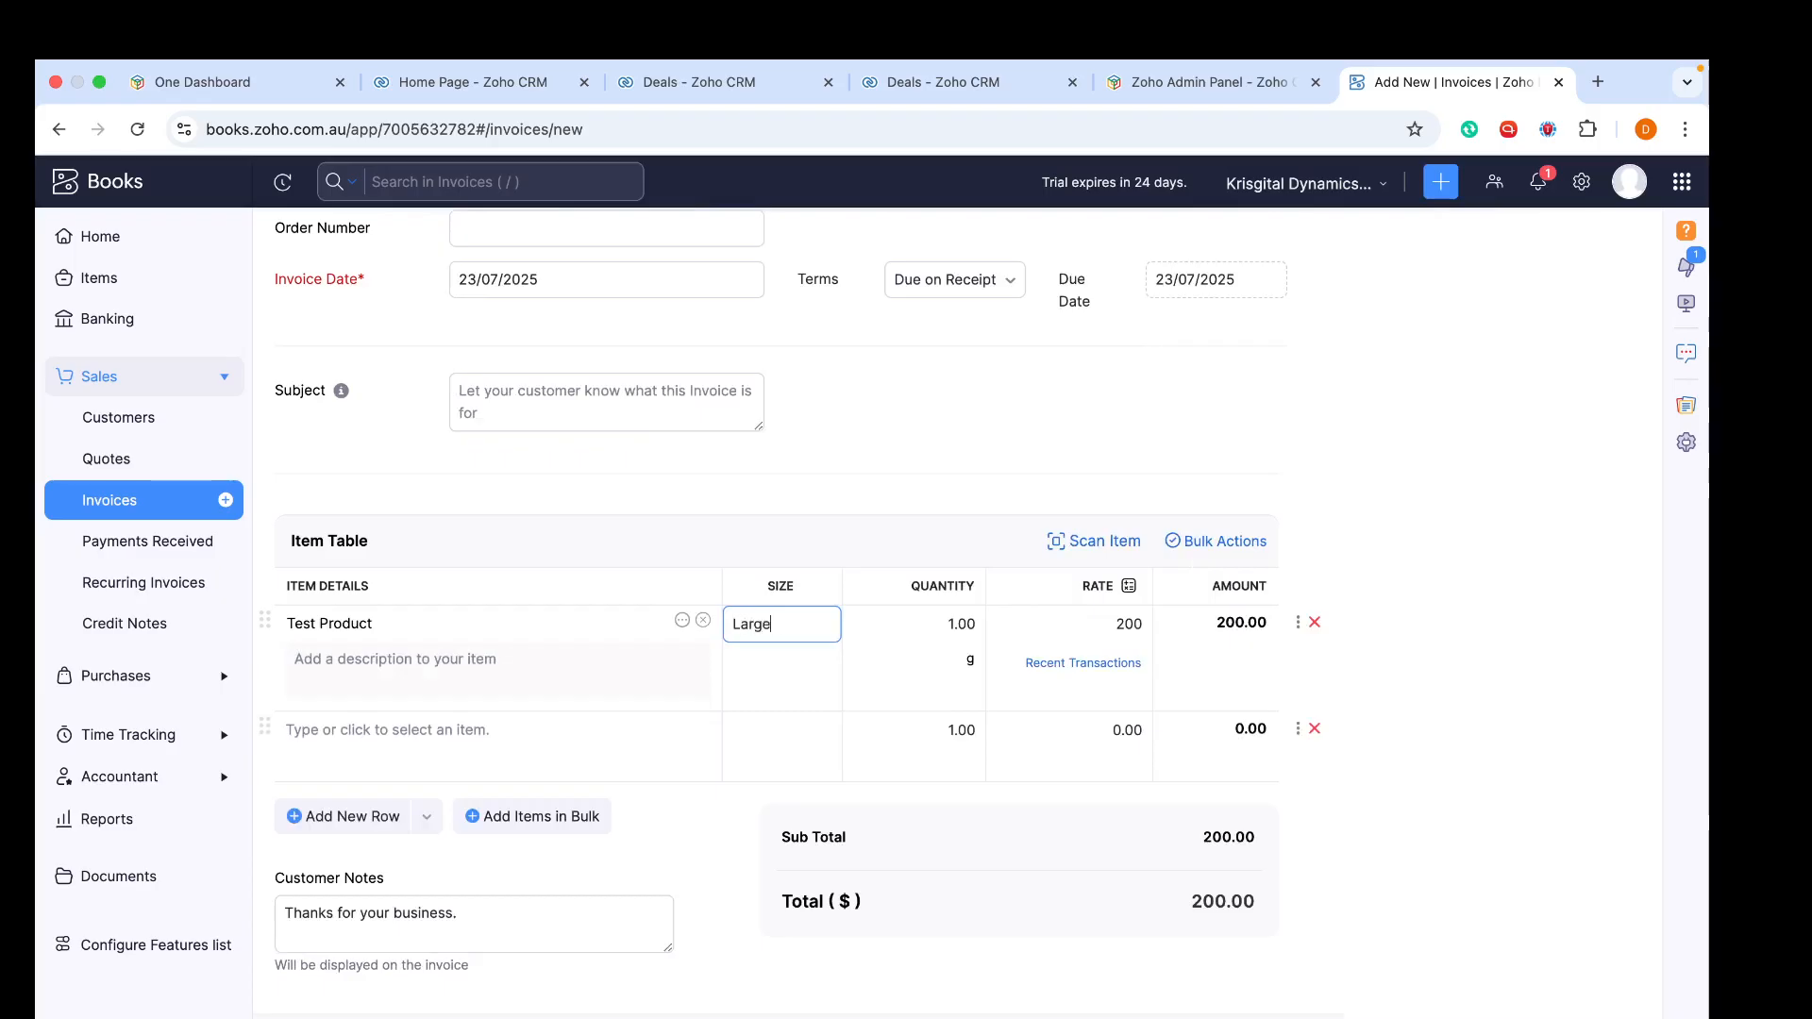
{"action": "left_click", "coordinate": [961, 439]}
- Select the customer for the new invoice
{"action": "scroll", "coordinate": [960, 439], "scroll_direction": "down", "scroll_amount": 3}
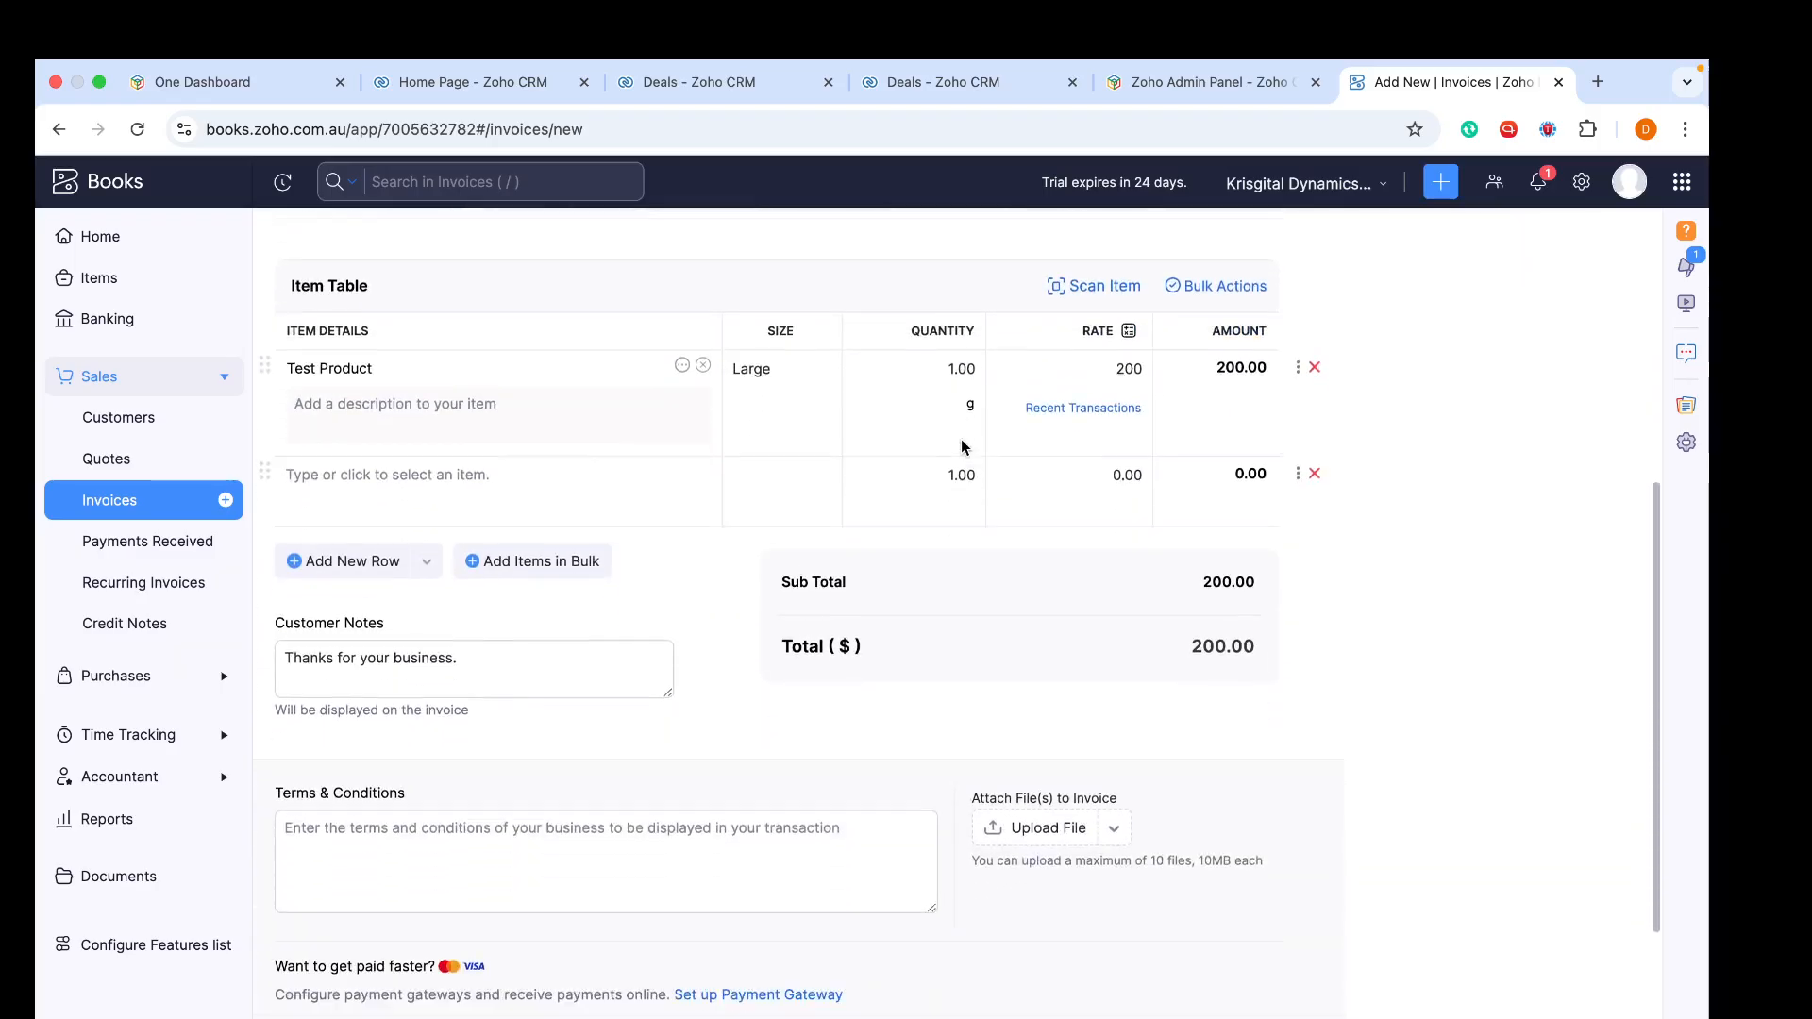
{"action": "scroll", "coordinate": [686, 810], "scroll_direction": "up", "scroll_amount": 2}
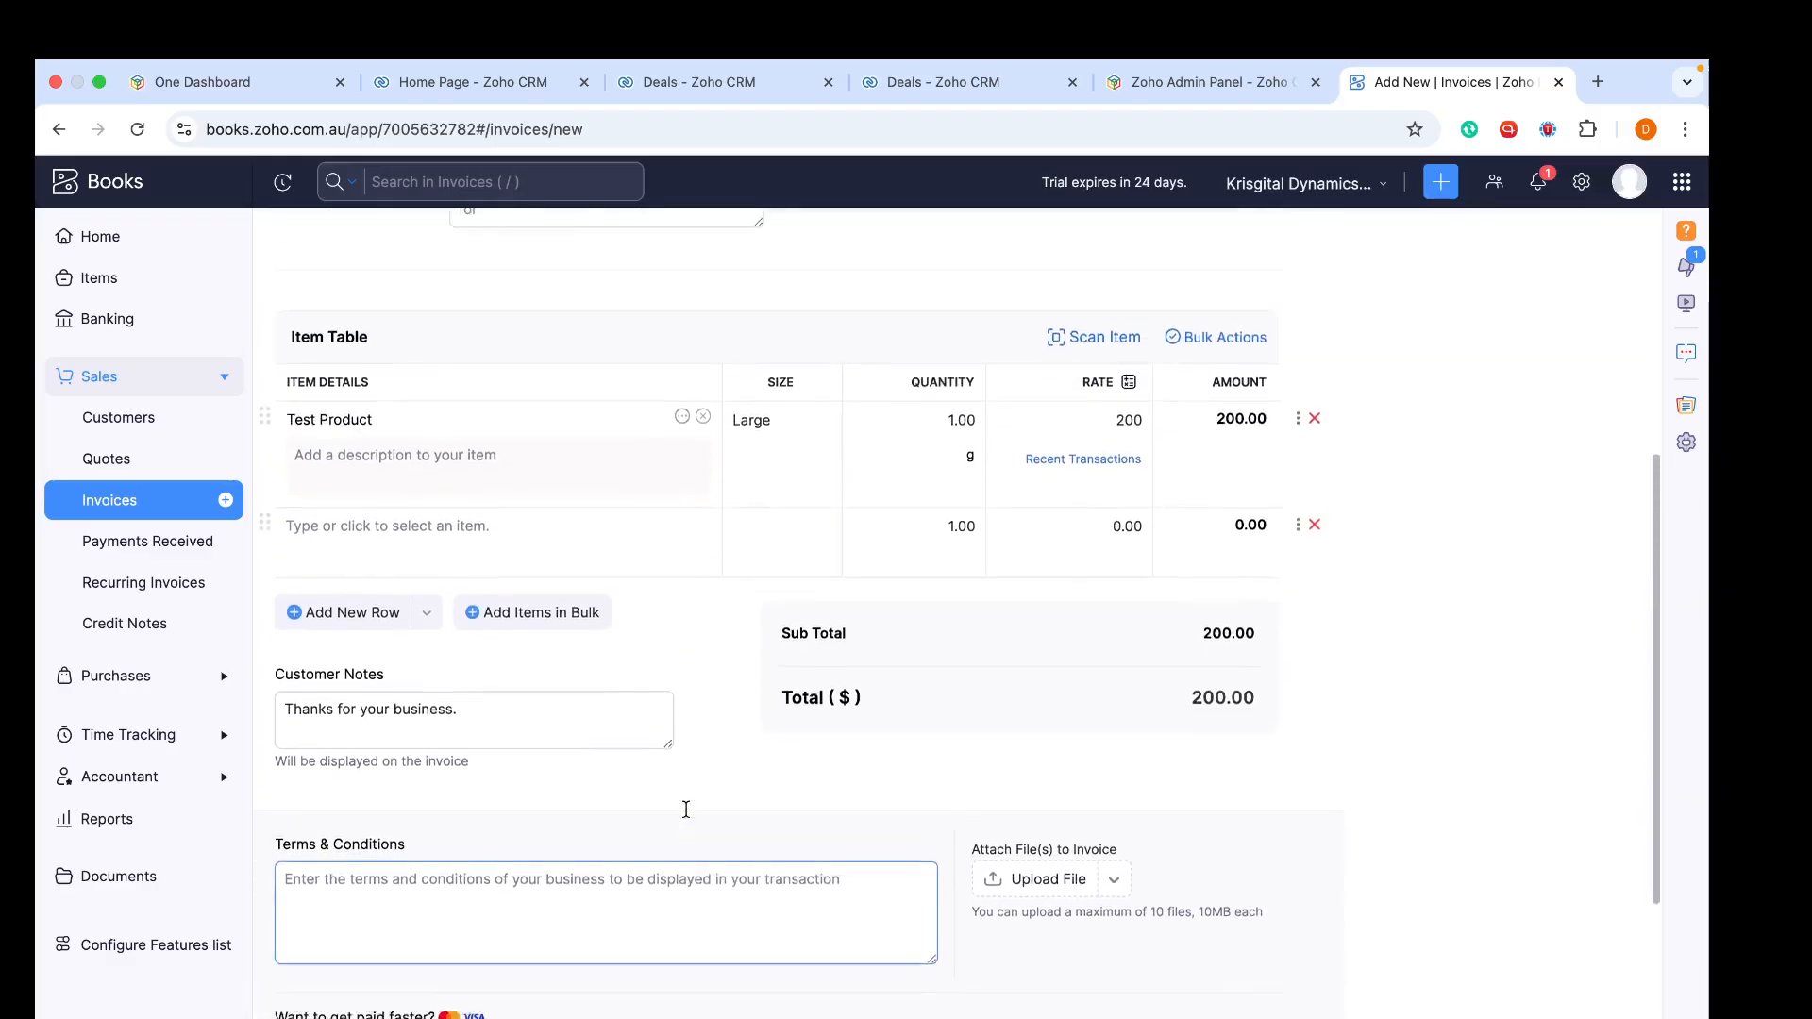
{"action": "scroll", "coordinate": [686, 809], "scroll_direction": "up", "scroll_amount": 4}
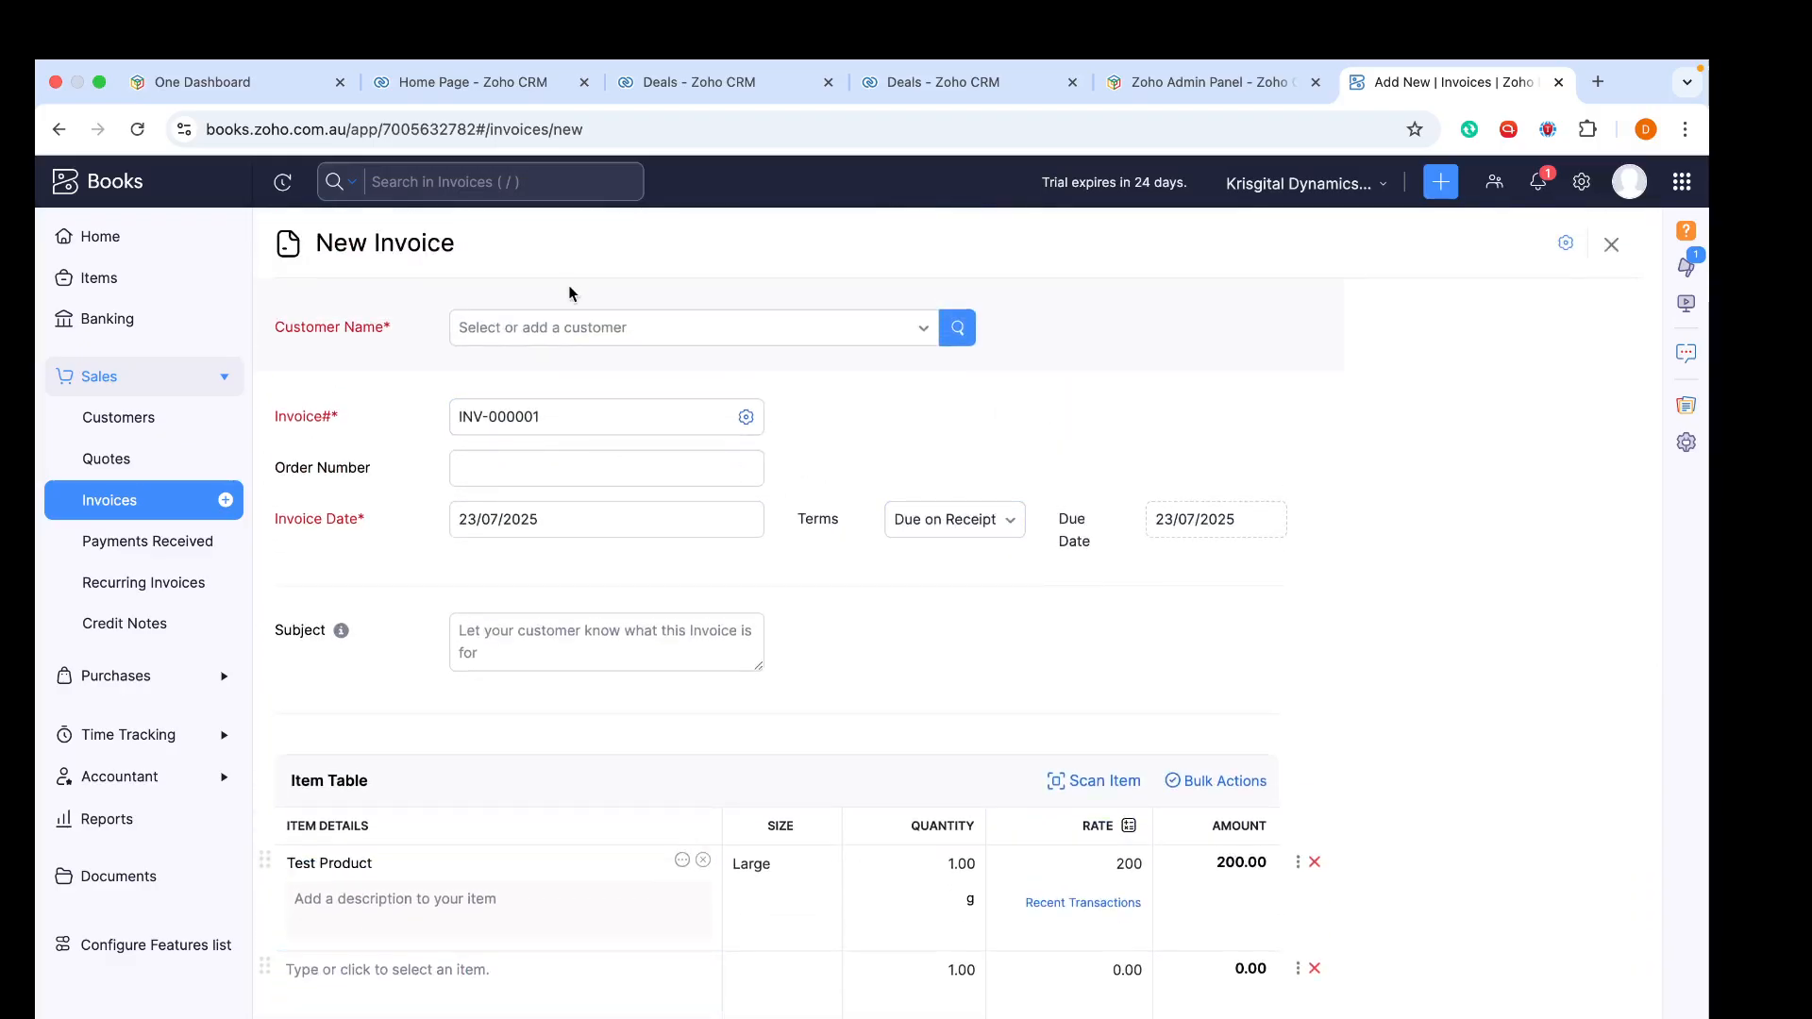
{"action": "left_click", "coordinate": [564, 332]}
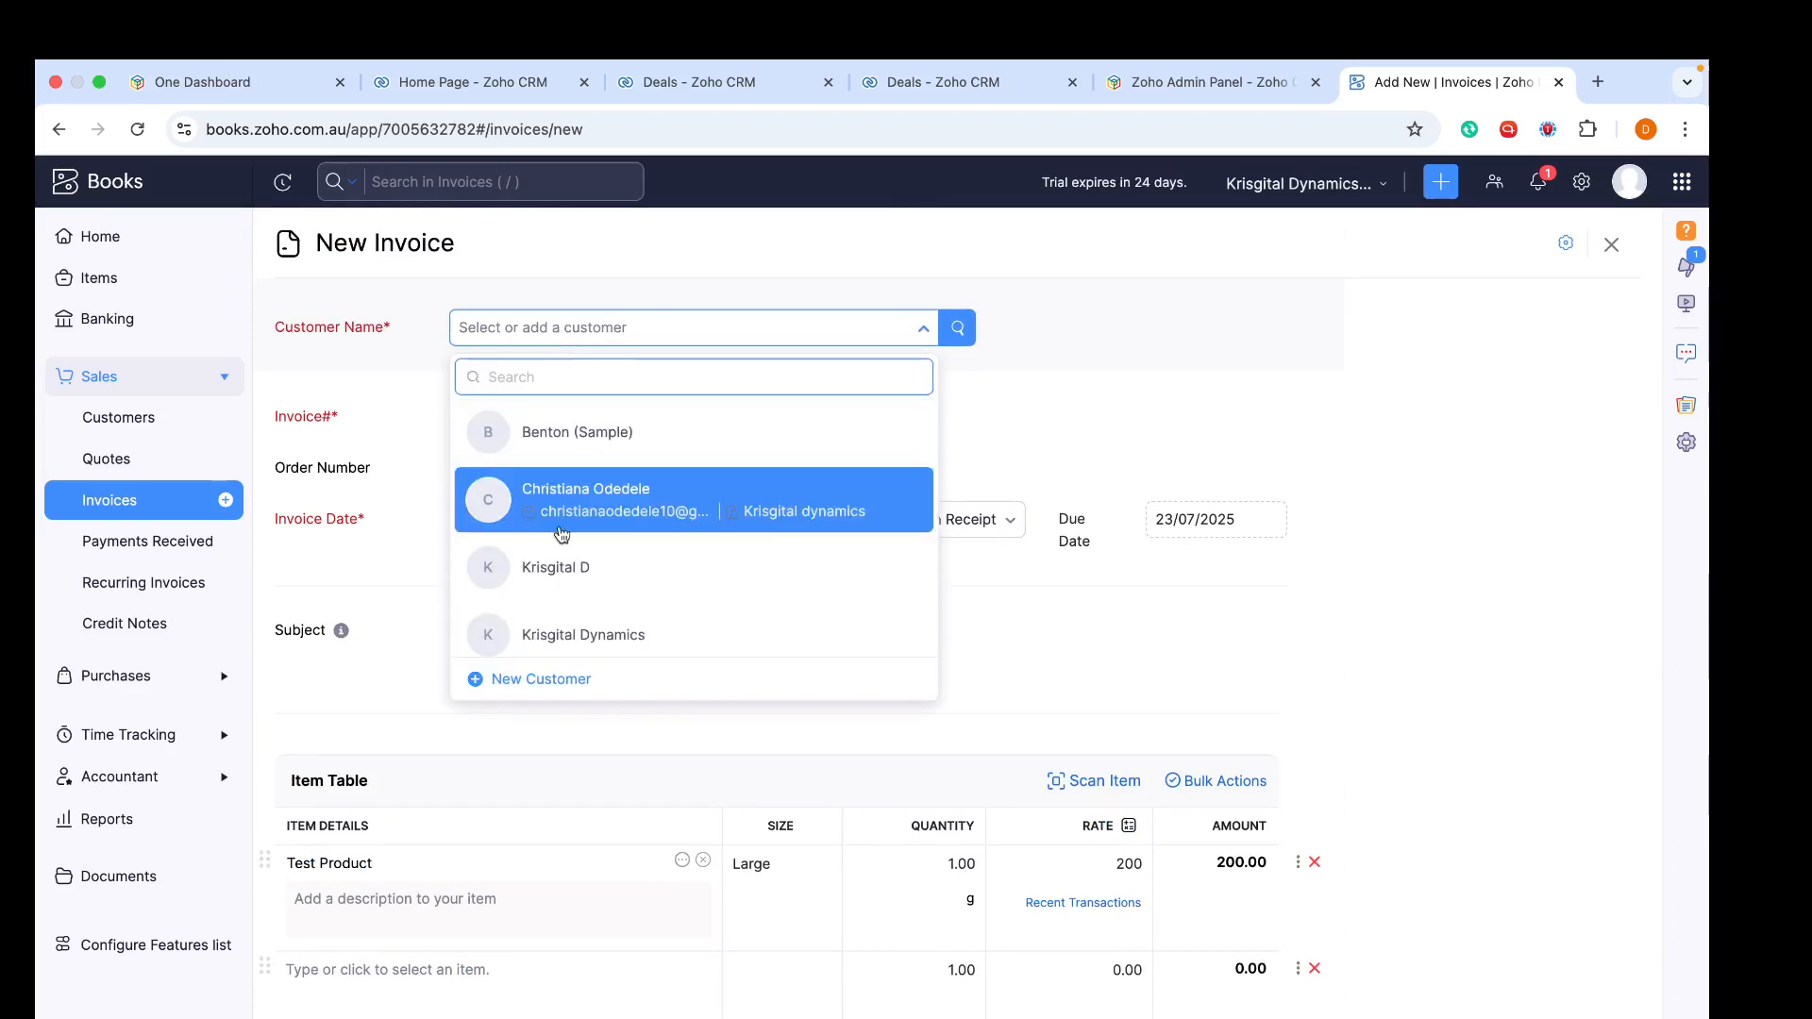
{"action": "left_click", "coordinate": [559, 566]}
{"action": "left_click", "coordinate": [587, 326]}
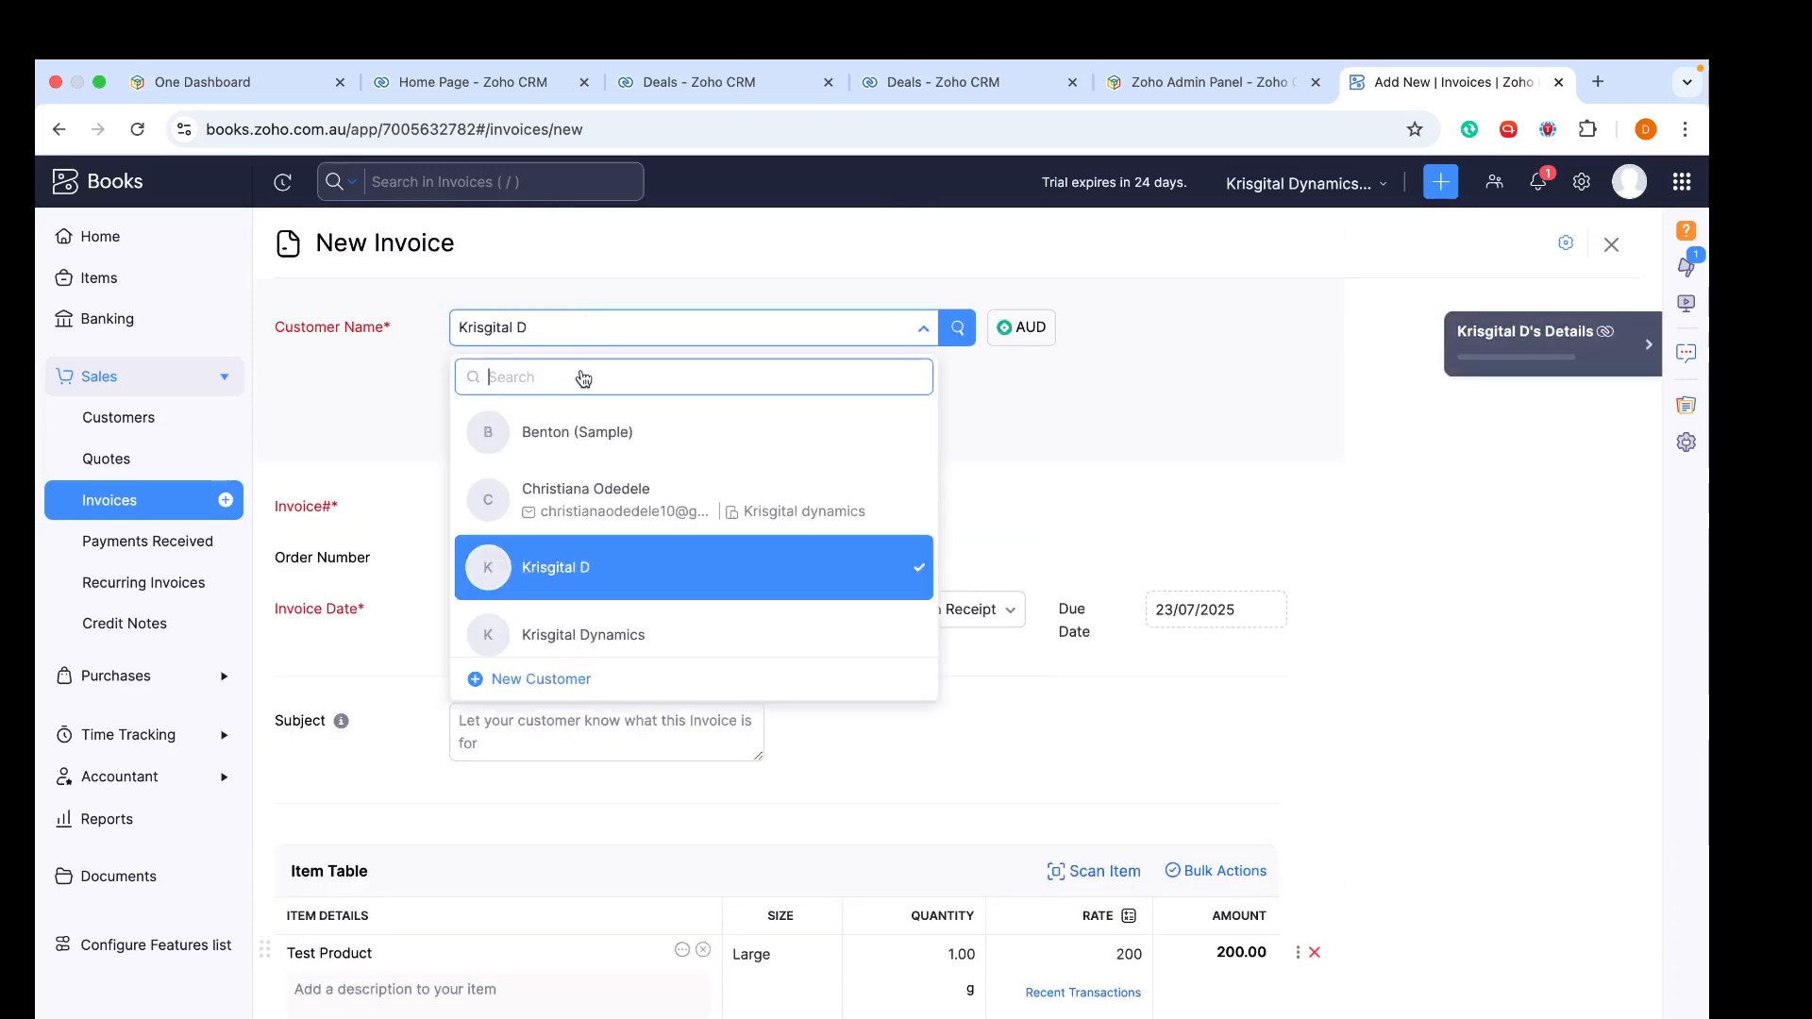
{"action": "left_click", "coordinate": [586, 500]}
{"action": "scroll", "coordinate": [585, 505], "scroll_direction": "down", "scroll_amount": 10}
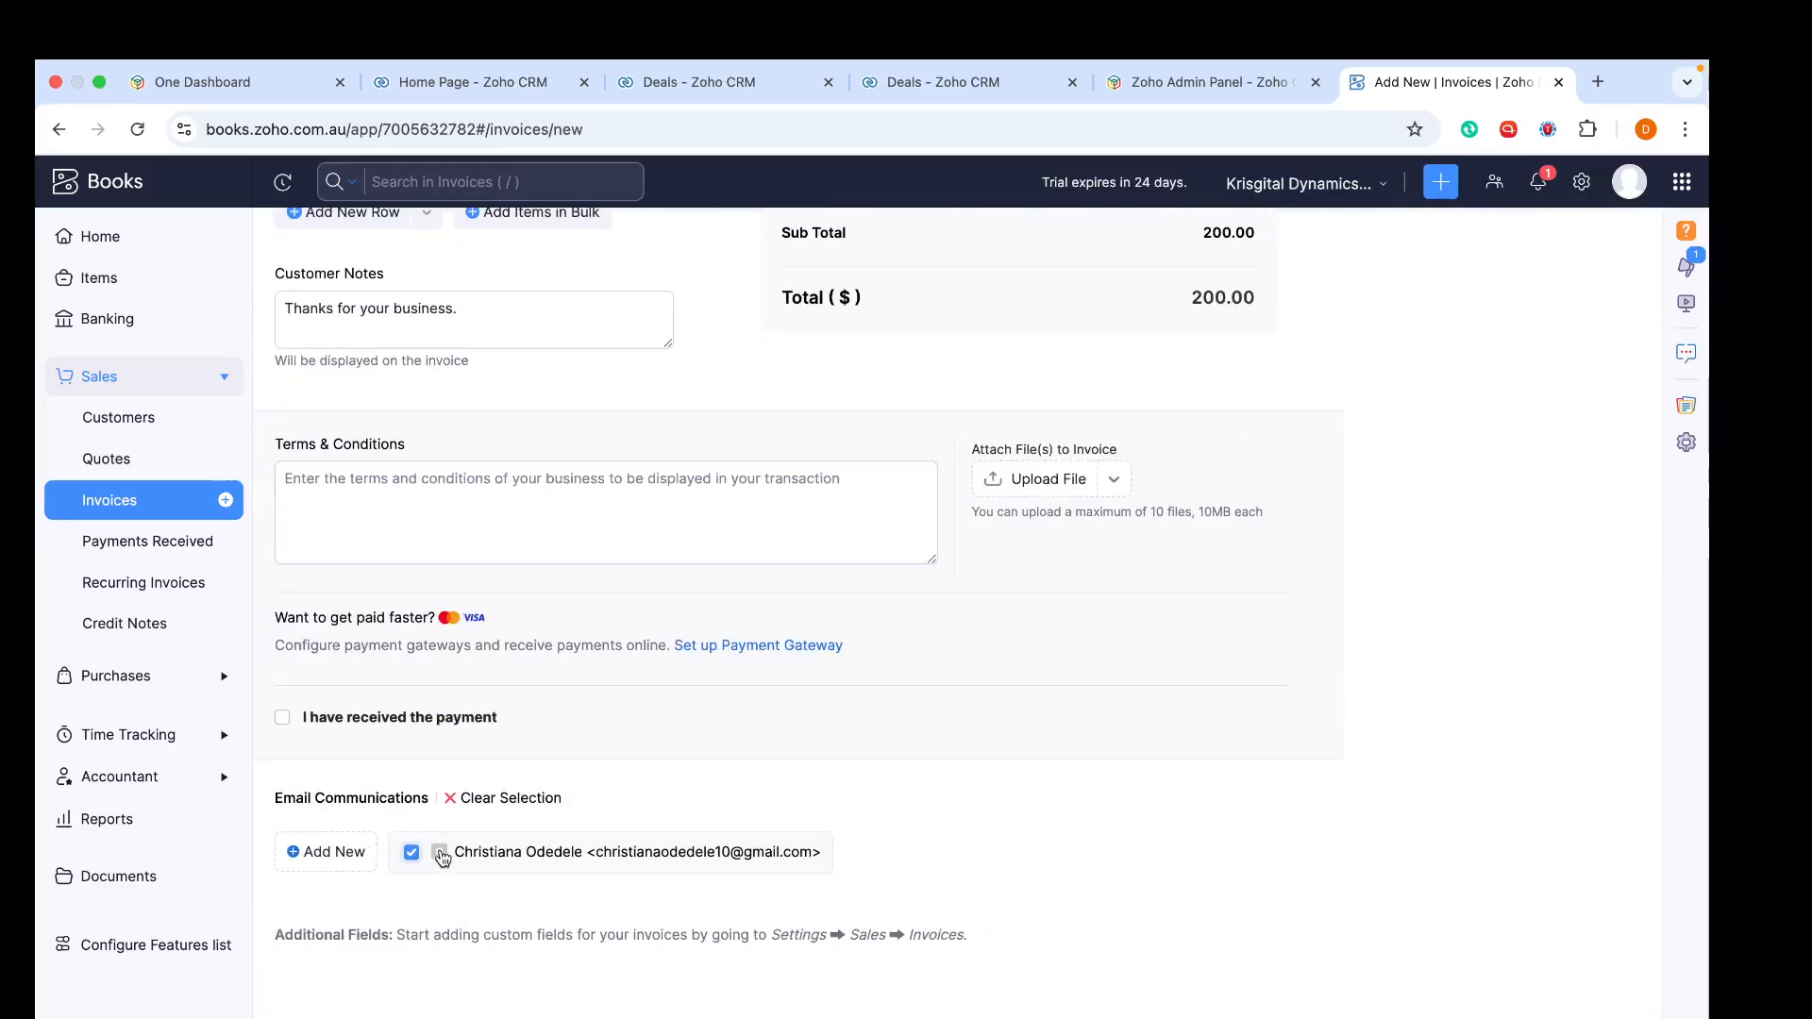
{"action": "scroll", "coordinate": [442, 854], "scroll_direction": "up", "scroll_amount": 2}
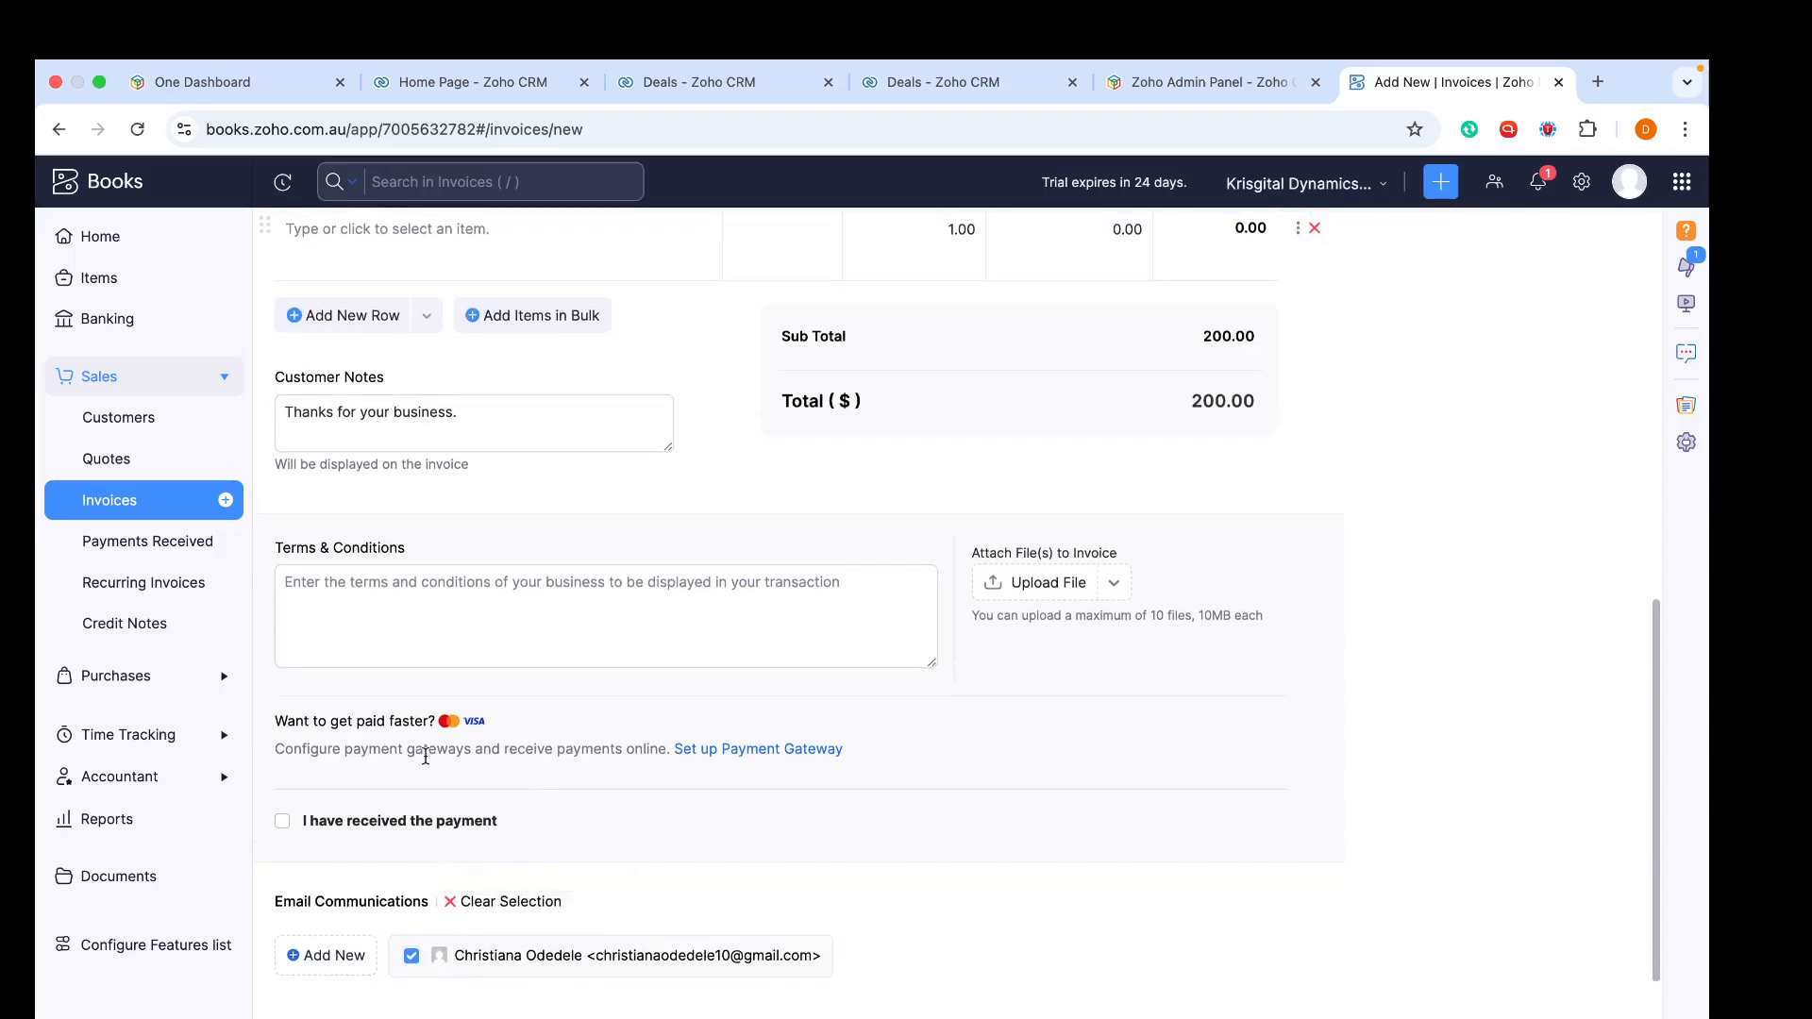
{"action": "left_click", "coordinate": [284, 820]}
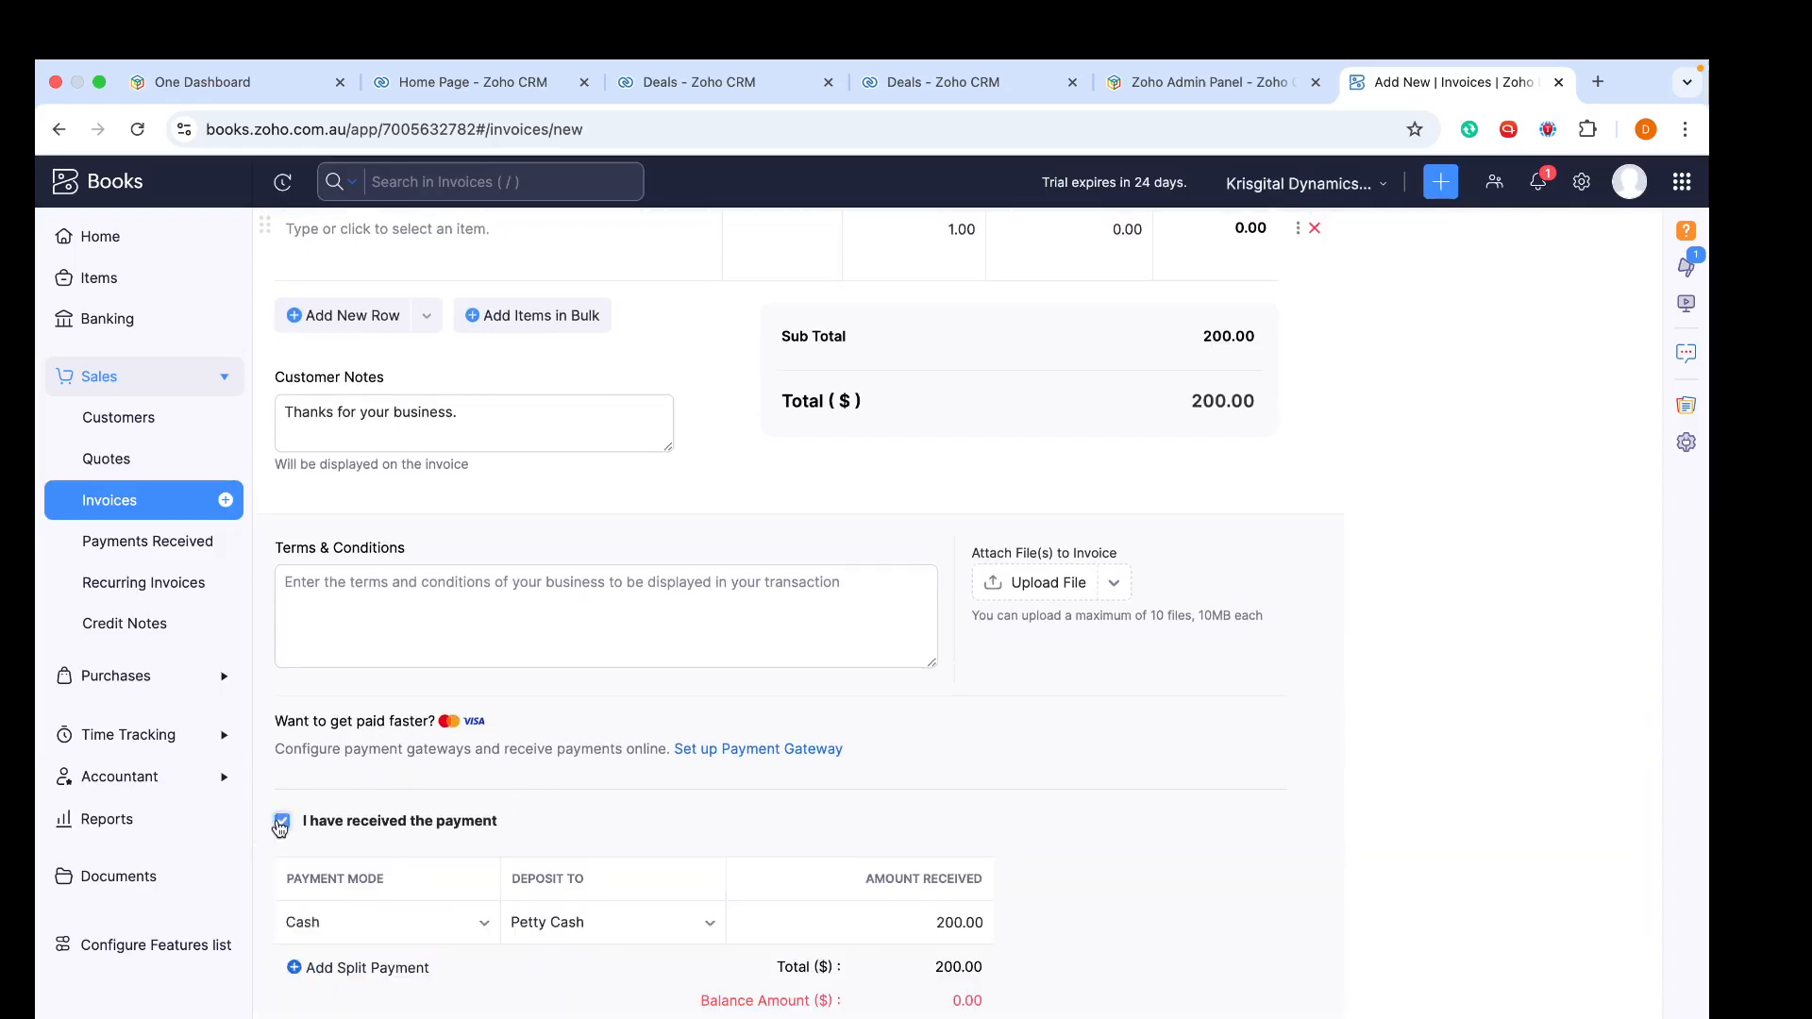
{"action": "scroll", "coordinate": [500, 812], "scroll_direction": "down", "scroll_amount": 5}
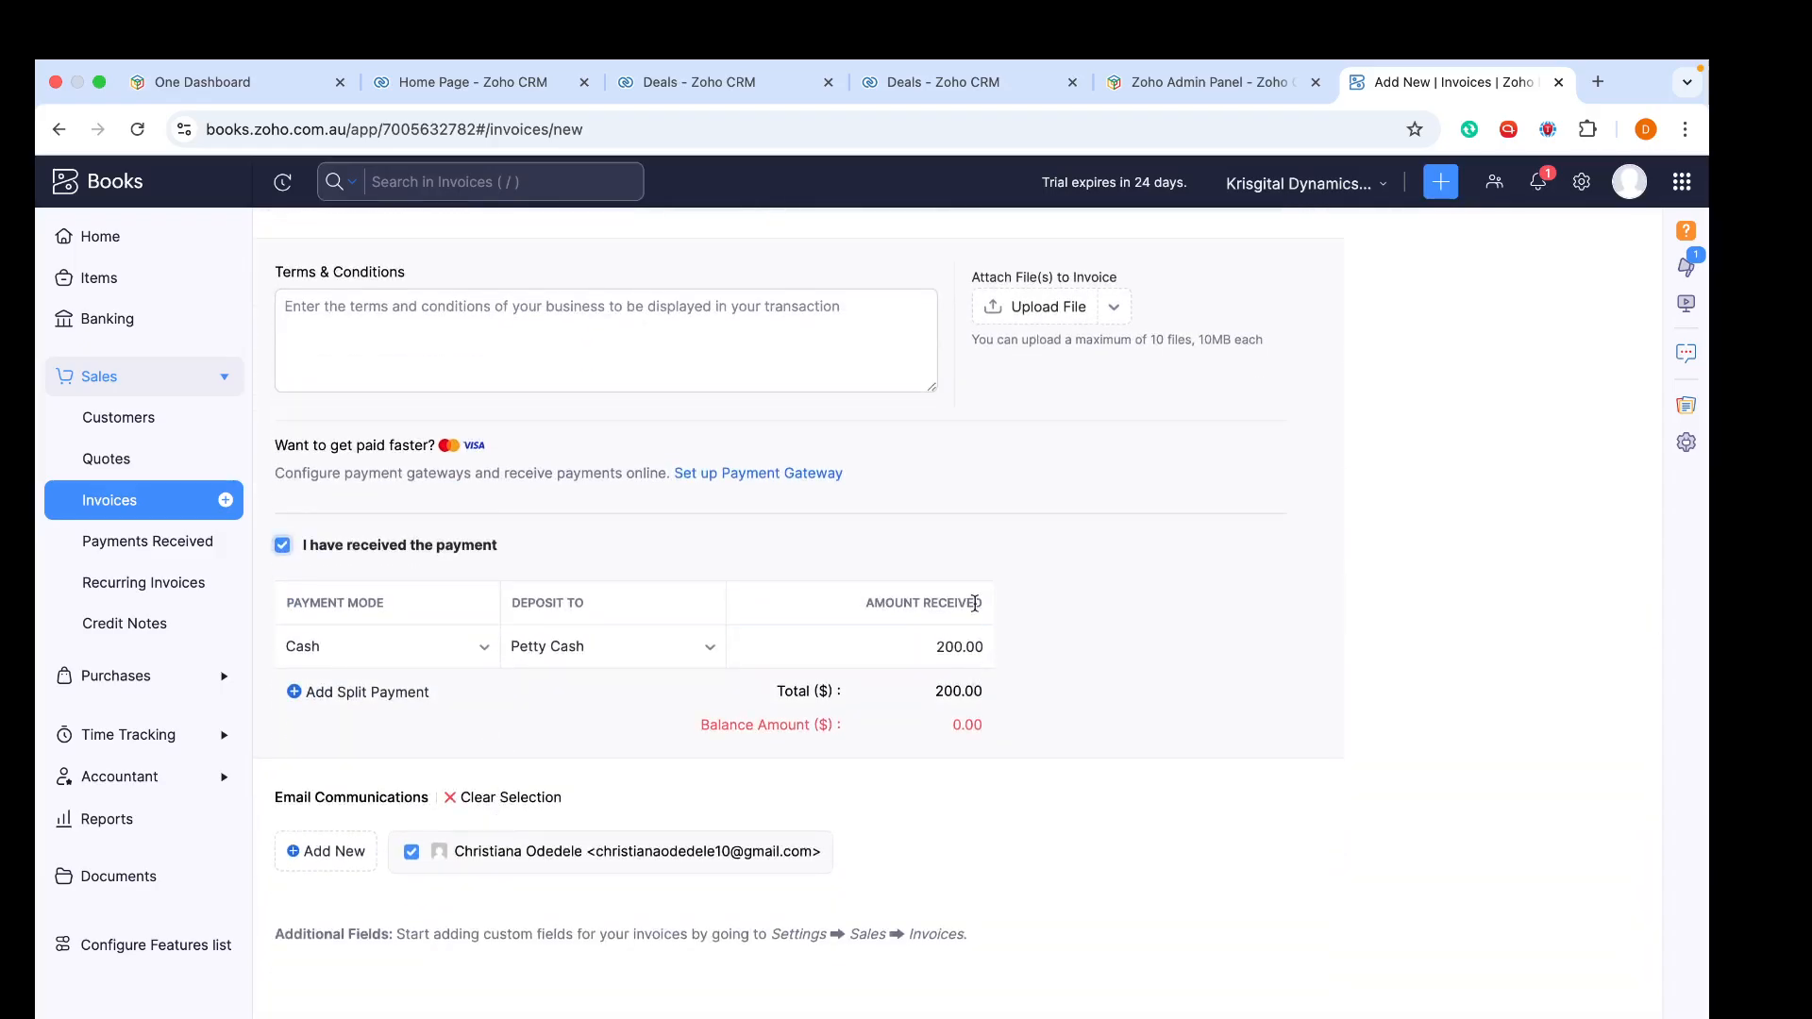
{"action": "left_click", "coordinate": [283, 544]}
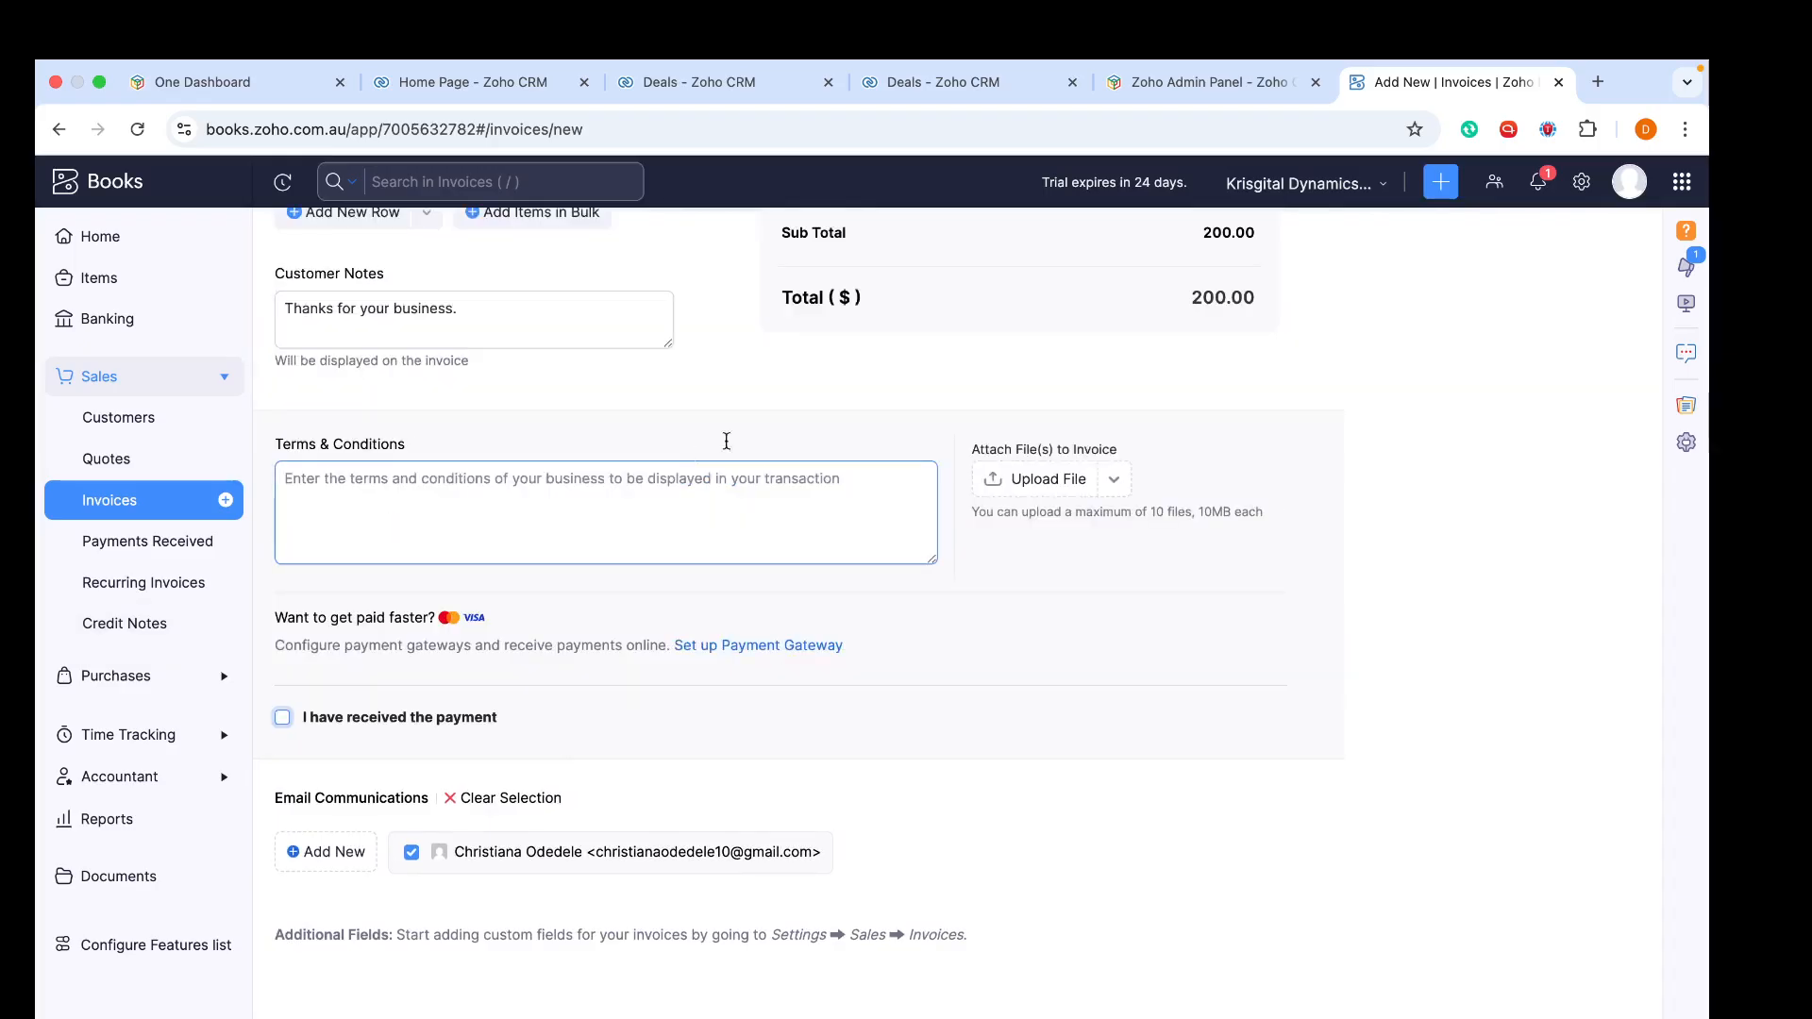
- Save the invoice for sending and remove the Cc recipient from the email
{"action": "scroll", "coordinate": [783, 412], "scroll_direction": "up", "scroll_amount": 15}
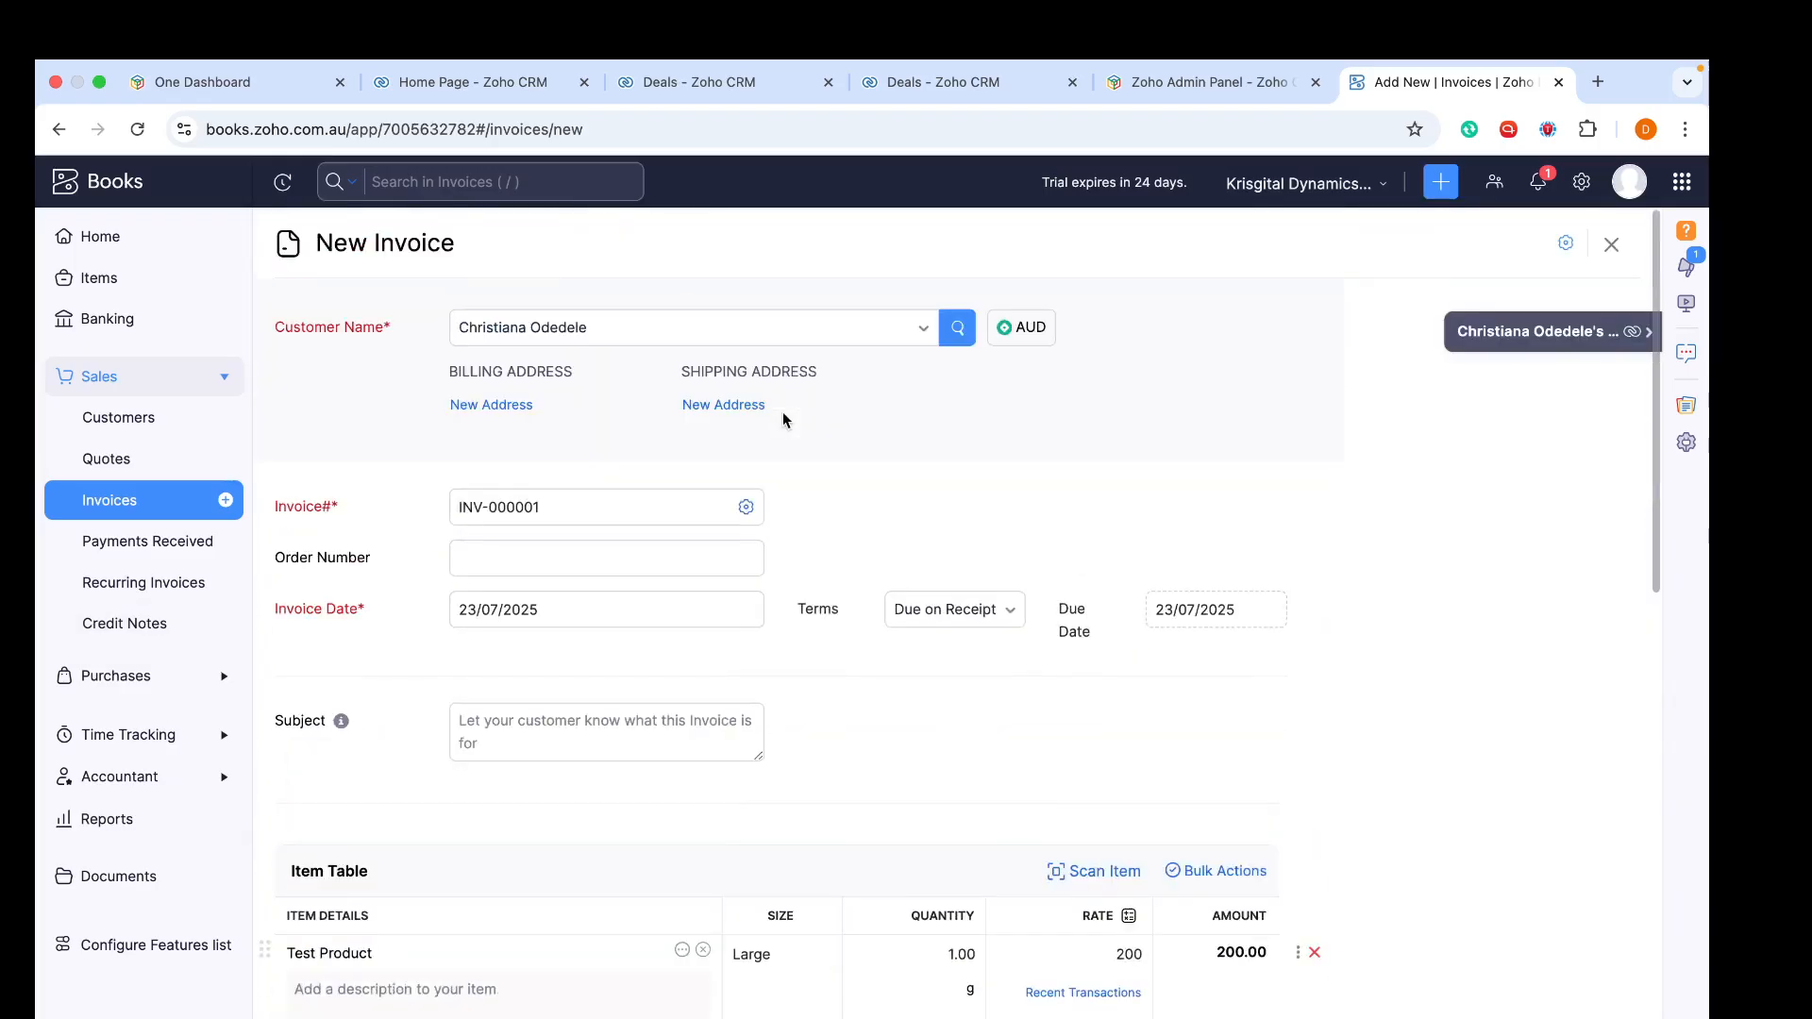
{"action": "scroll", "coordinate": [783, 411], "scroll_direction": "down", "scroll_amount": 15}
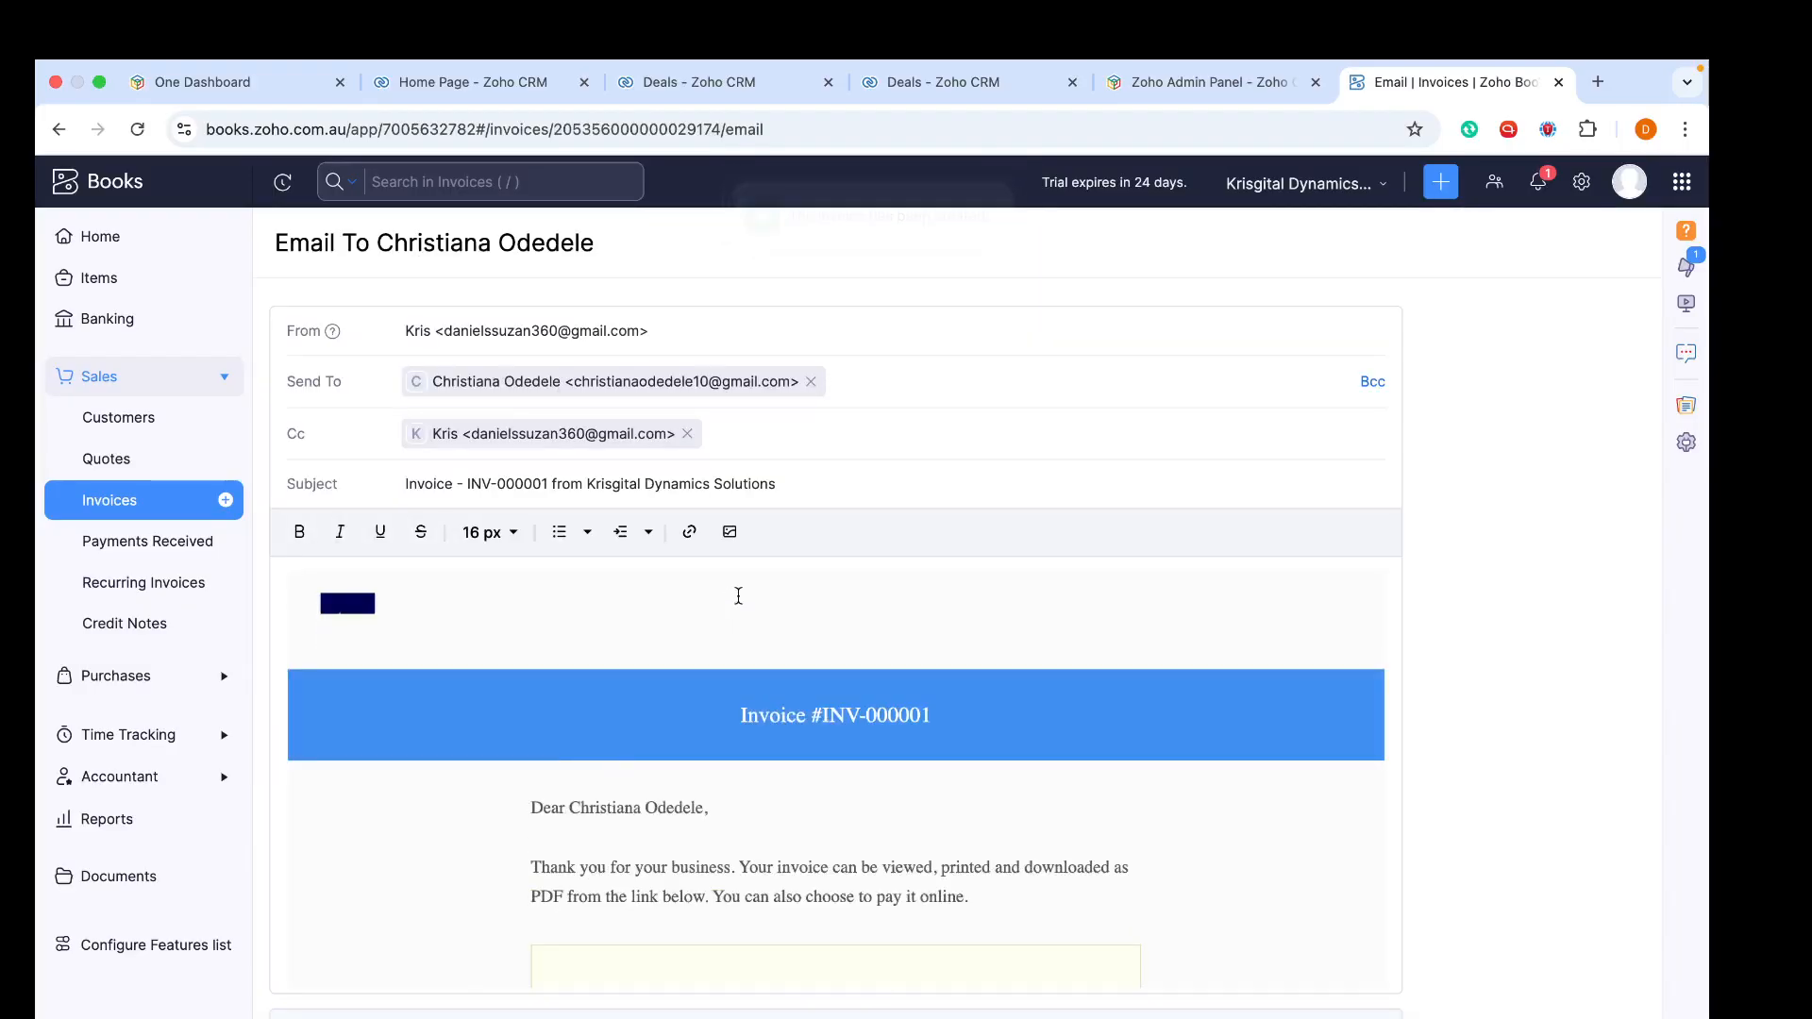
{"action": "left_click", "coordinate": [693, 435]}
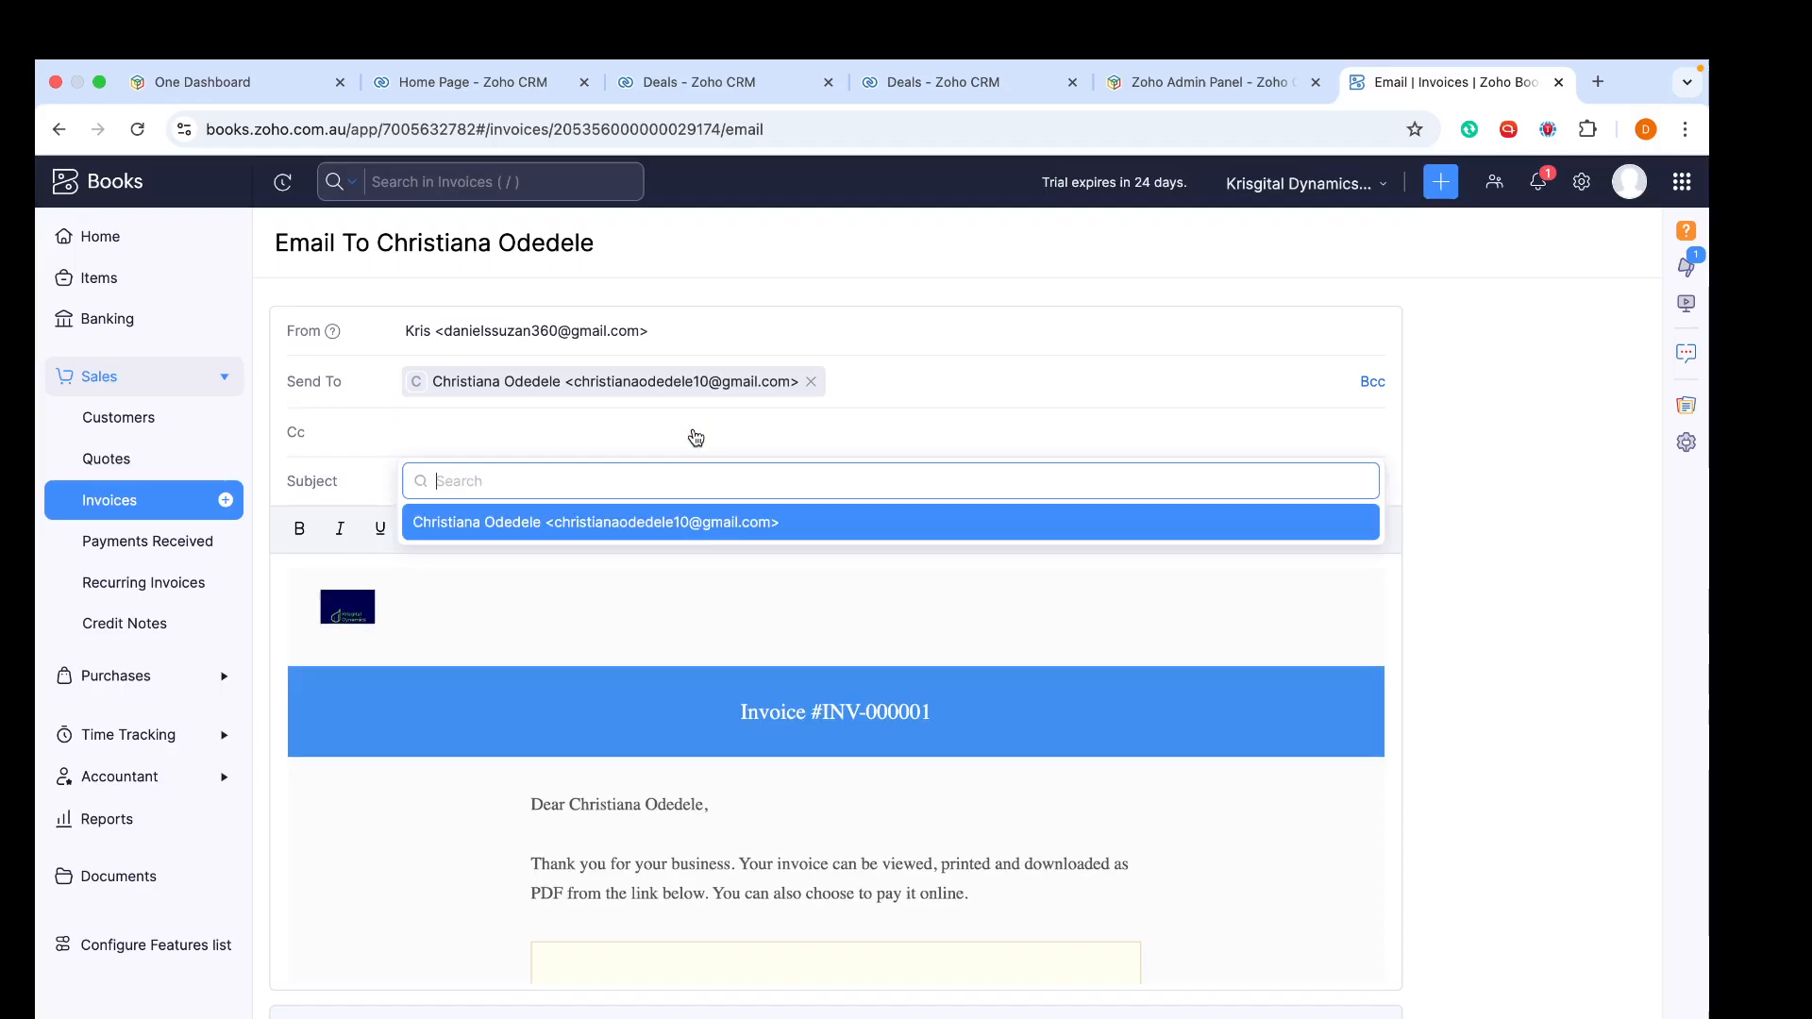
{"action": "left_click", "coordinate": [641, 618]}
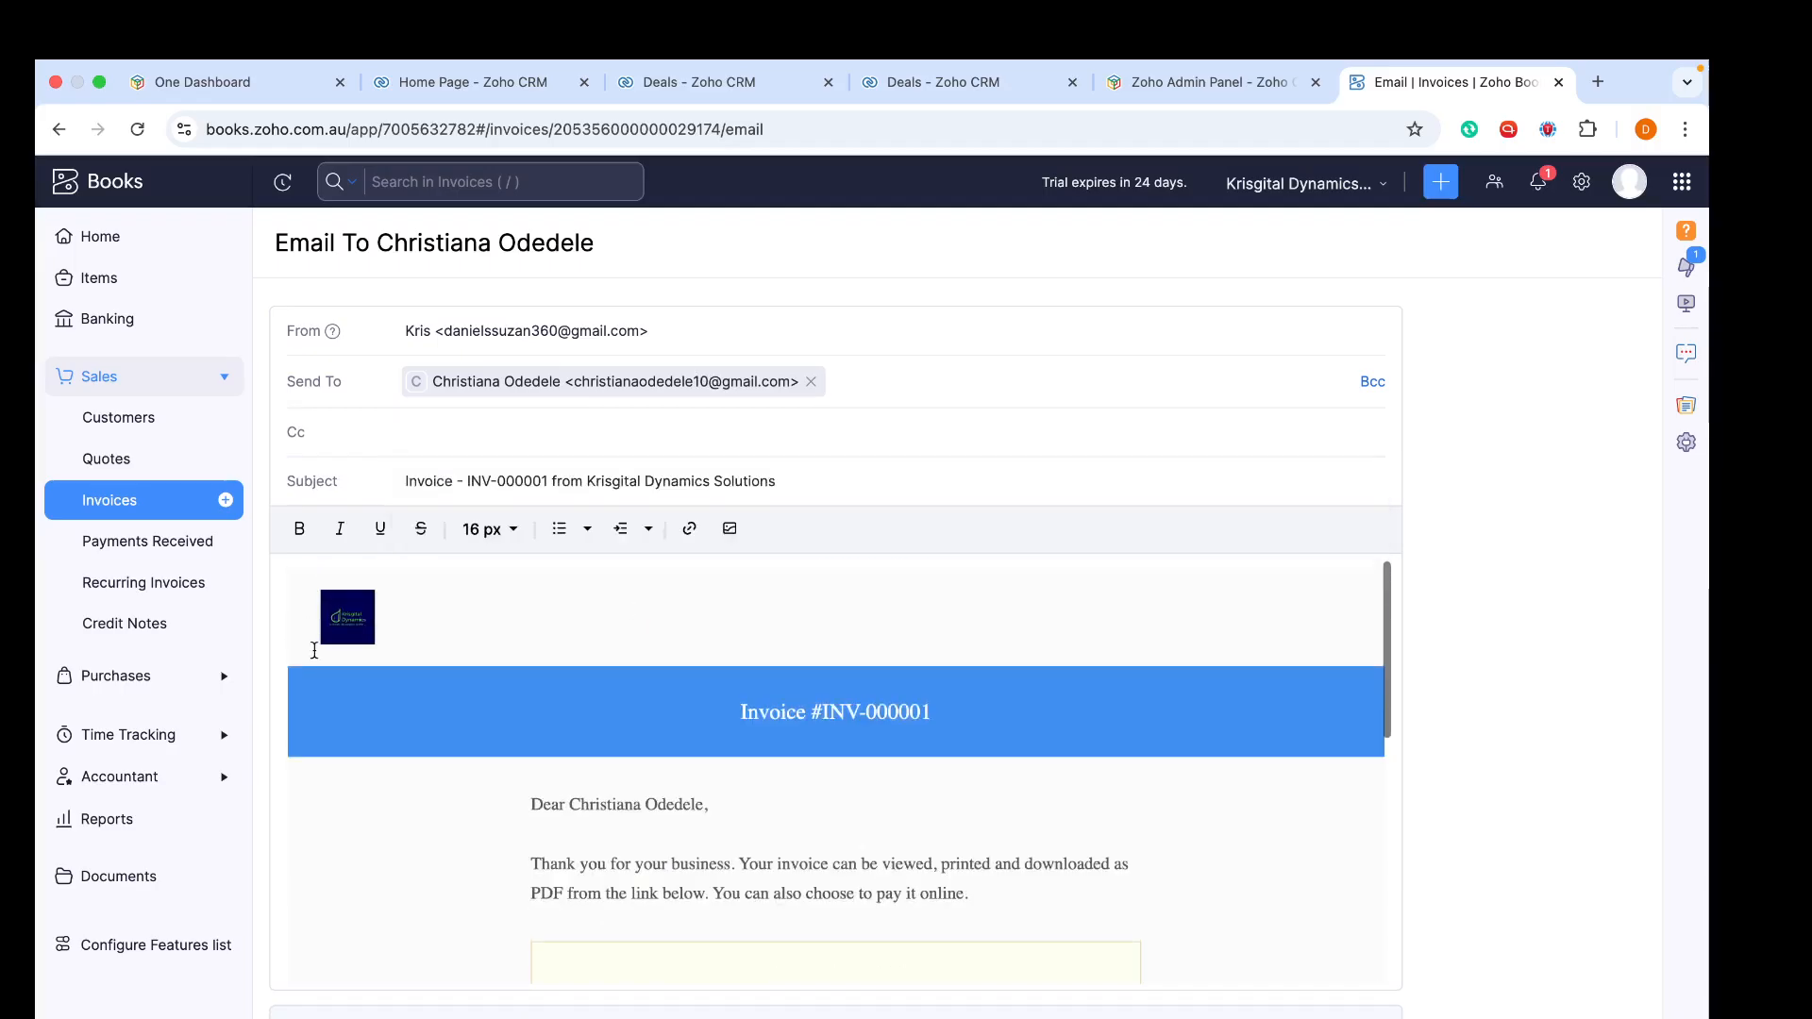
- Send the invoice email with the invoice PDF attached and decline the automated payment reminders offer
{"action": "scroll", "coordinate": [344, 654], "scroll_direction": "down", "scroll_amount": 10}
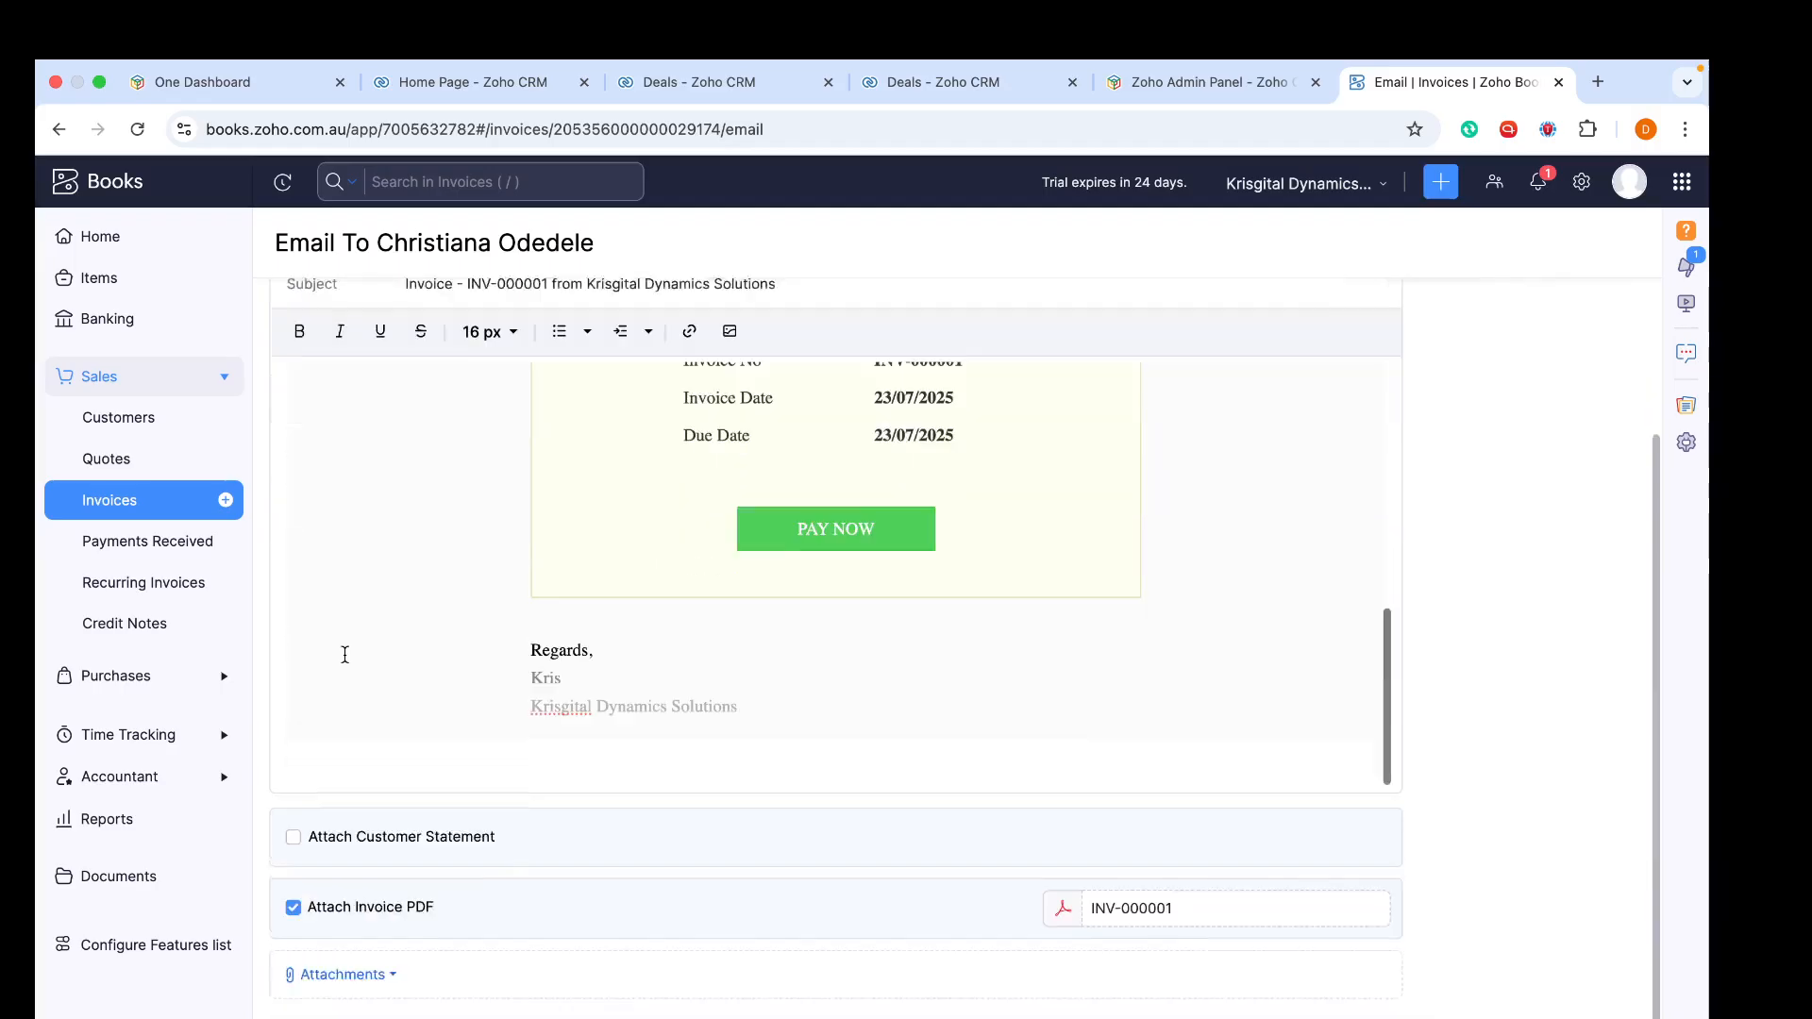
{"action": "left_click", "coordinate": [292, 822]}
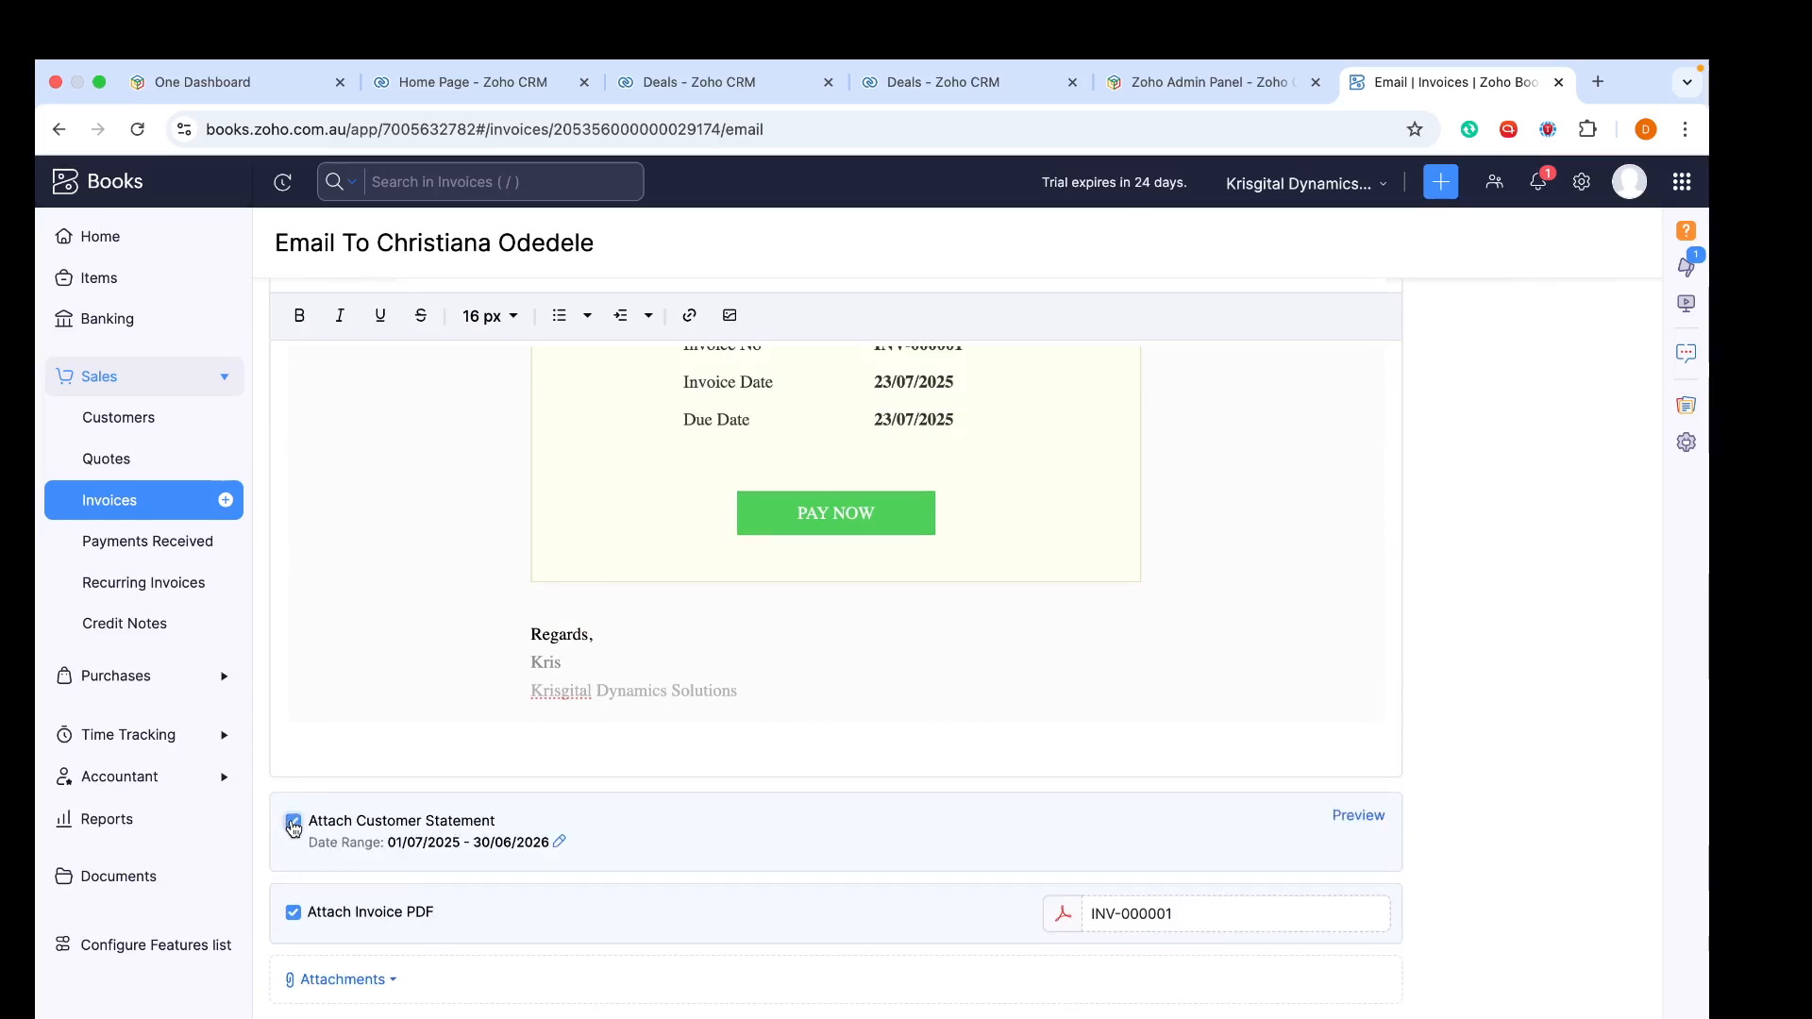
{"action": "left_click", "coordinate": [292, 823]}
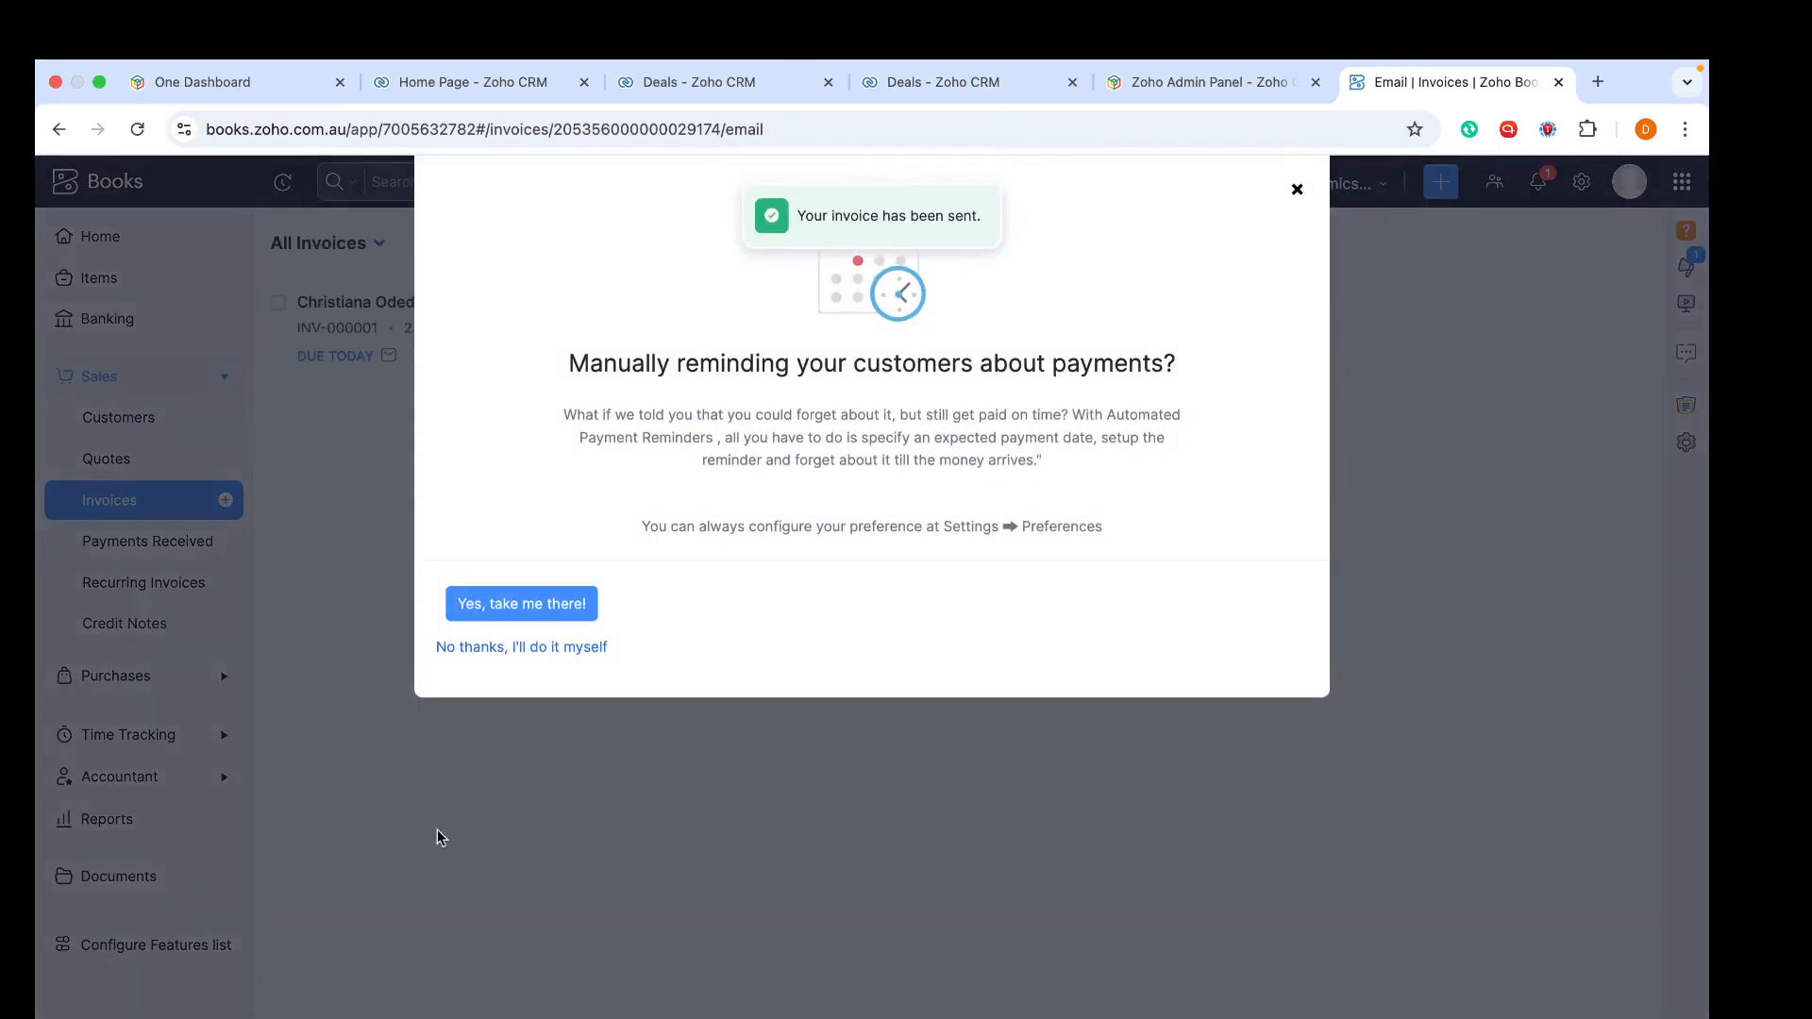
{"action": "left_click", "coordinate": [557, 646]}
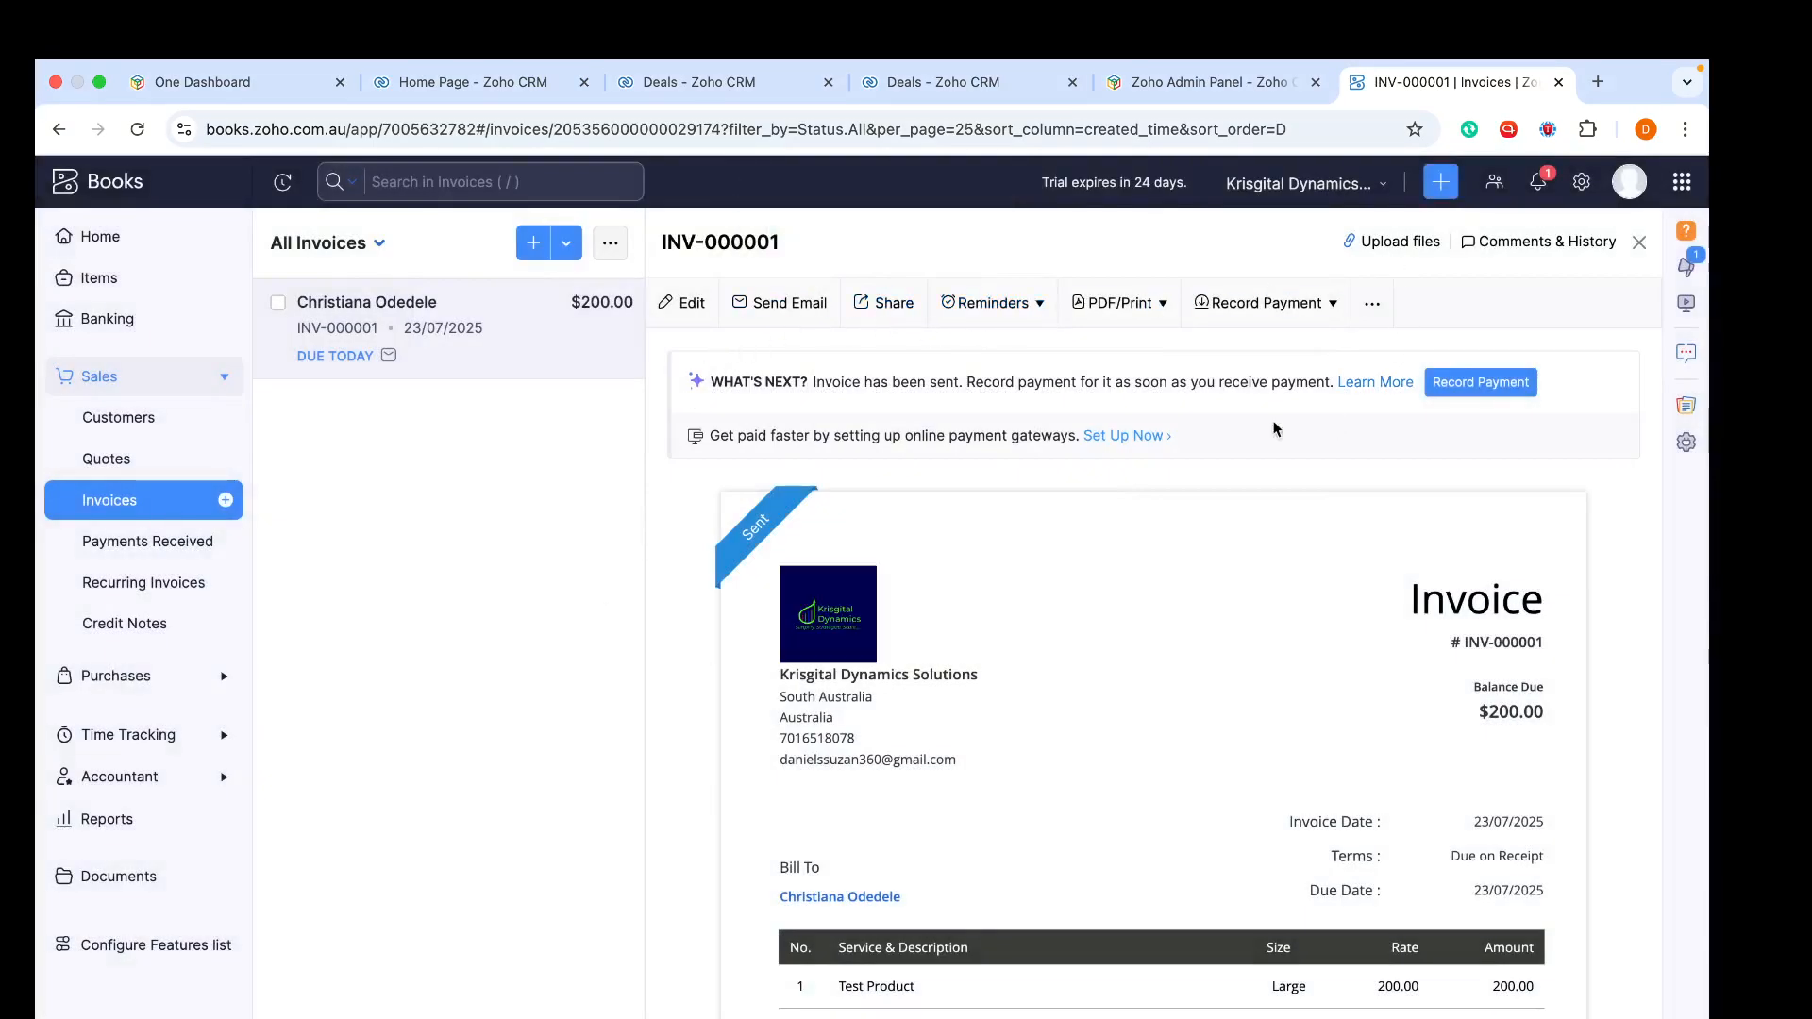
- Review the sent invoice's preview, including the item table's Size column
{"action": "scroll", "coordinate": [857, 720], "scroll_direction": "down", "scroll_amount": 2}
{"action": "scroll", "coordinate": [858, 720], "scroll_direction": "up", "scroll_amount": 2}
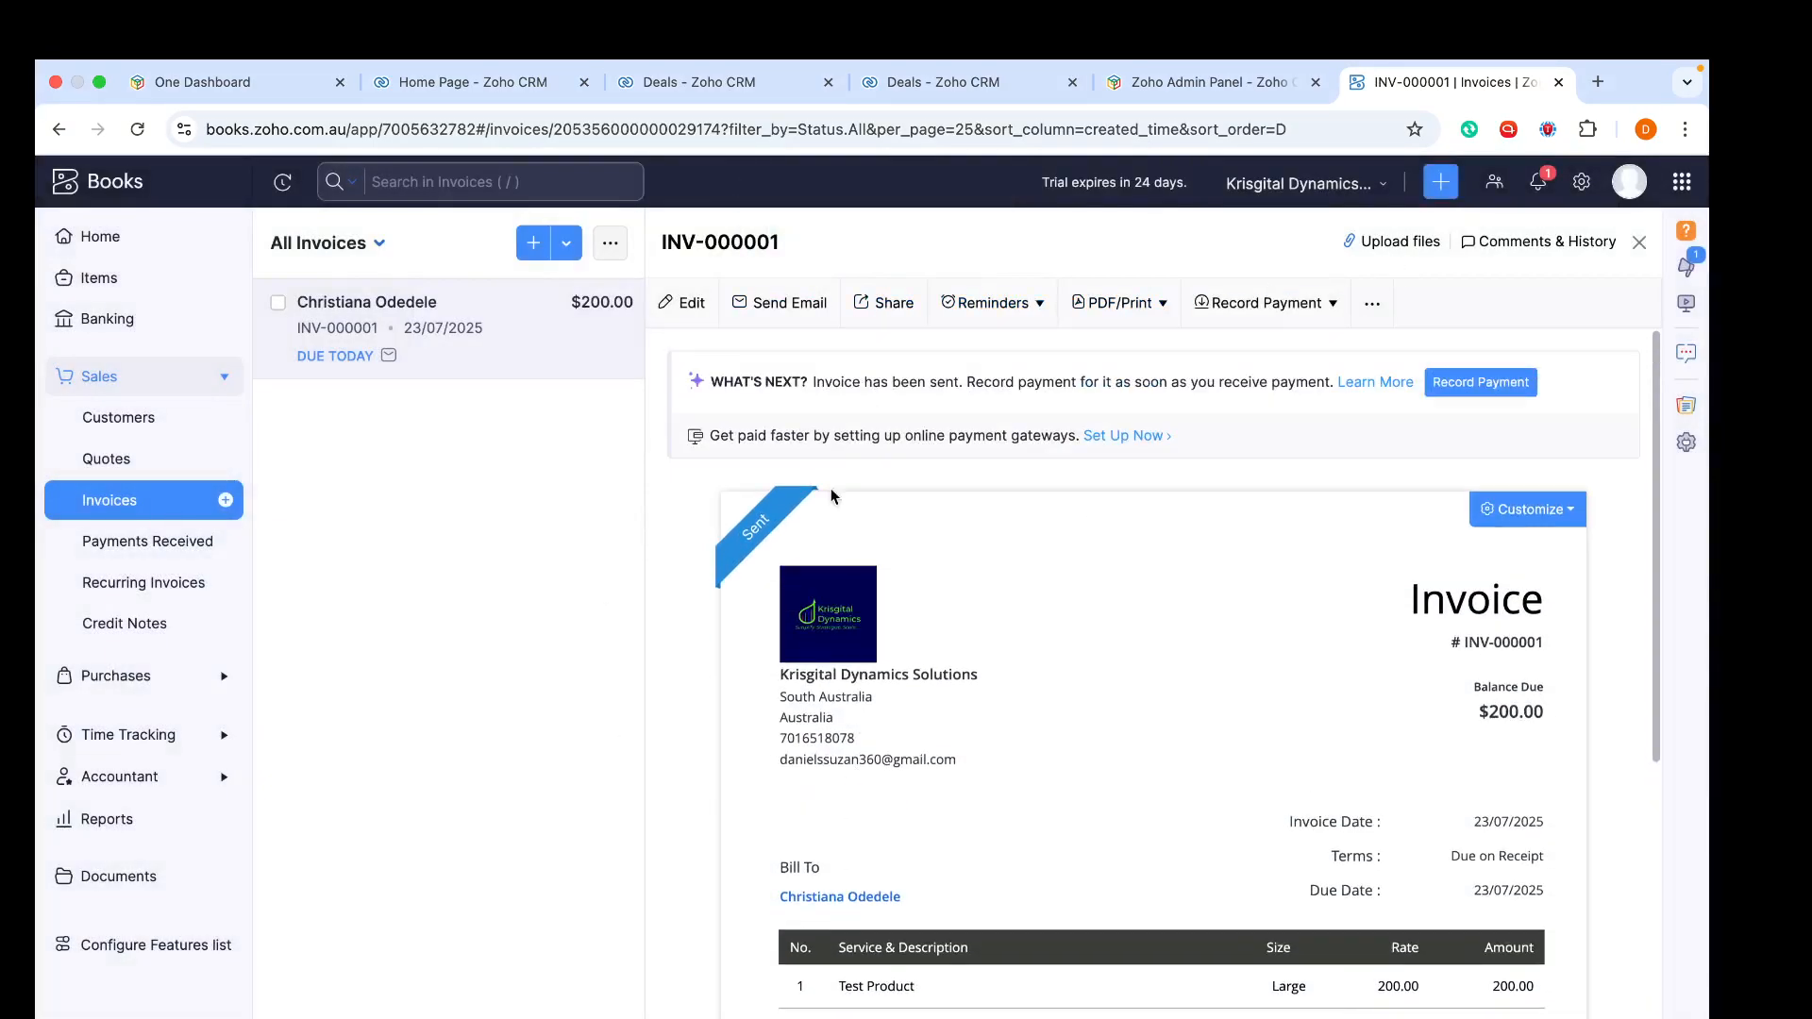
{"action": "scroll", "coordinate": [952, 885], "scroll_direction": "down", "scroll_amount": 2}
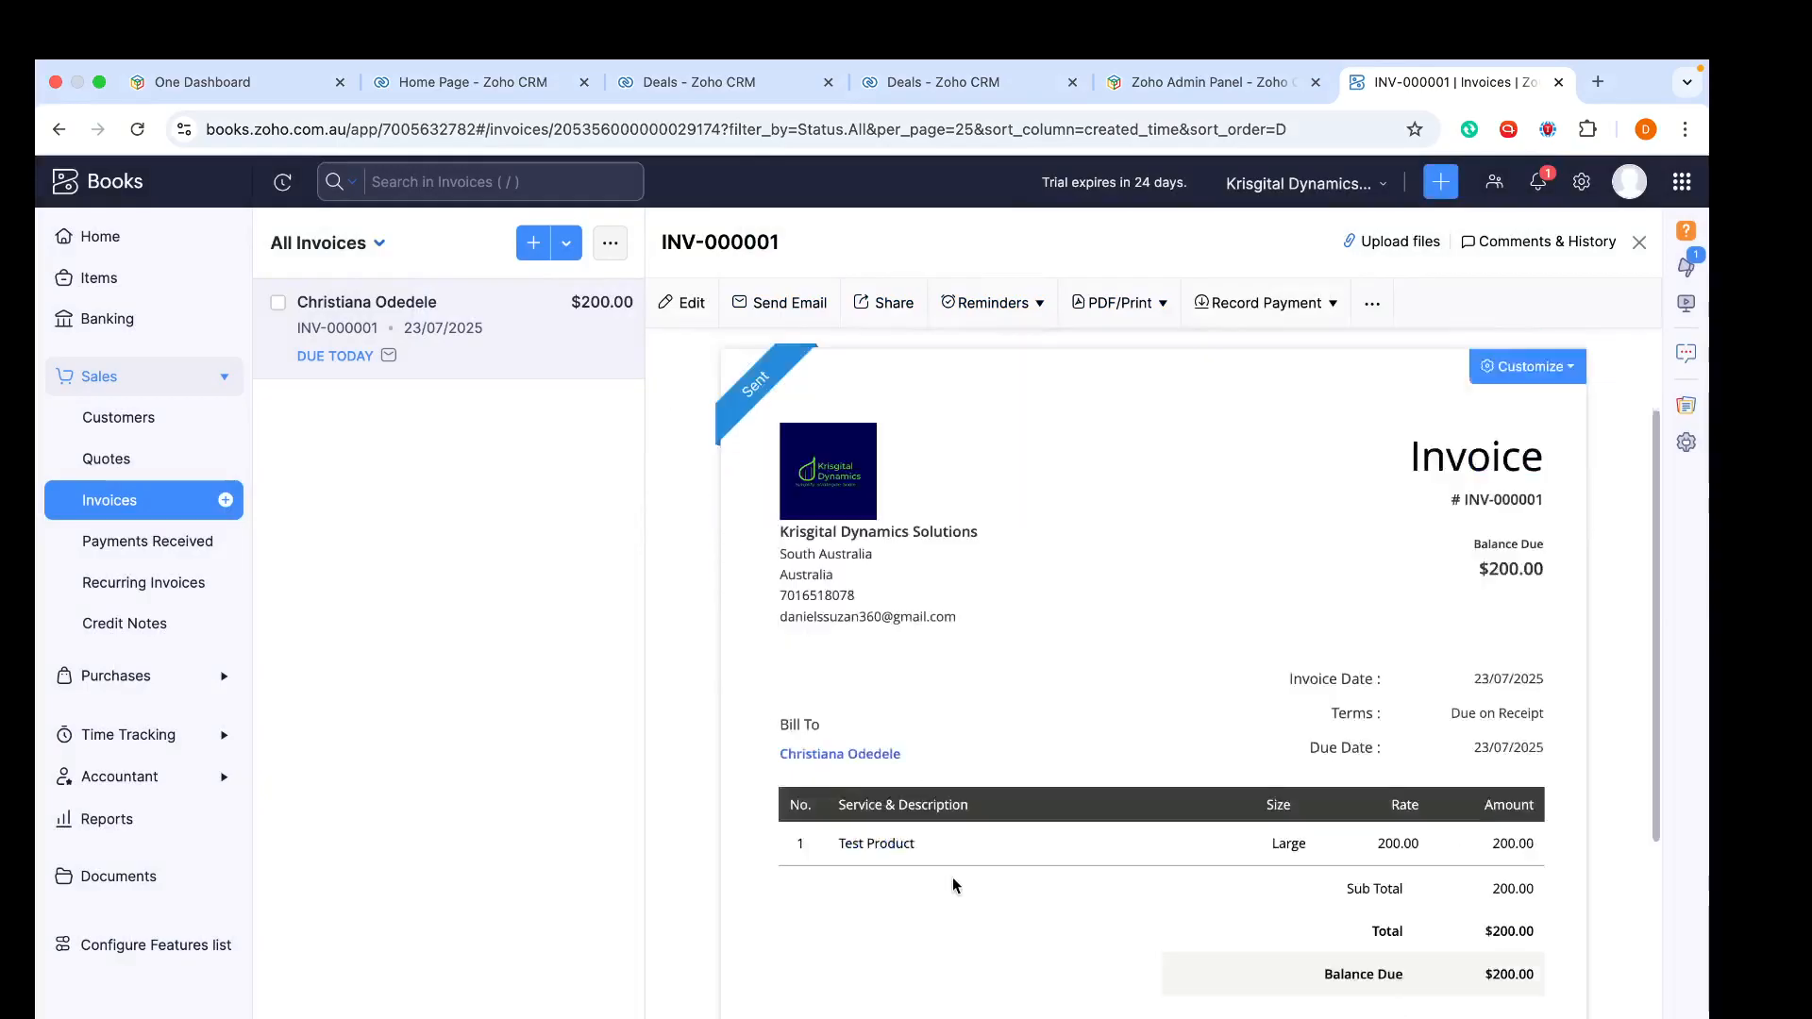
{"action": "scroll", "coordinate": [953, 885], "scroll_direction": "down", "scroll_amount": 3}
{"action": "scroll", "coordinate": [953, 885], "scroll_direction": "up", "scroll_amount": 5}
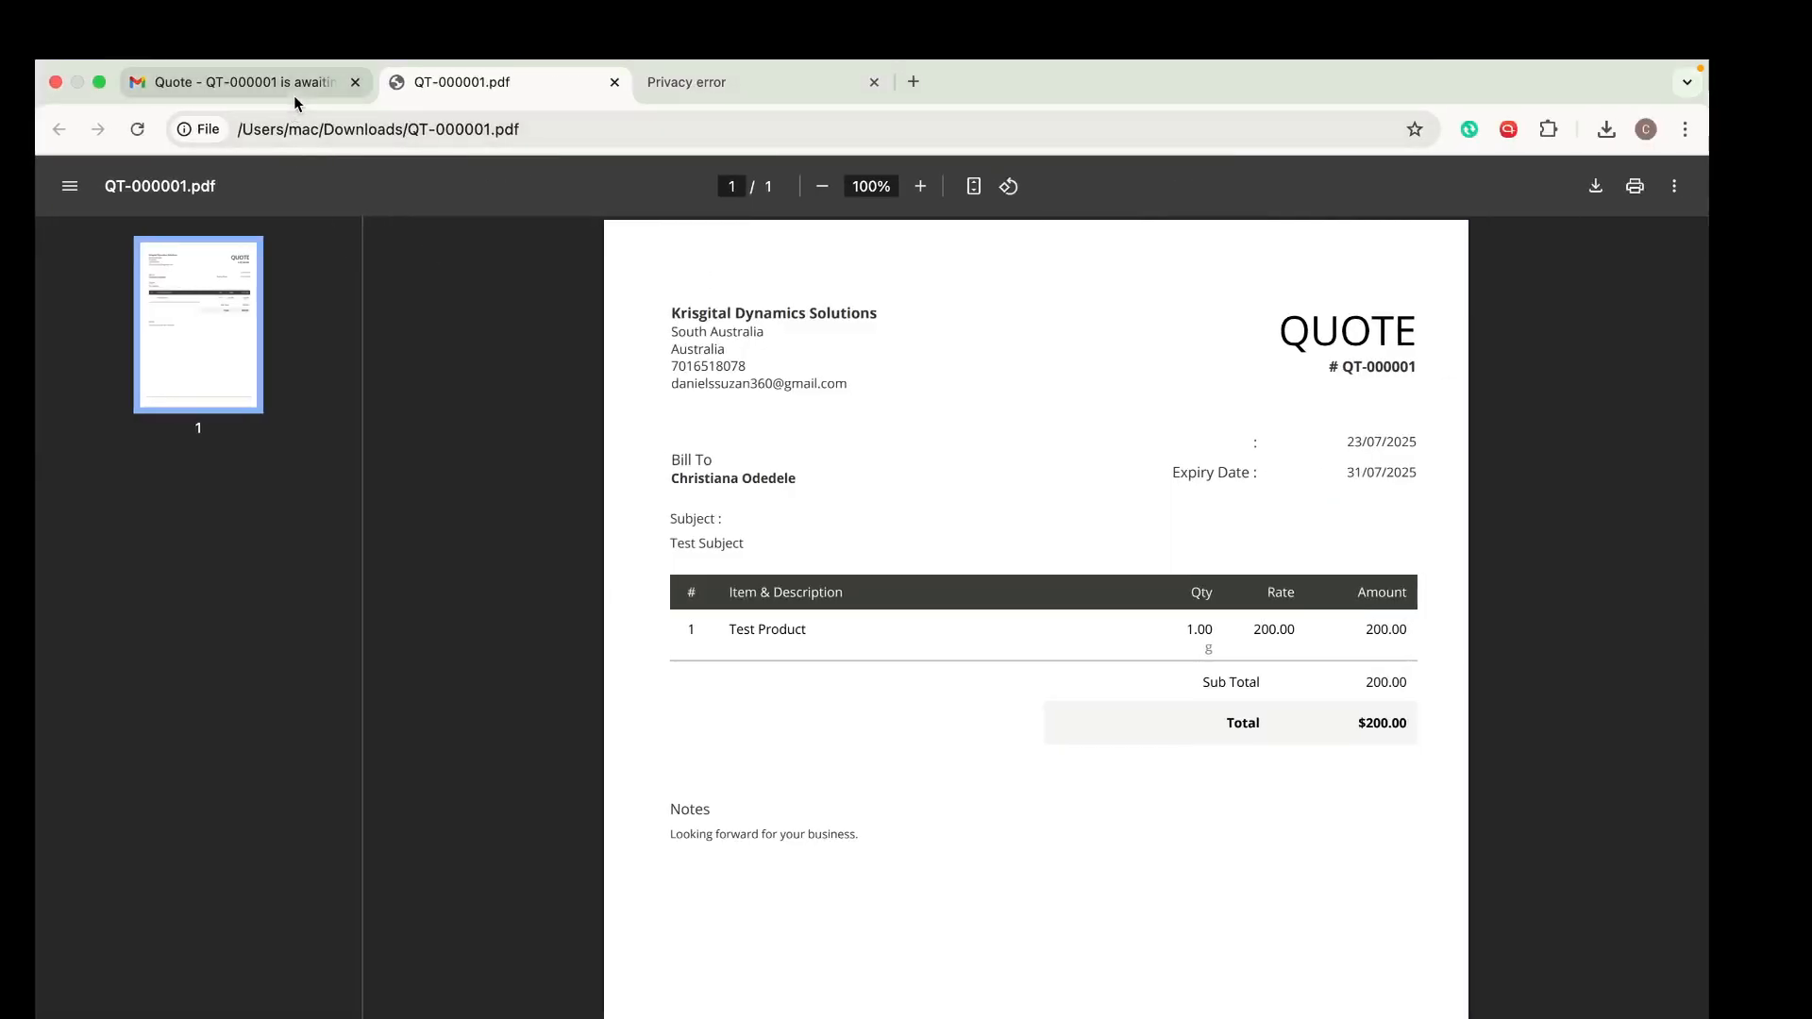
- Switch to Gmail, close the quote PDF preview, and open the received invoice email to review it
{"action": "left_click", "coordinate": [234, 83]}
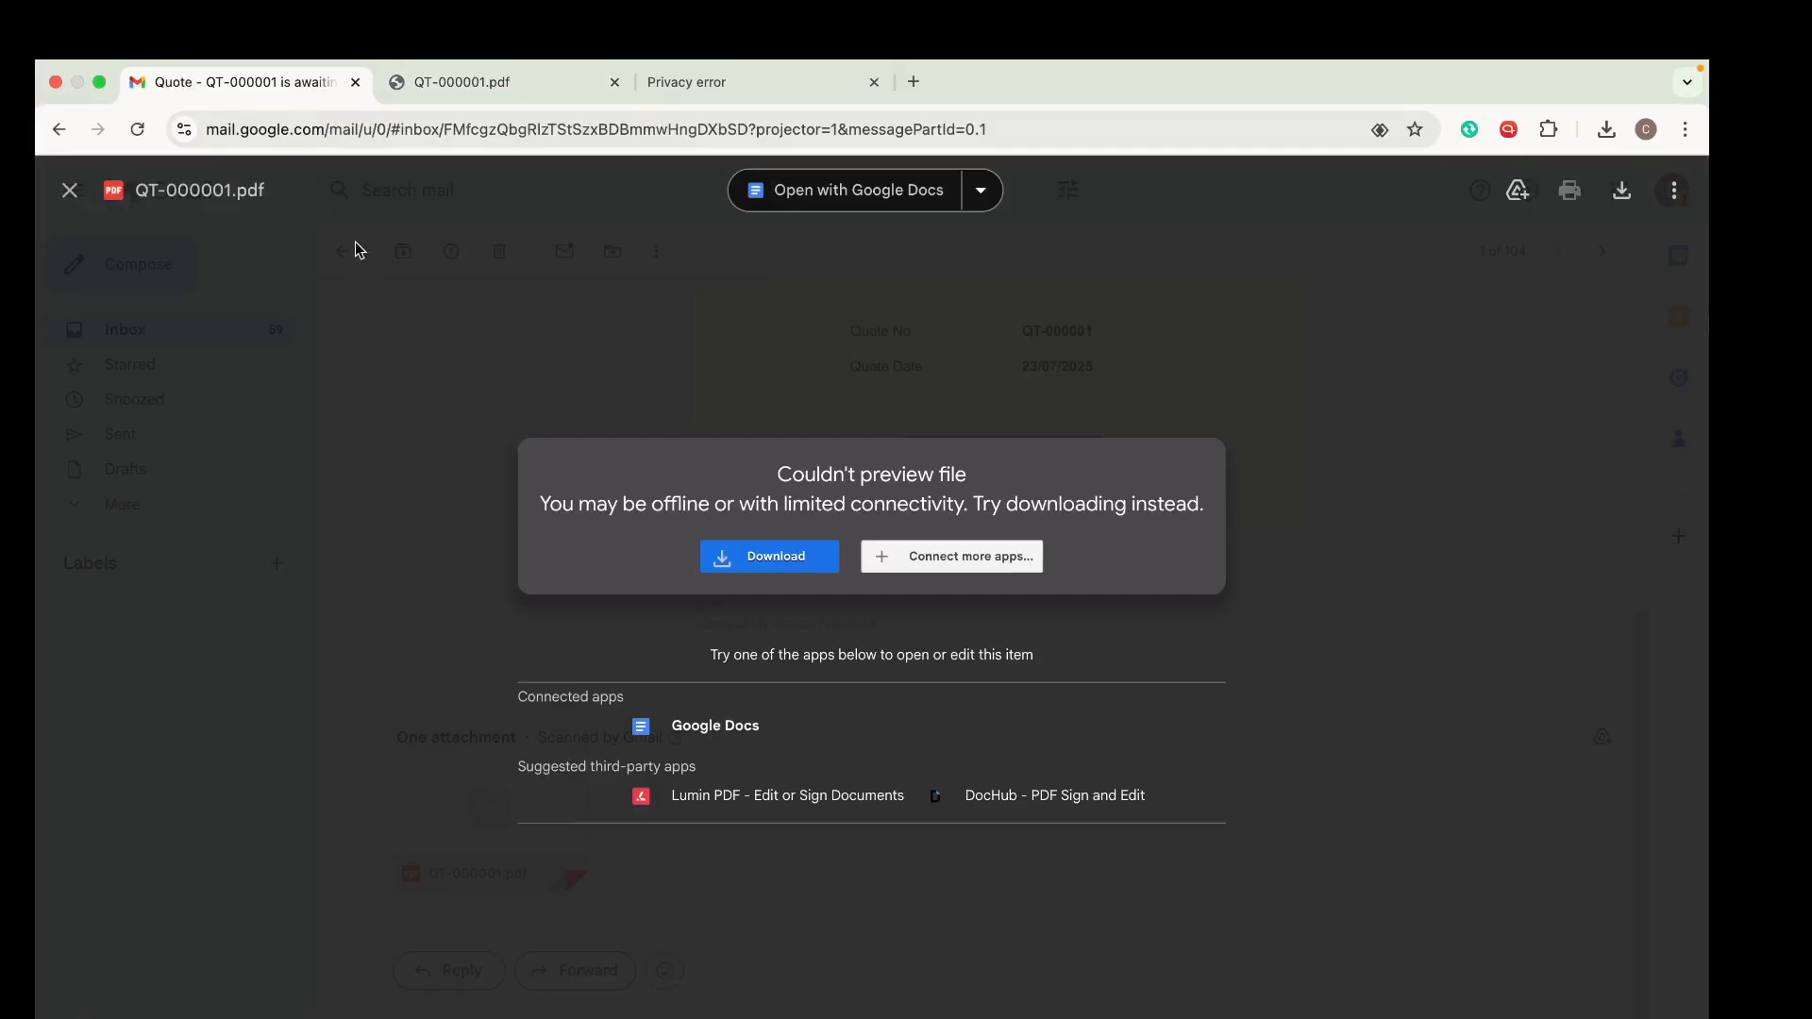
{"action": "left_click", "coordinate": [69, 190]}
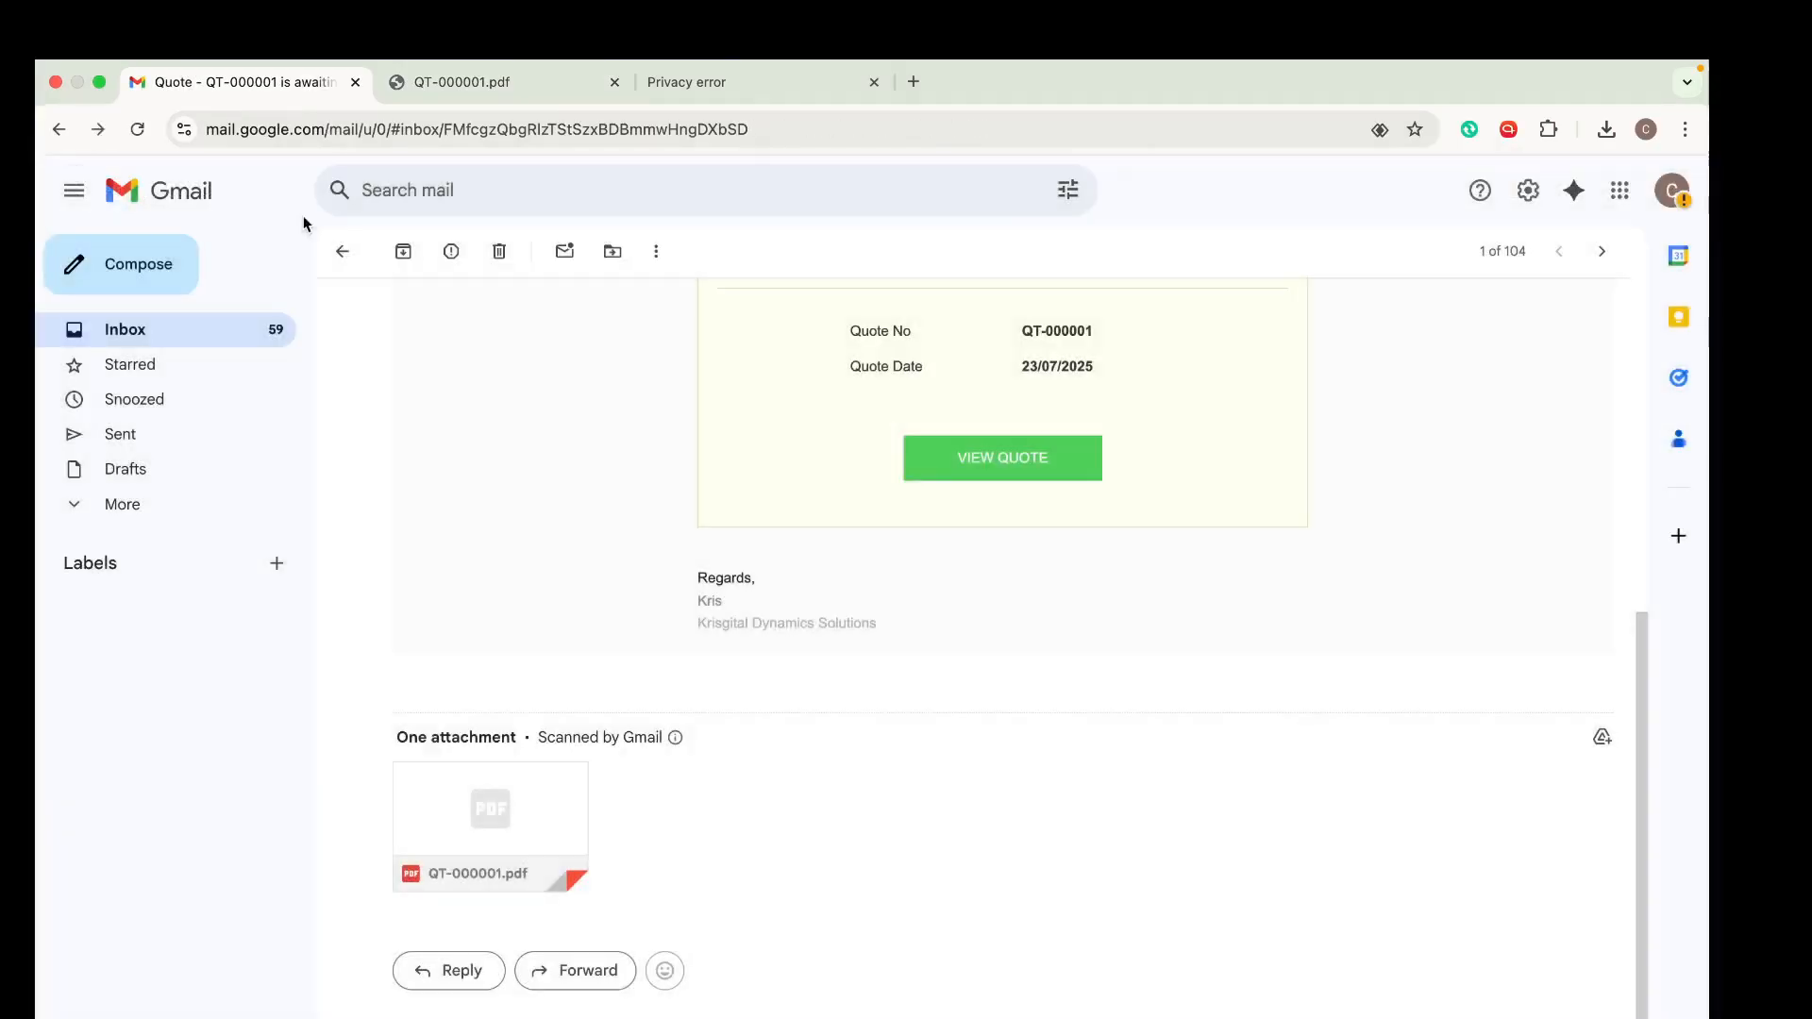
{"action": "left_click", "coordinate": [342, 251]}
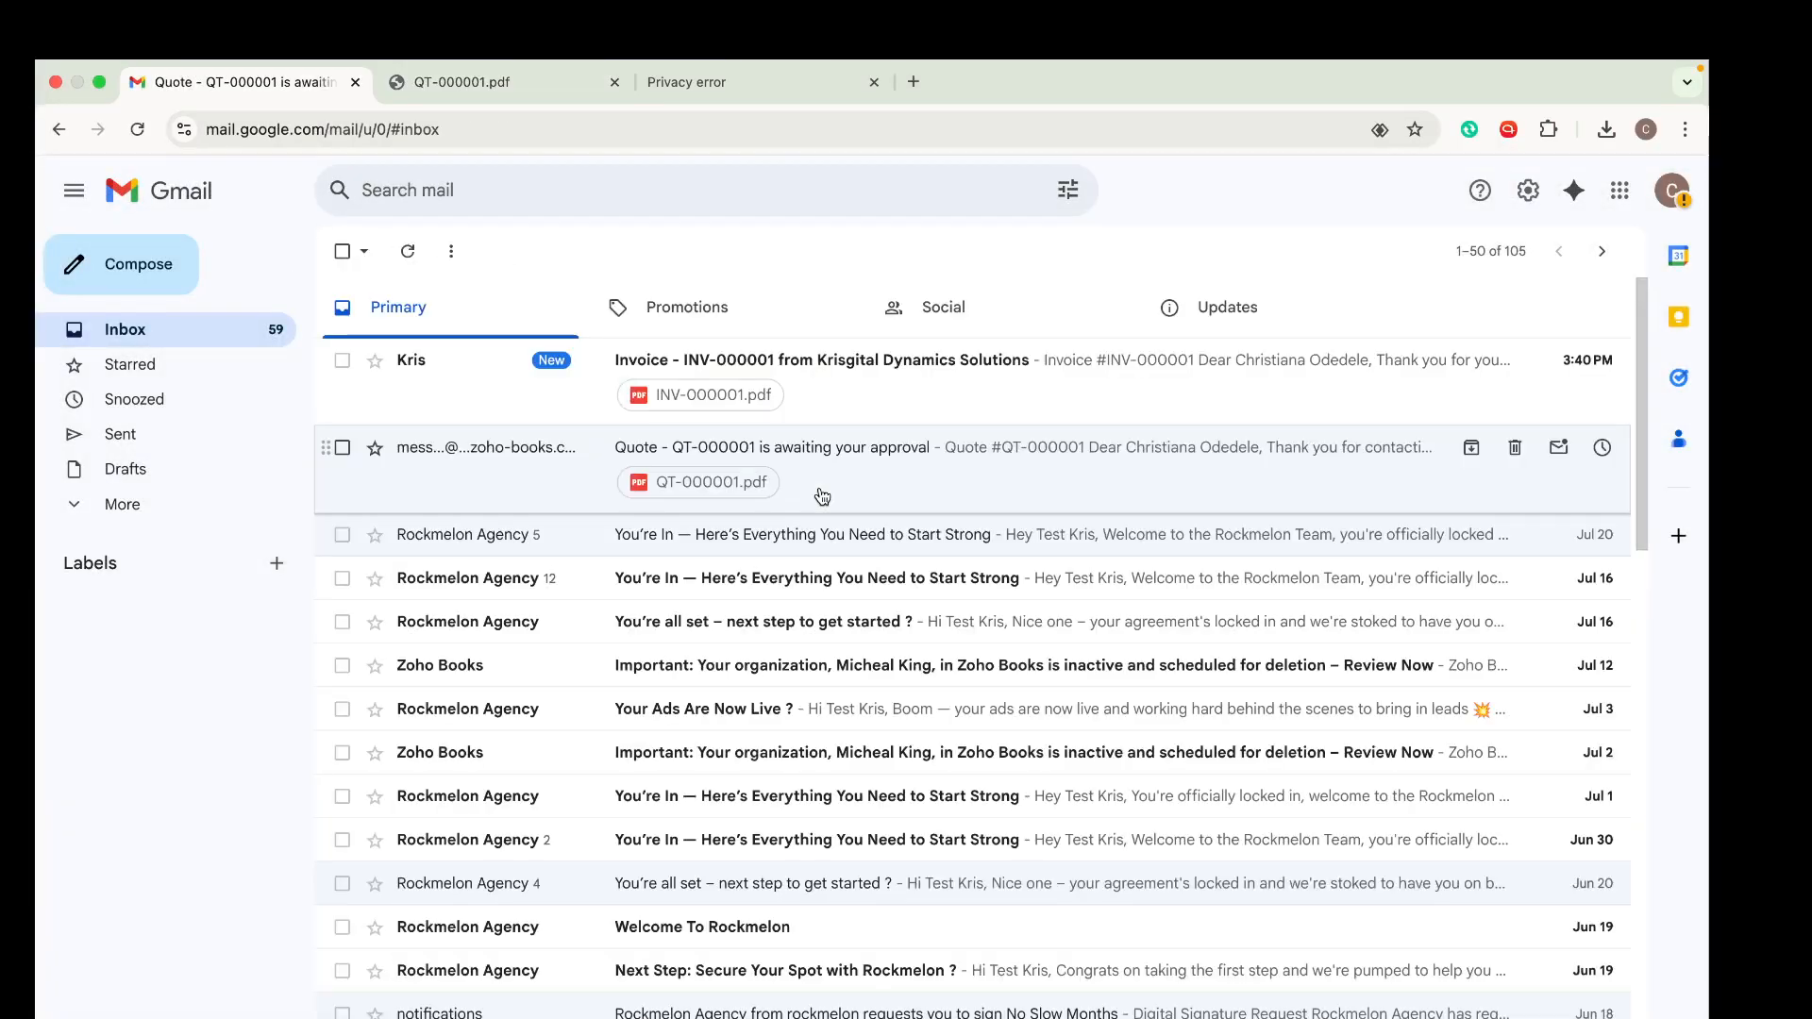
{"action": "left_click", "coordinate": [833, 373]}
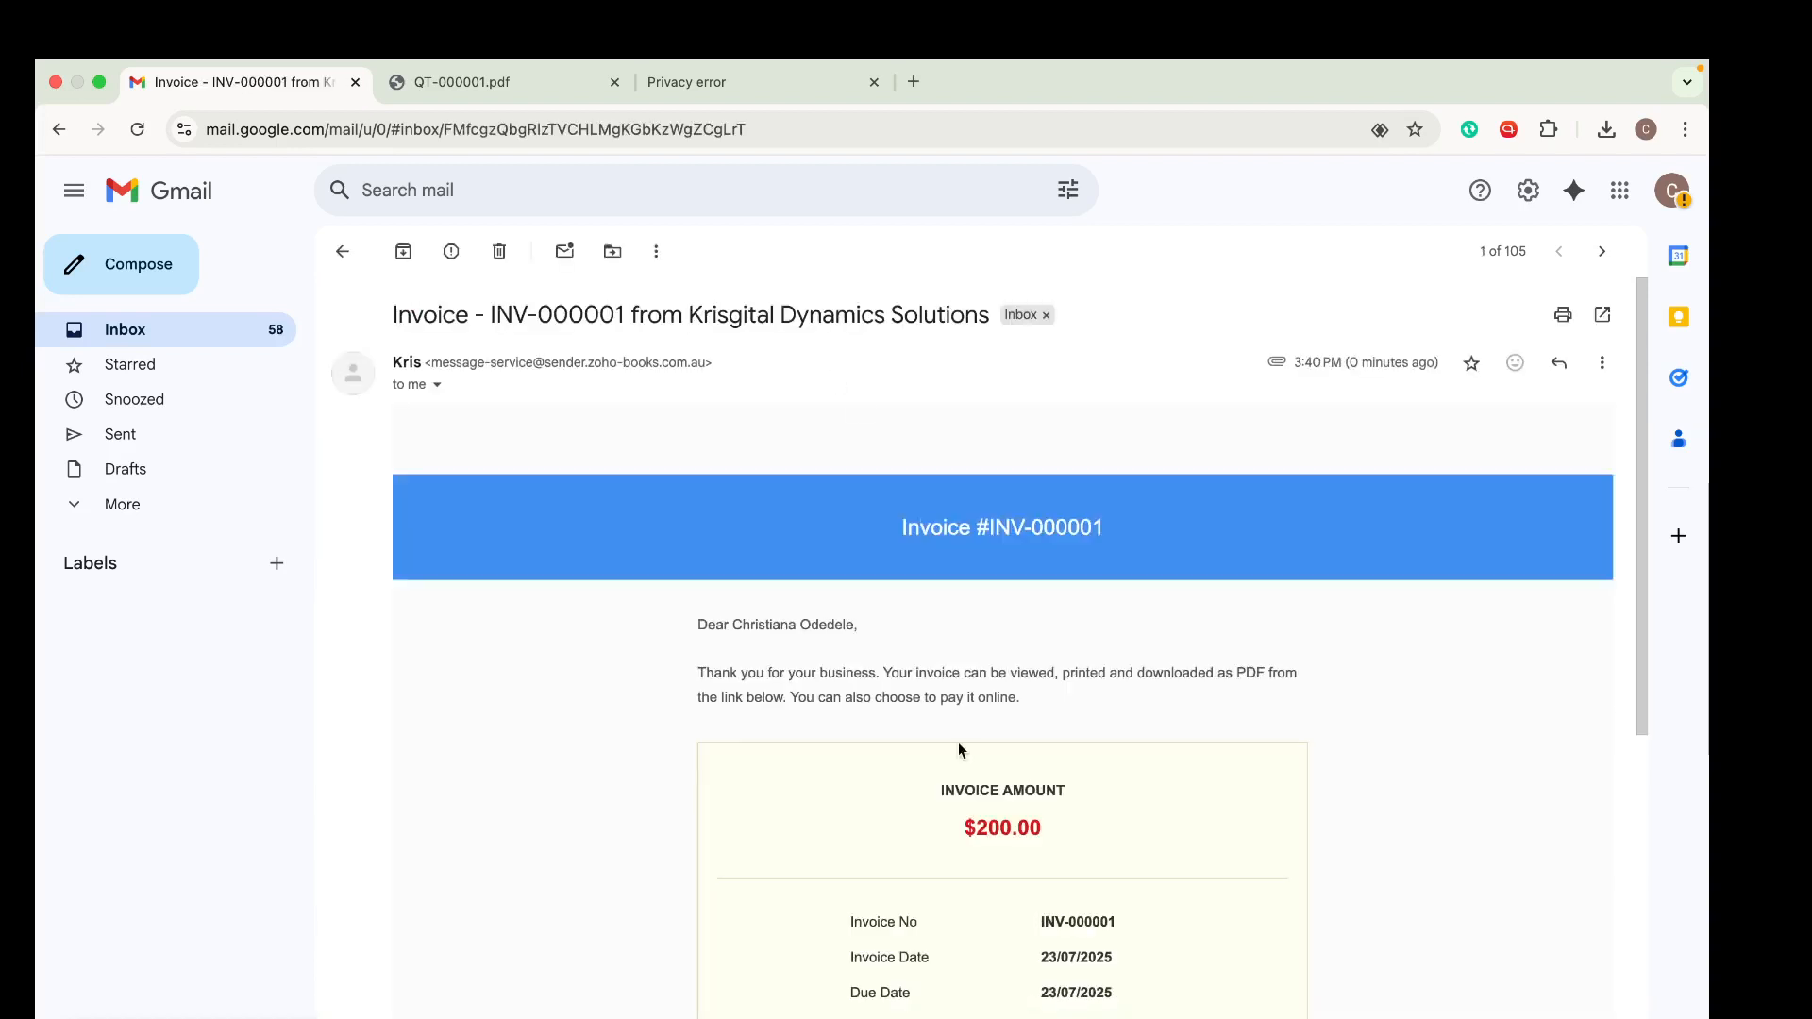
{"action": "scroll", "coordinate": [953, 746], "scroll_direction": "down", "scroll_amount": 6}
{"action": "scroll", "coordinate": [947, 750], "scroll_direction": "up", "scroll_amount": 2}
{"action": "scroll", "coordinate": [947, 751], "scroll_direction": "up", "scroll_amount": 5}
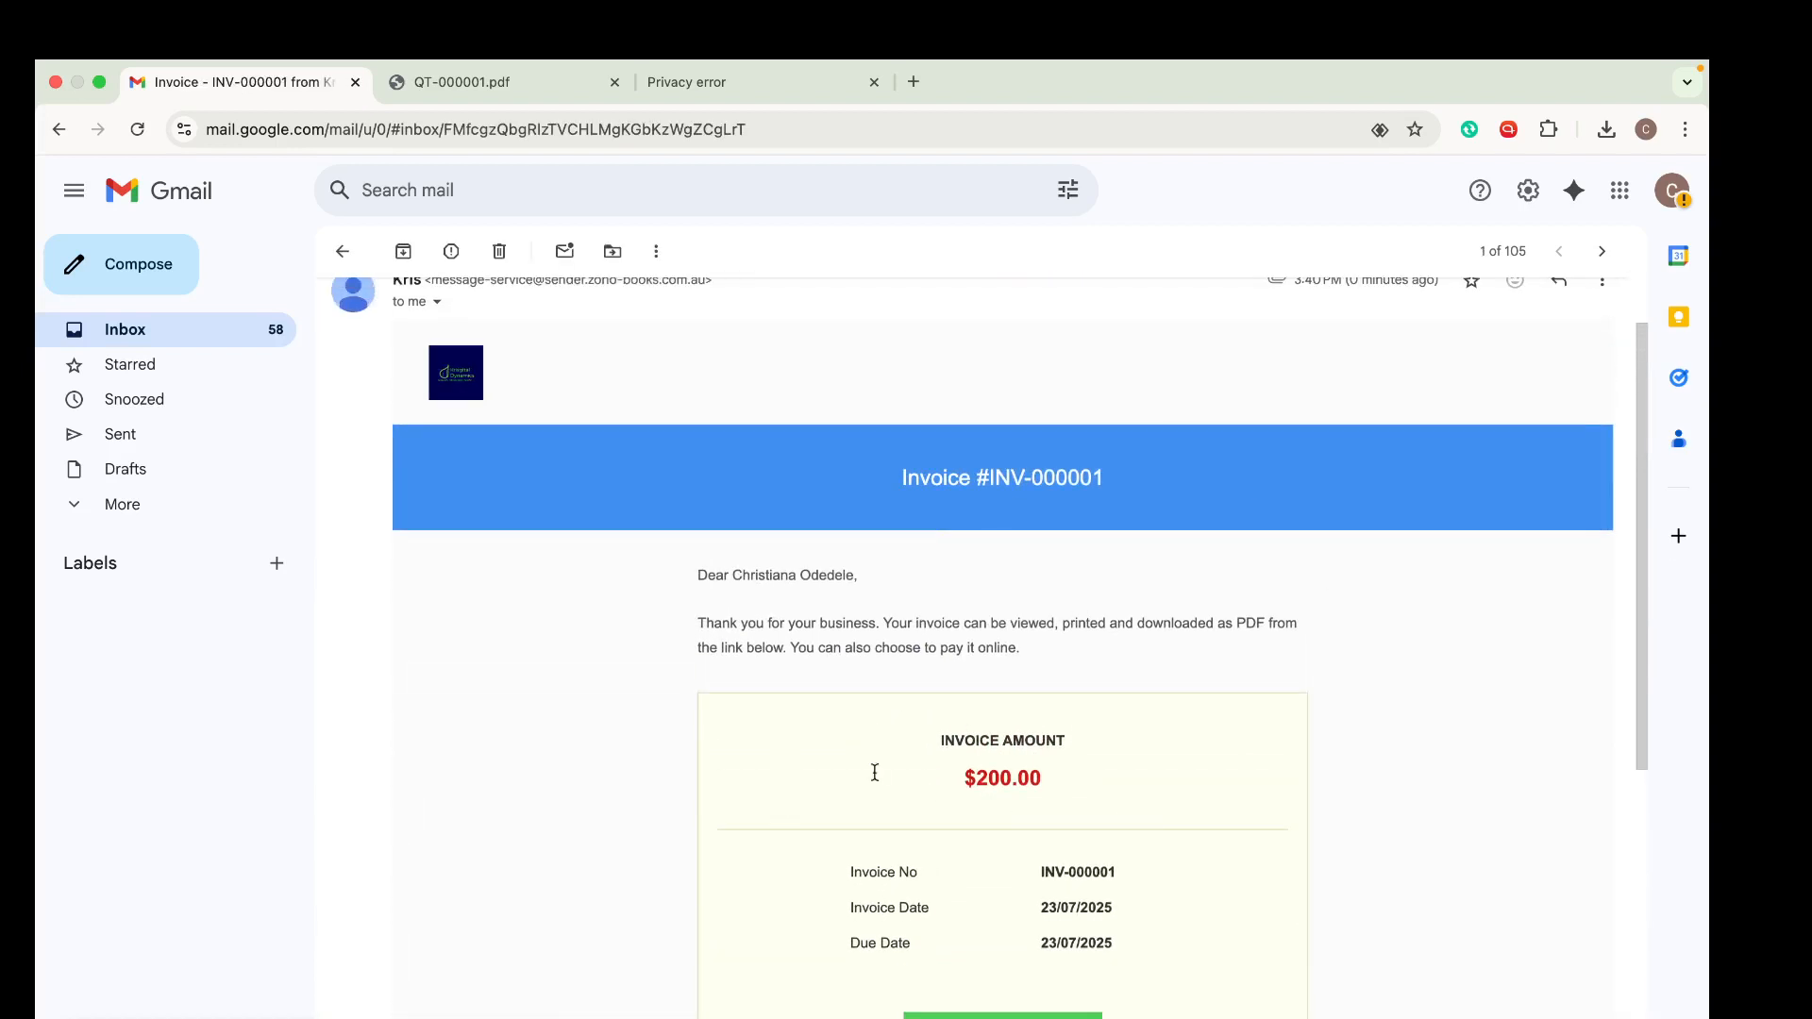
{"action": "scroll", "coordinate": [849, 738], "scroll_direction": "down", "scroll_amount": 3}
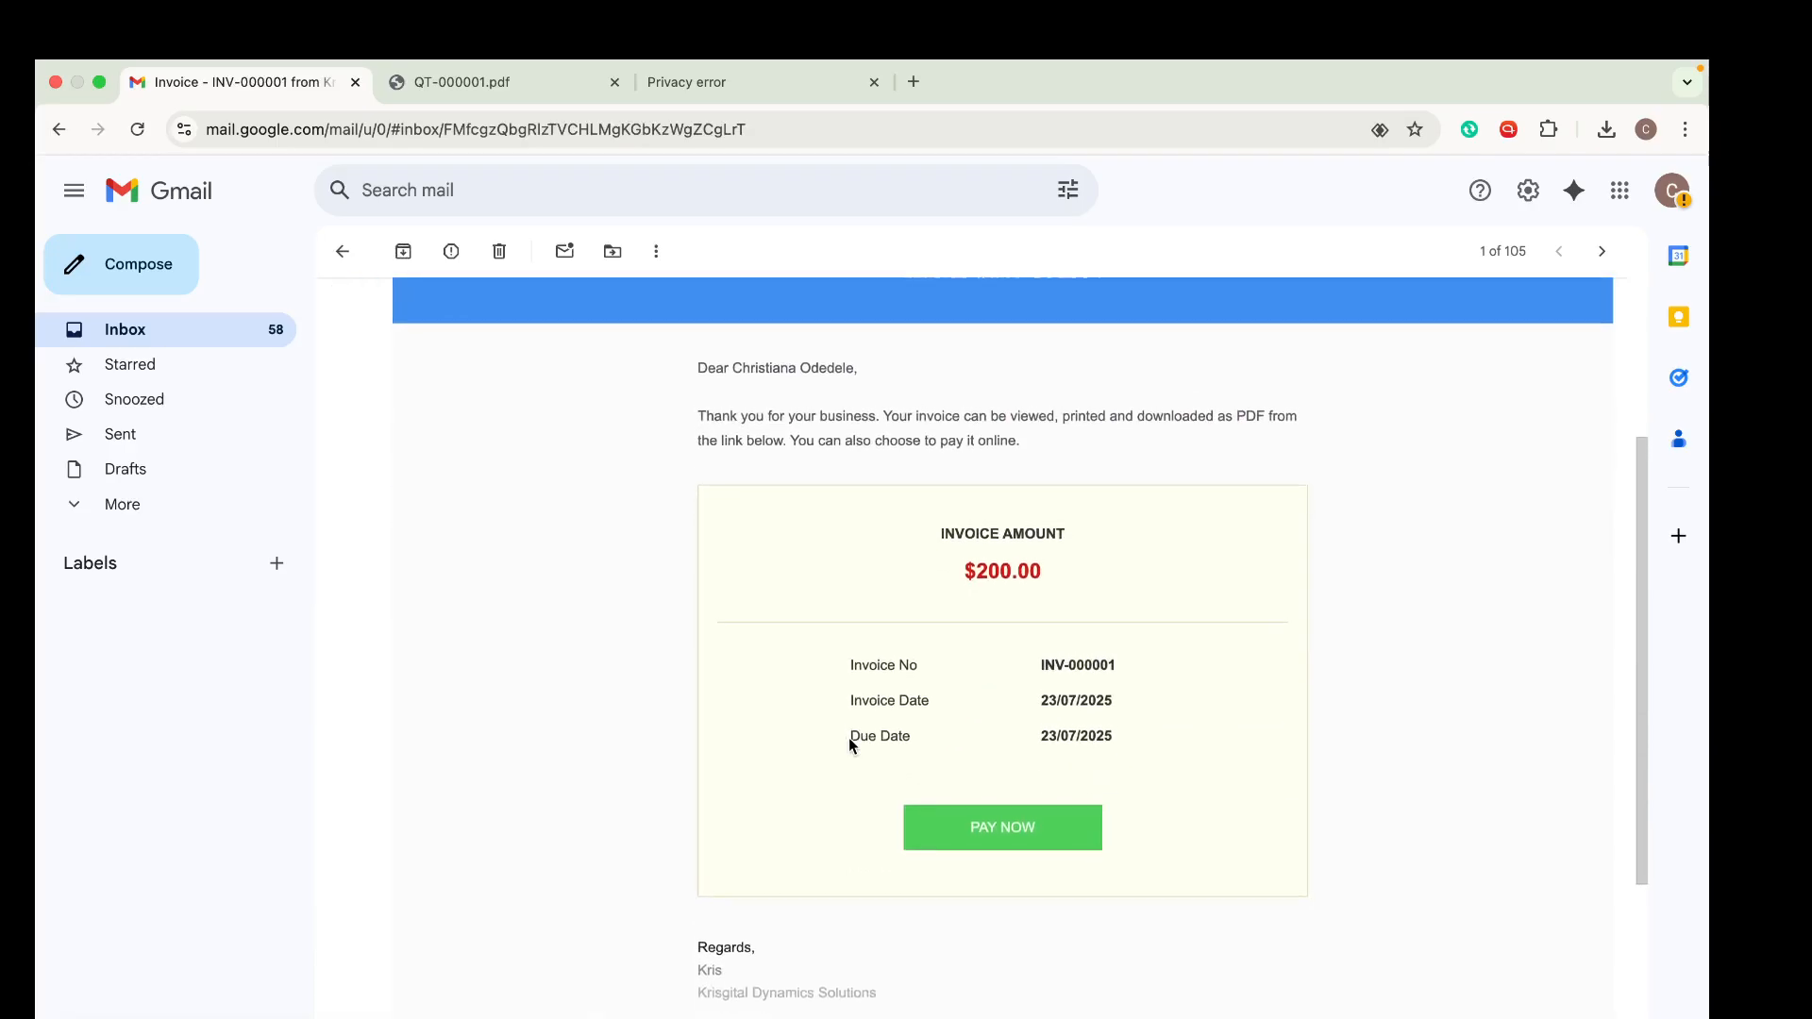
{"action": "scroll", "coordinate": [849, 745], "scroll_direction": "up", "scroll_amount": 4}
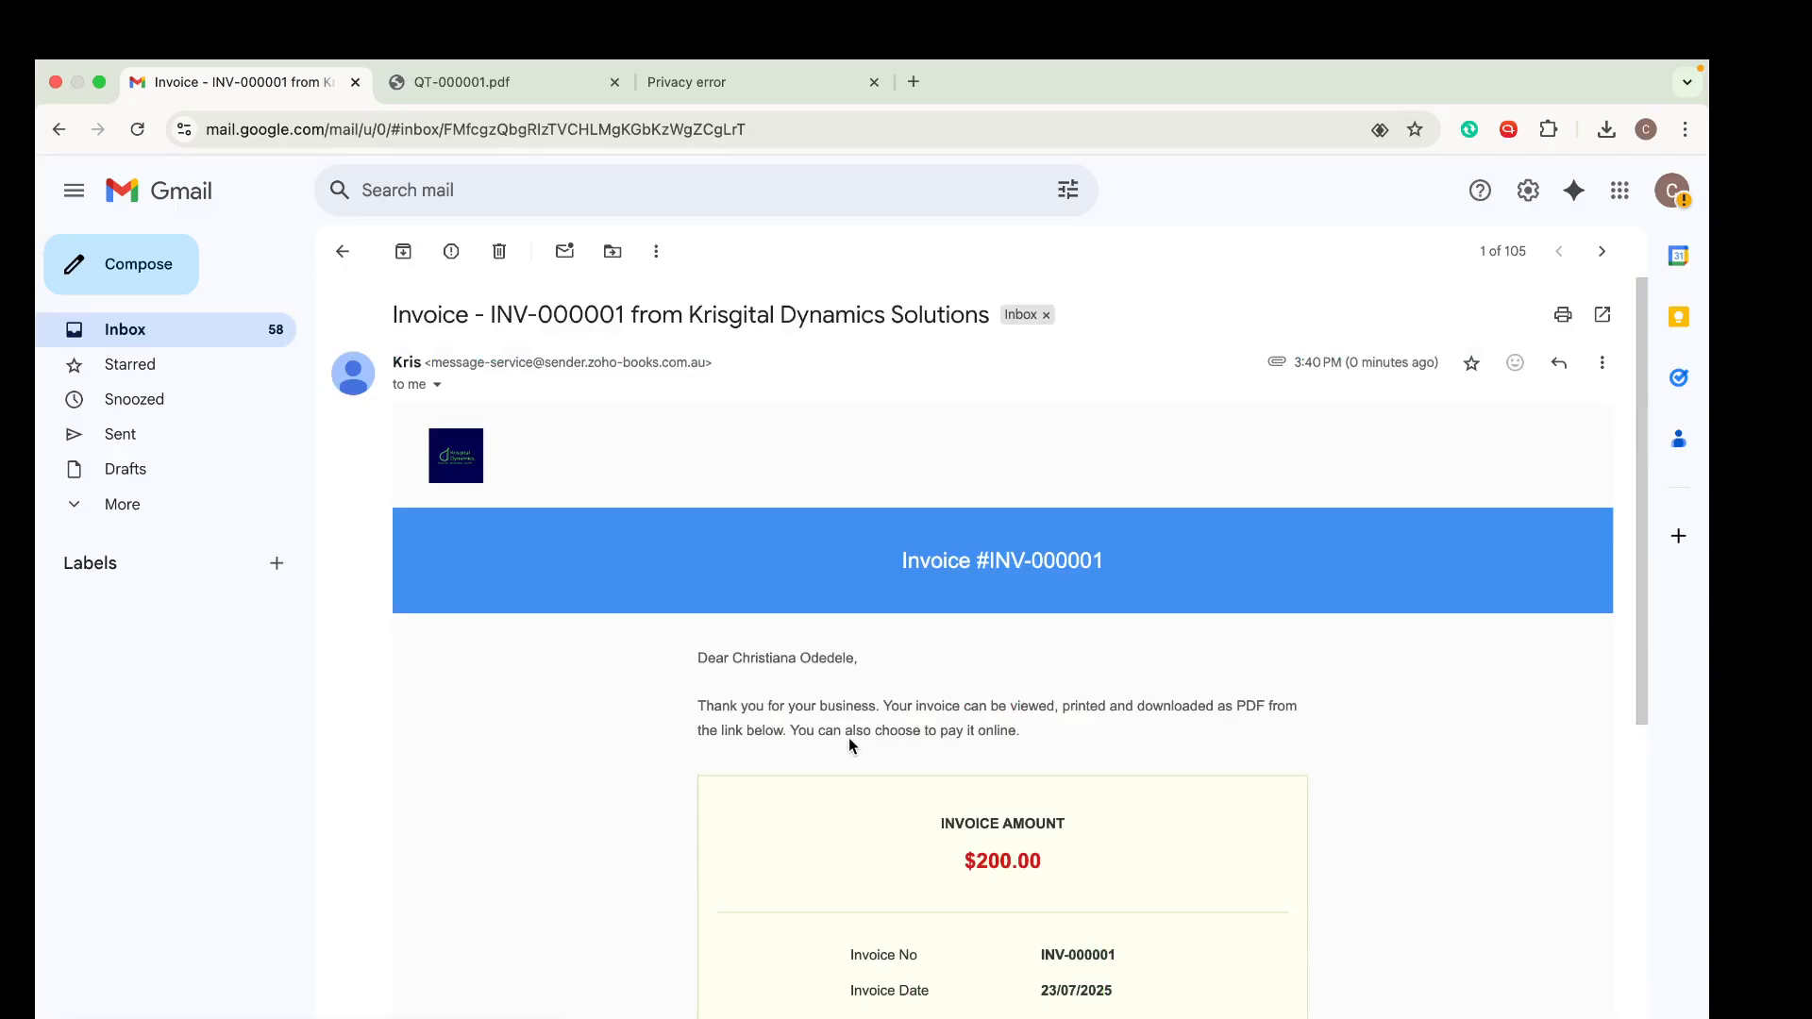
- Return to Zoho Books and open the organization profile settings
{"action": "key", "text": "ctrl+Left"}
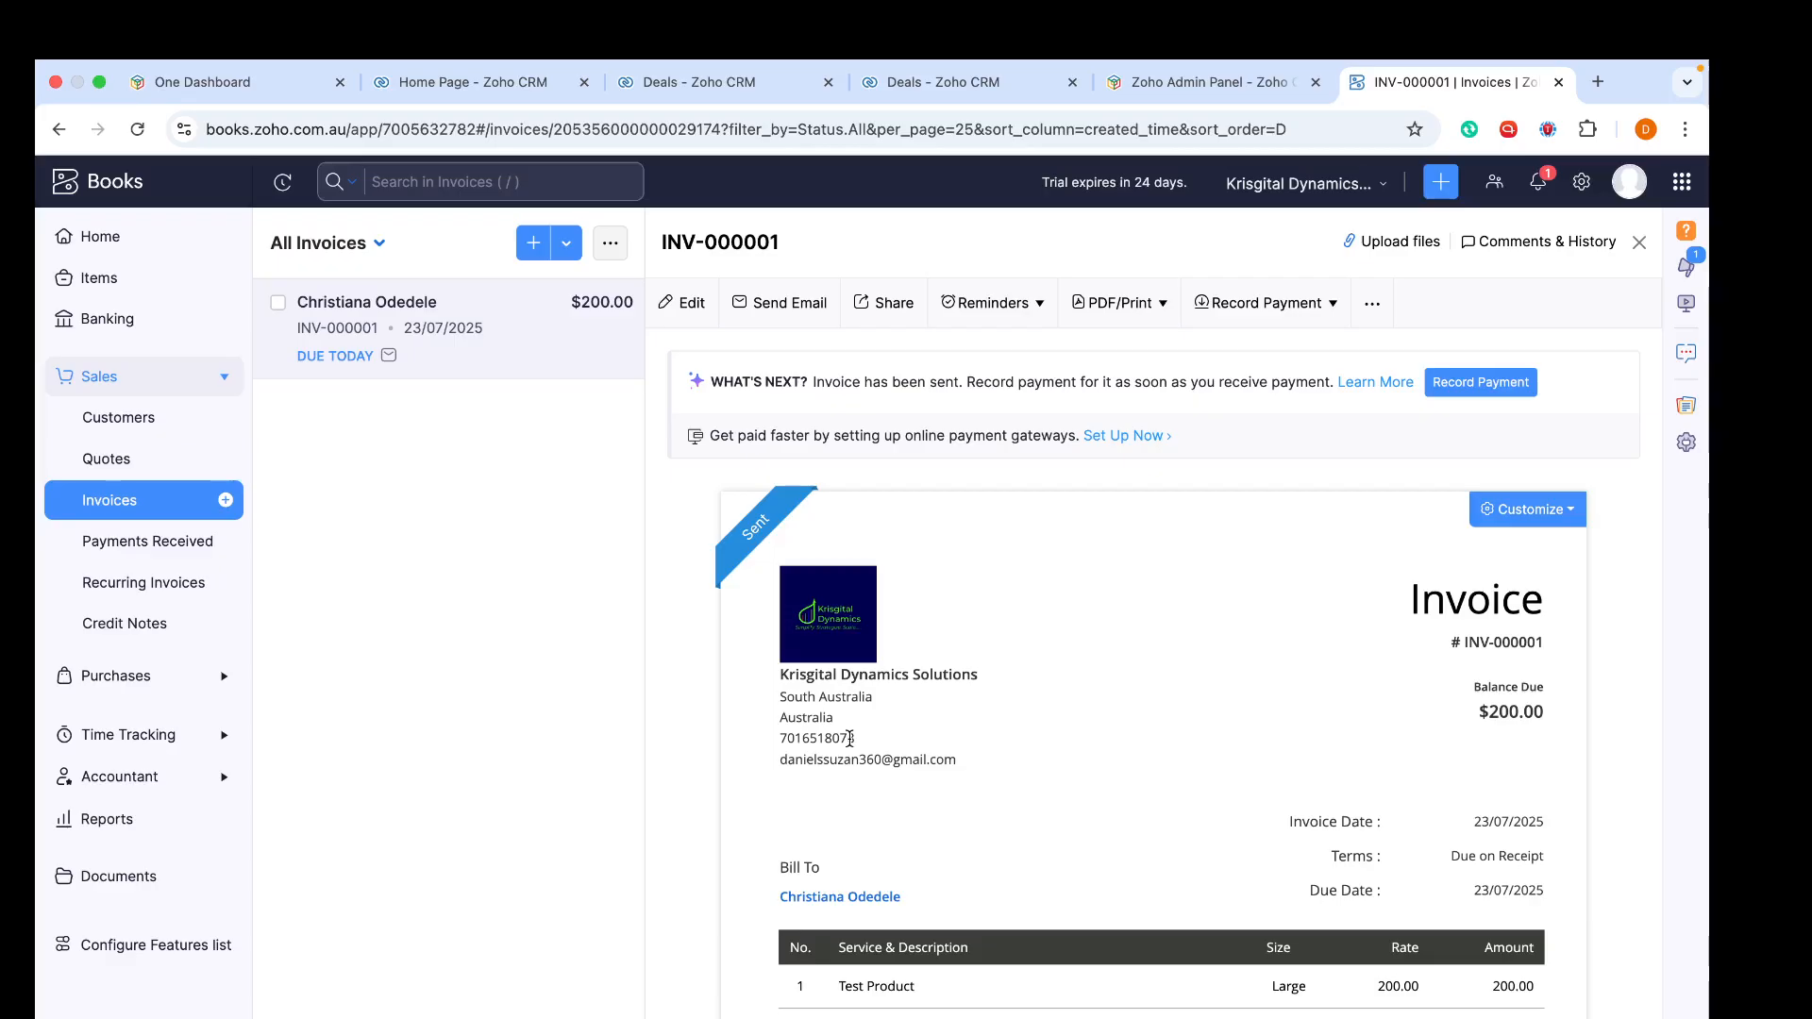
{"action": "left_click", "coordinate": [1588, 193]}
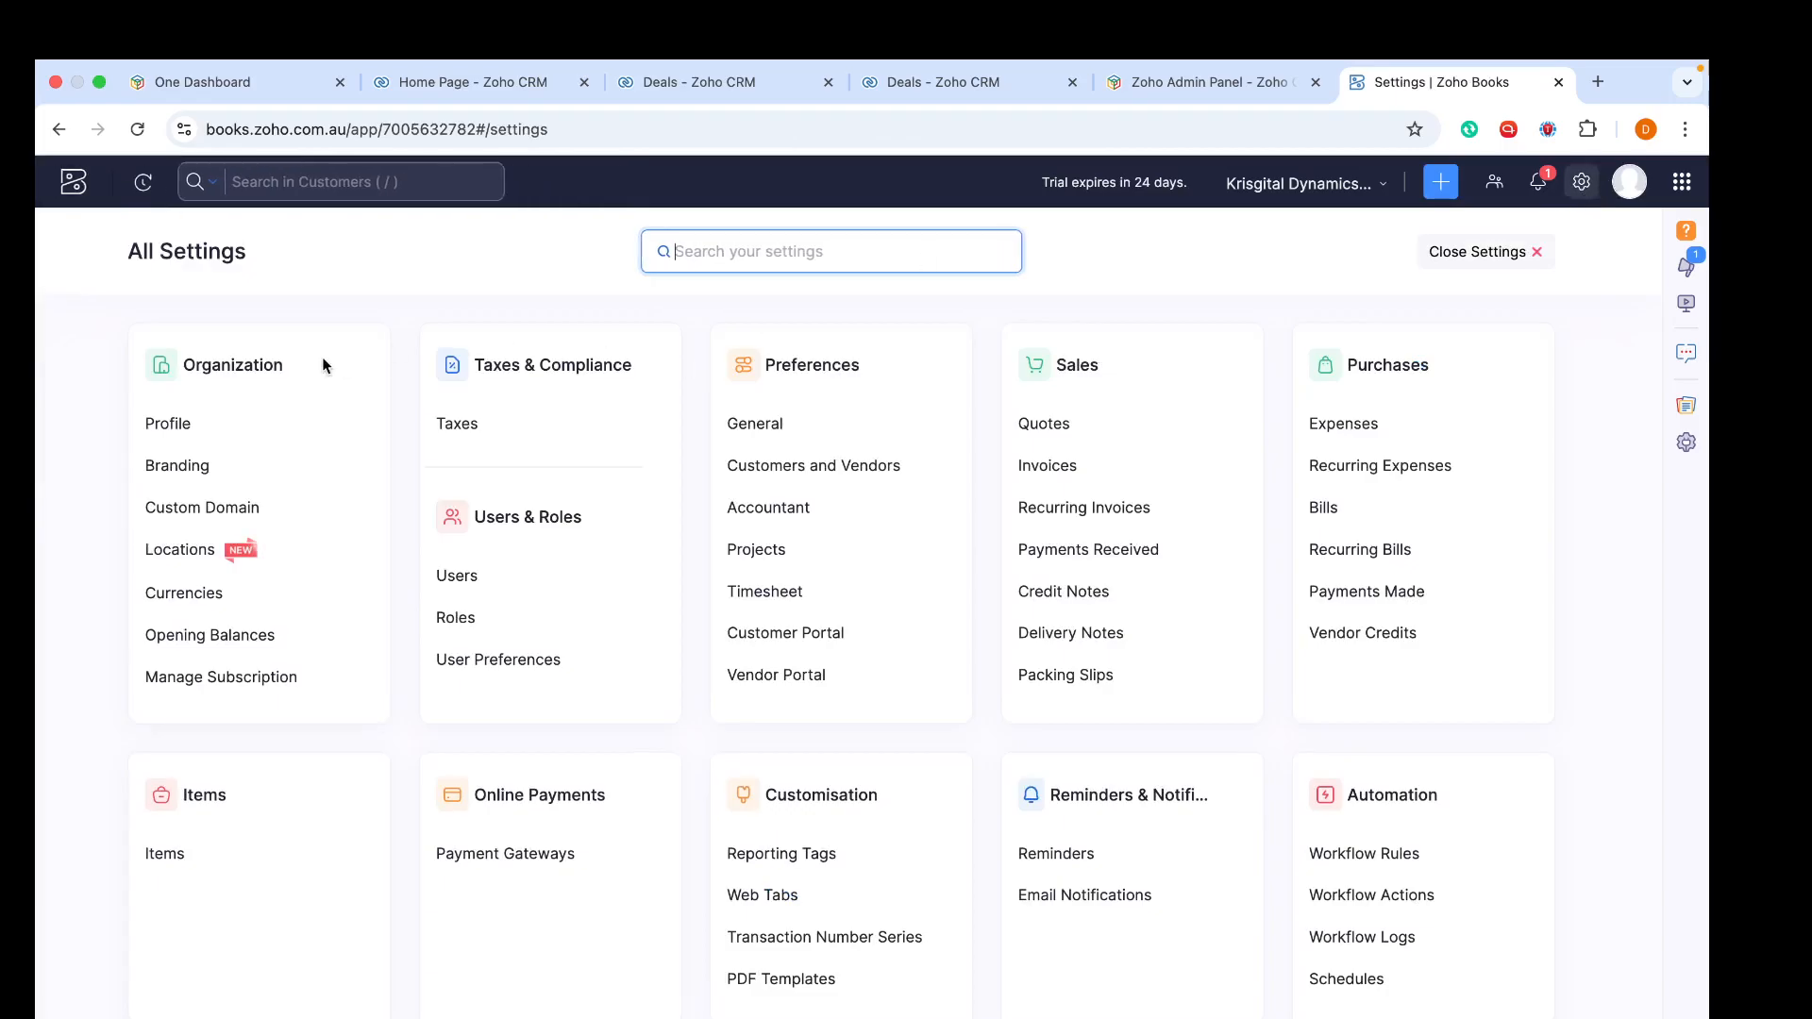
{"action": "left_click", "coordinate": [158, 427]}
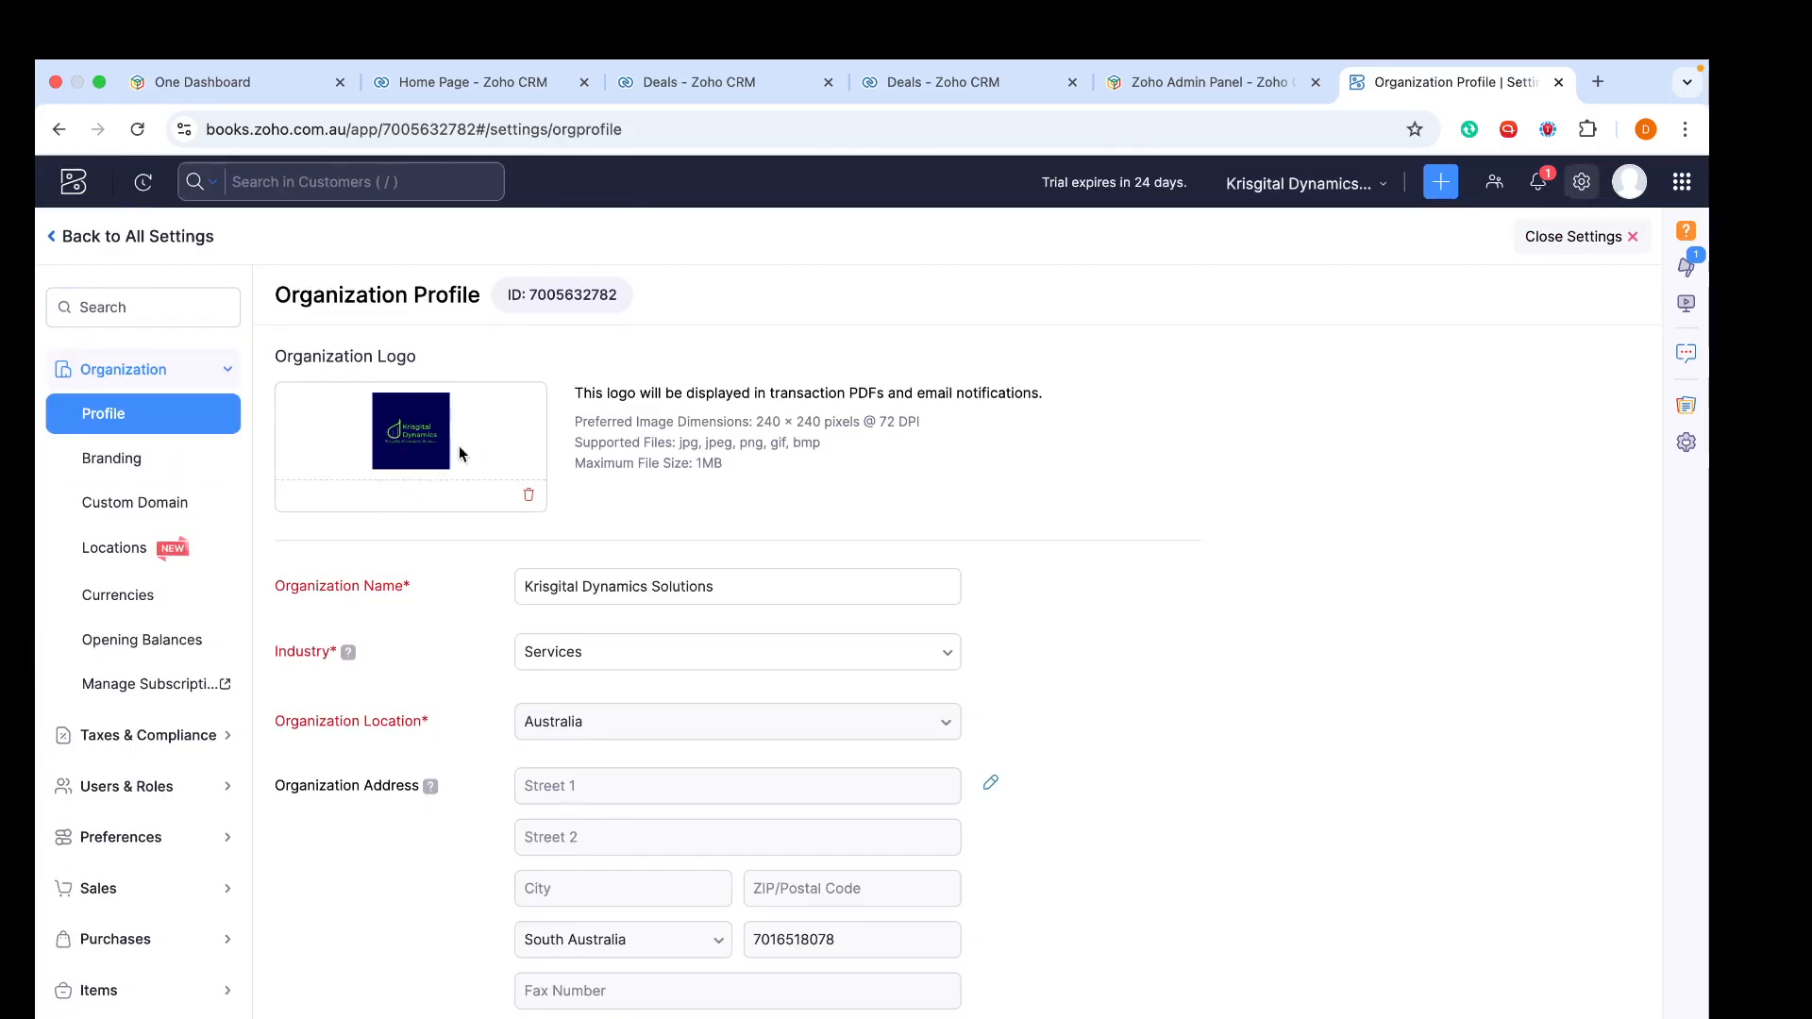
- Review the organization profile fields, opening and closing the organization address editor without changes
{"action": "scroll", "coordinate": [657, 708], "scroll_direction": "down", "scroll_amount": 5}
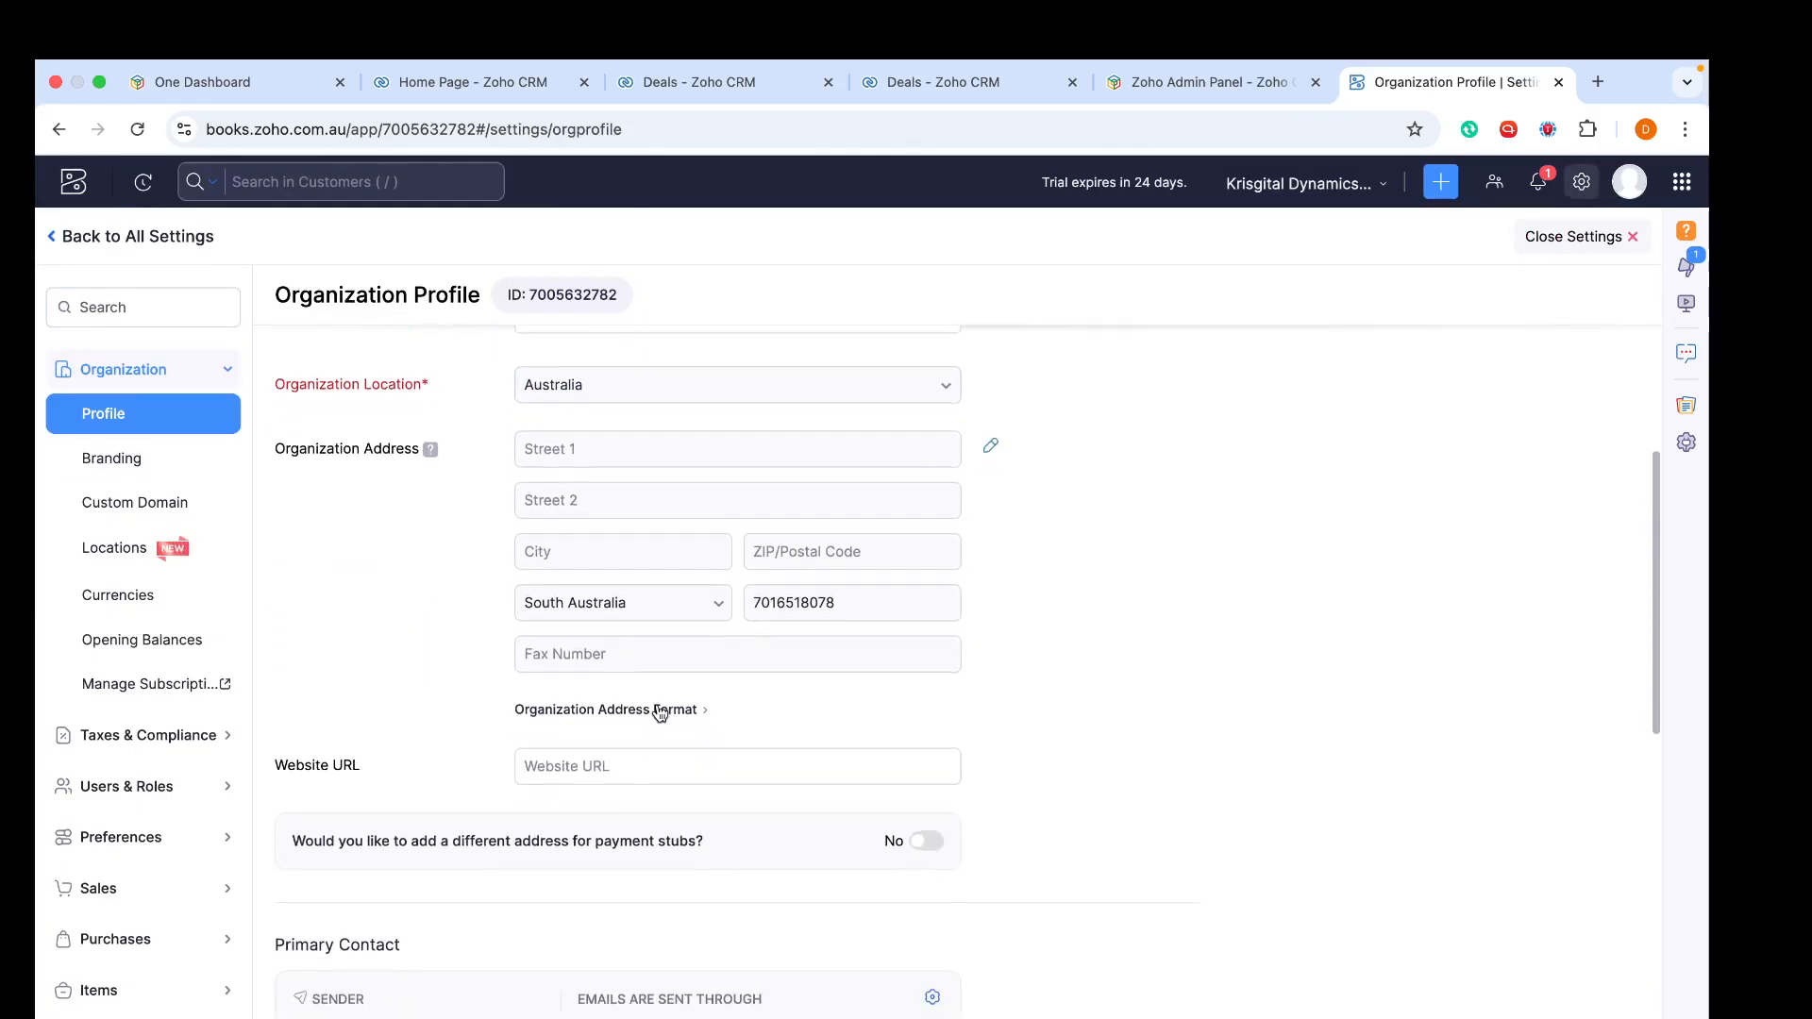
{"action": "scroll", "coordinate": [657, 708], "scroll_direction": "down", "scroll_amount": 10}
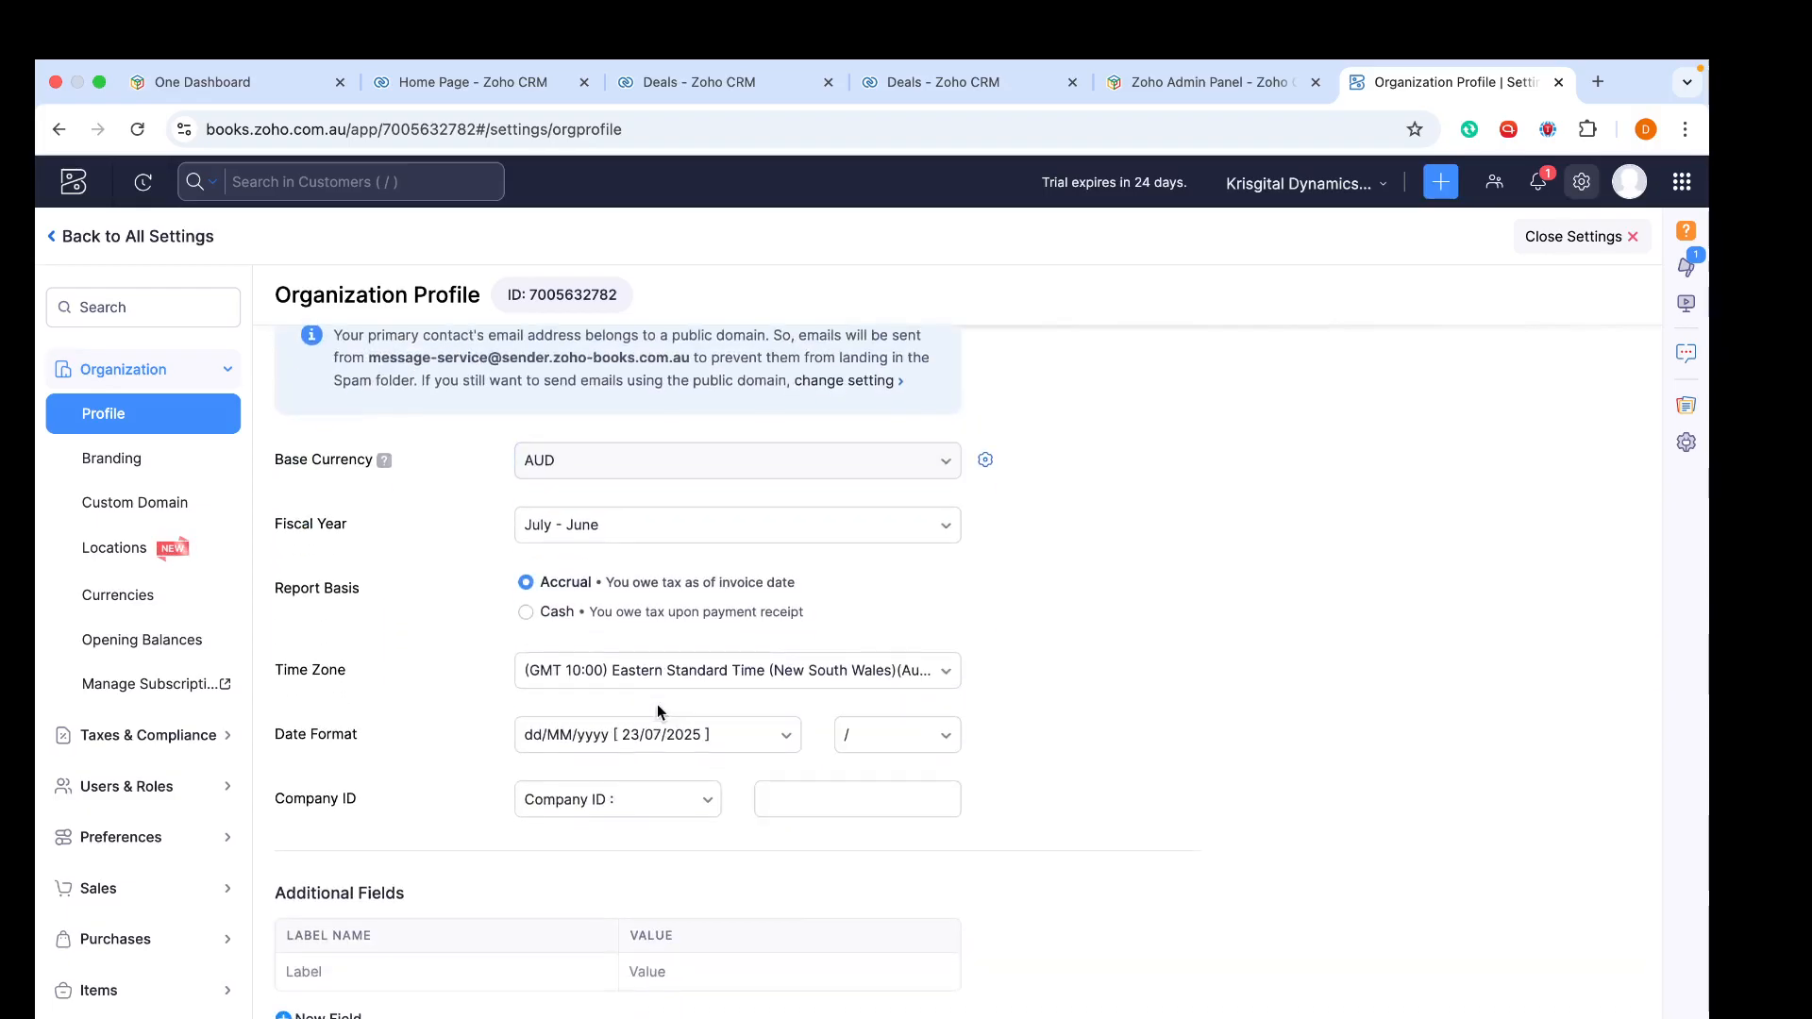
{"action": "scroll", "coordinate": [656, 704], "scroll_direction": "up", "scroll_amount": 12}
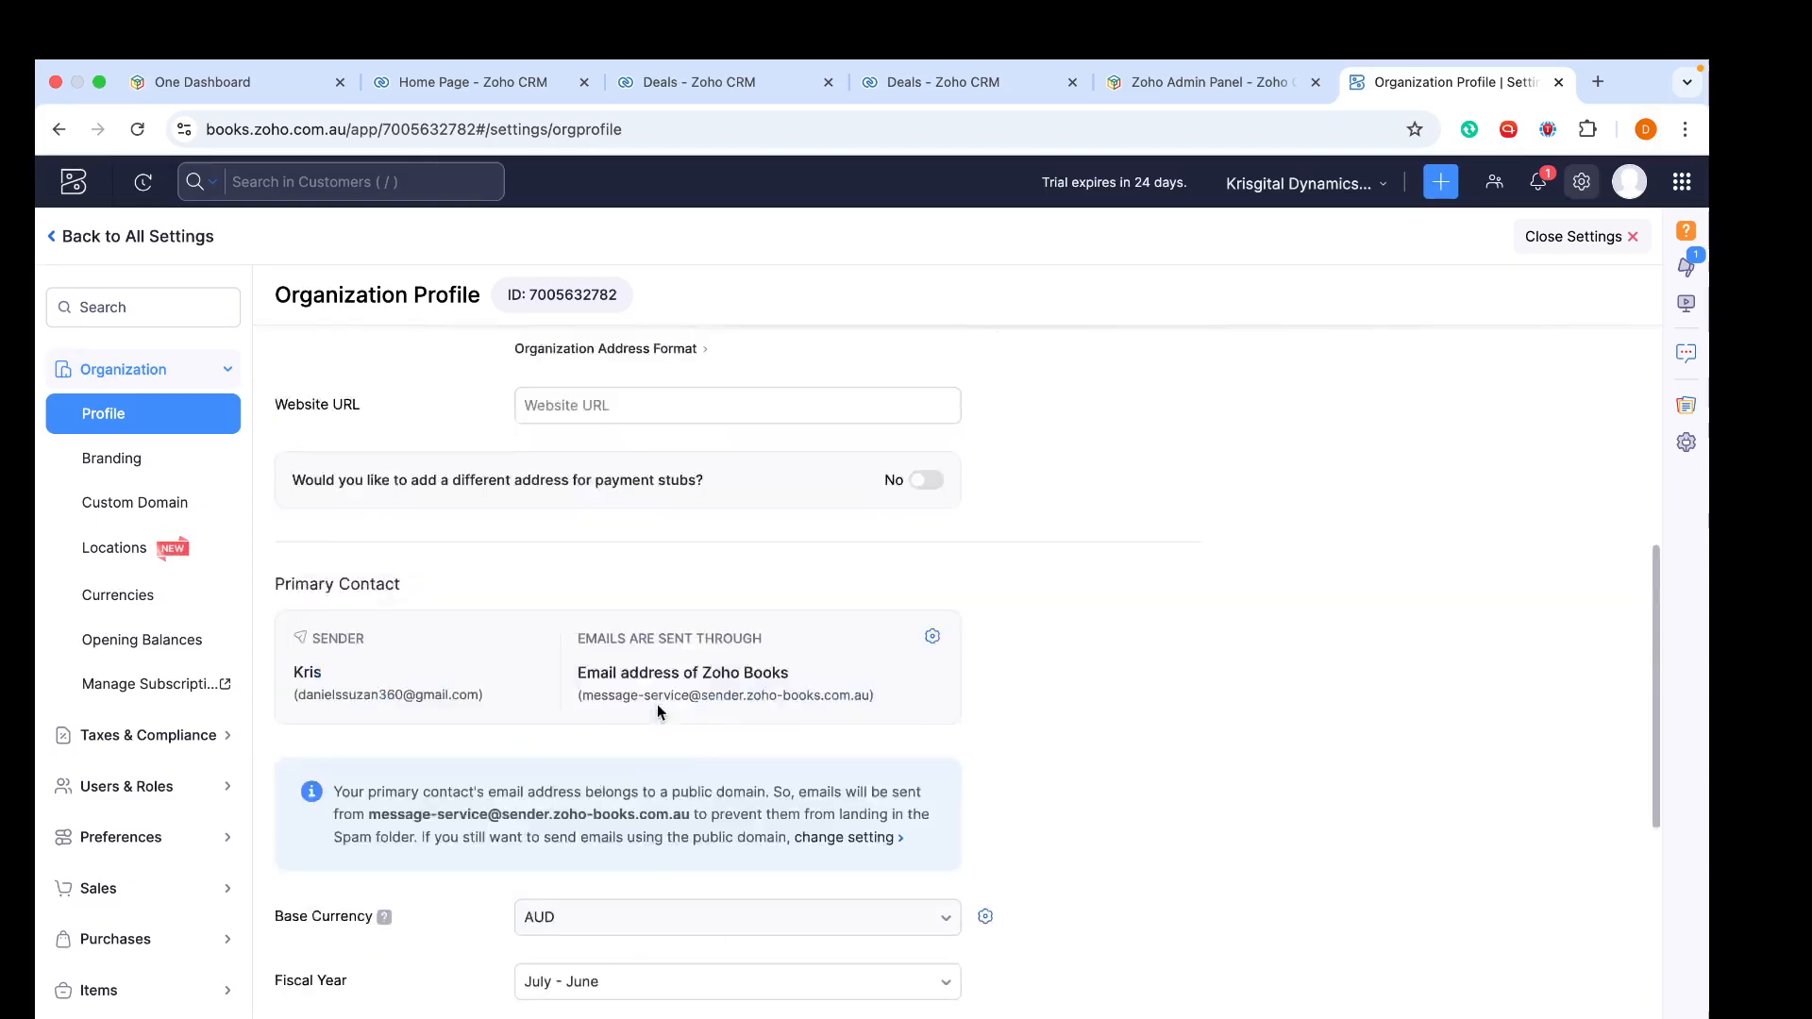
{"action": "scroll", "coordinate": [654, 703], "scroll_direction": "down", "scroll_amount": 3}
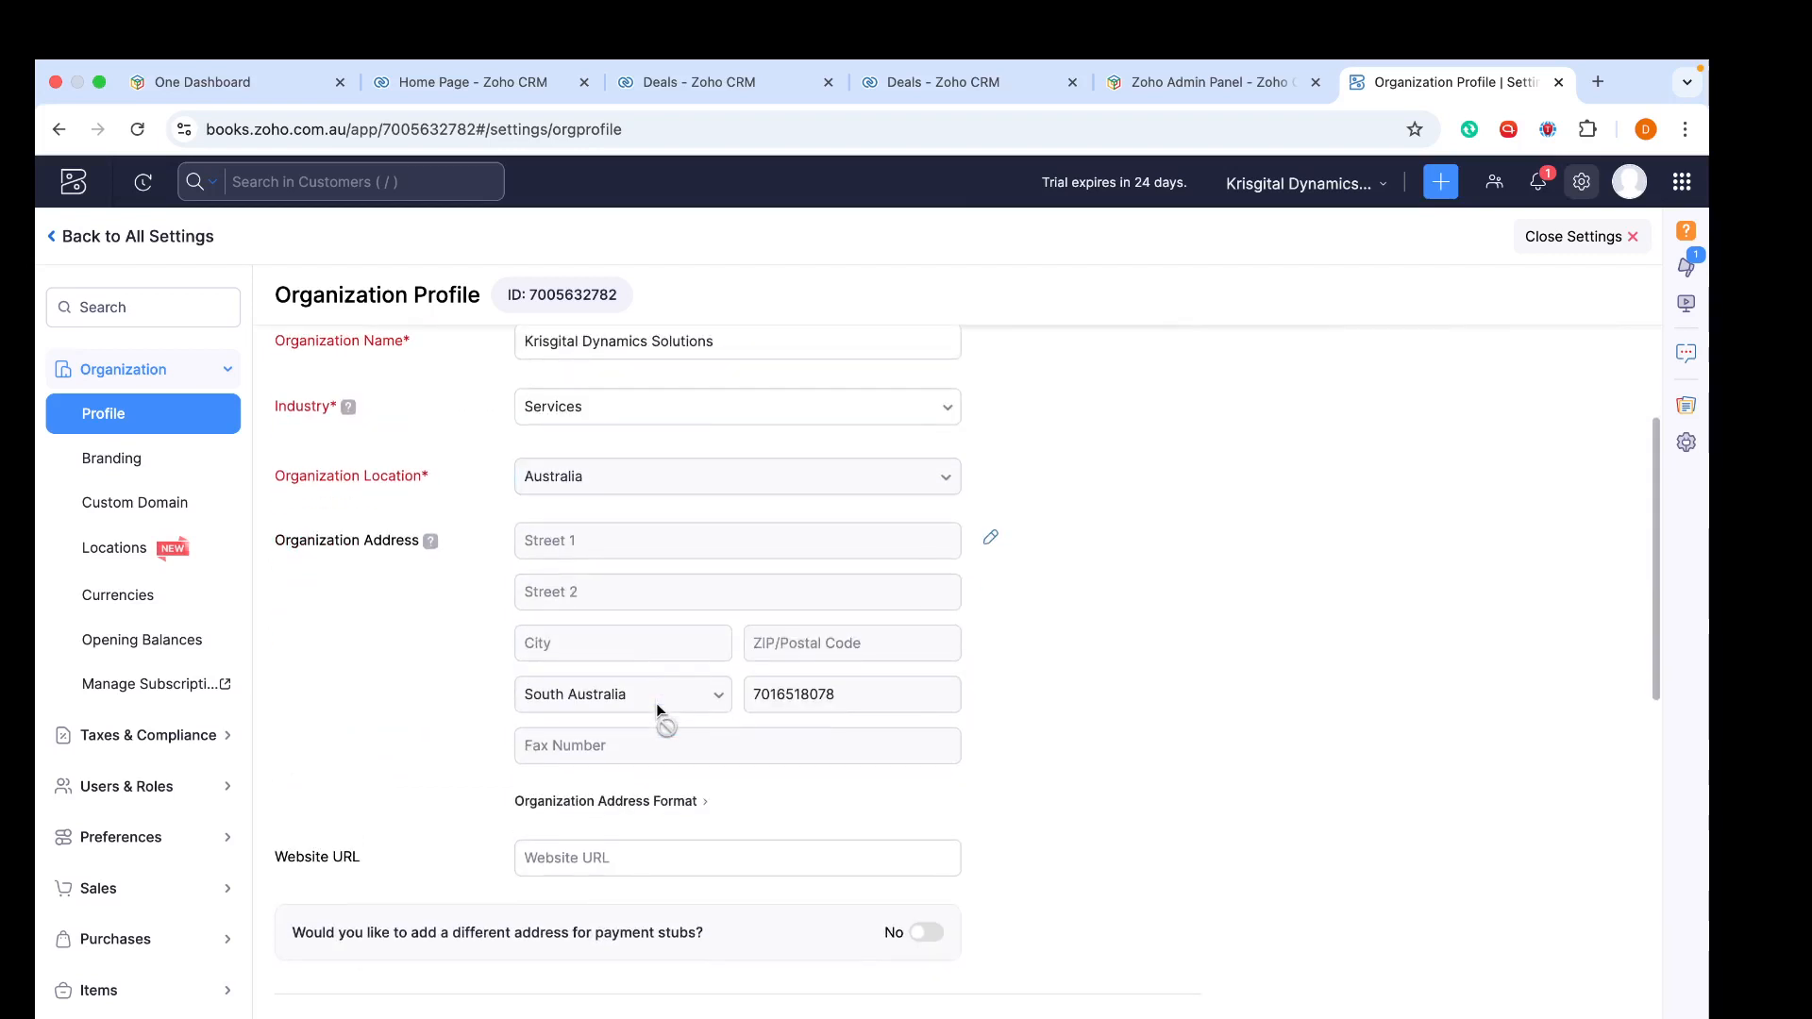
{"action": "scroll", "coordinate": [655, 704], "scroll_direction": "up", "scroll_amount": 2}
{"action": "scroll", "coordinate": [495, 687], "scroll_direction": "down", "scroll_amount": 12}
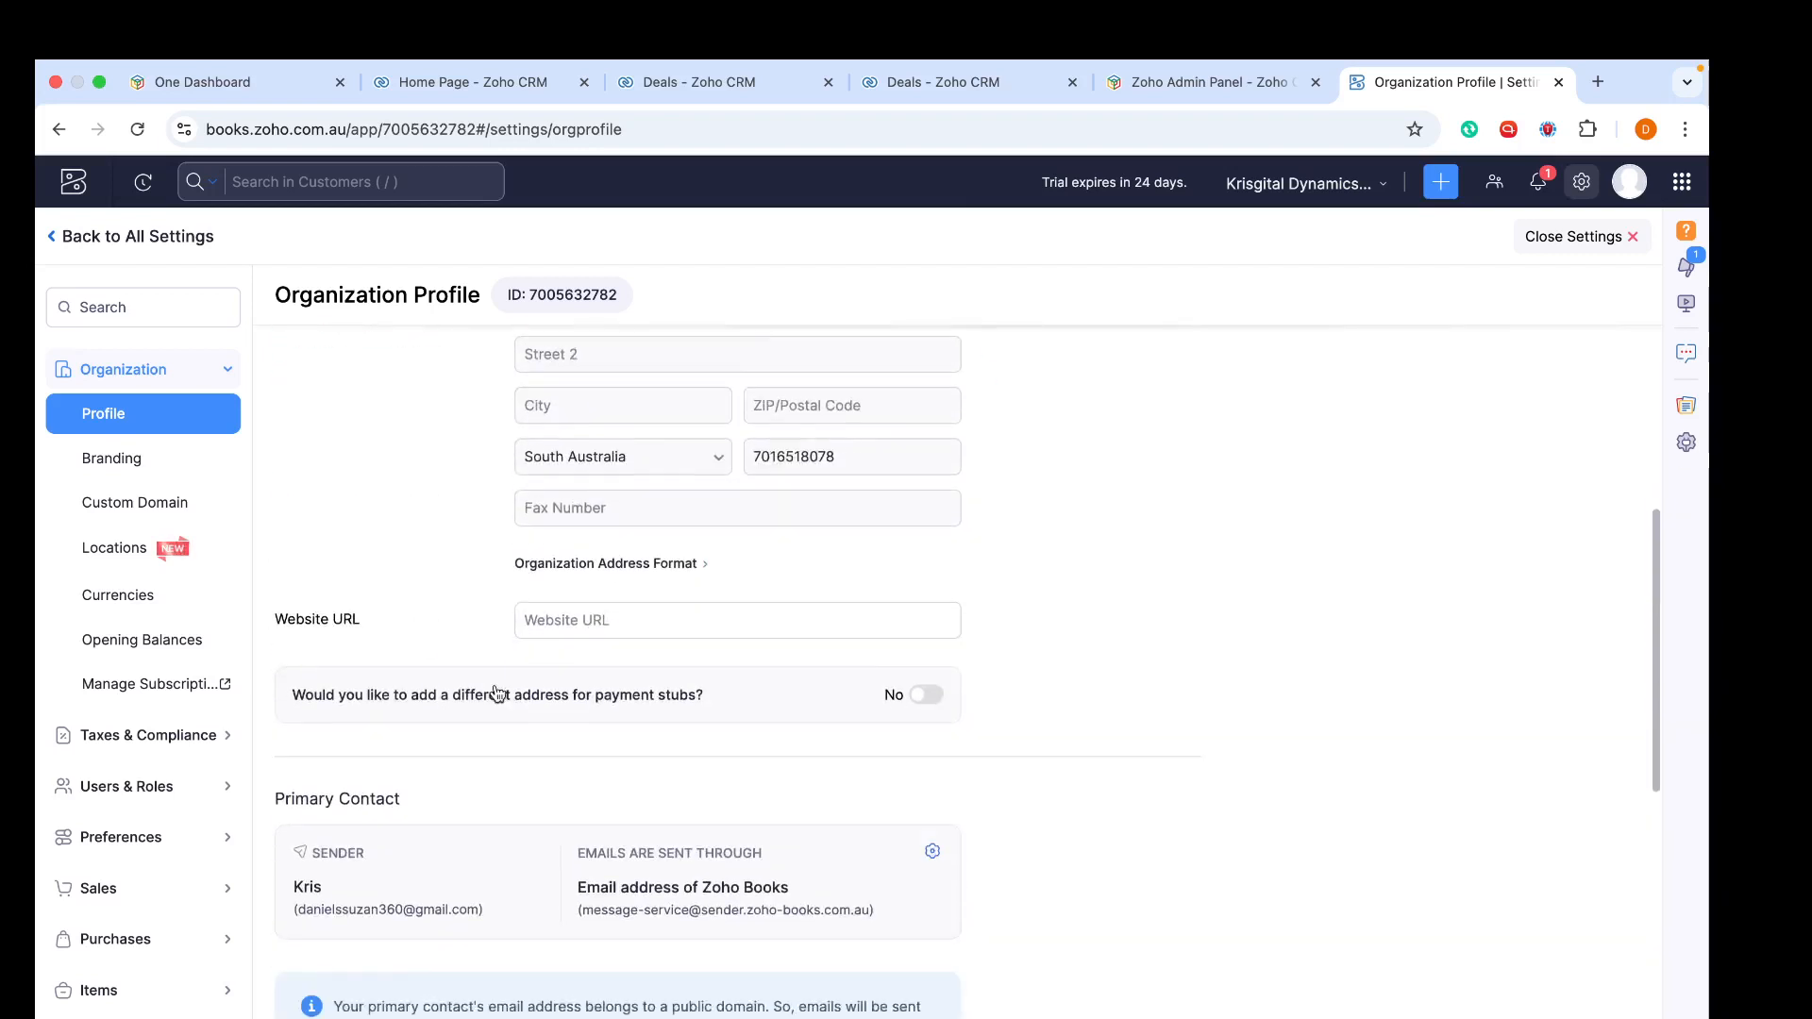
{"action": "scroll", "coordinate": [494, 683], "scroll_direction": "up", "scroll_amount": 12}
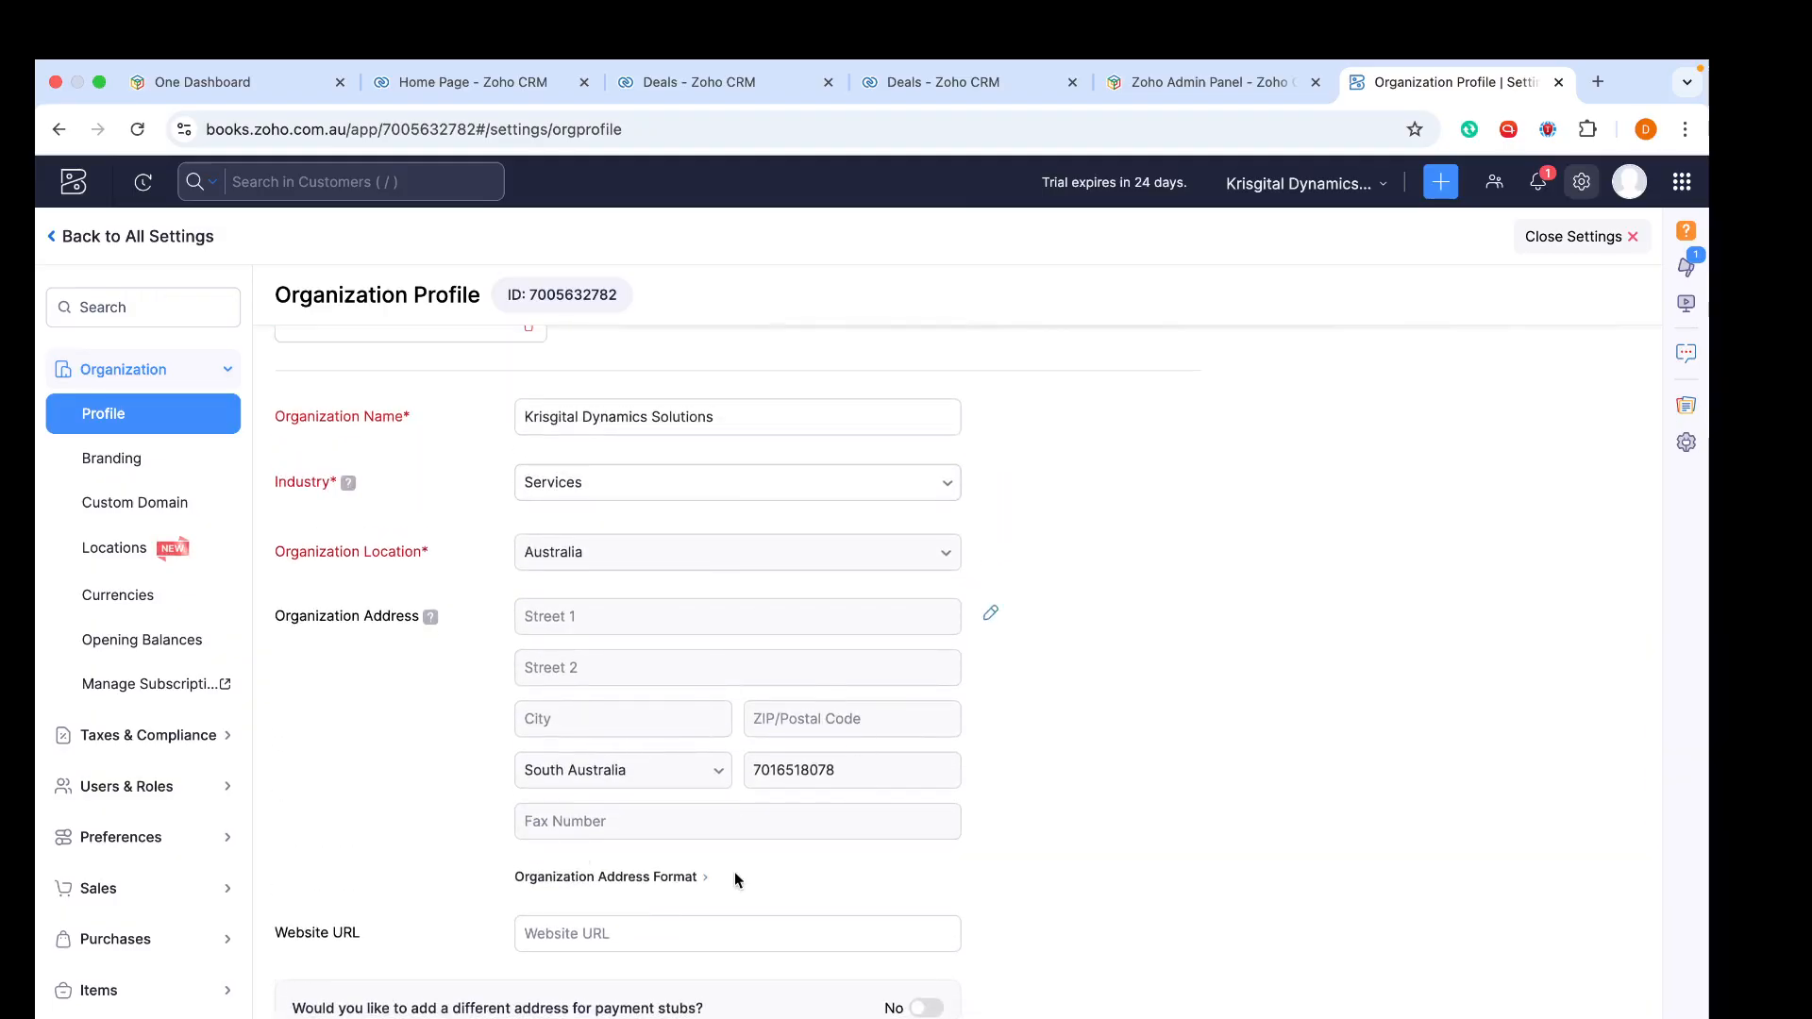
{"action": "left_click", "coordinate": [990, 614]}
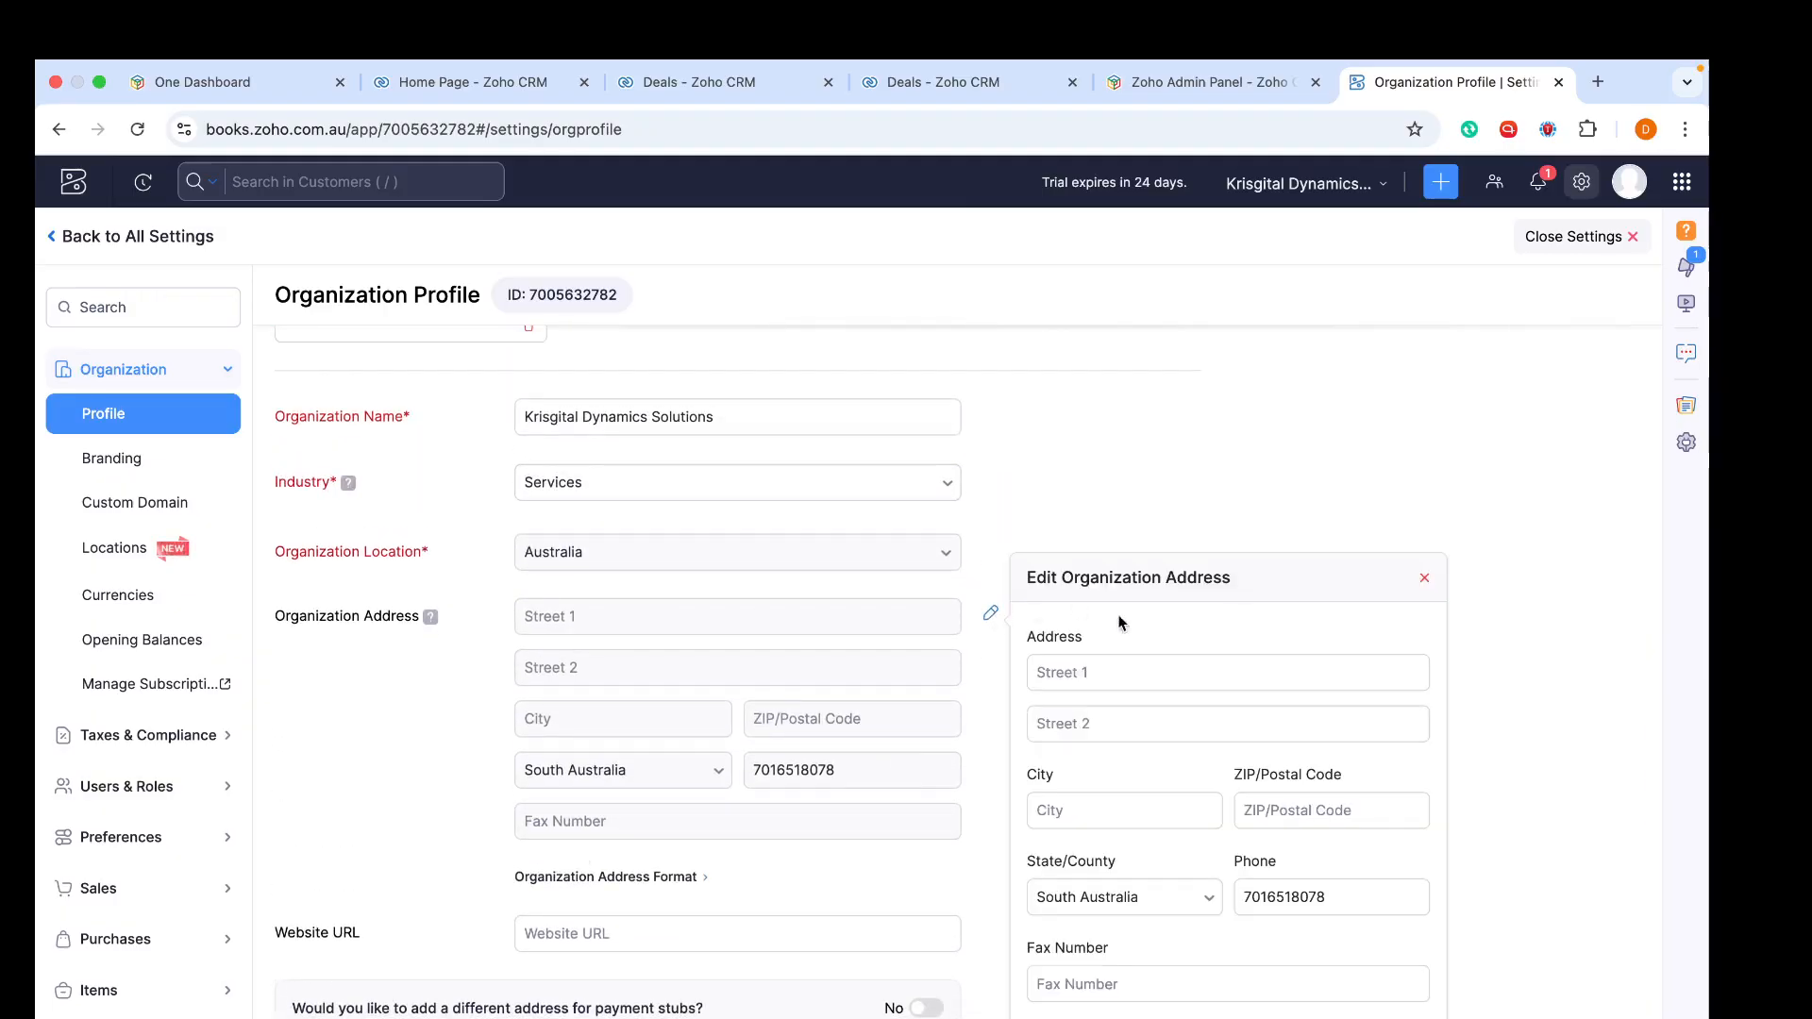
{"action": "left_click", "coordinate": [1422, 579]}
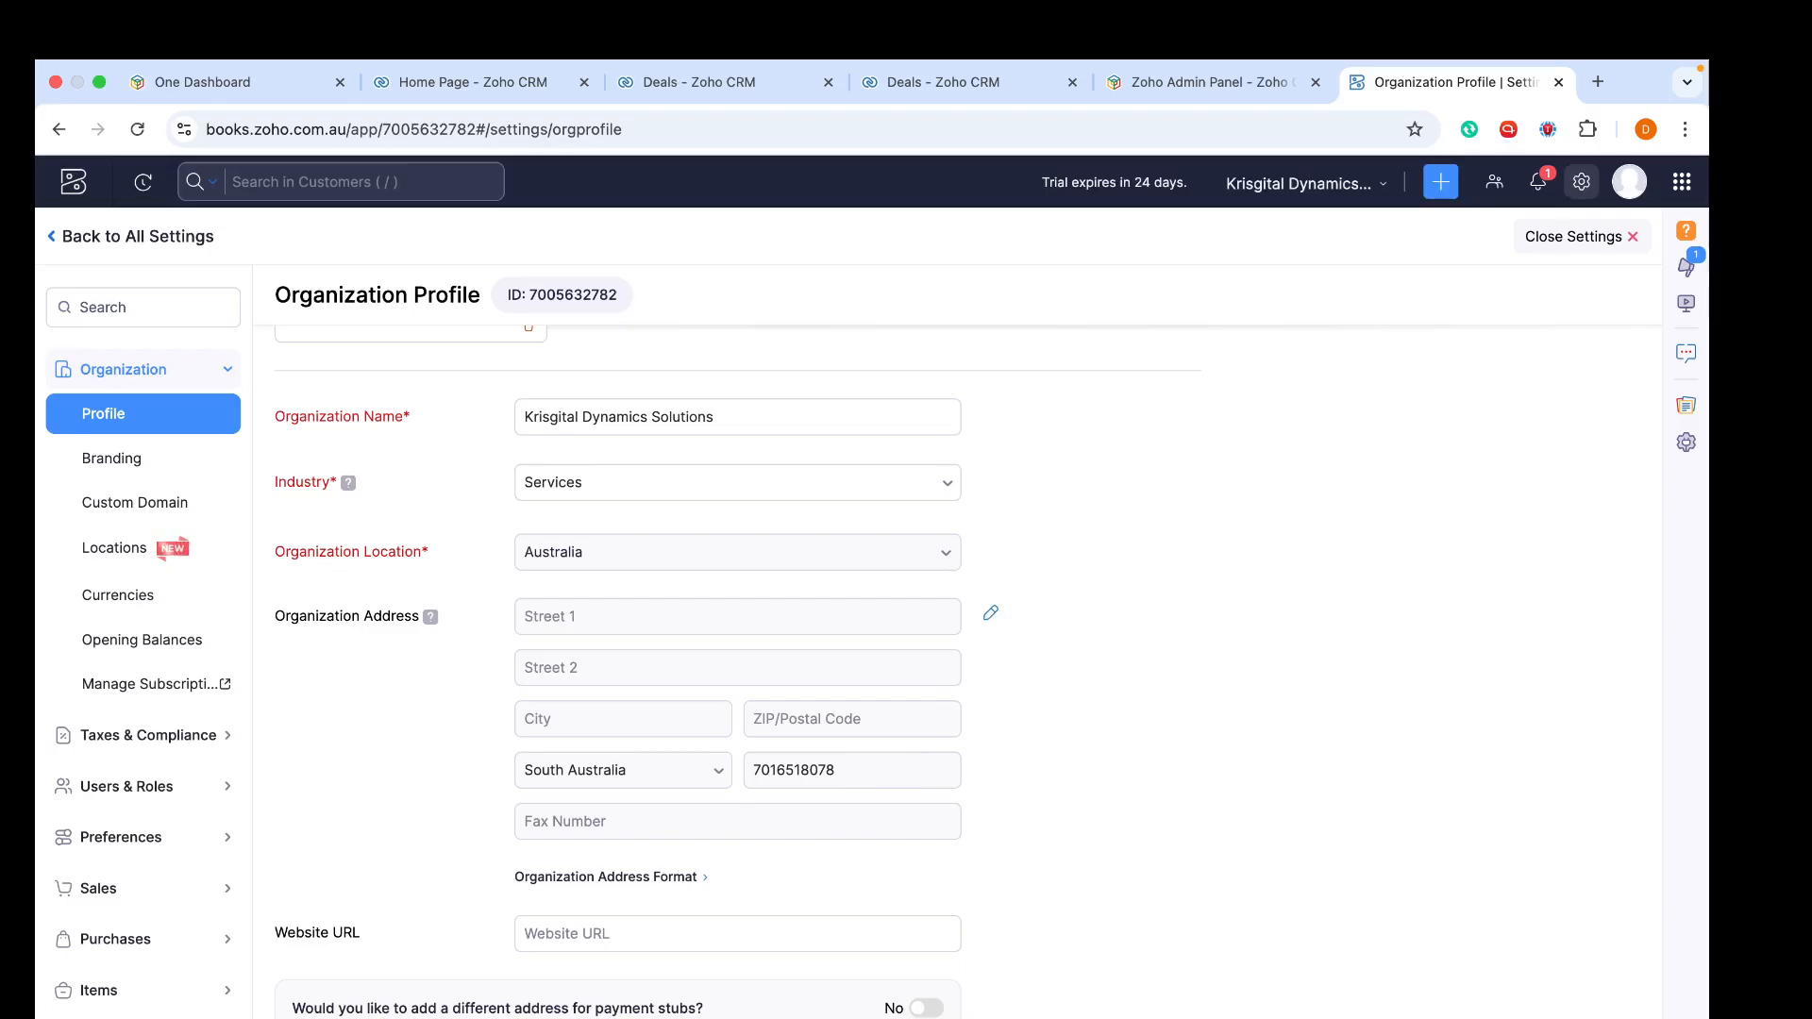